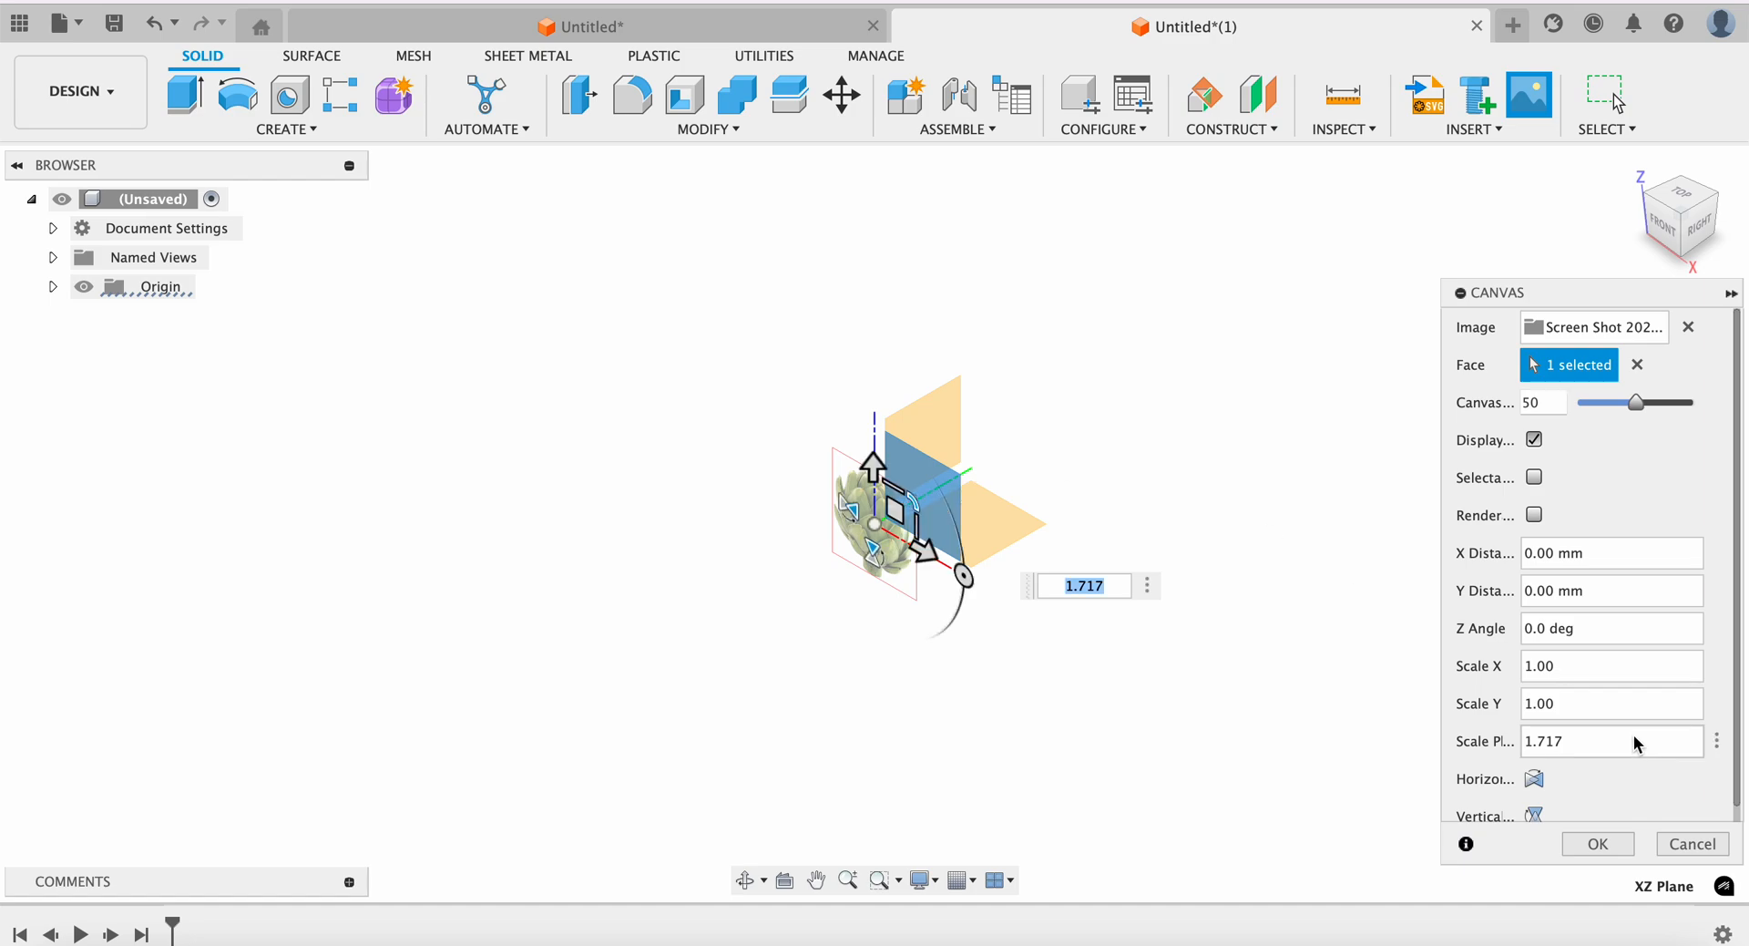
Insert the artichoke image as a canvas on the XZ plane with a plane scale of 1.717
{"action": "left_click", "coordinate": [1598, 844]}
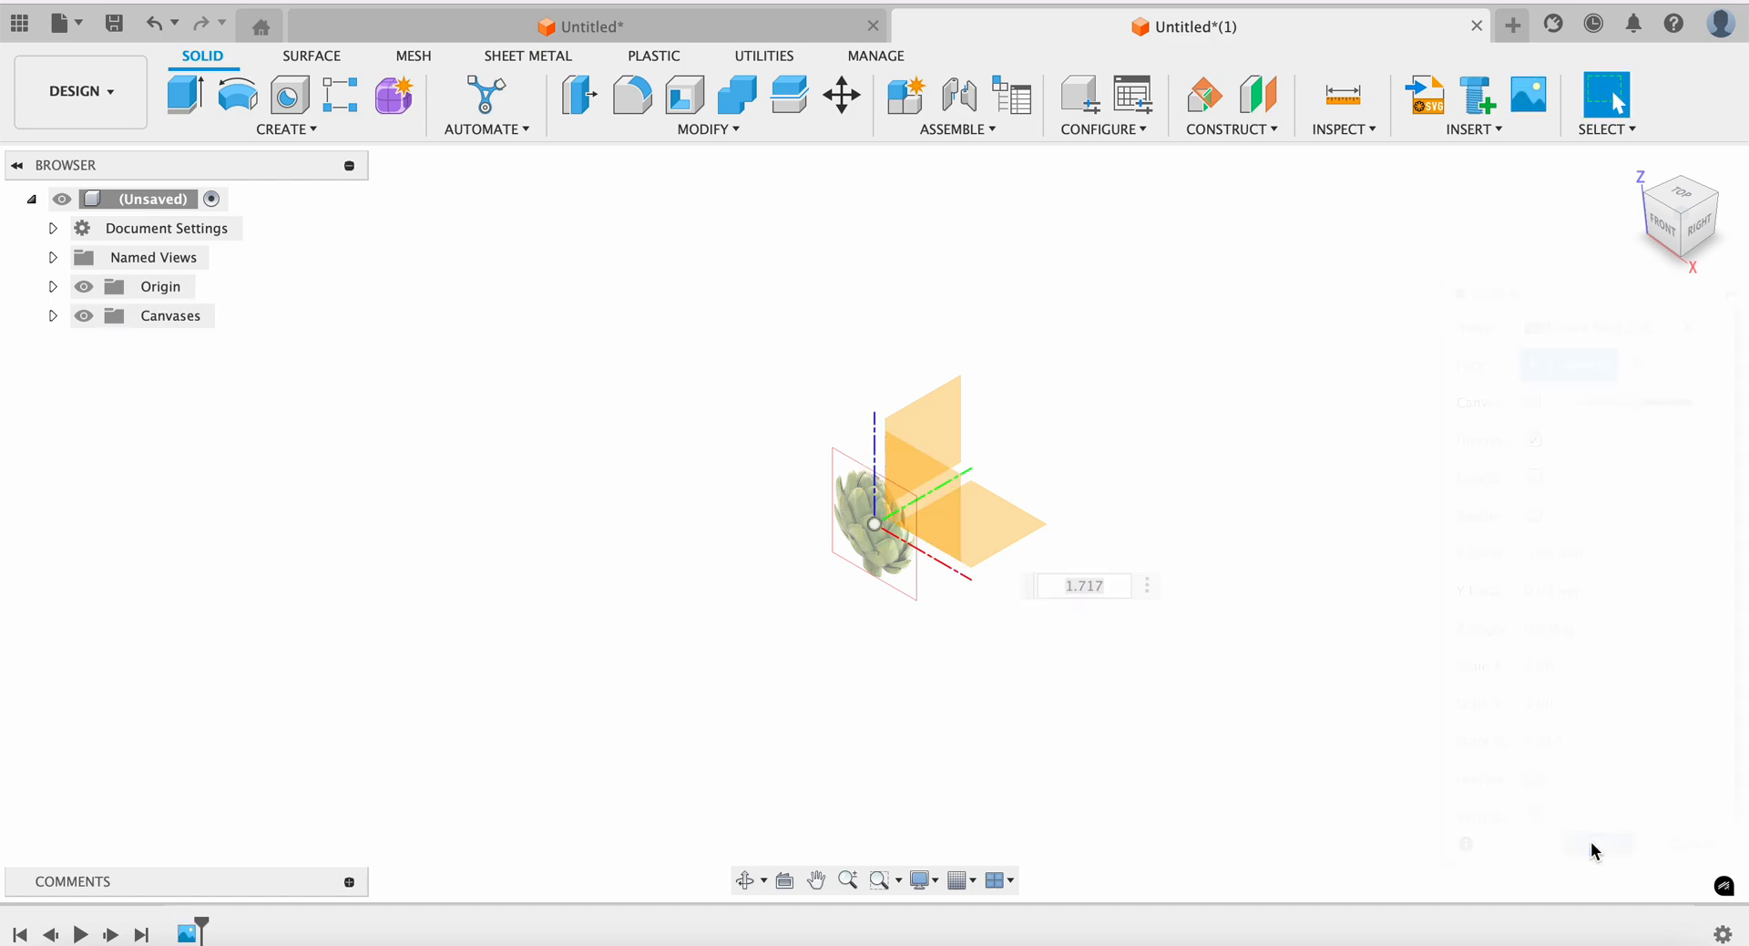
{"action": "left_click", "coordinate": [1662, 225]}
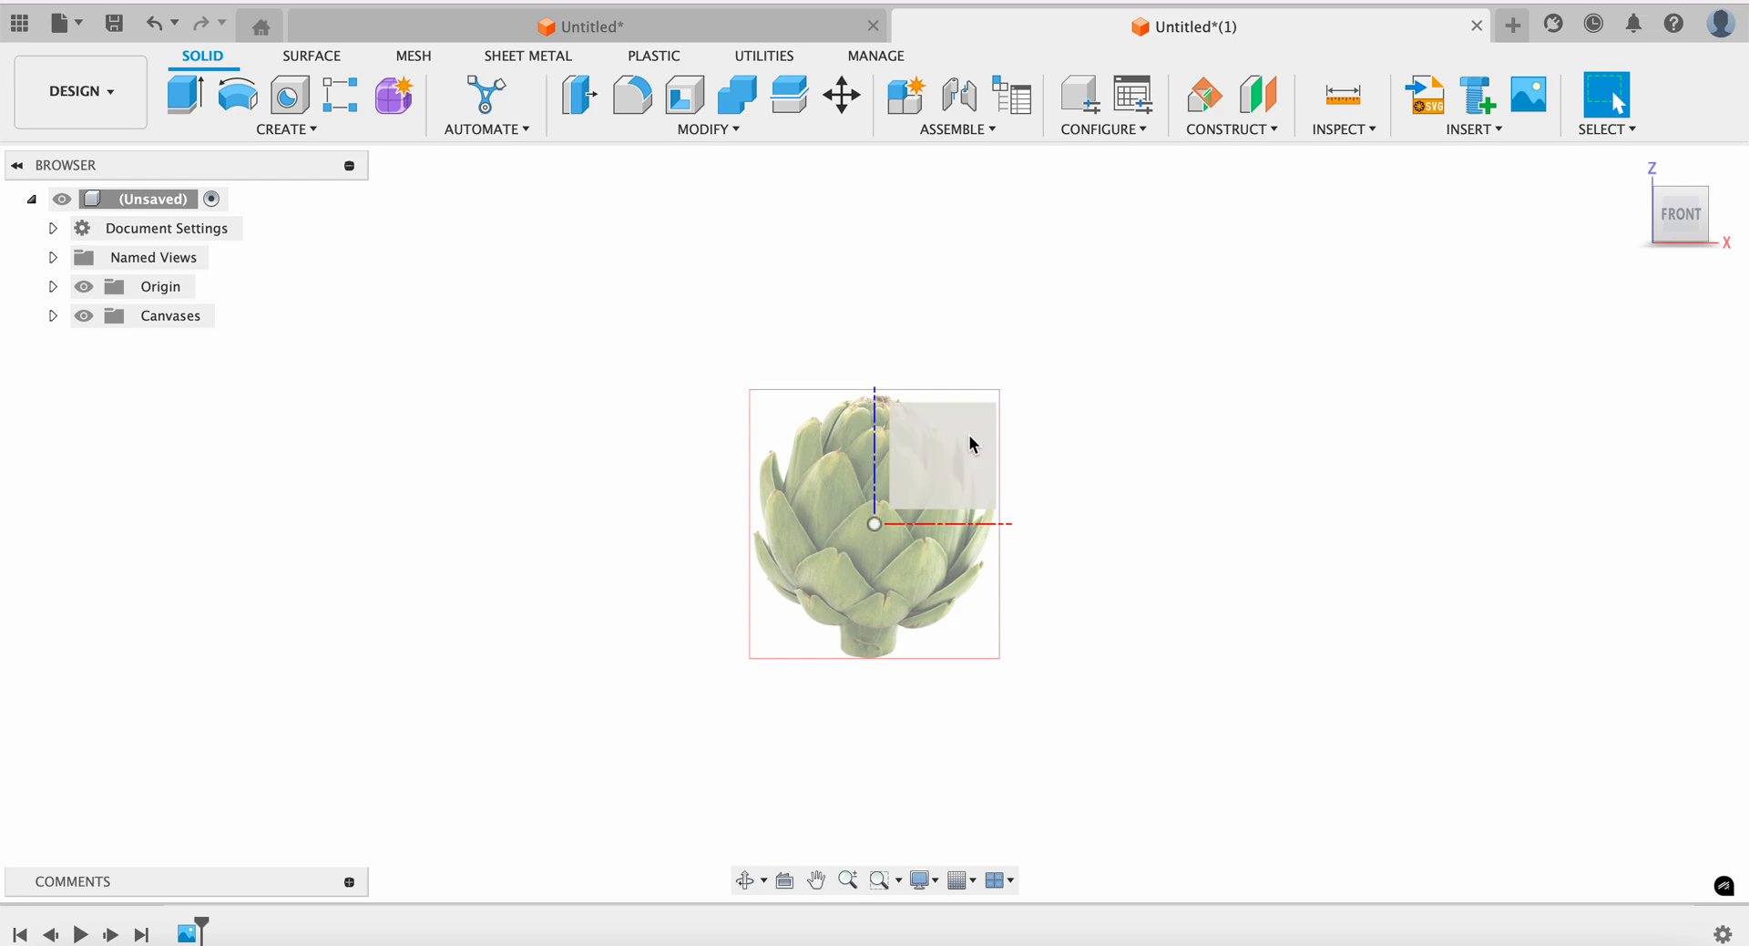
{"action": "mouse_move", "coordinate": [1652, 196]}
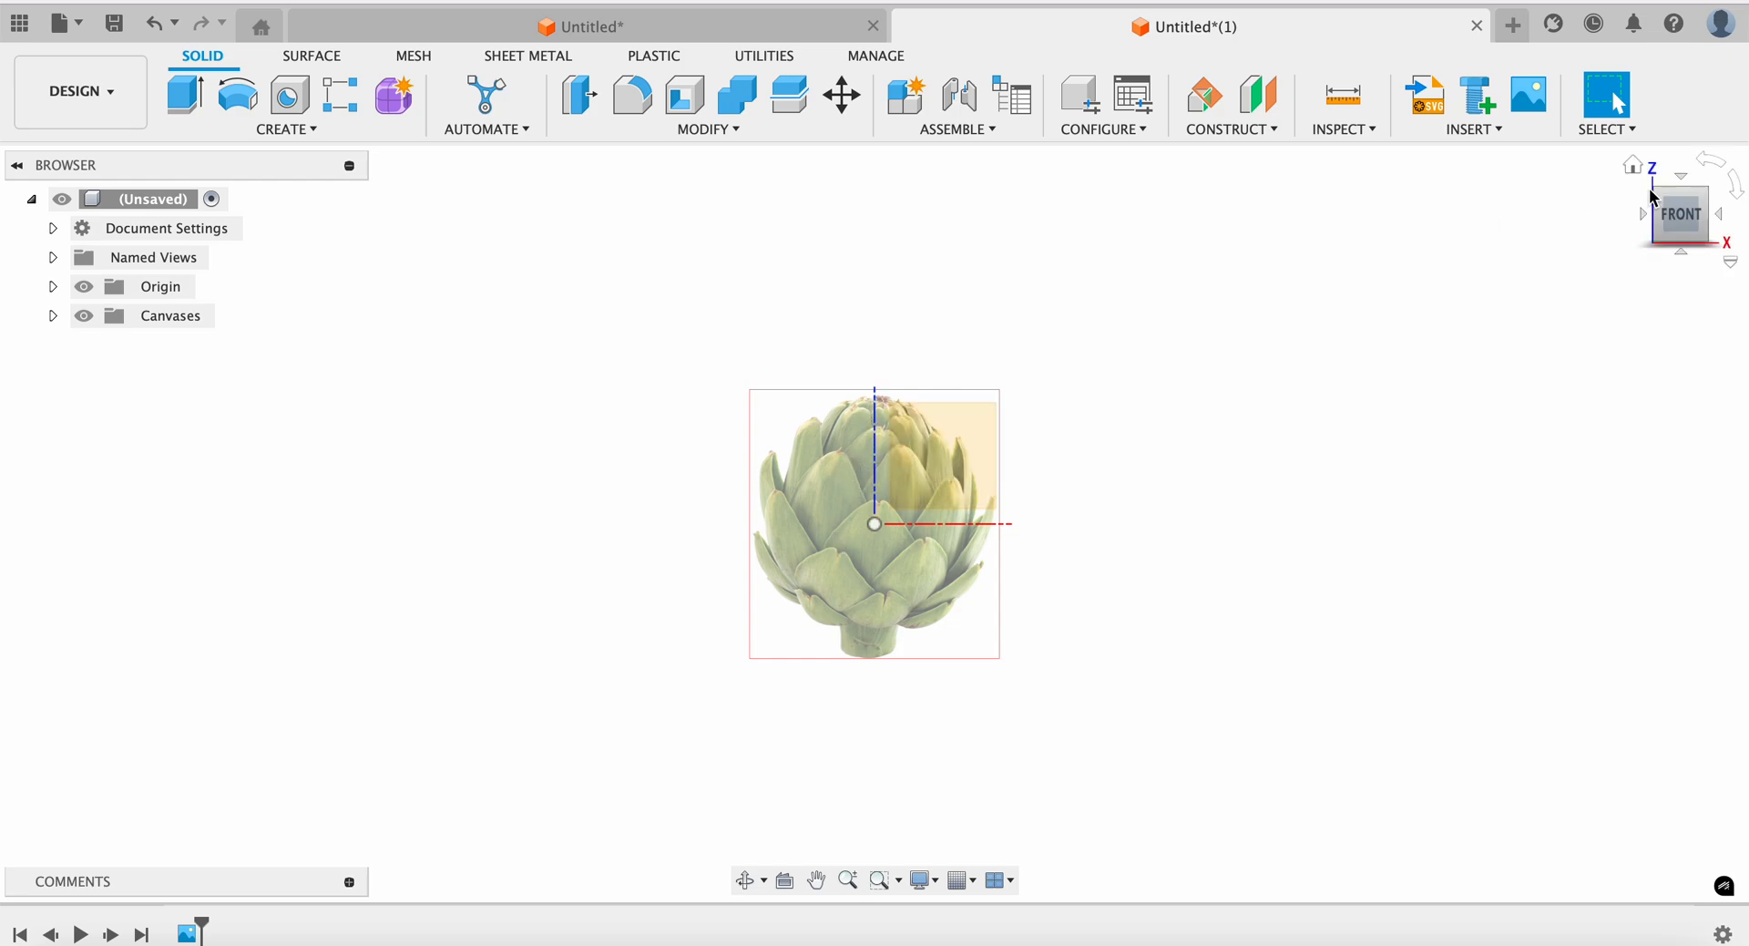
Sketch a 55 mm diameter circle centred on the origin on the horizontal XY plane and finish the sketch
{"action": "left_click", "coordinate": [1682, 181]}
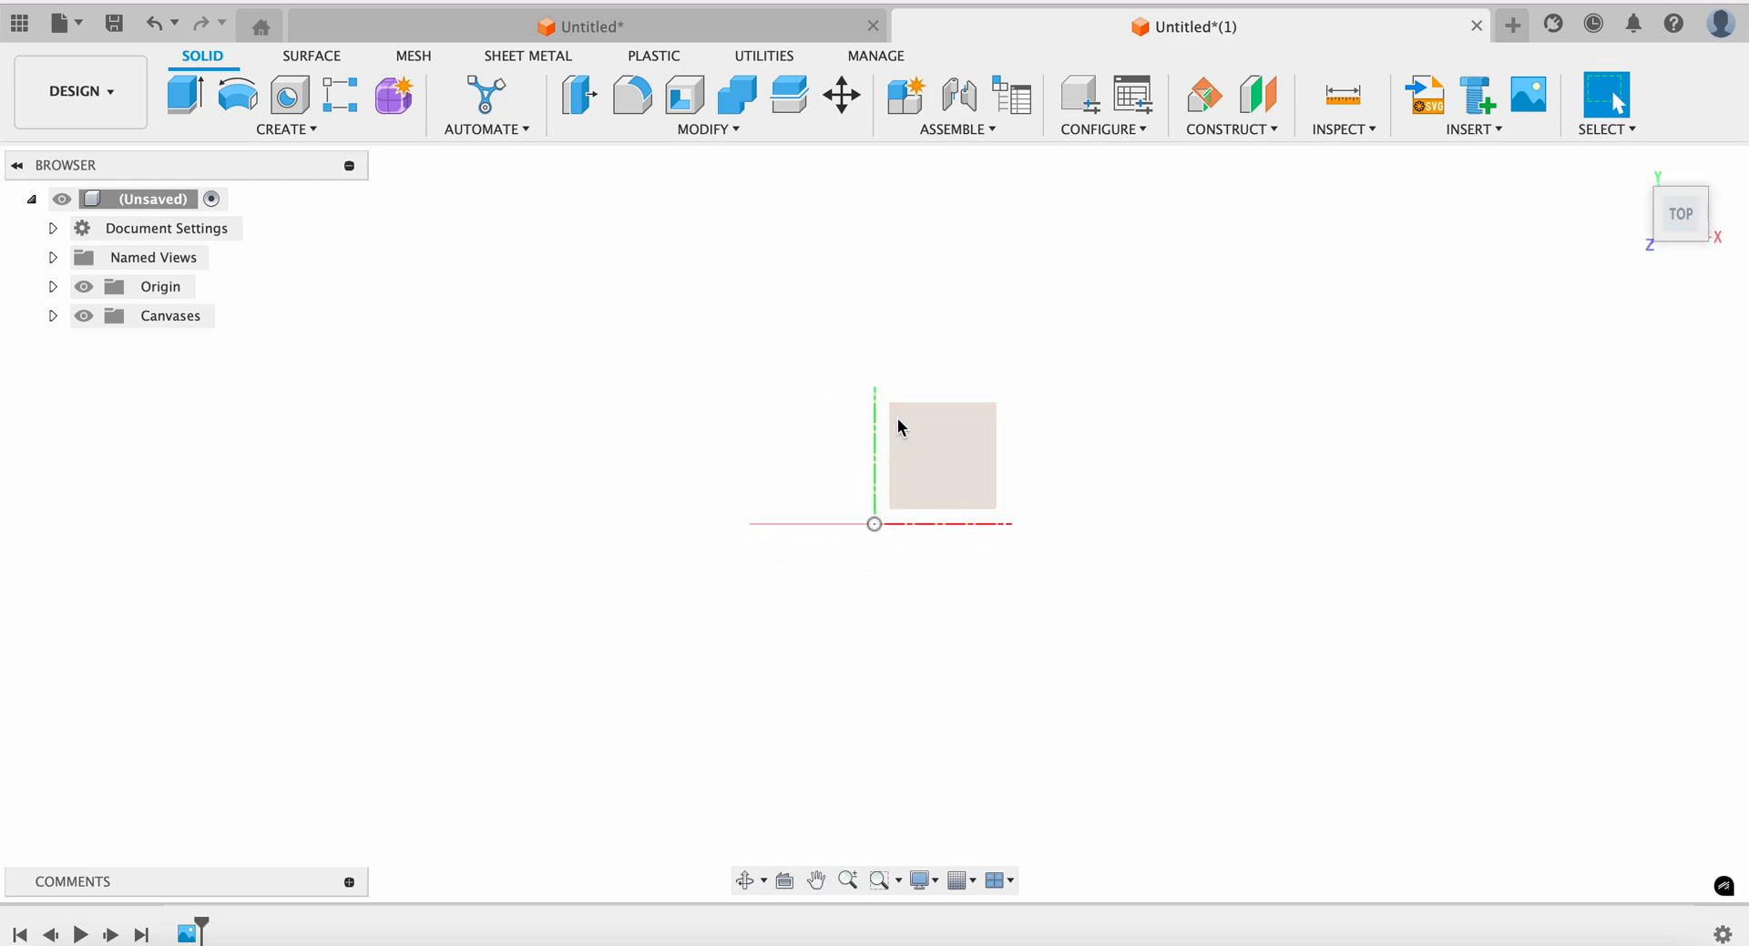
{"action": "left_click", "coordinate": [285, 128]}
{"action": "left_click", "coordinate": [250, 178]}
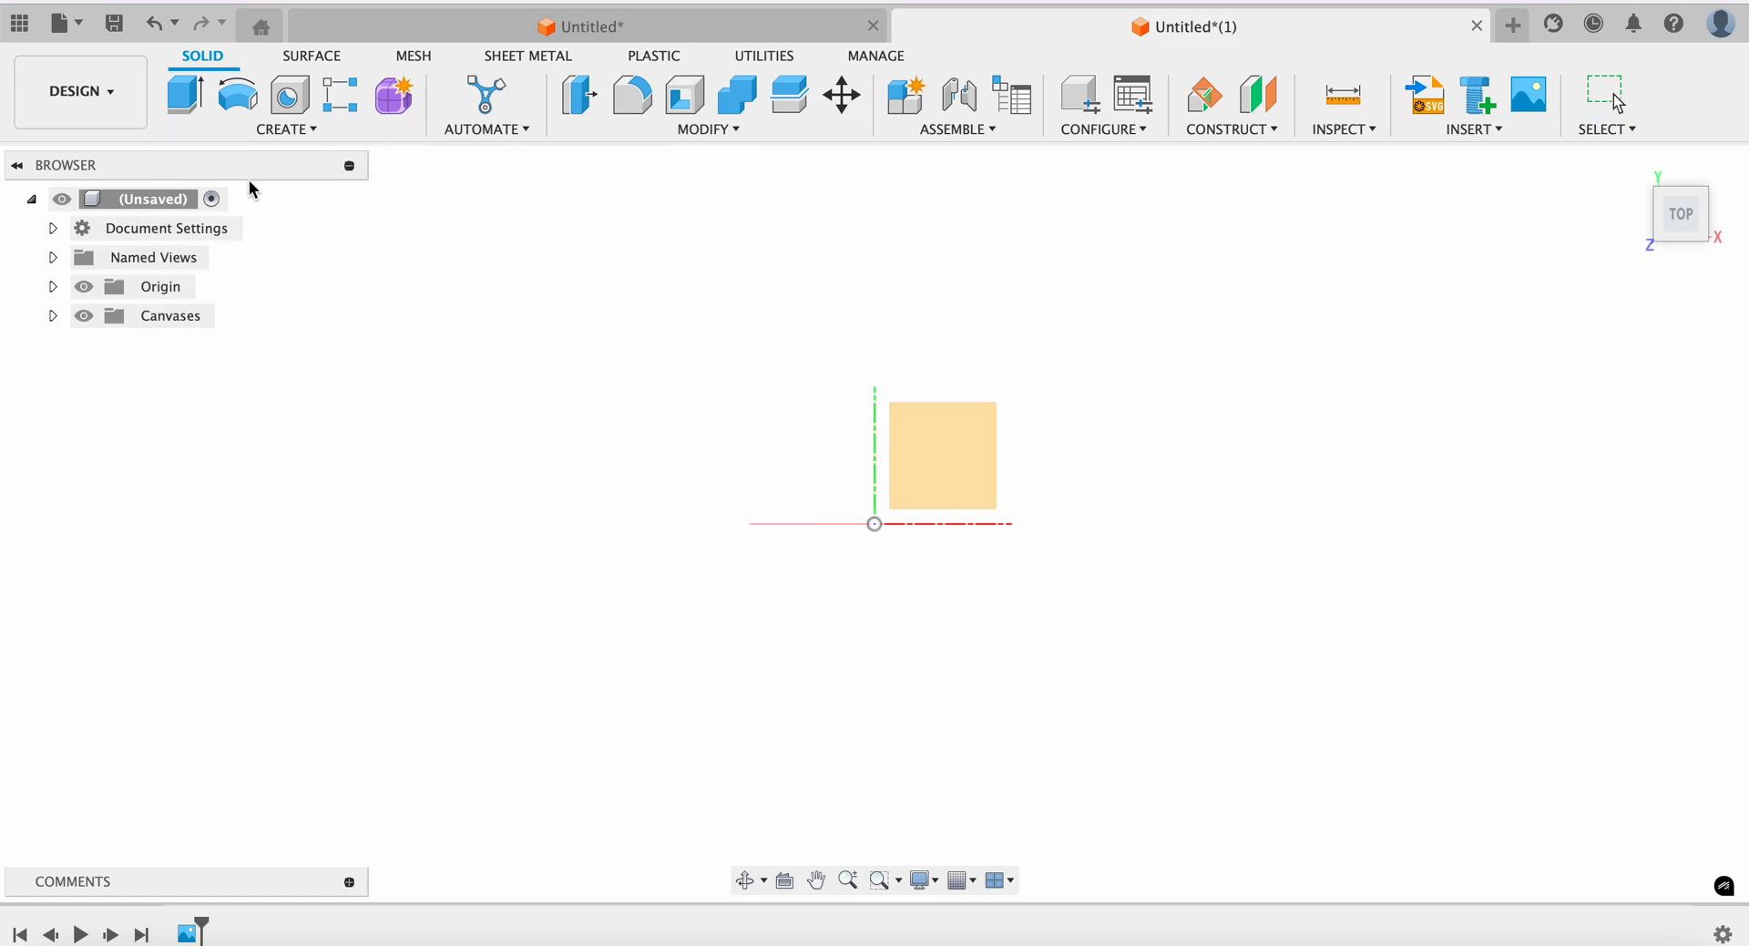
{"action": "left_click", "coordinate": [982, 506]}
{"action": "left_click", "coordinate": [261, 130]}
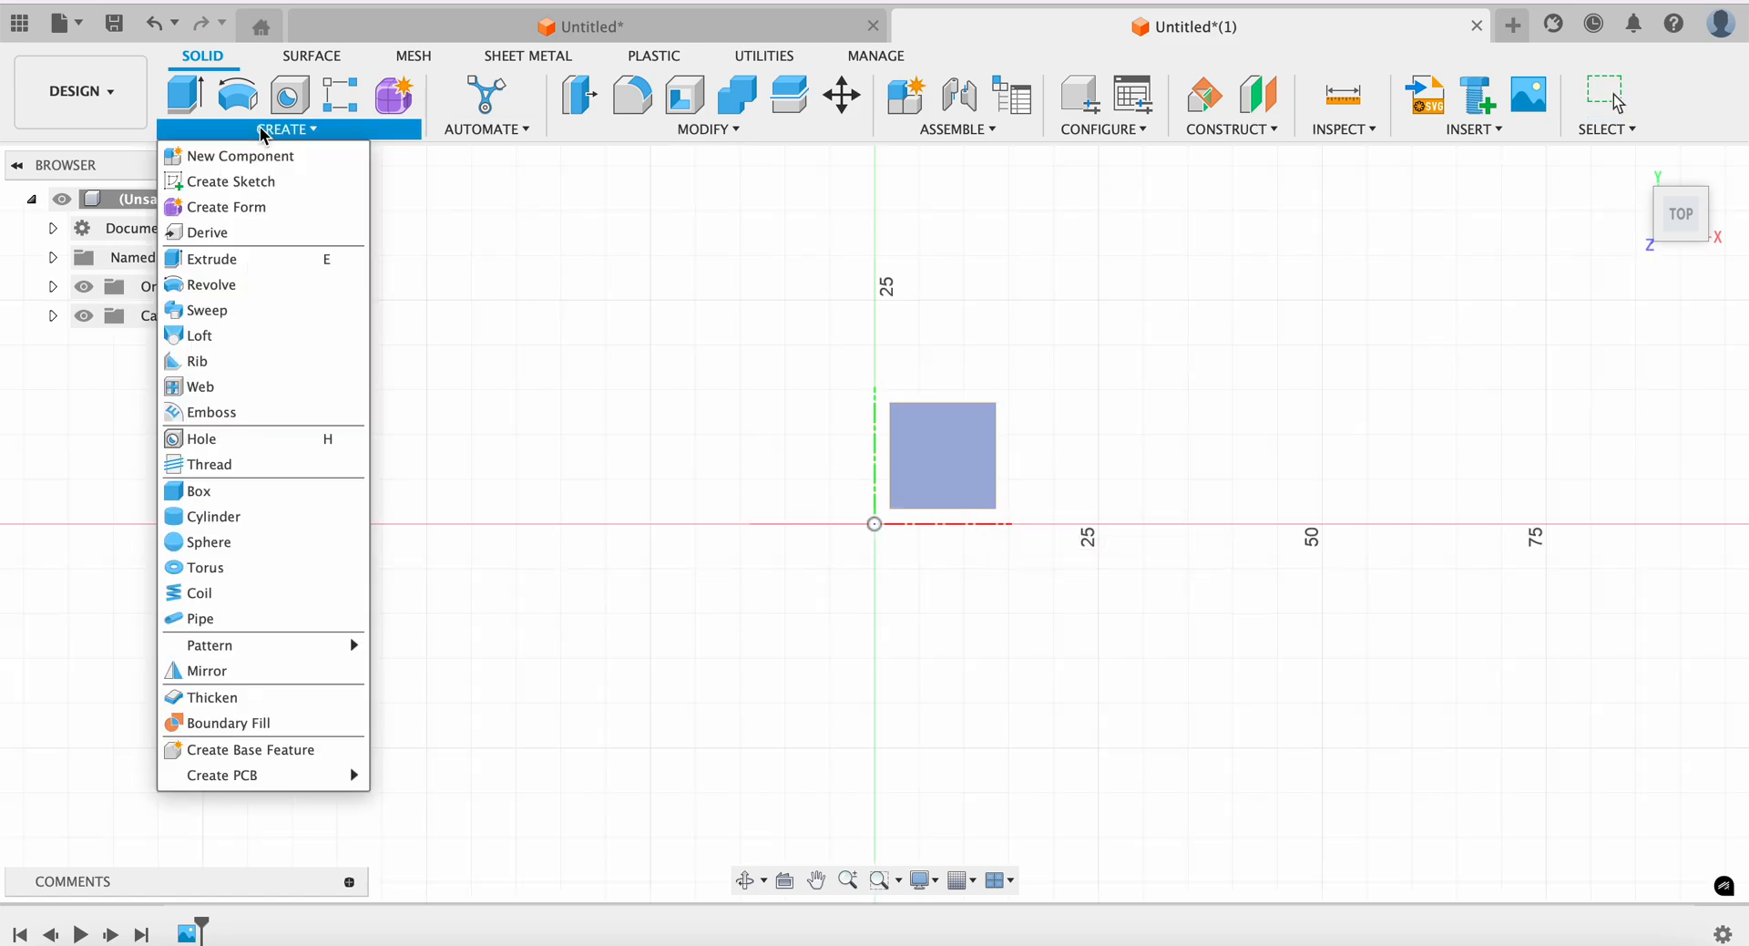
{"action": "left_click", "coordinate": [248, 180]}
{"action": "left_click", "coordinate": [887, 532]}
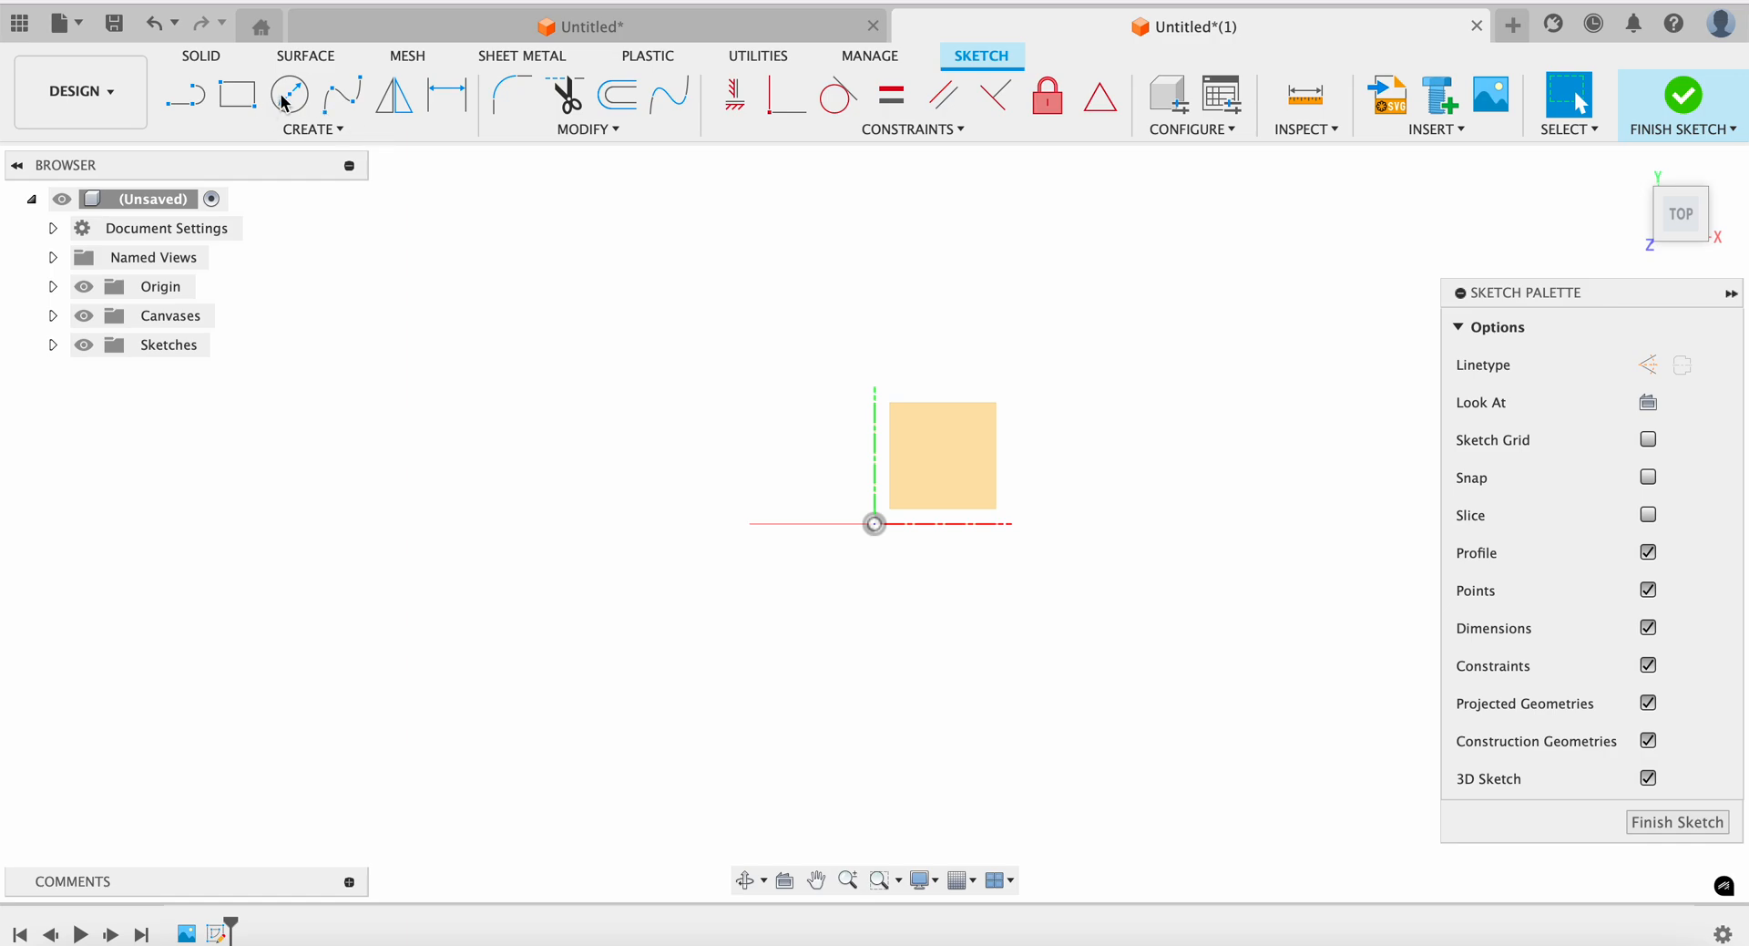
{"action": "left_click", "coordinate": [288, 94]}
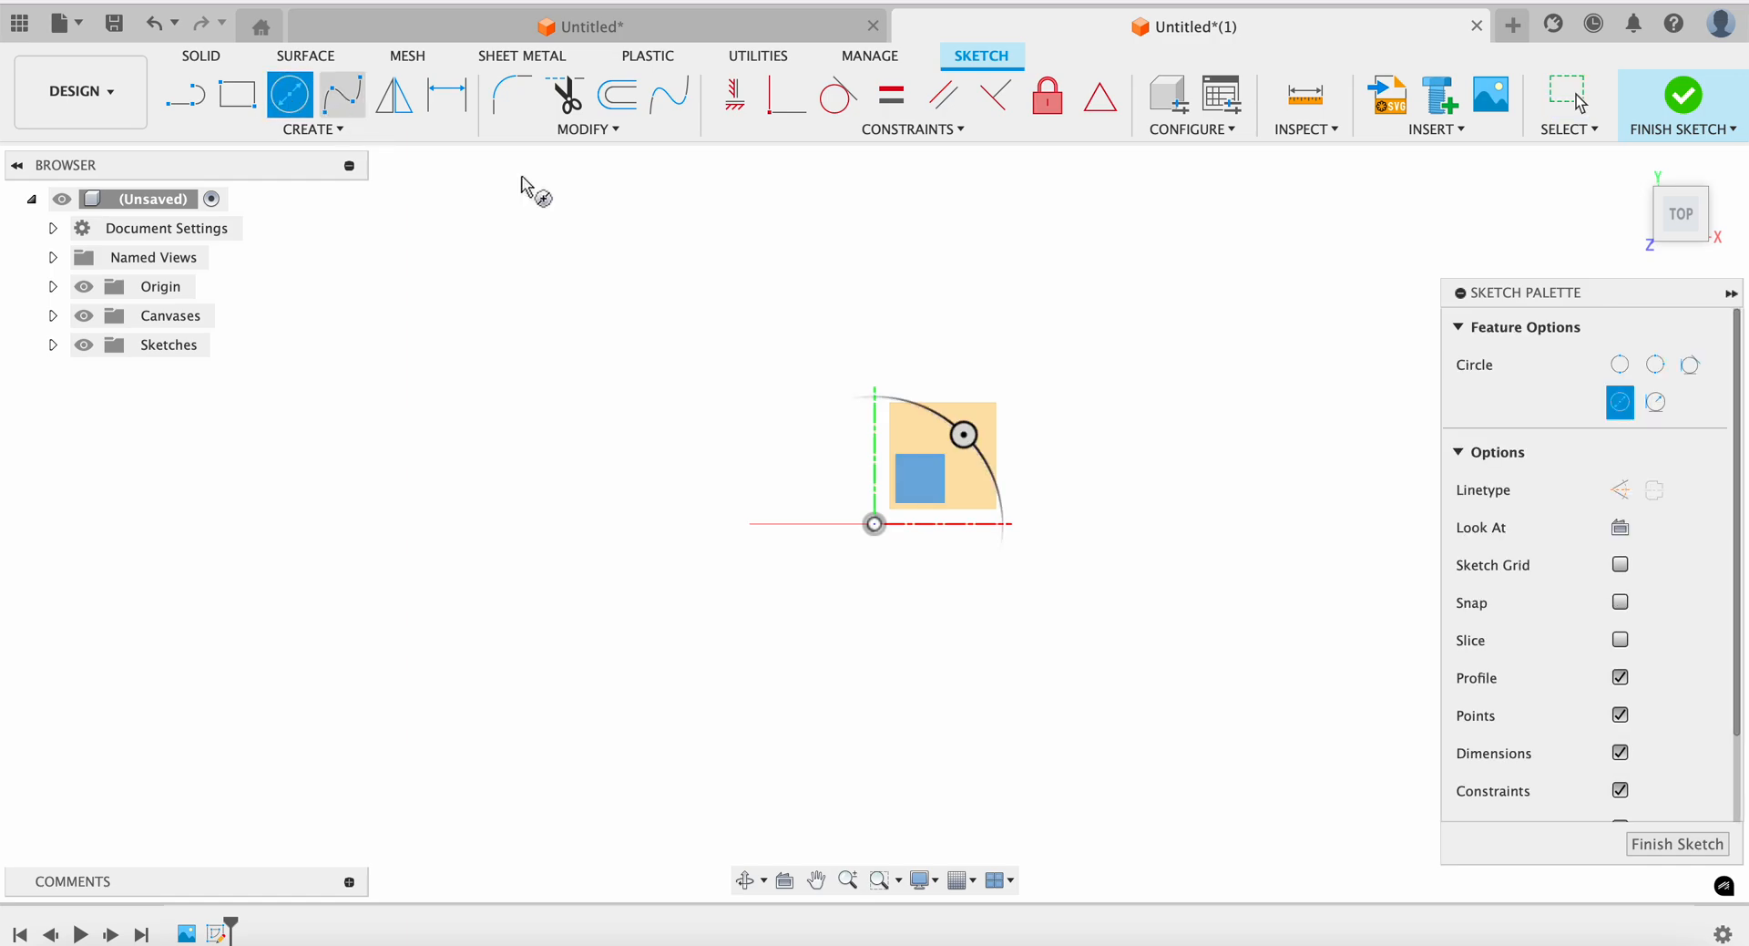
{"action": "left_click", "coordinate": [875, 524]}
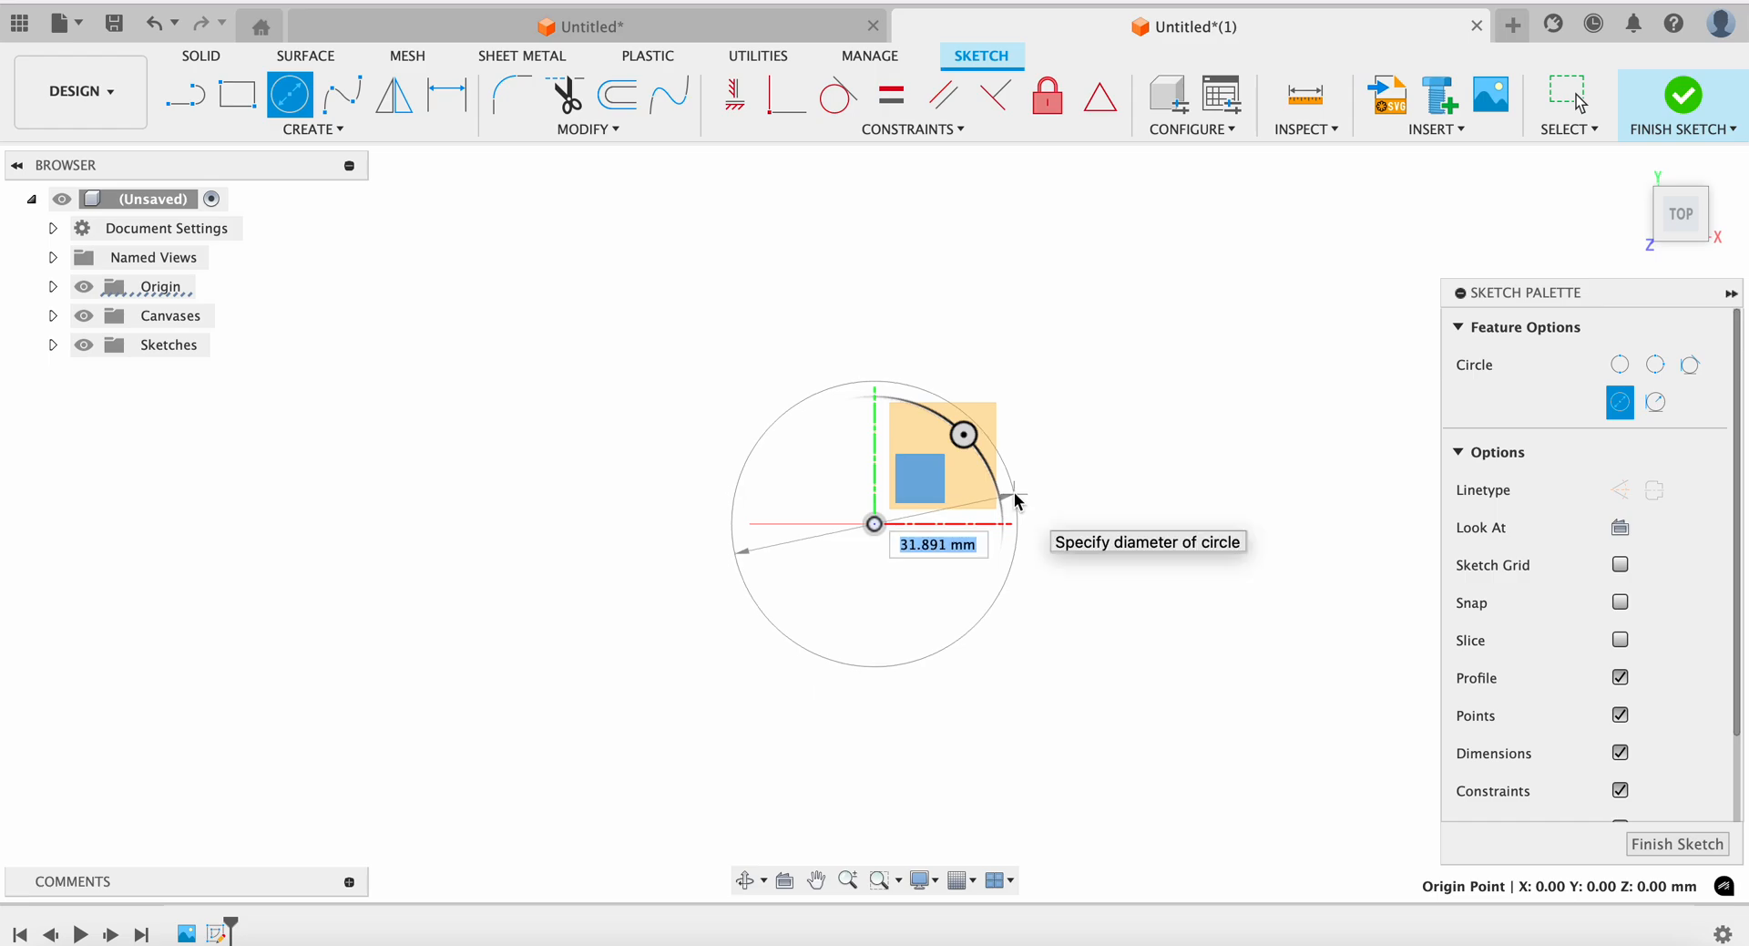
{"action": "key", "text": "Return"}
{"action": "left_click", "coordinate": [1580, 100]}
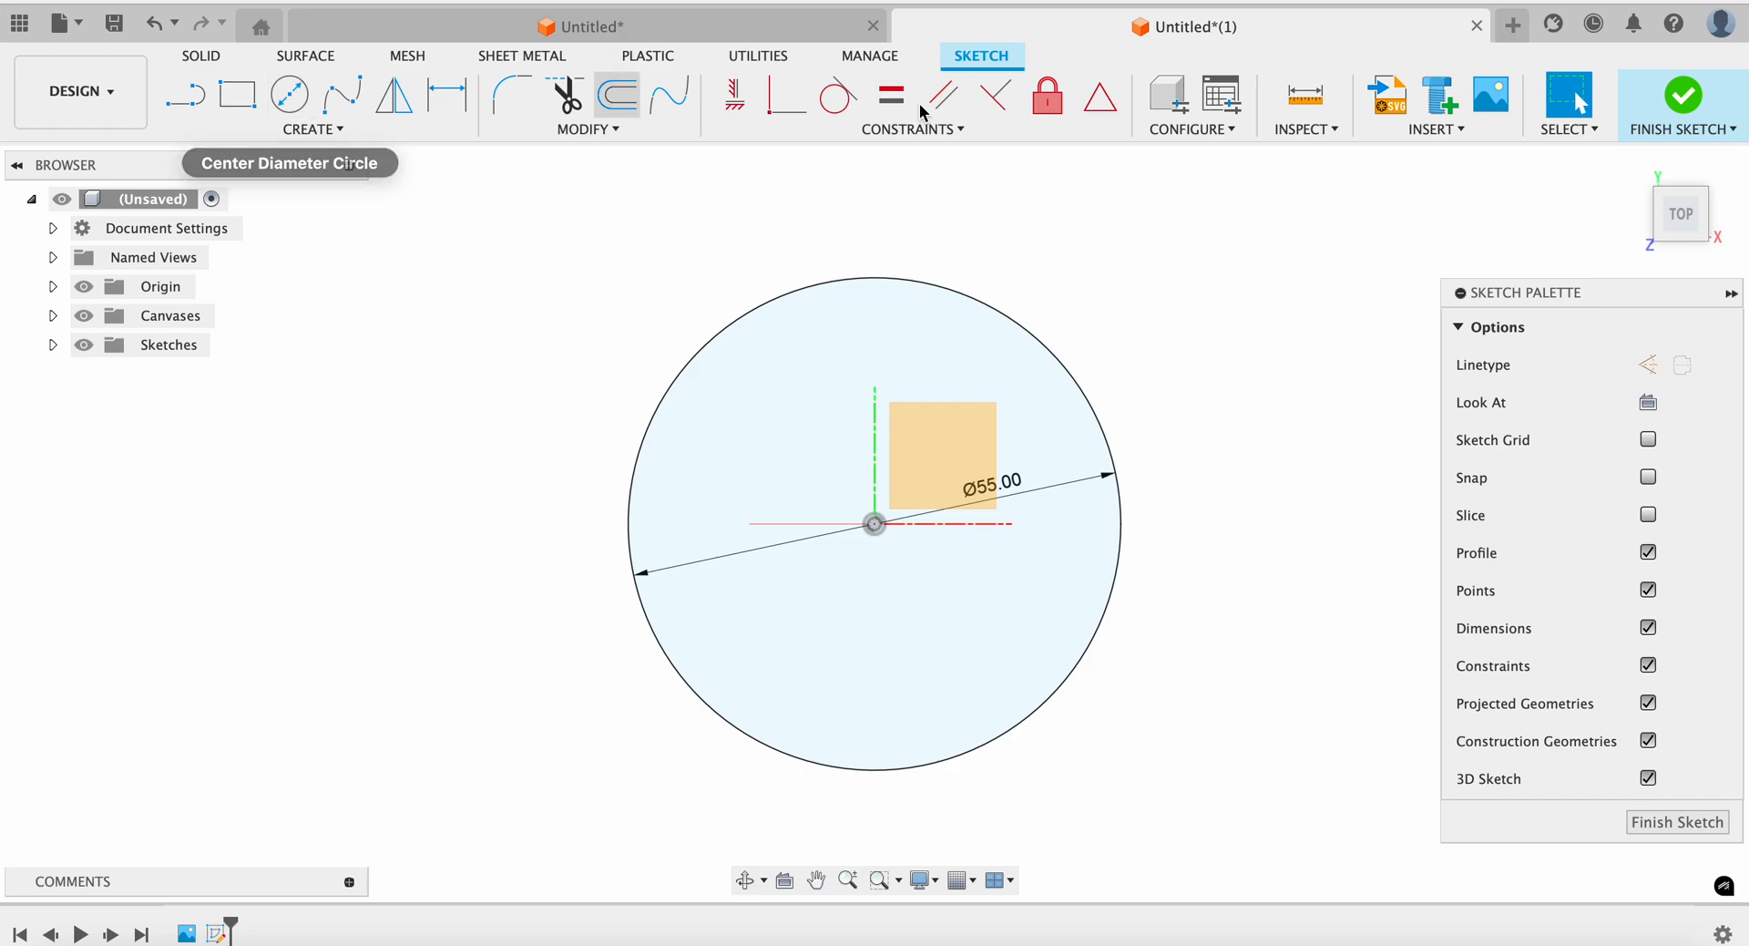
{"action": "left_click", "coordinate": [1678, 101]}
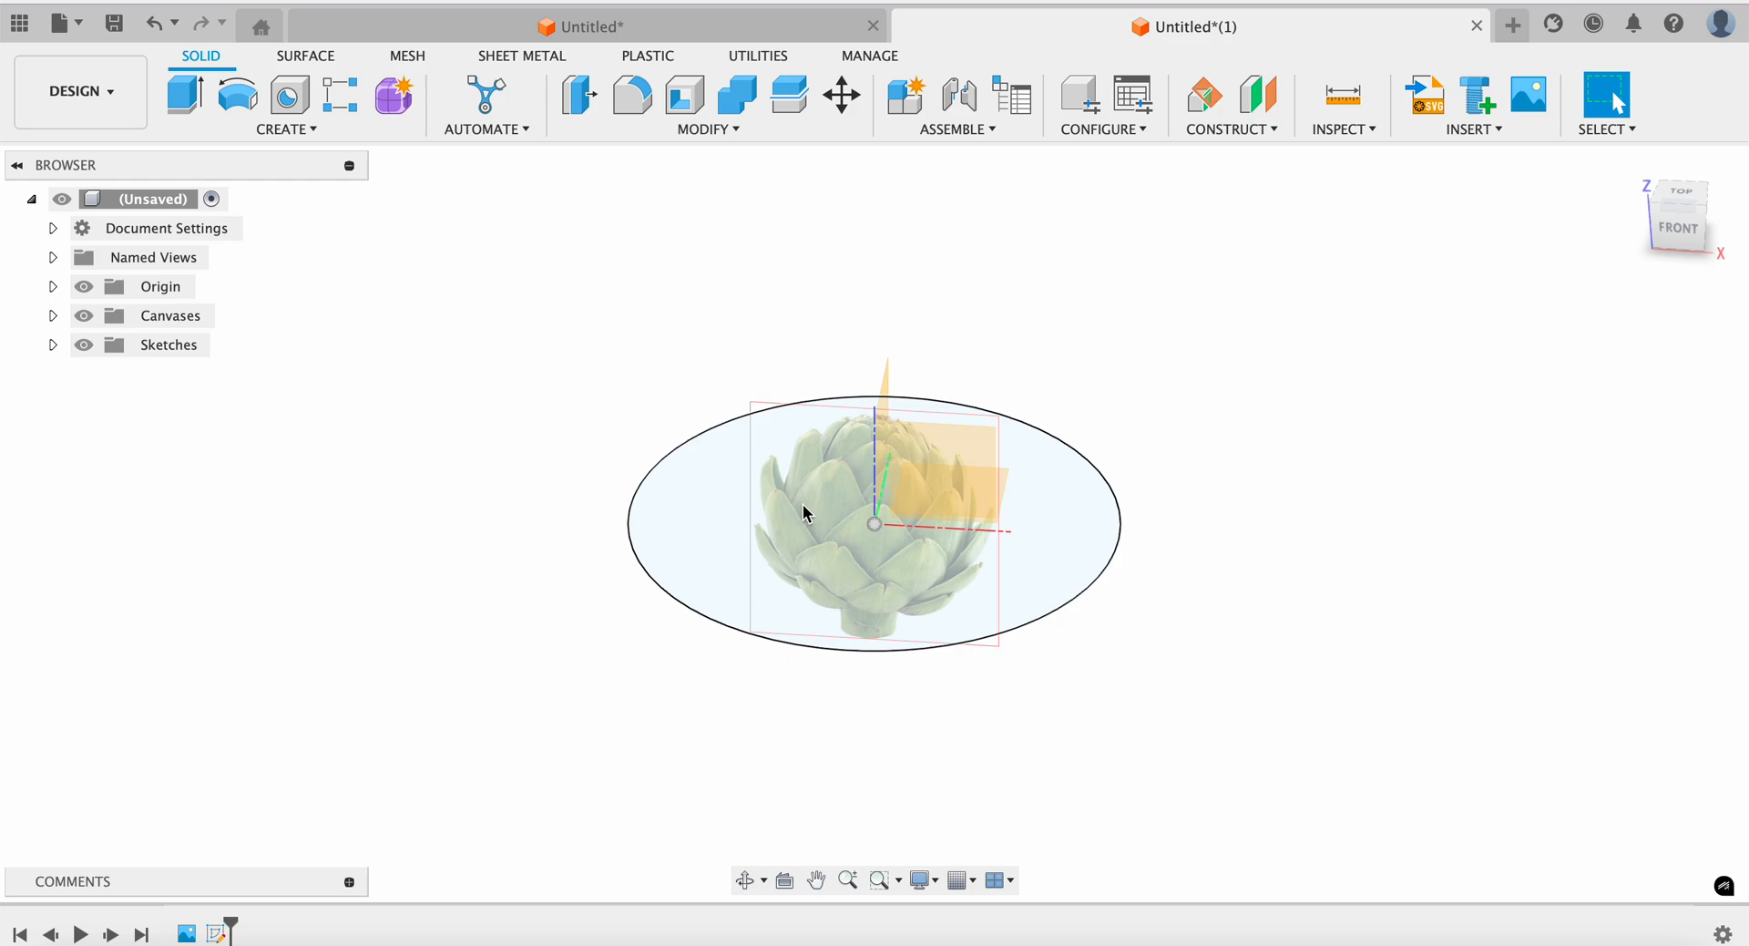
Reorder the design history so the circle sketch comes before the artichoke canvas
{"action": "left_click", "coordinate": [199, 927]}
{"action": "right_click", "coordinate": [198, 928]}
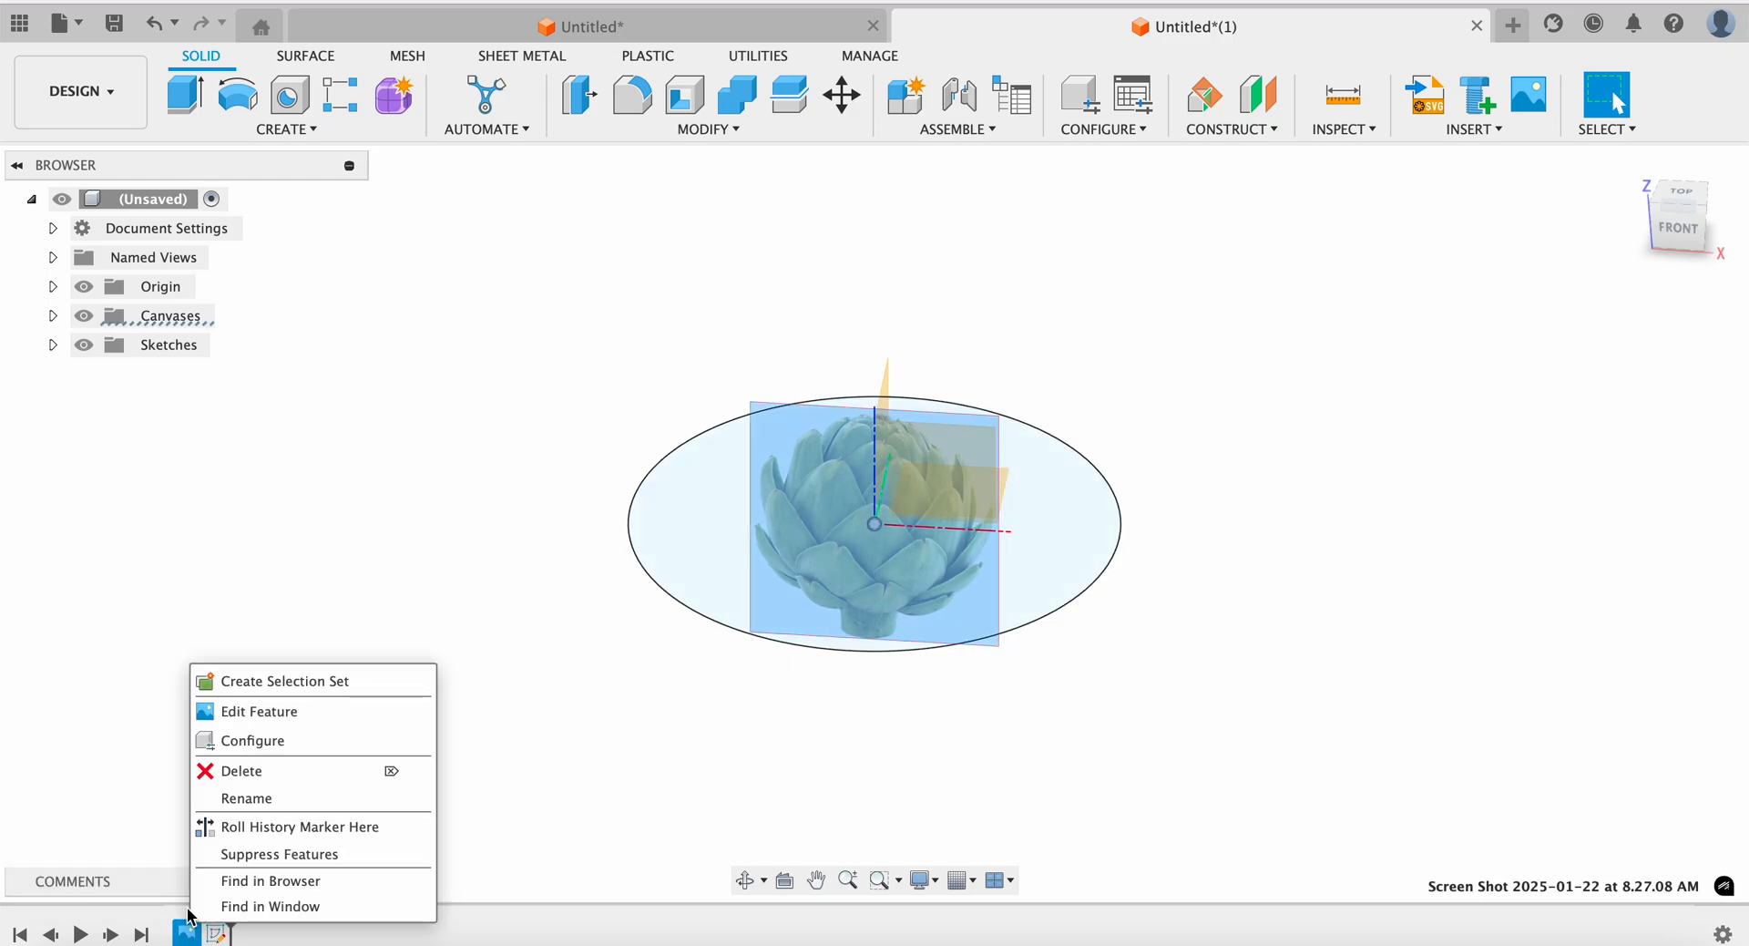
{"action": "left_click", "coordinate": [305, 883]}
{"action": "left_click_drag", "start_coordinate": [214, 934], "coordinate": [168, 938]}
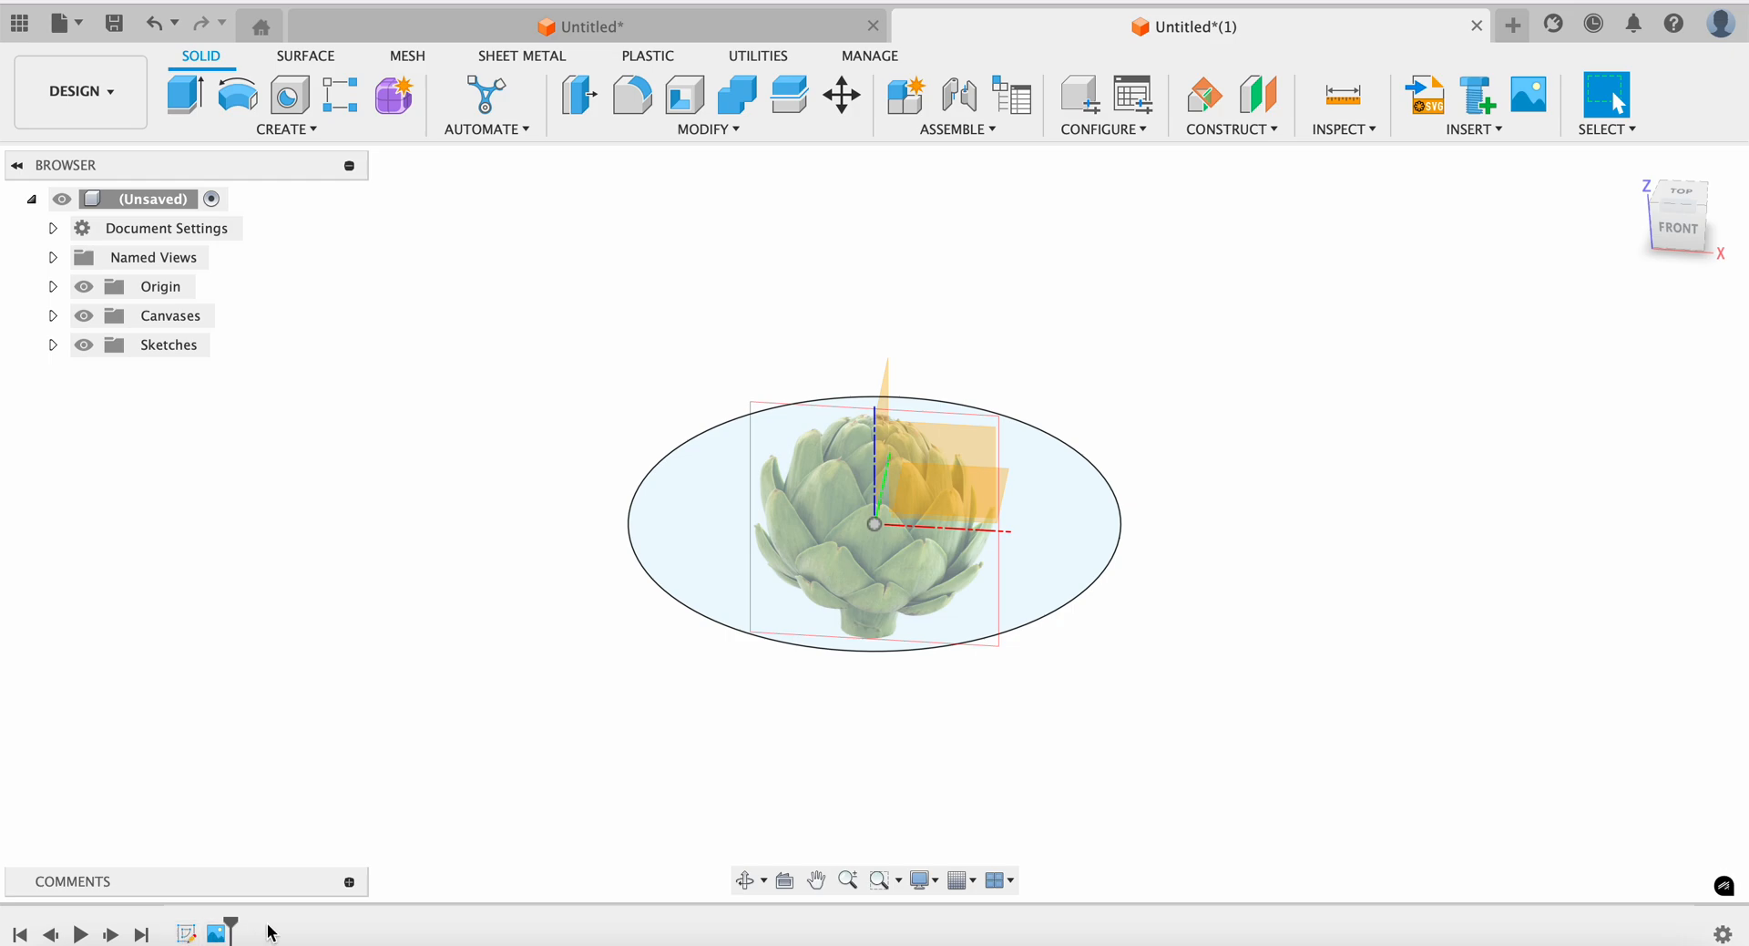
Edit the artichoke canvas and enlarge it to a plane scale of about 1.949 so its width matches the 55 mm circle
{"action": "left_click", "coordinate": [216, 933]}
{"action": "right_click", "coordinate": [216, 933]}
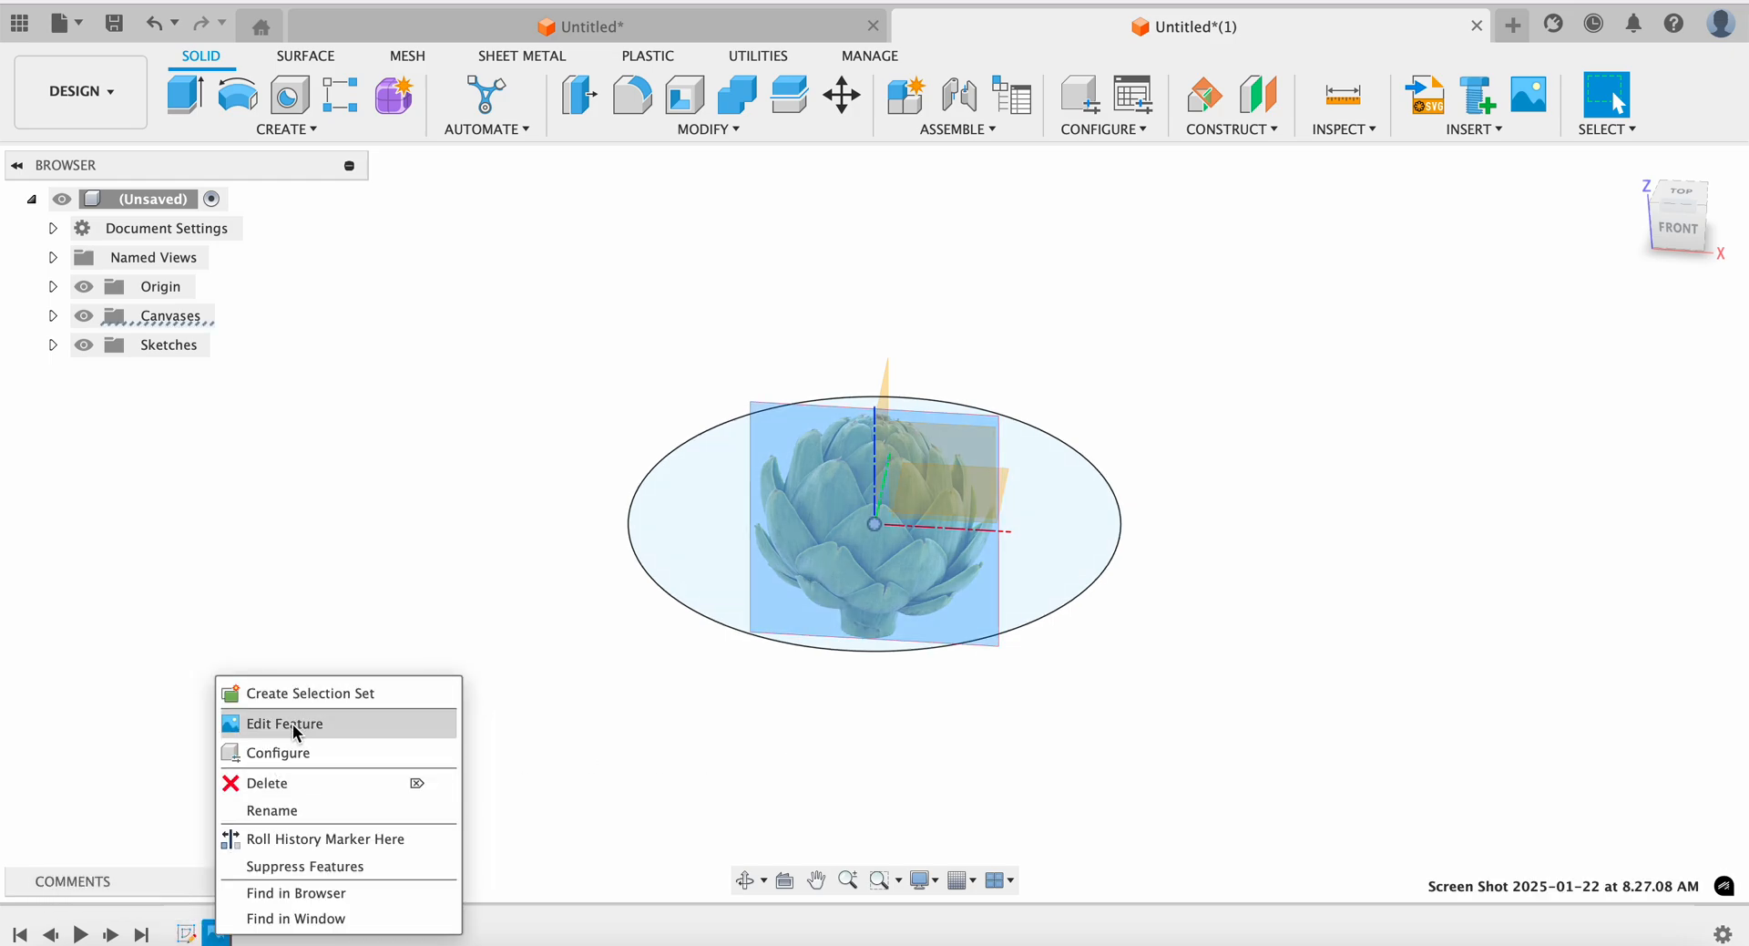
{"action": "left_click", "coordinate": [293, 723]}
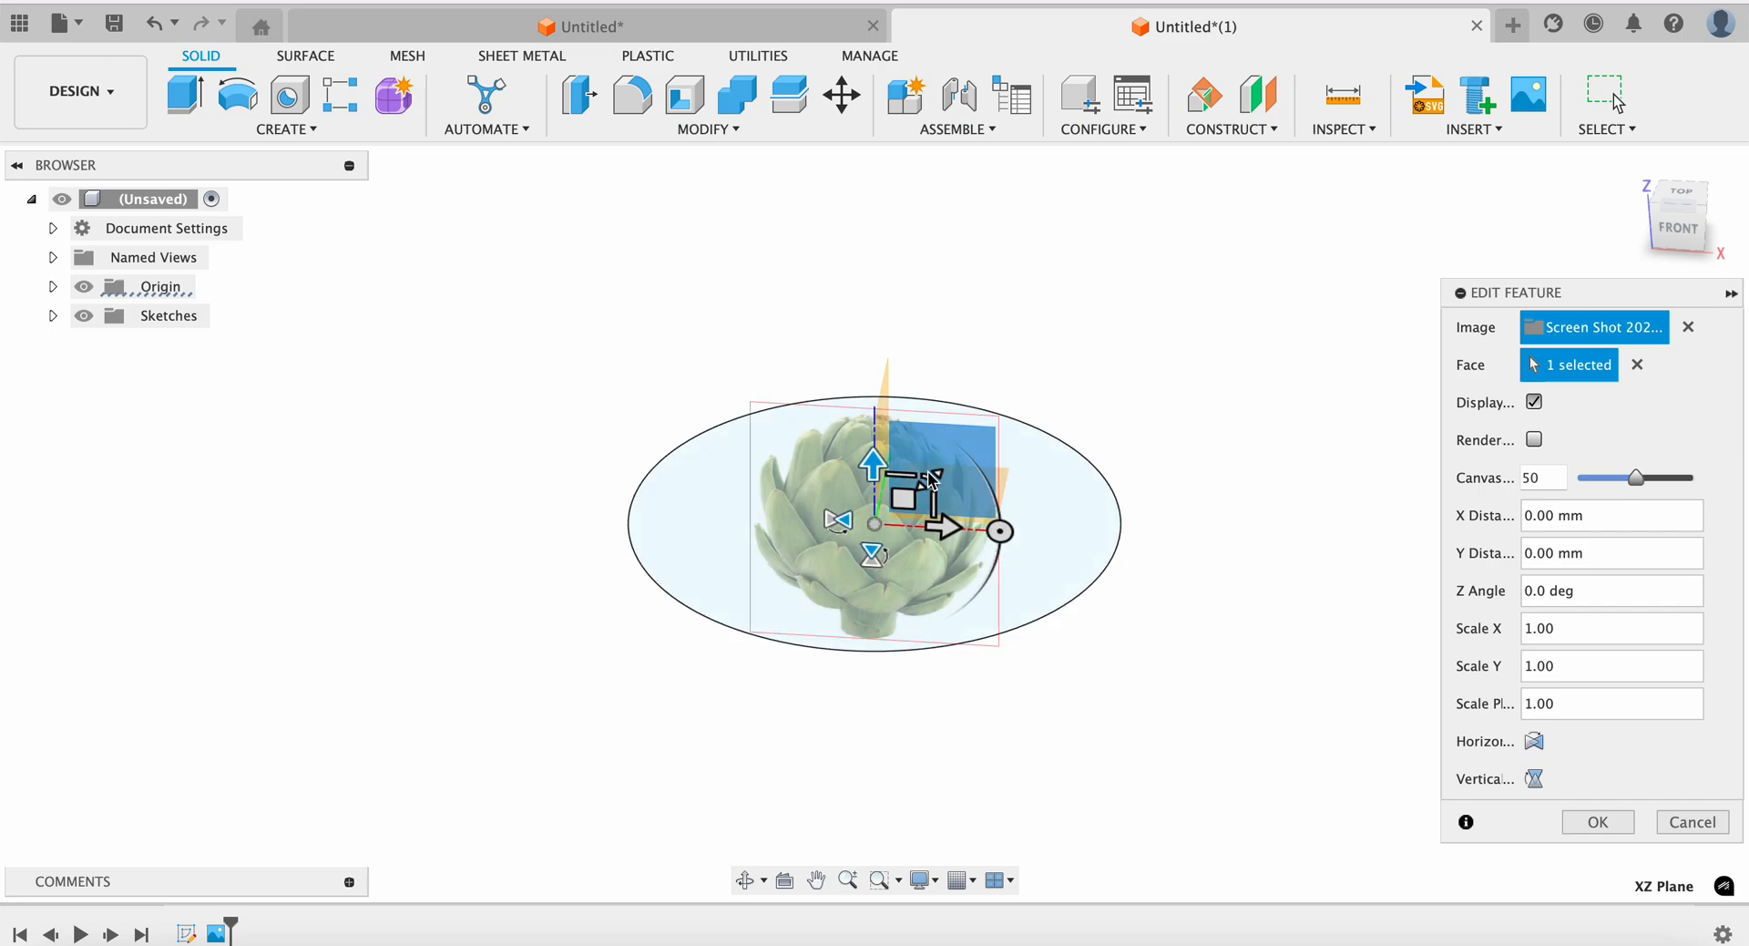
{"action": "left_click_drag", "start_coordinate": [927, 476], "coordinate": [955, 453]}
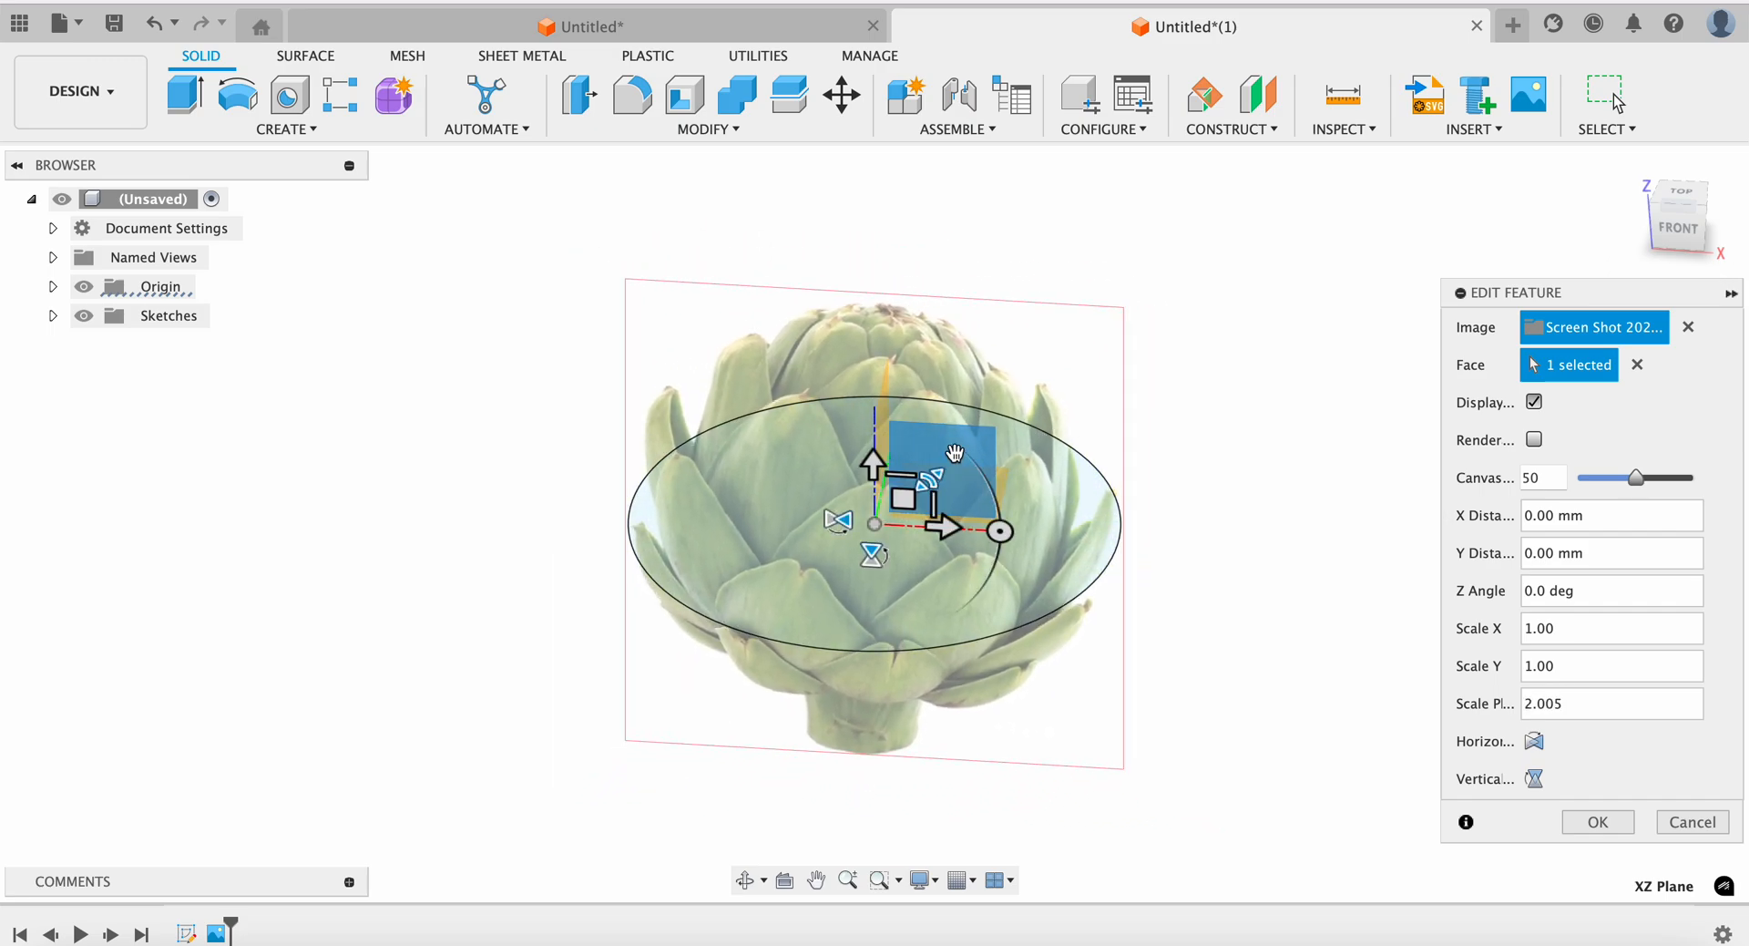
{"action": "left_click", "coordinate": [1678, 227]}
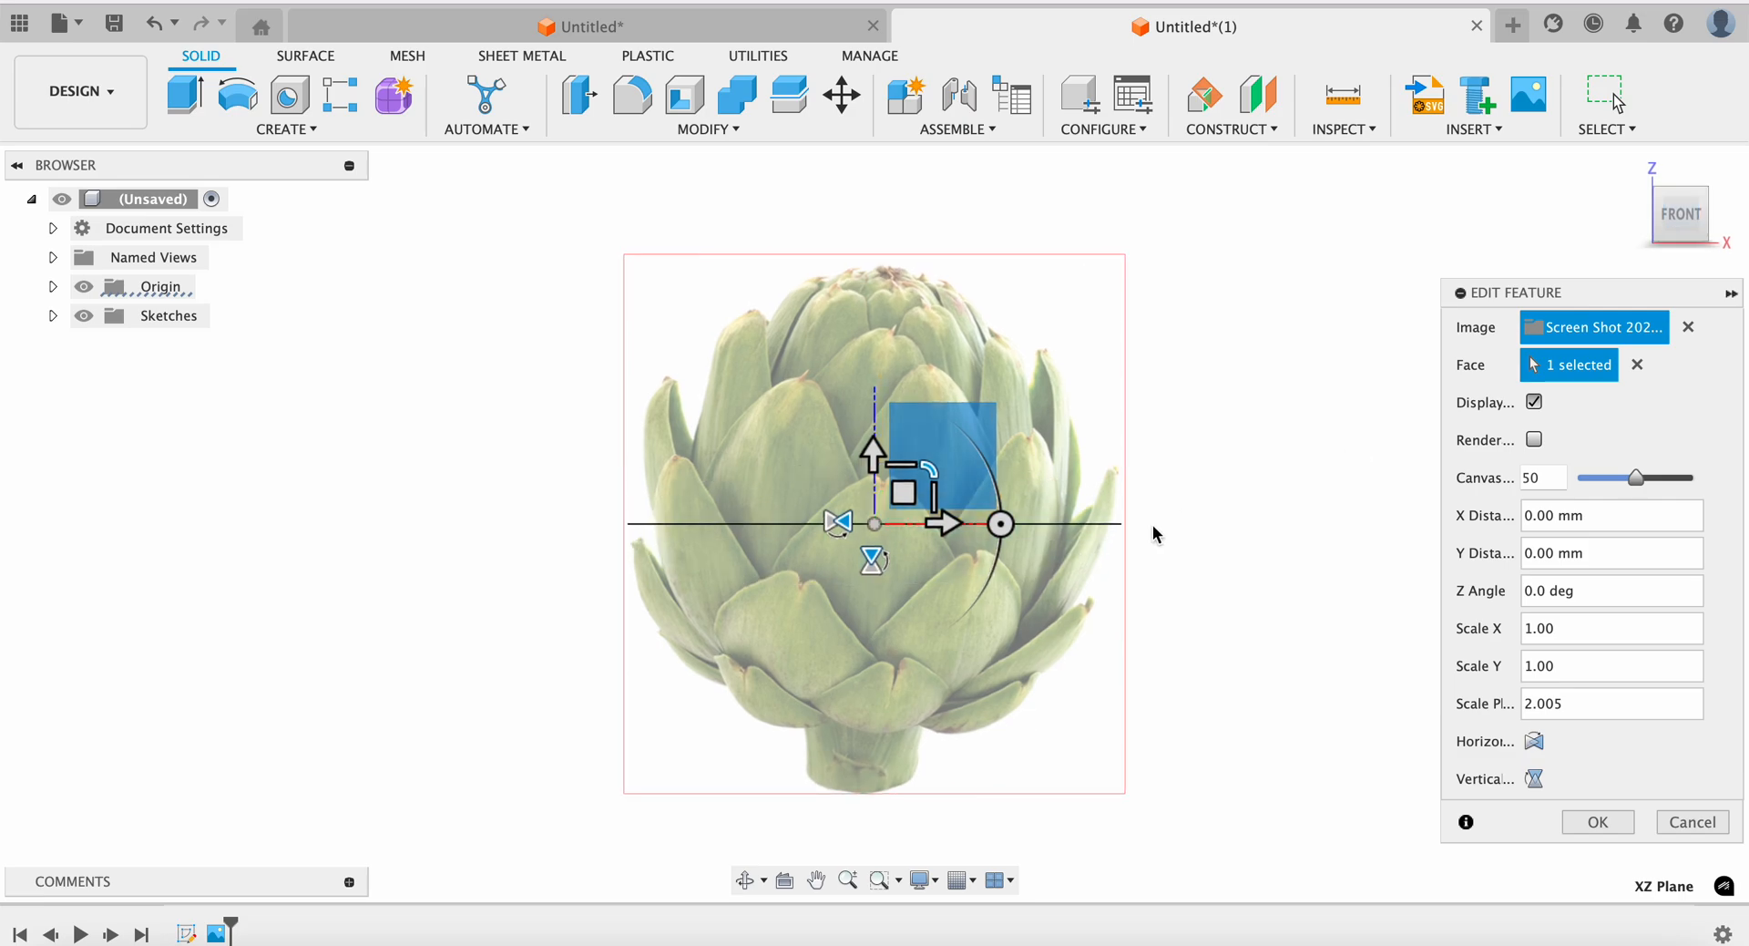
{"action": "left_click_drag", "start_coordinate": [931, 483], "coordinate": [929, 461]}
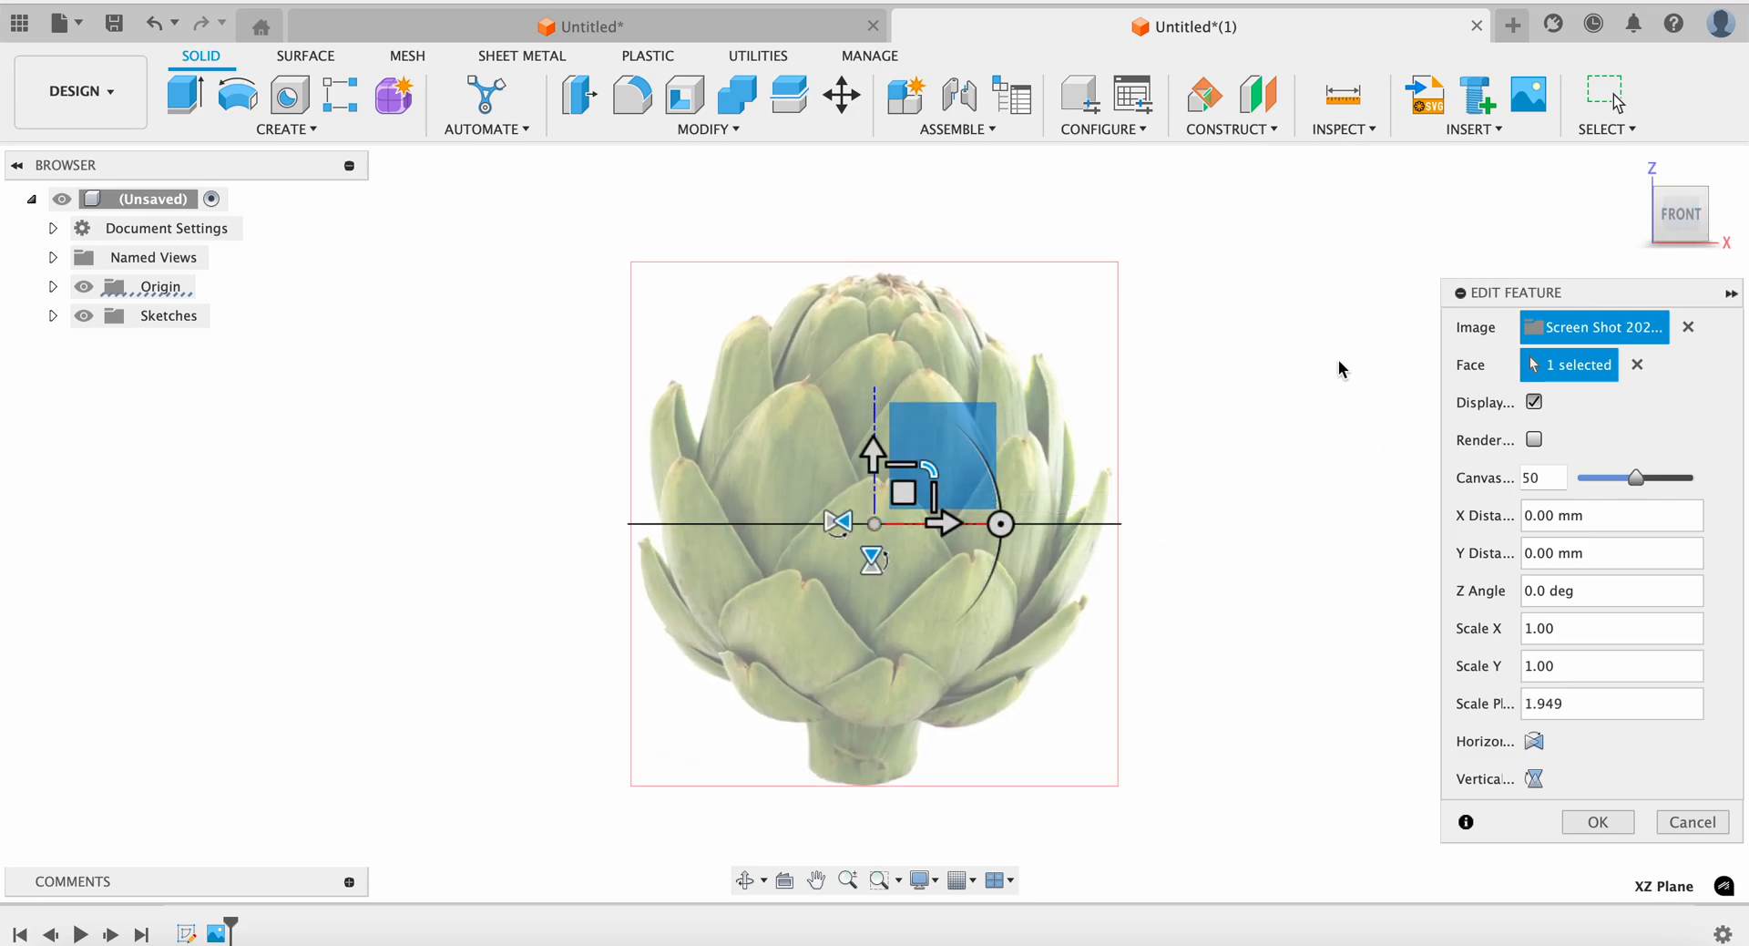
{"action": "left_click", "coordinate": [1672, 232]}
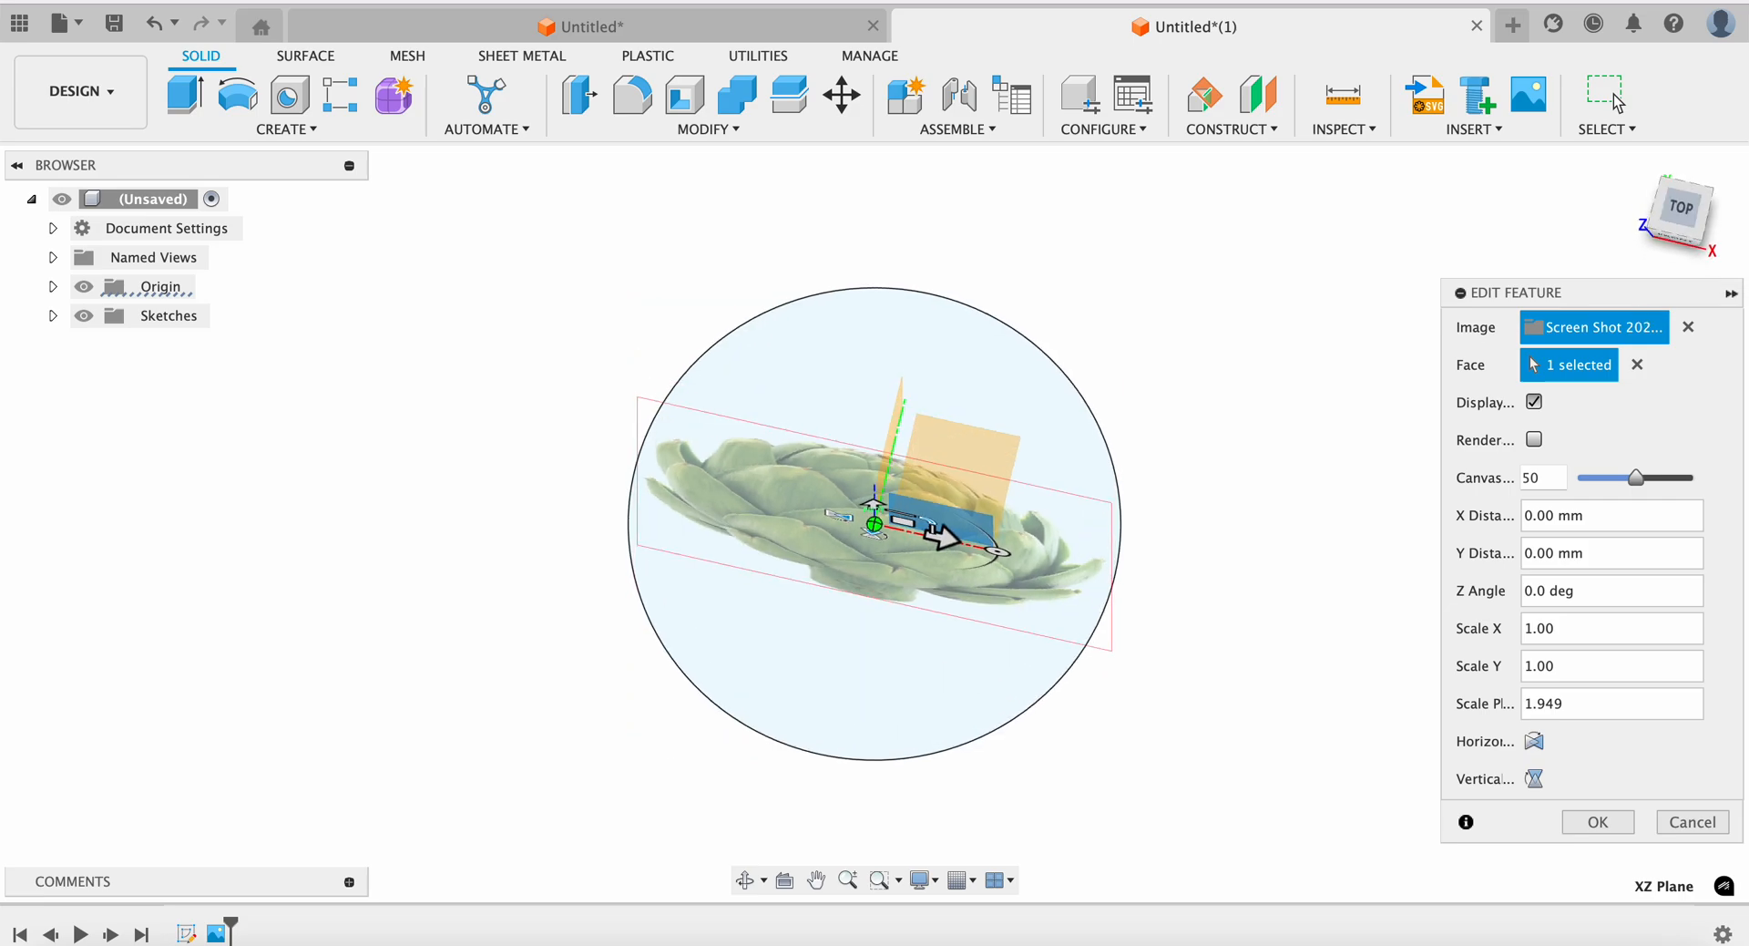
{"action": "left_click", "coordinate": [1598, 822]}
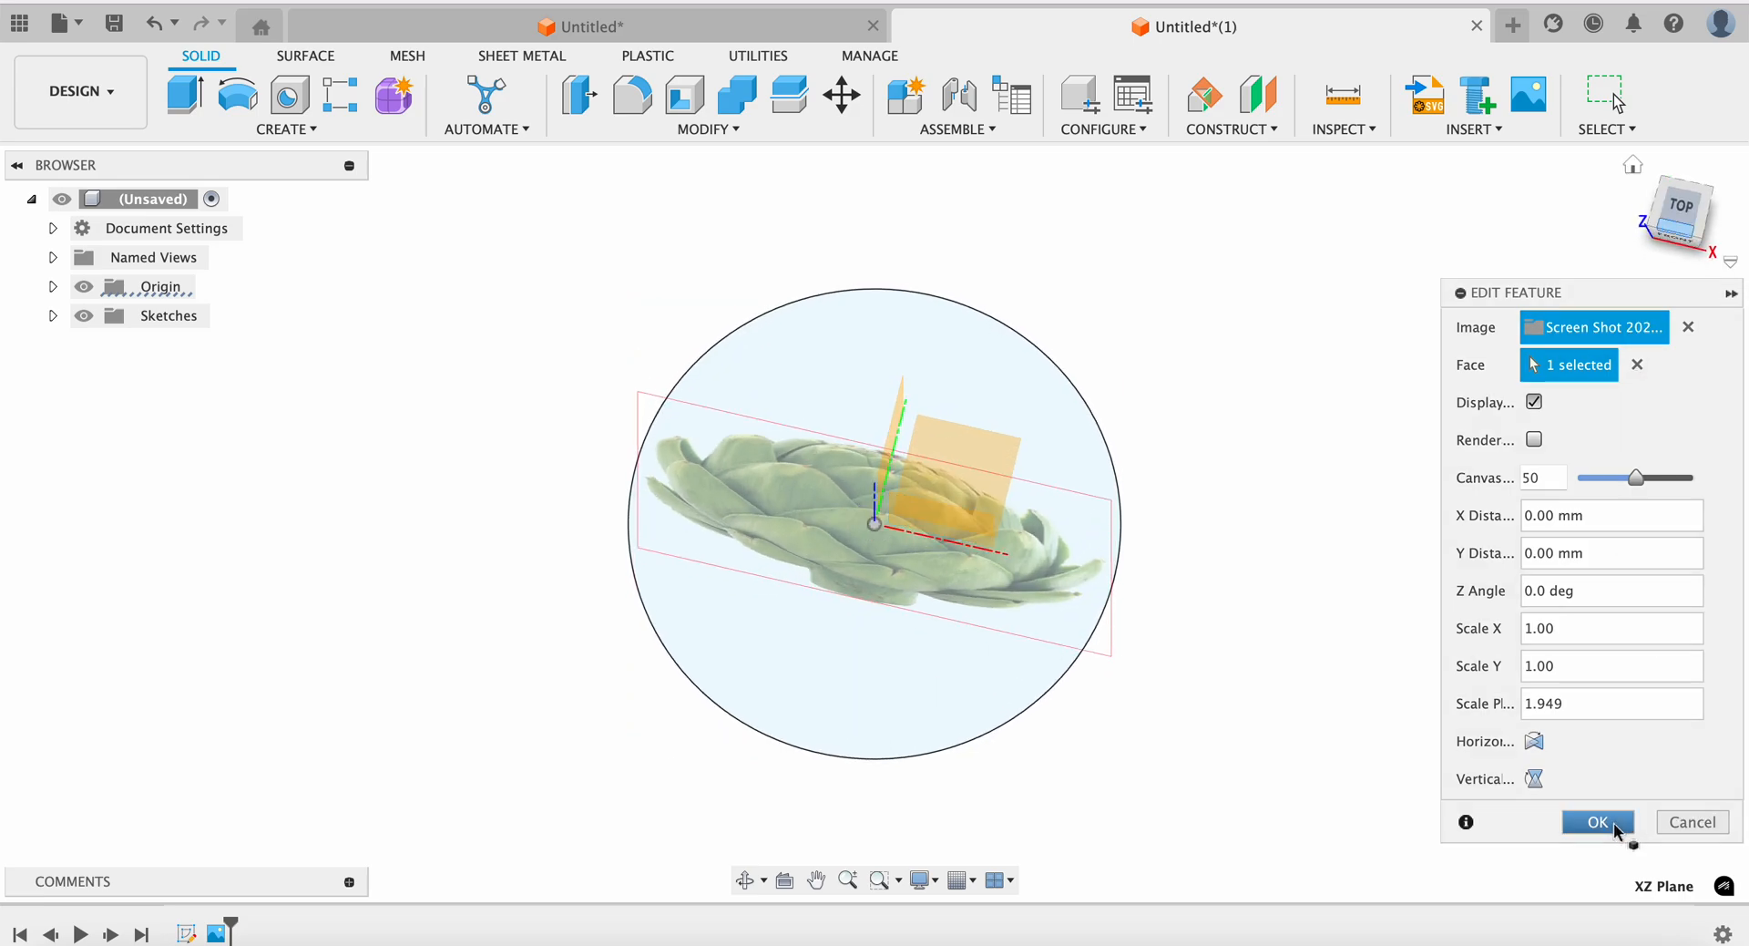
Create a construction plane offset 10 mm above the 55 mm circle's profile
{"action": "left_click", "coordinate": [1257, 97]}
{"action": "left_click", "coordinate": [961, 450]}
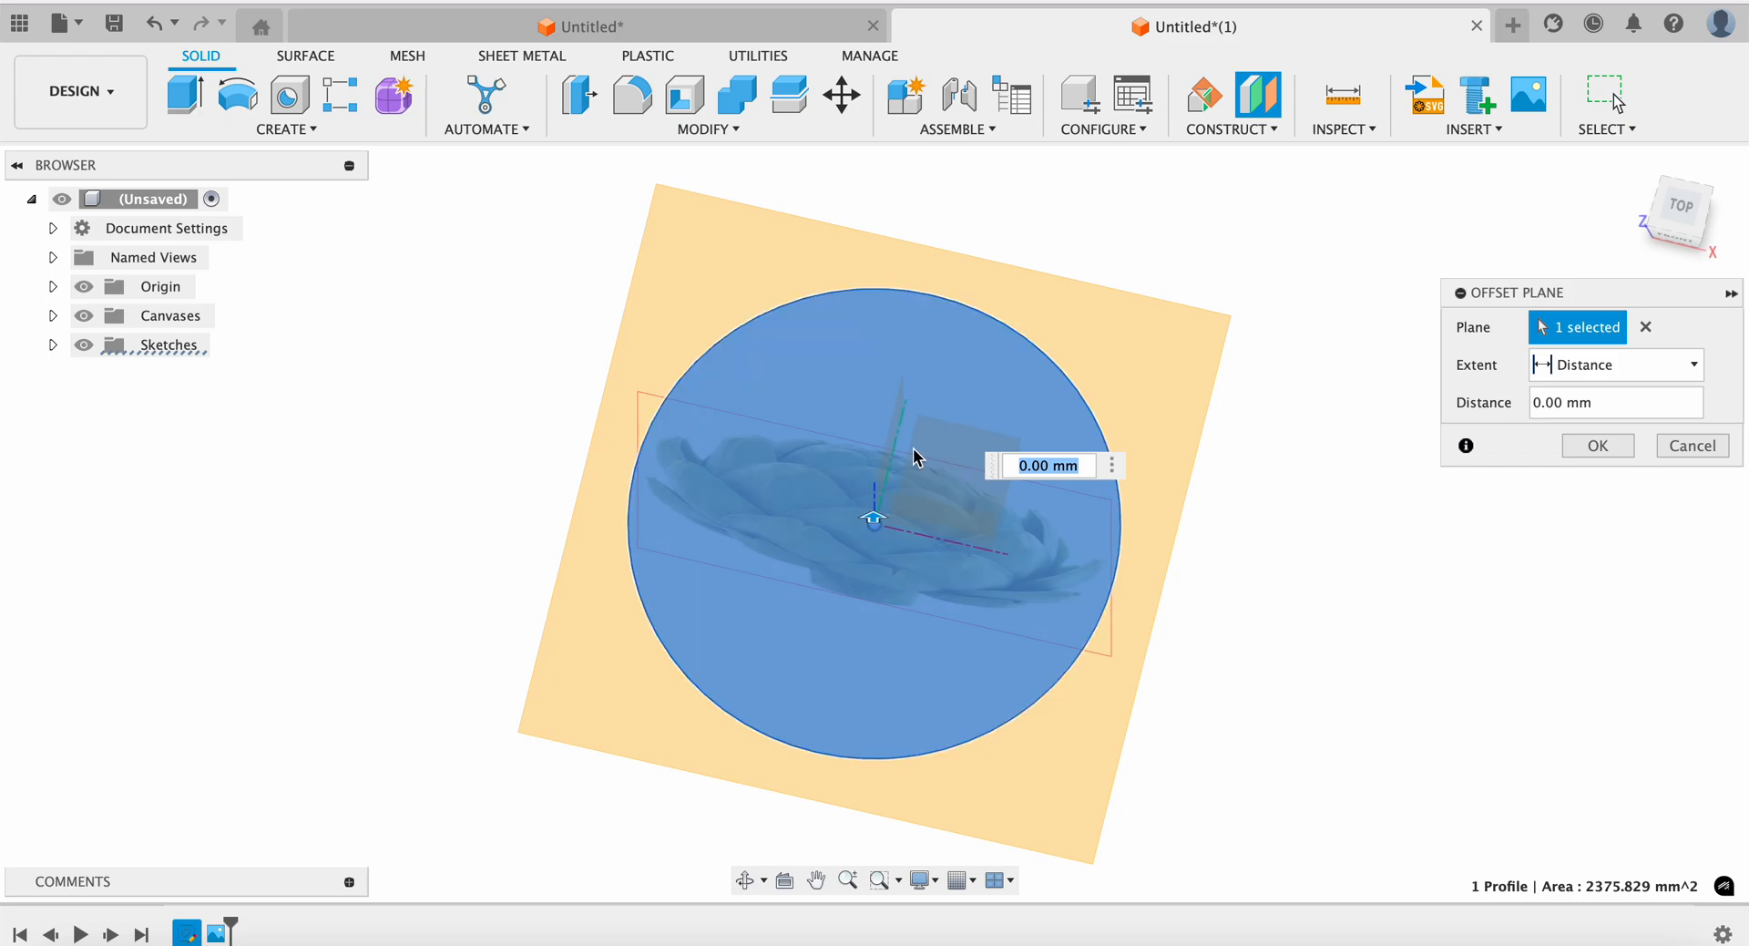
{"action": "type", "text": "10"}
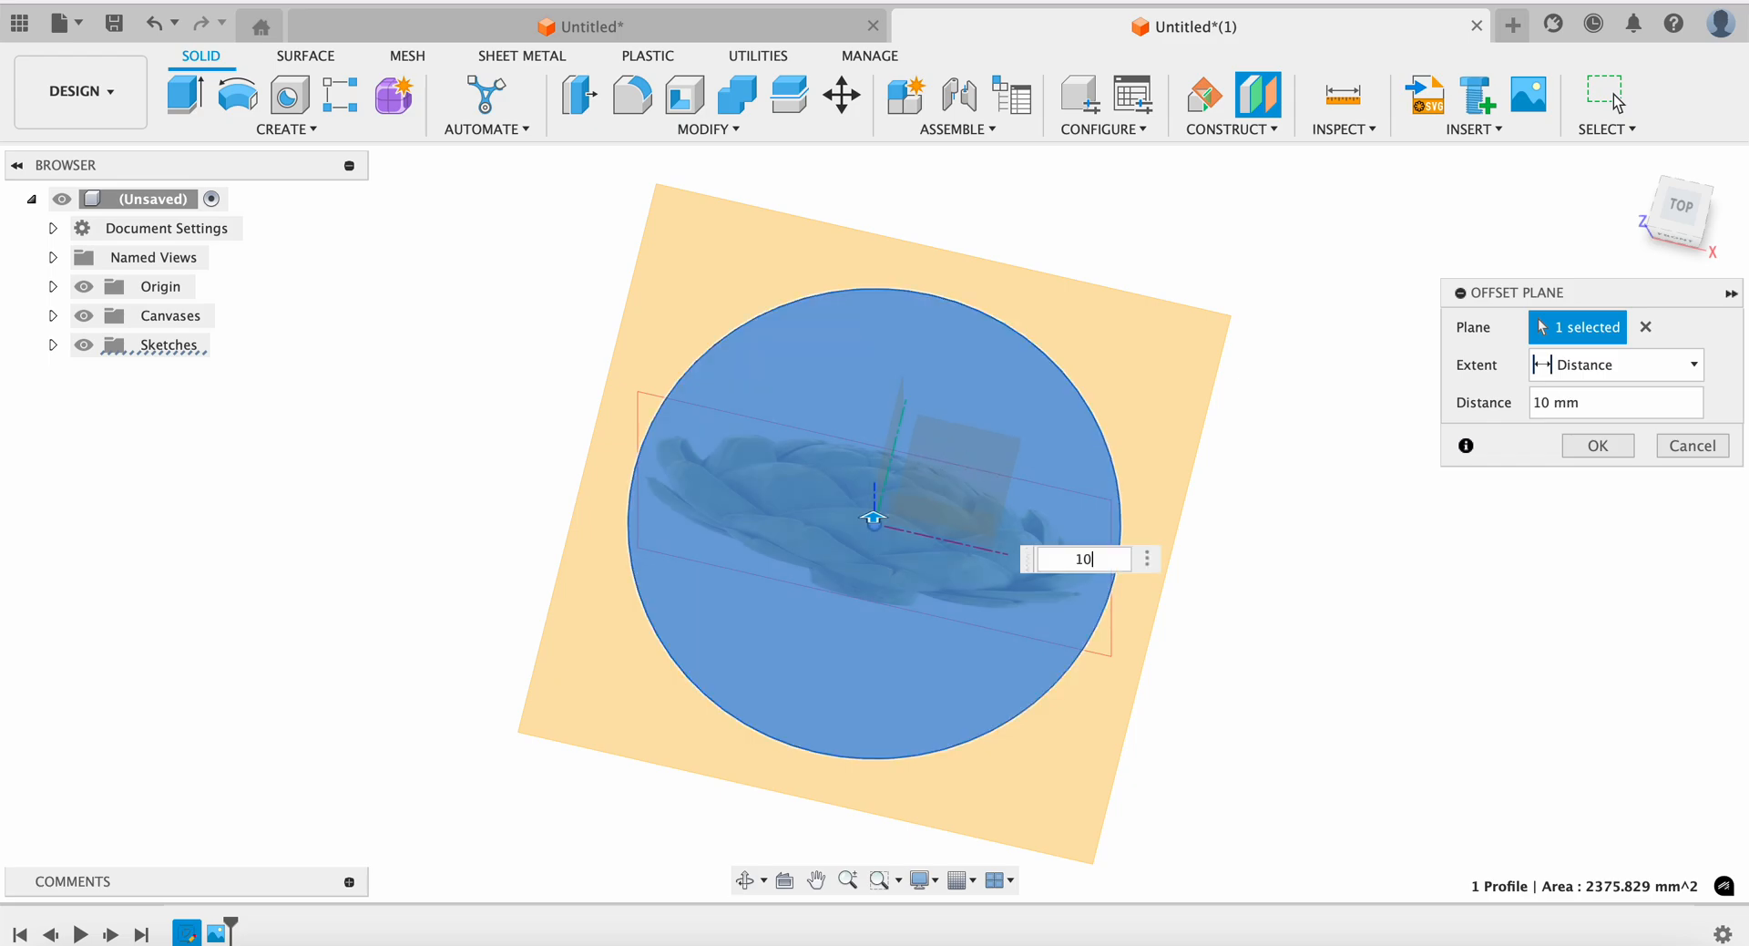
{"action": "left_click", "coordinate": [1569, 446]}
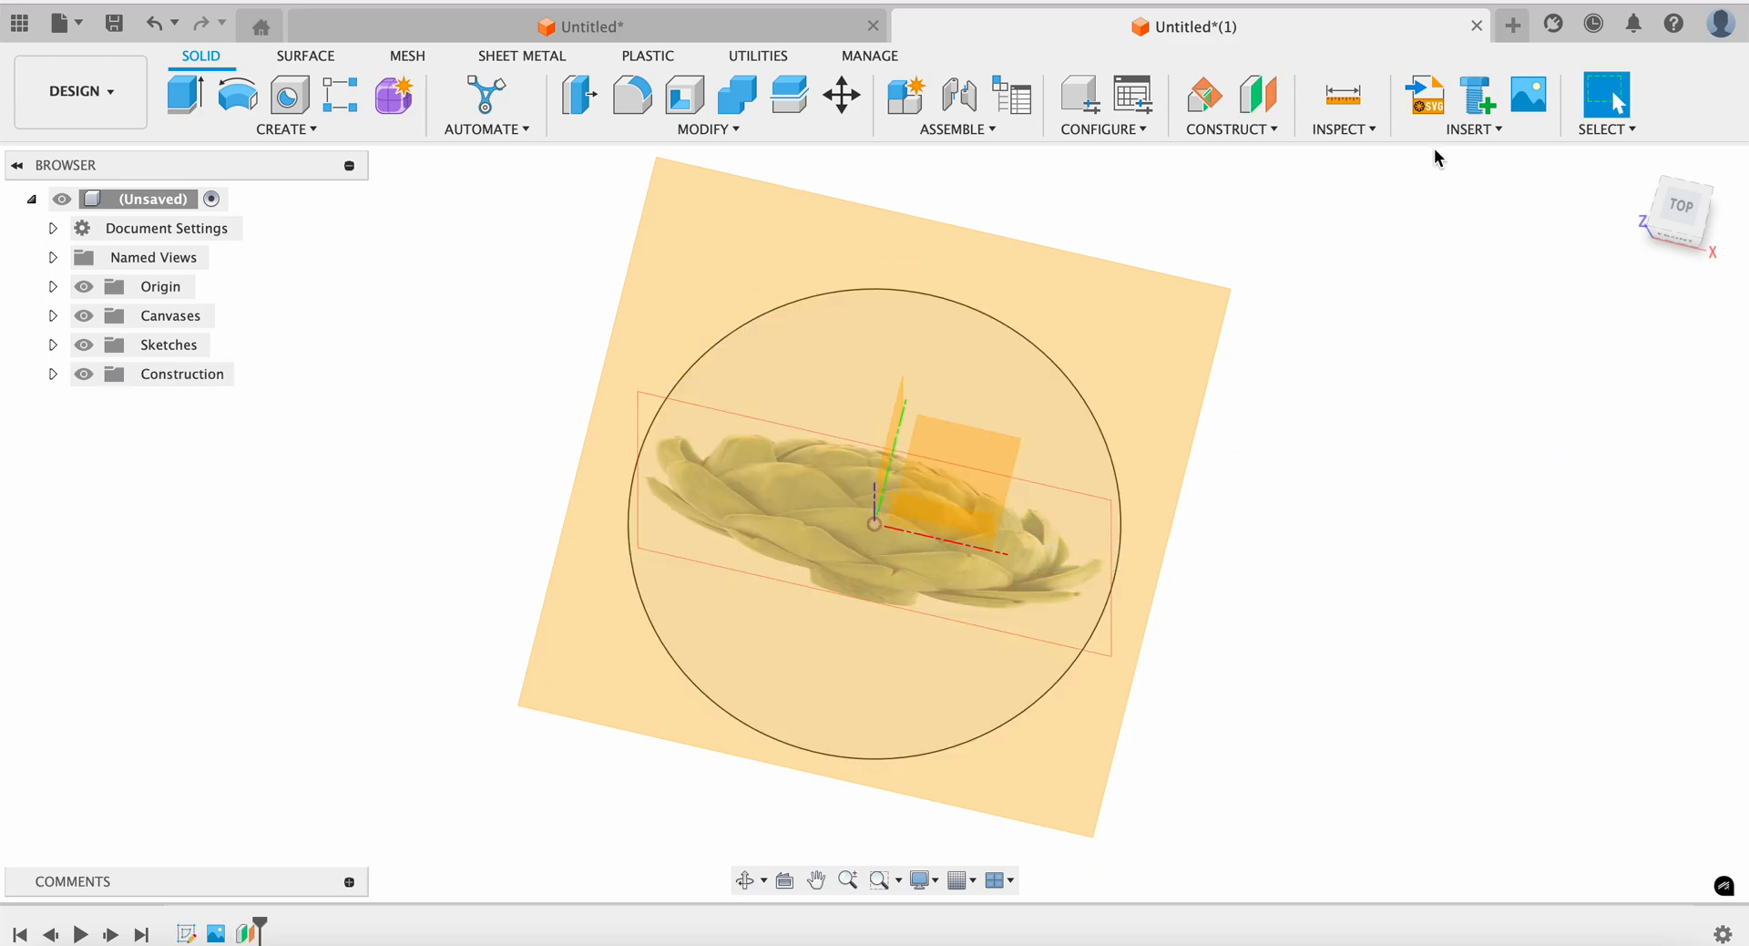
Create a second construction plane offset 10 mm from the first offset plane
{"action": "left_click", "coordinate": [1260, 101]}
{"action": "left_click", "coordinate": [1035, 312]}
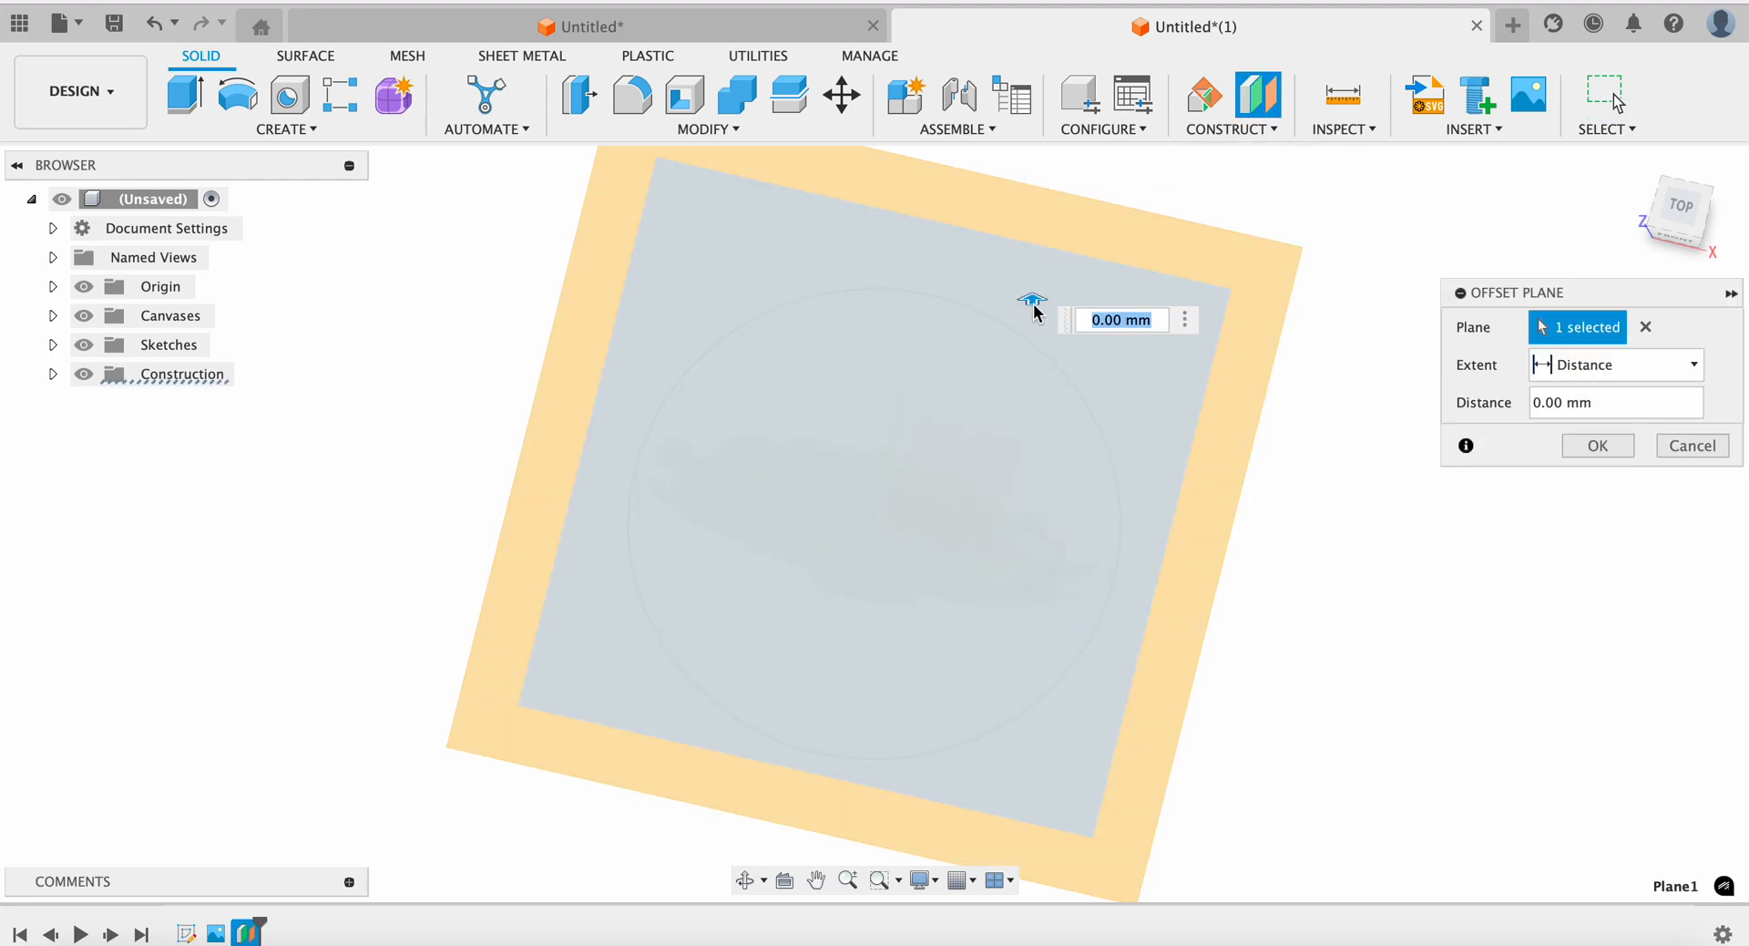
{"action": "type", "text": "10"}
{"action": "key", "text": "Return"}
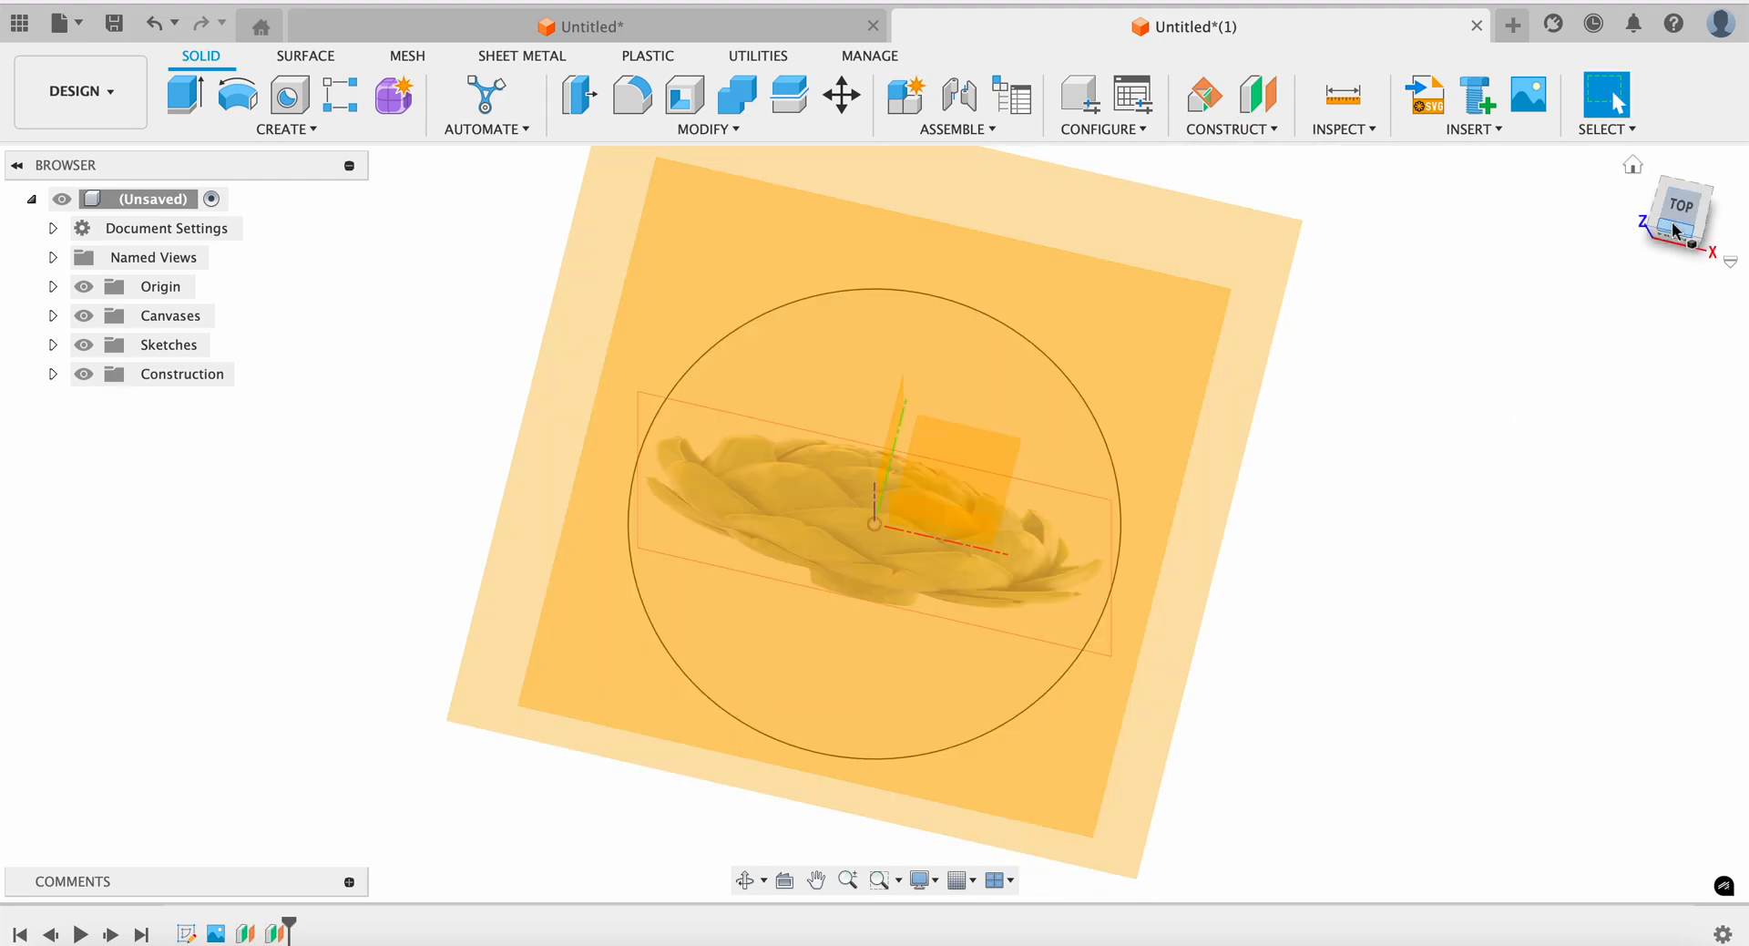
Start a sketch on the lower offset plane and draw a 40 mm diameter circle centred over the origin
{"action": "left_click", "coordinate": [1674, 228]}
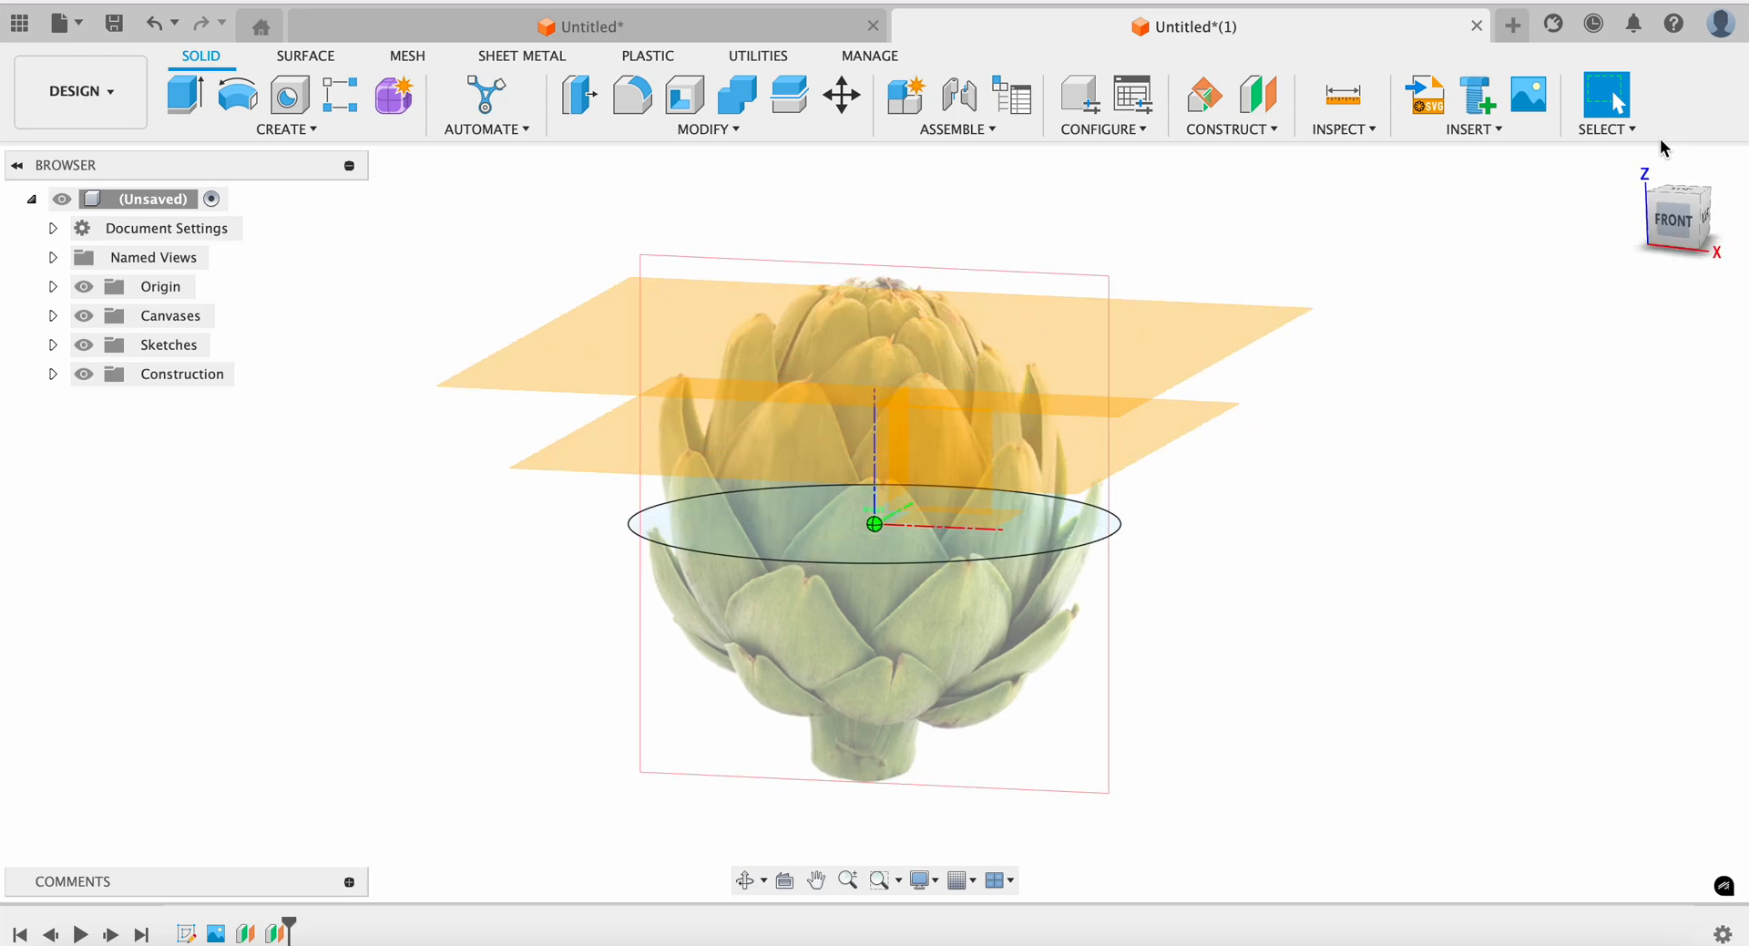
{"action": "left_click", "coordinate": [602, 464]}
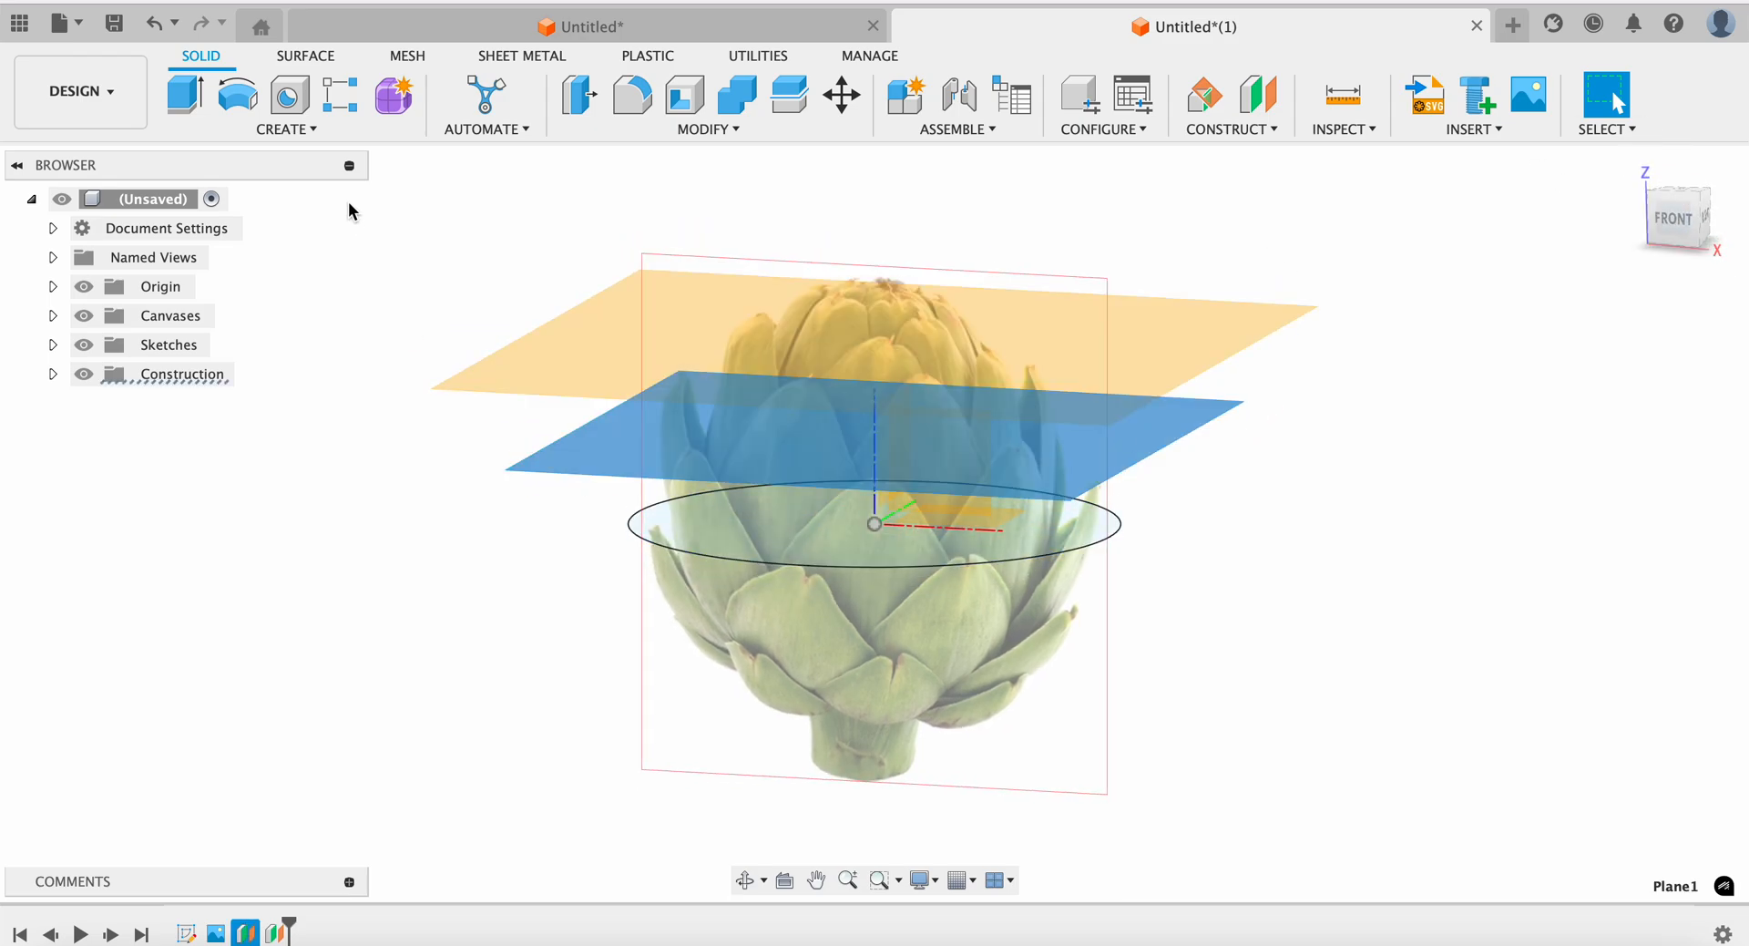
{"action": "left_click", "coordinate": [273, 130]}
{"action": "left_click", "coordinate": [235, 181]}
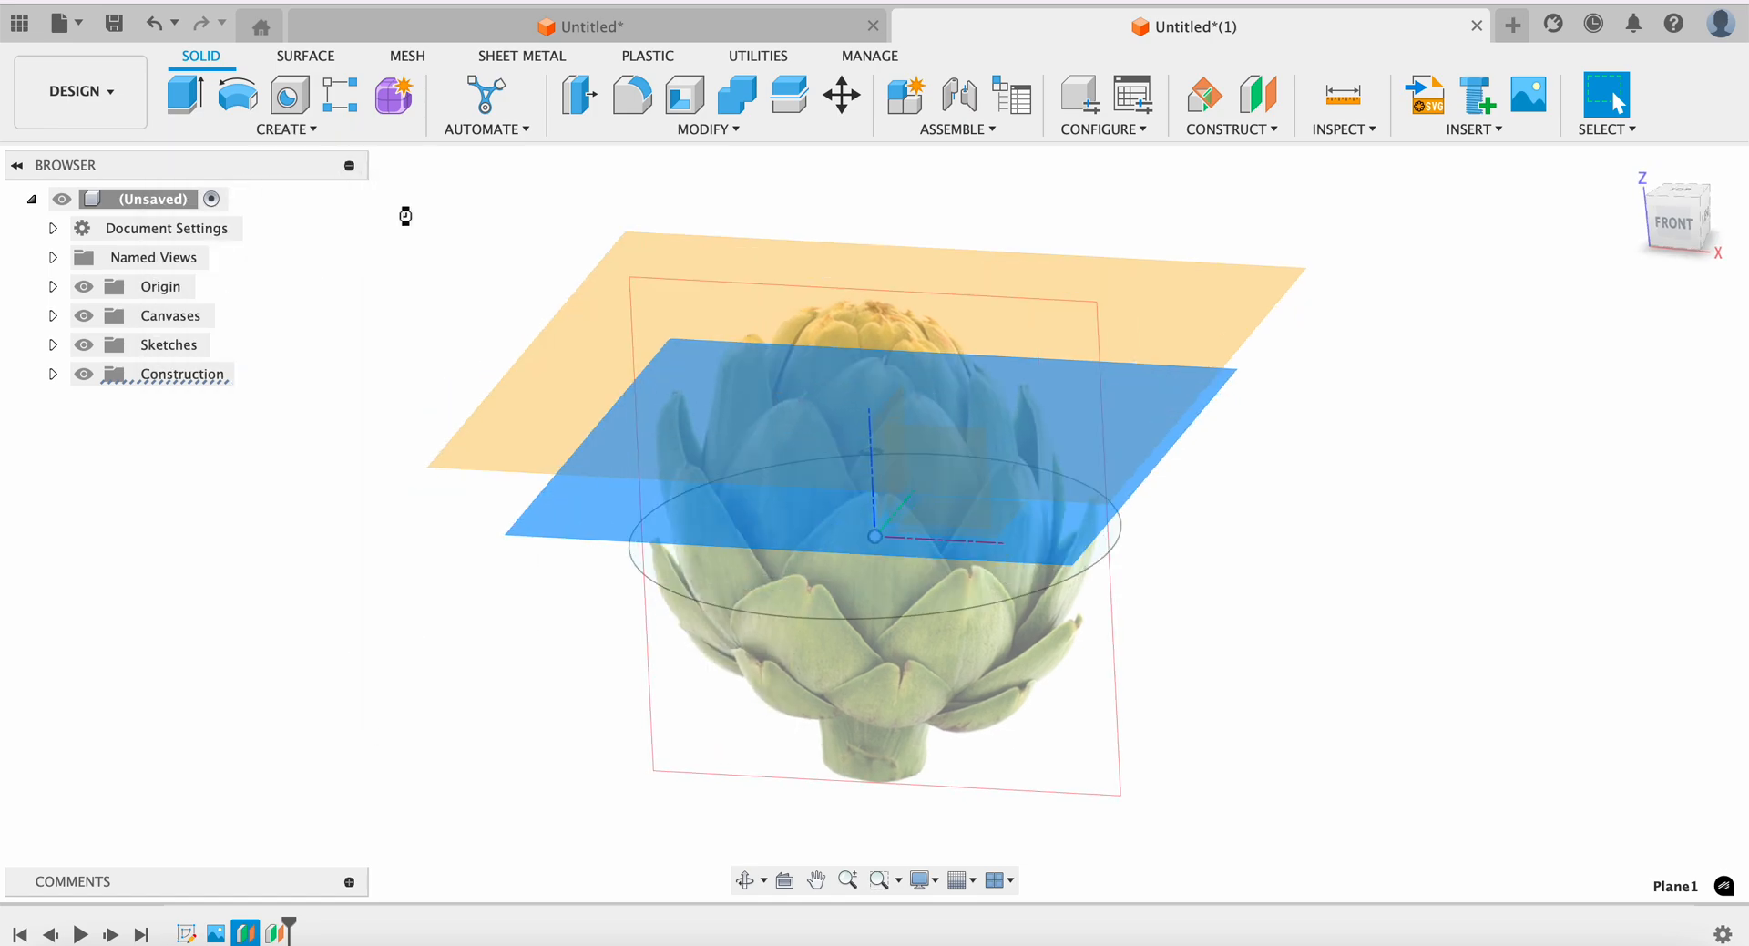
{"action": "left_click", "coordinate": [290, 95]}
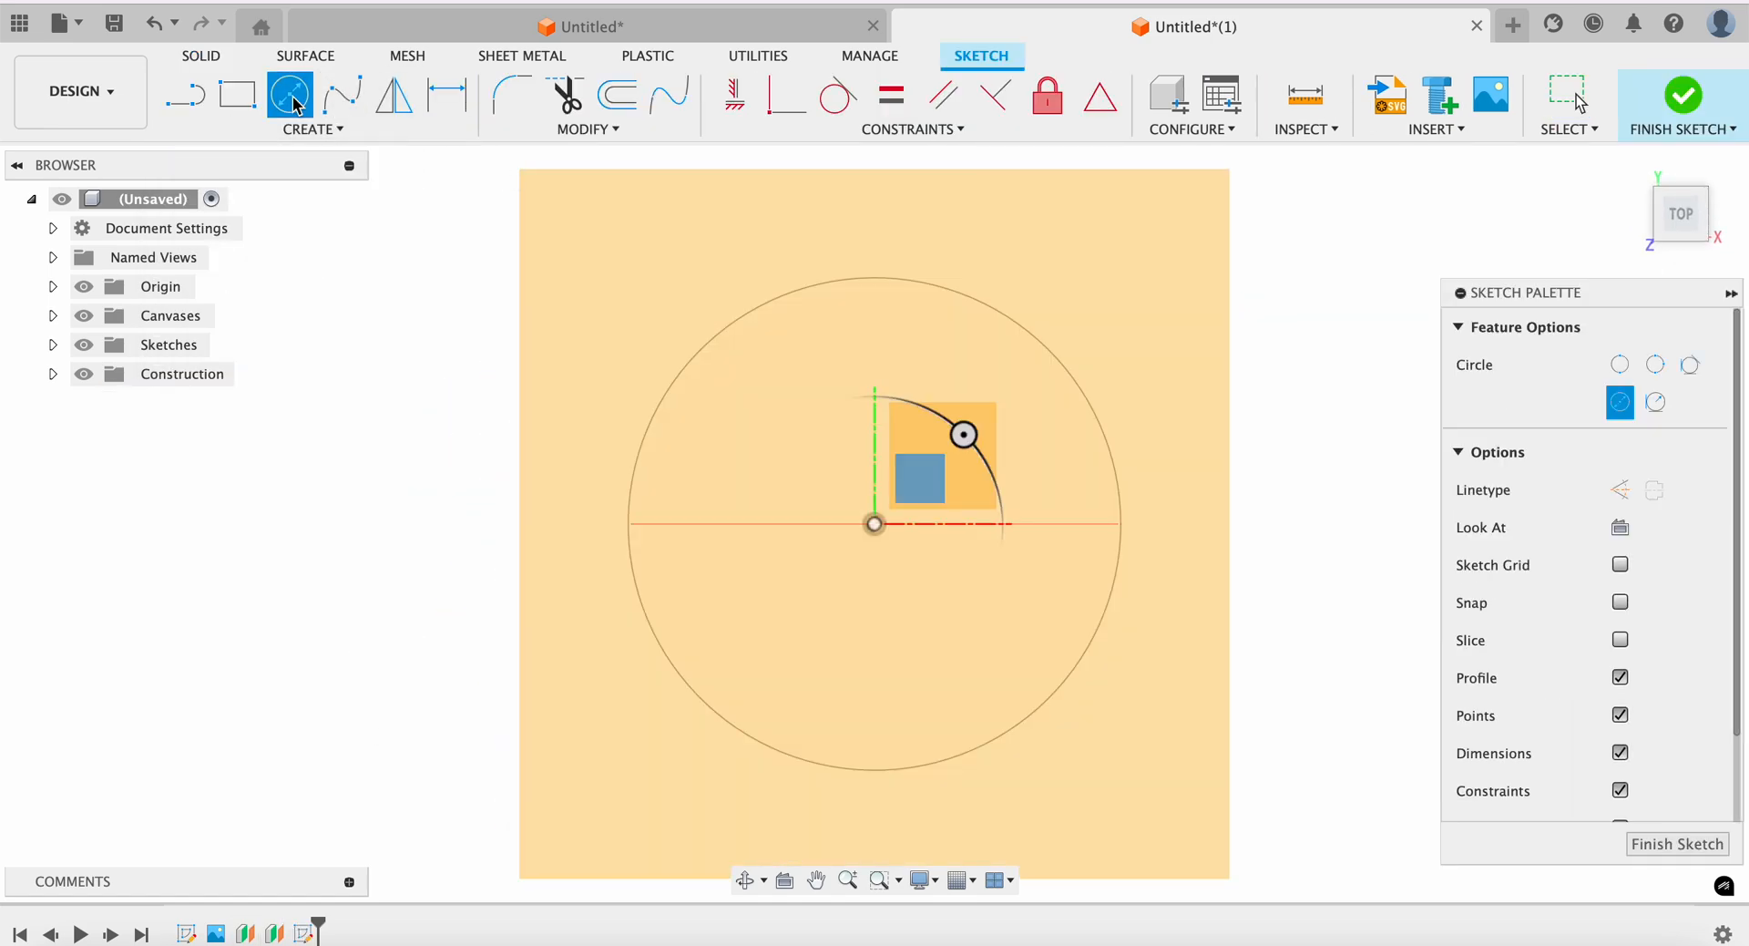
{"action": "left_click", "coordinate": [875, 524]}
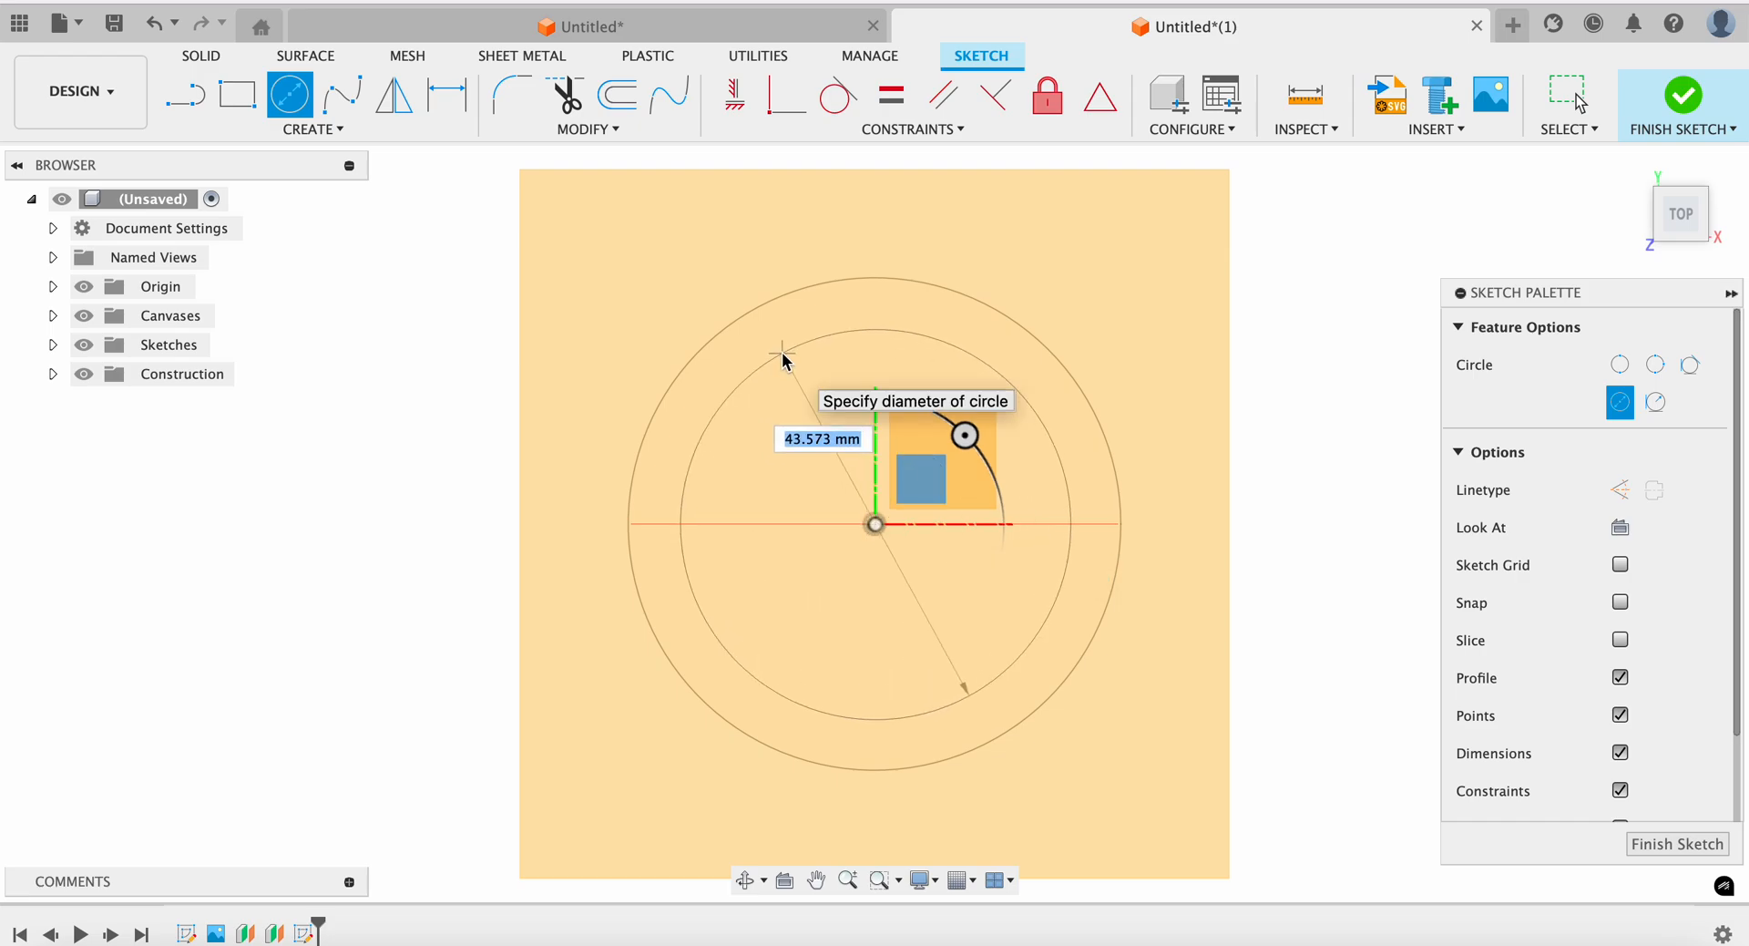
{"action": "key", "text": "Tab"}
{"action": "key", "text": "Return"}
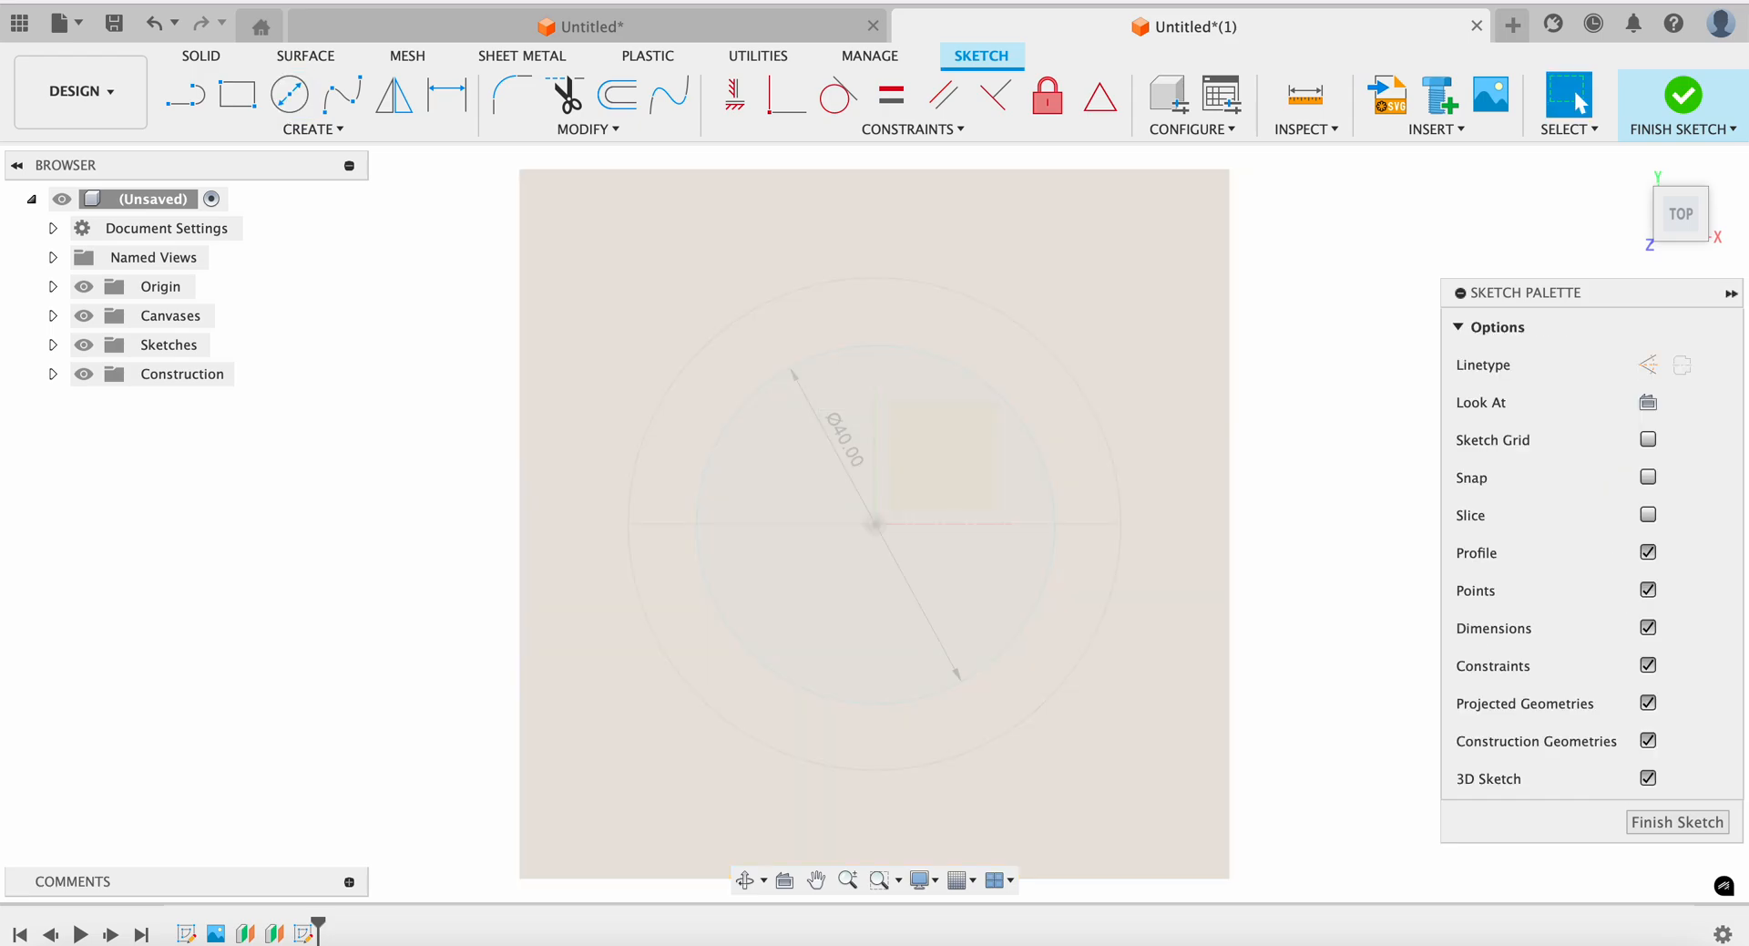
Hide the construction plane Plane2, finish the sketch of the 40 mm circle, and select that circle
{"action": "left_click", "coordinate": [1669, 239]}
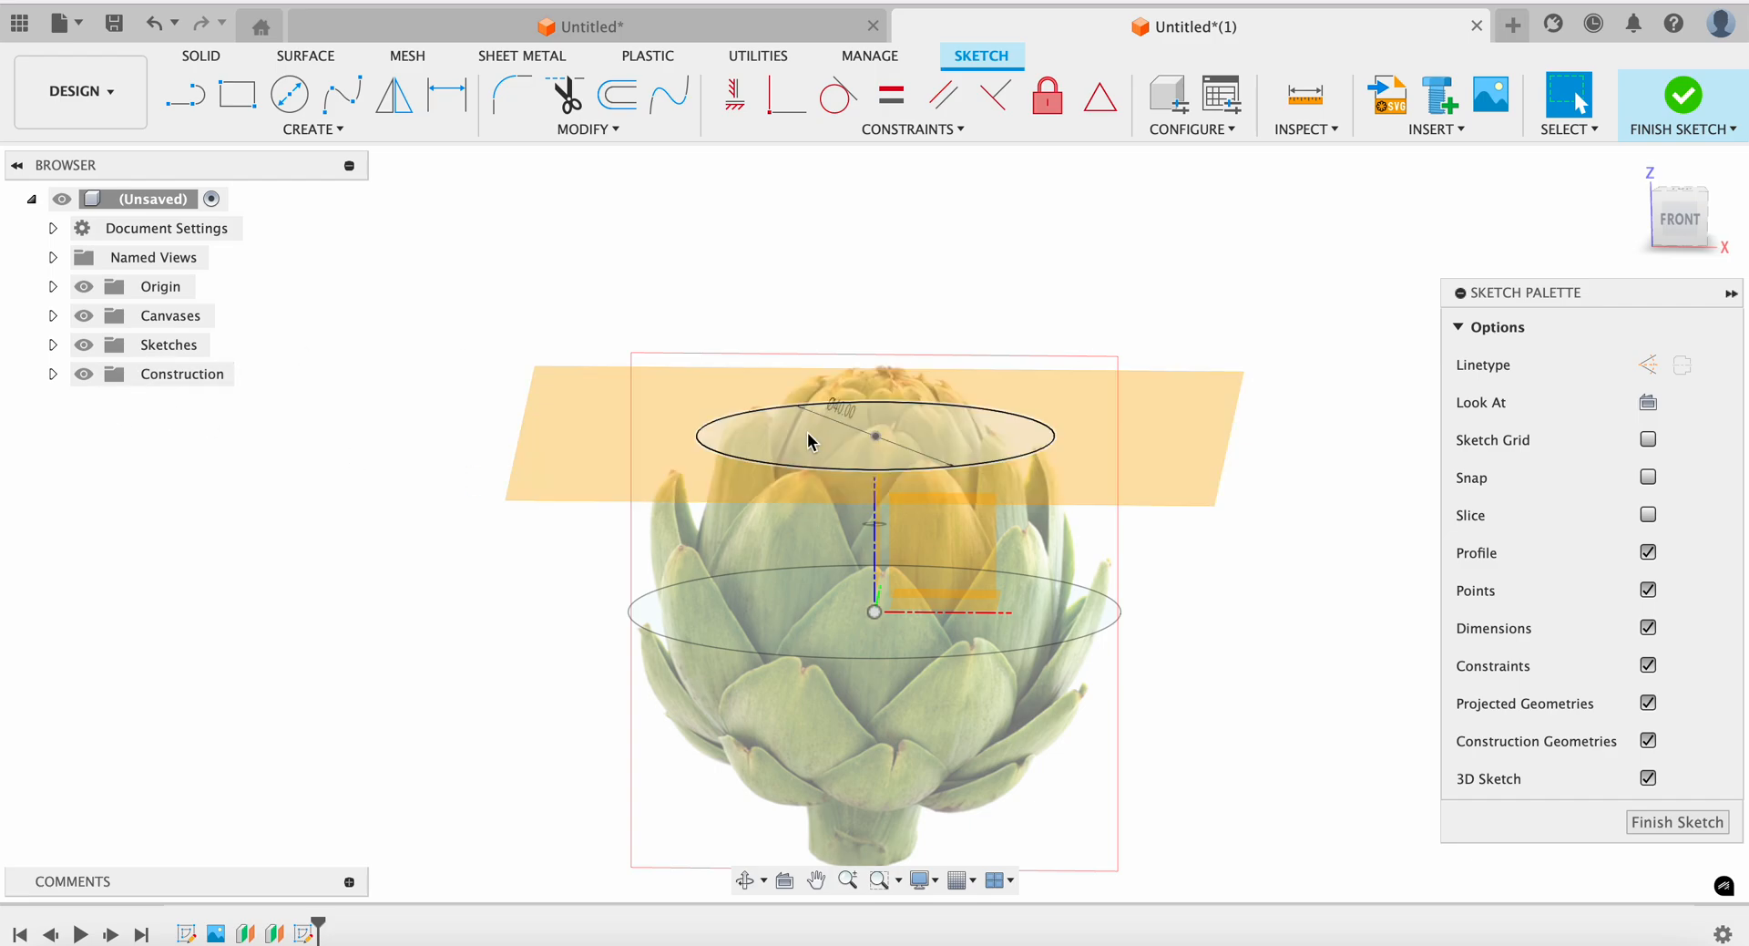
{"action": "left_click", "coordinate": [53, 374]}
{"action": "left_click", "coordinate": [105, 431]}
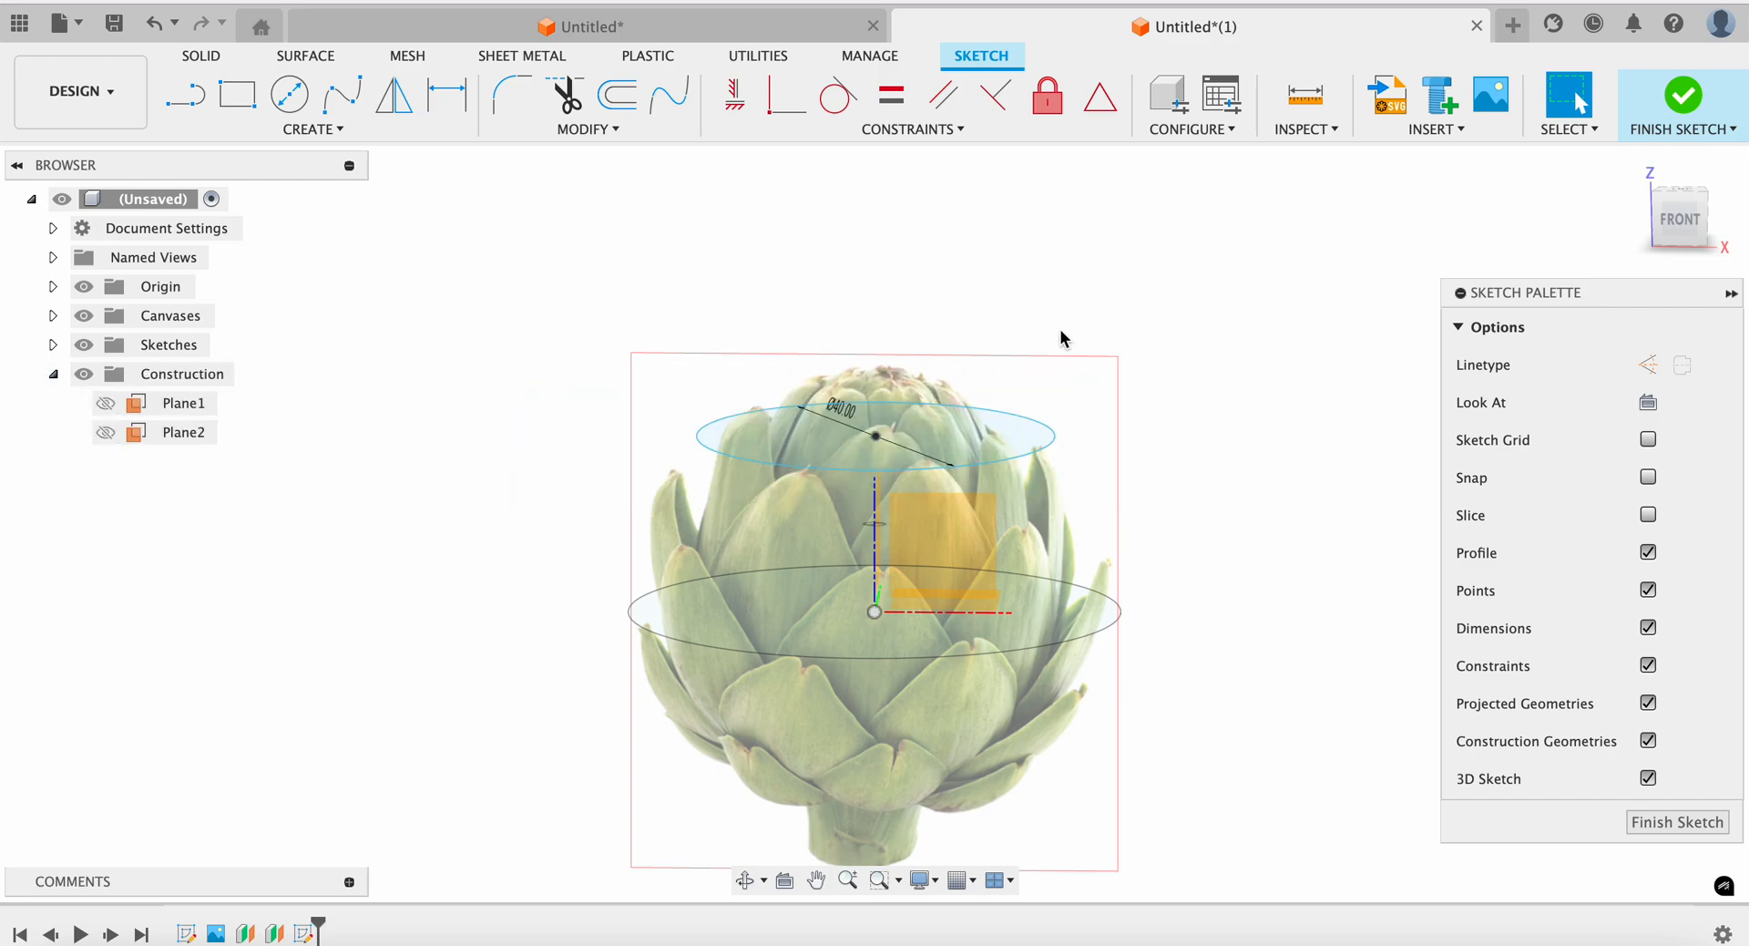
{"action": "left_click", "coordinate": [1682, 95]}
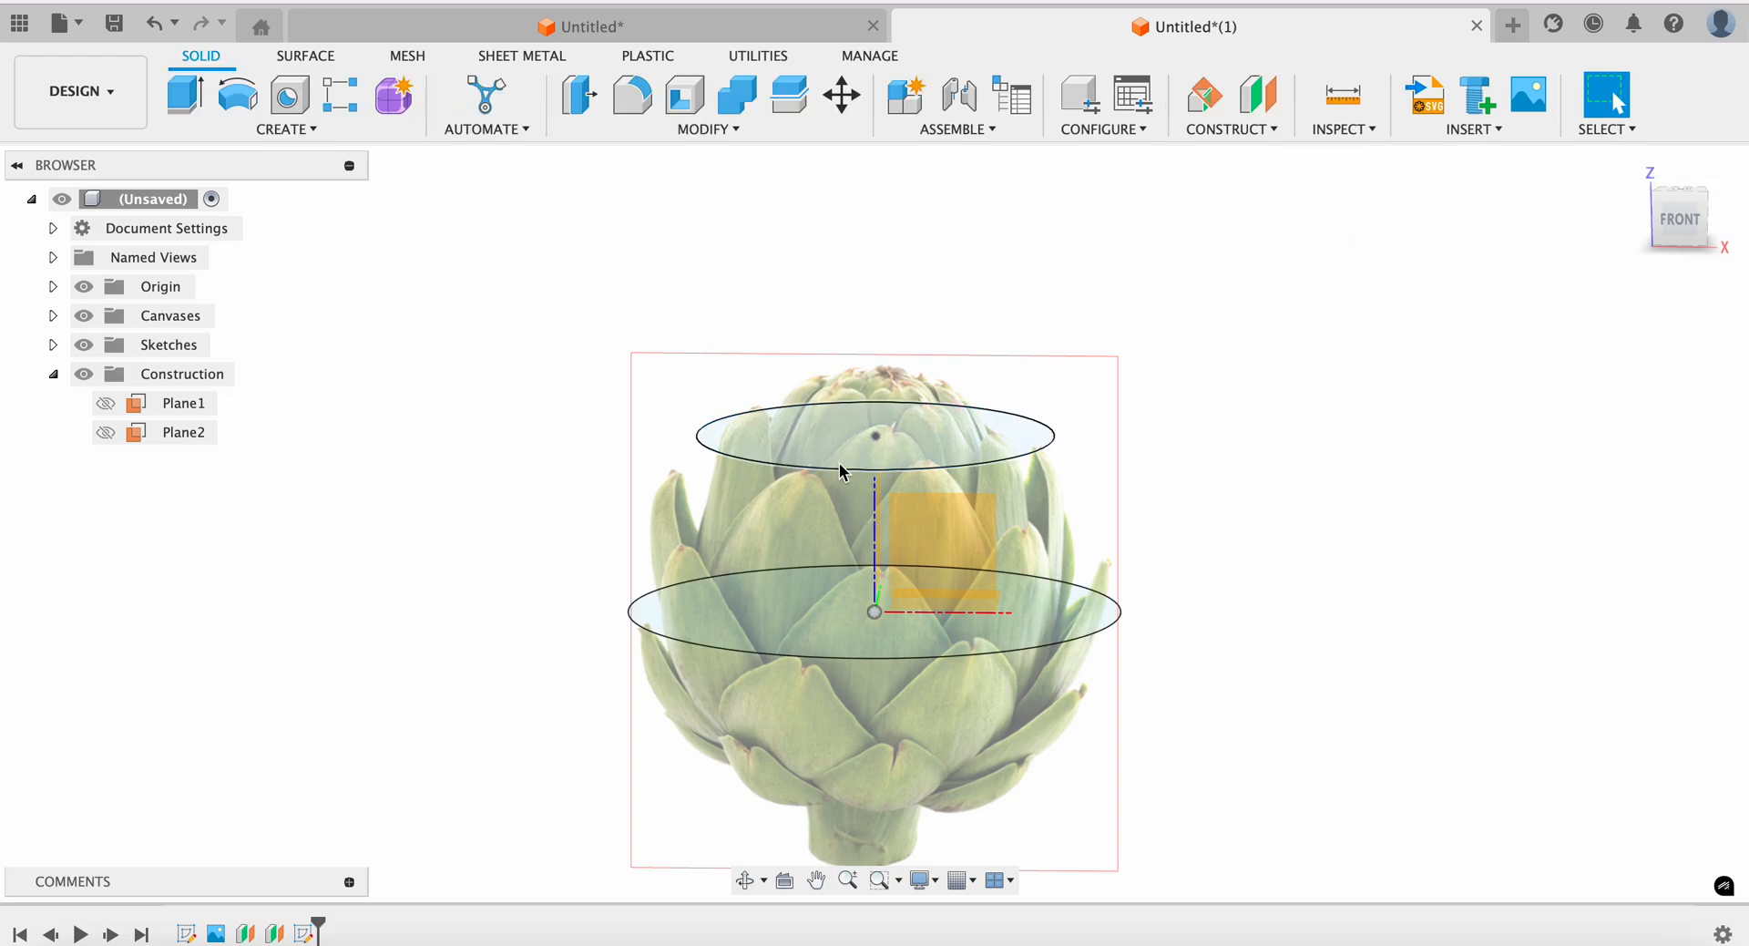
{"action": "left_click", "coordinate": [857, 468]}
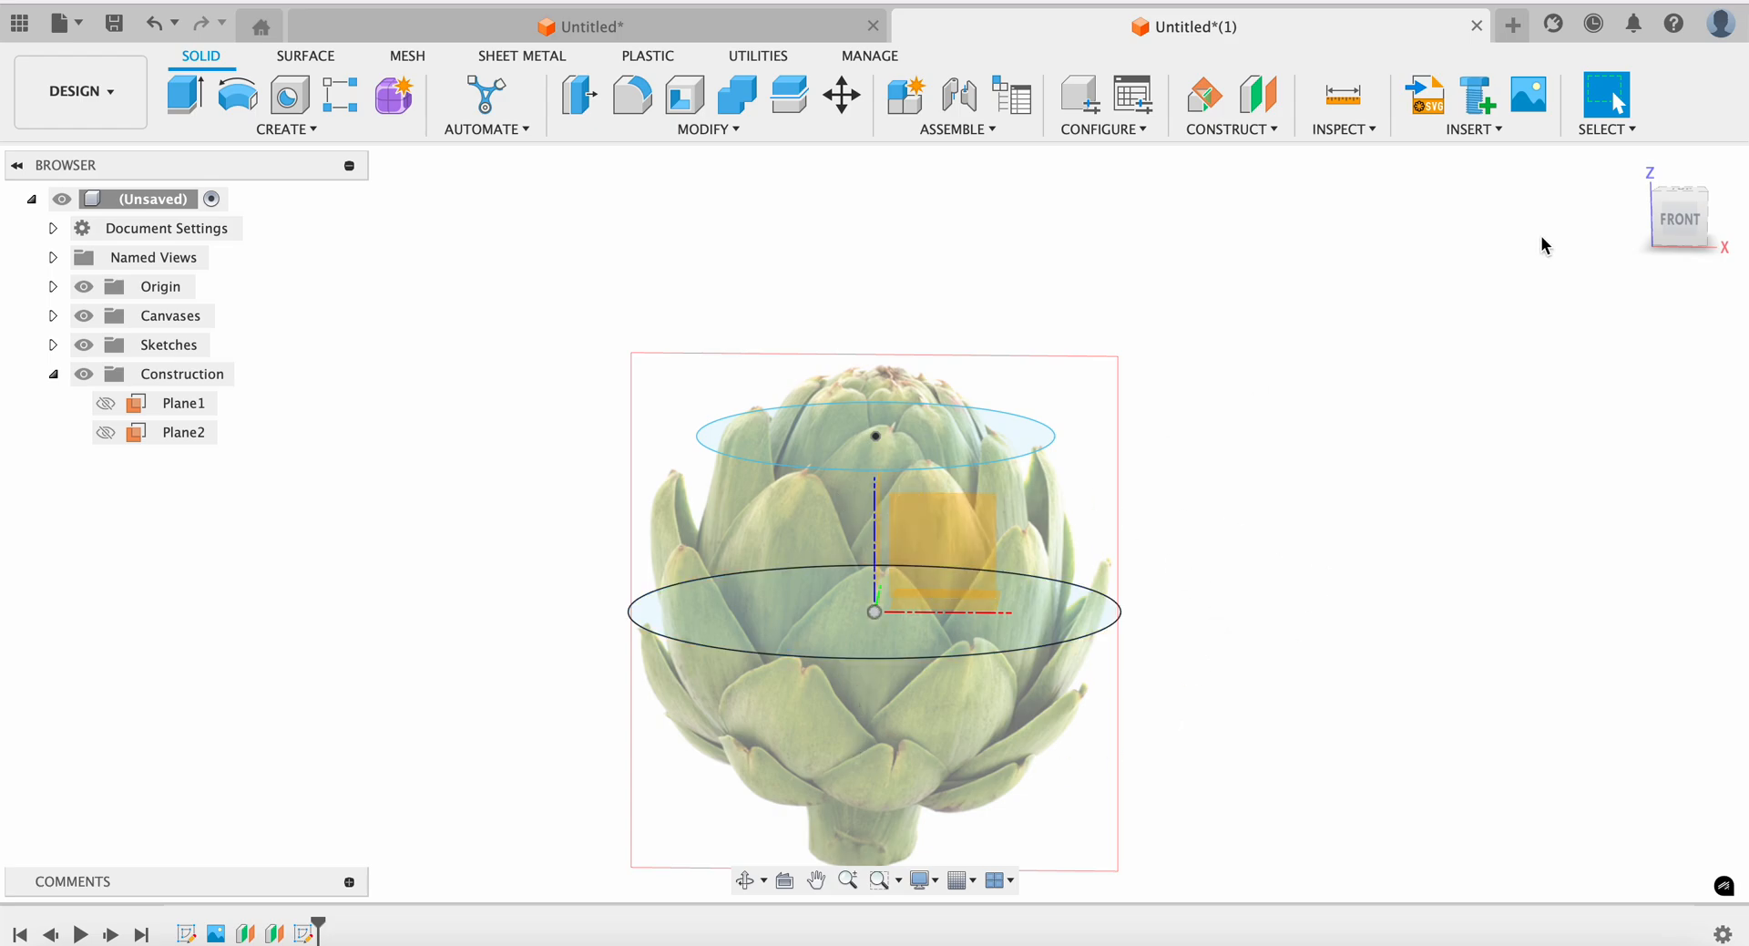
Create a construction plane offset -20 mm from the XZ origin plane, in front of the artichoke canvas
{"action": "left_click_drag", "start_coordinate": [1683, 228], "coordinate": [1673, 261]}
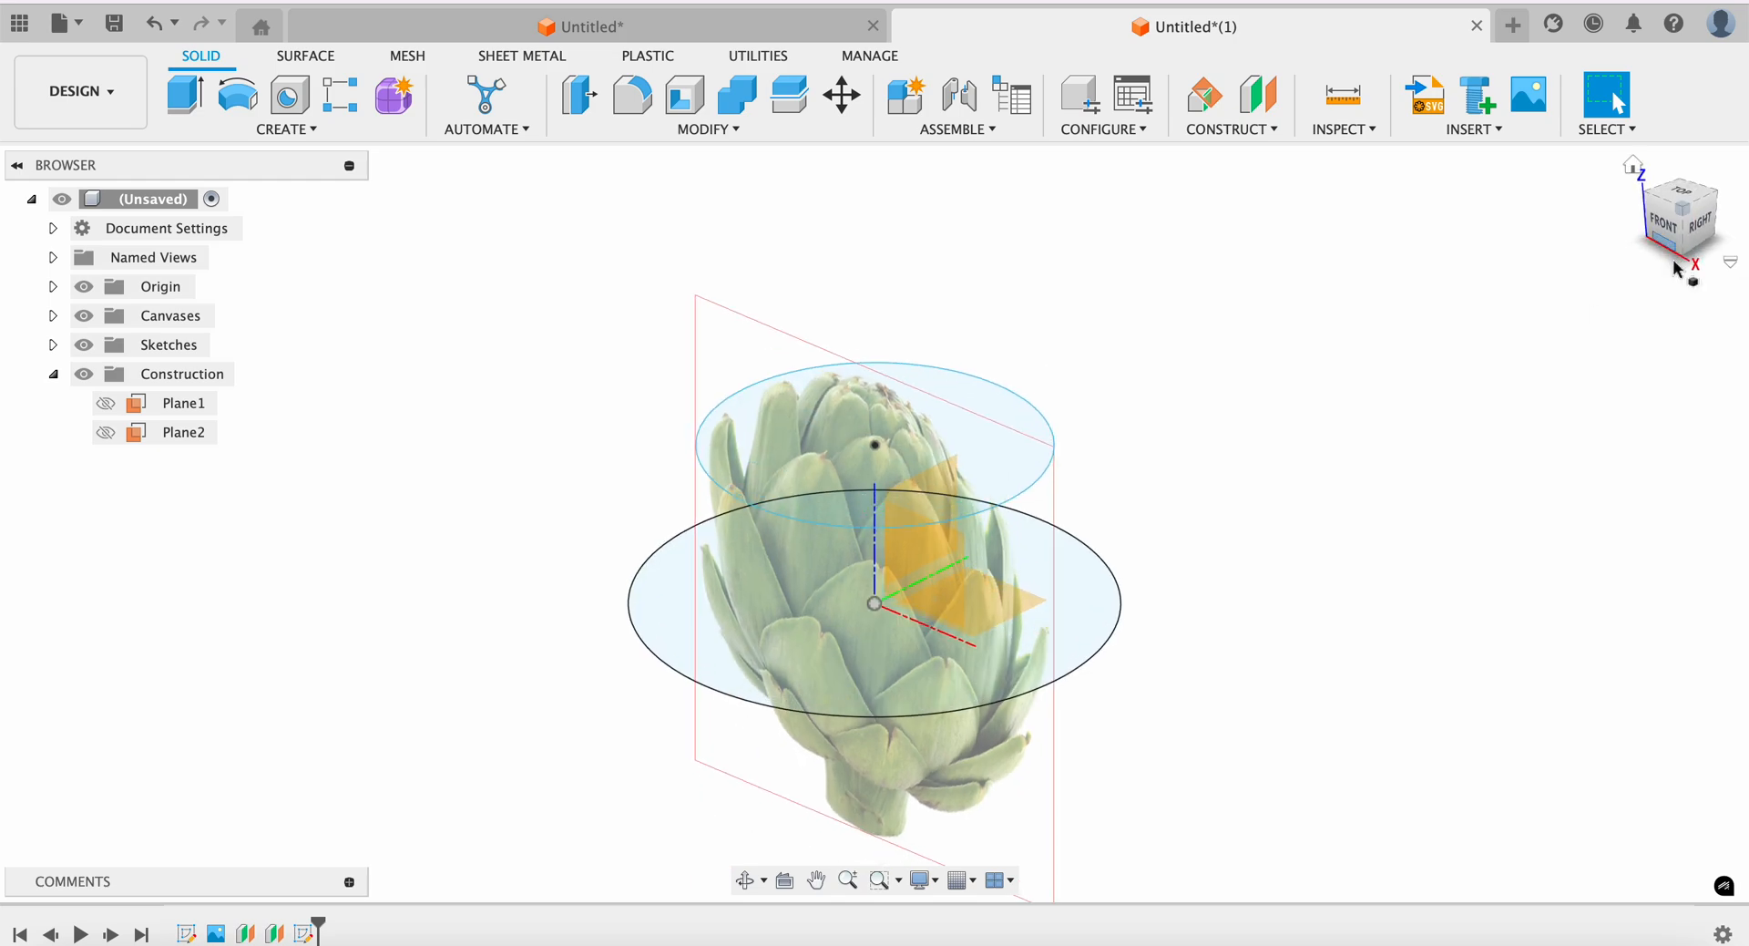
{"action": "left_click", "coordinate": [996, 472]}
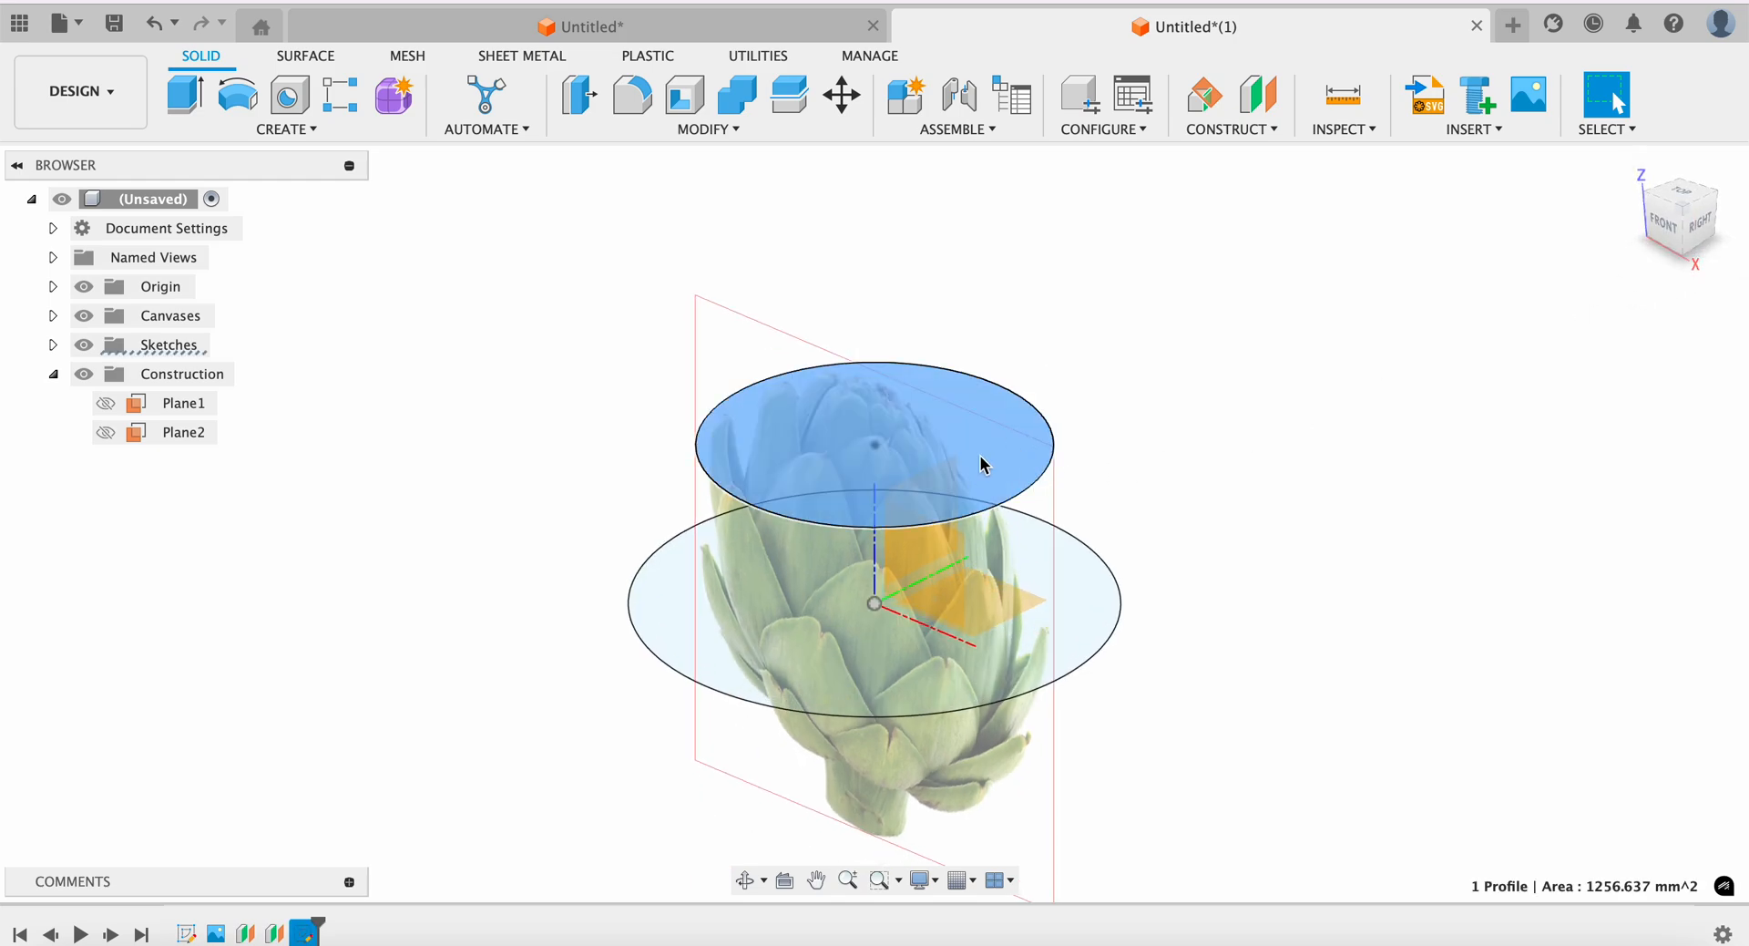
{"action": "left_click", "coordinate": [1212, 402]}
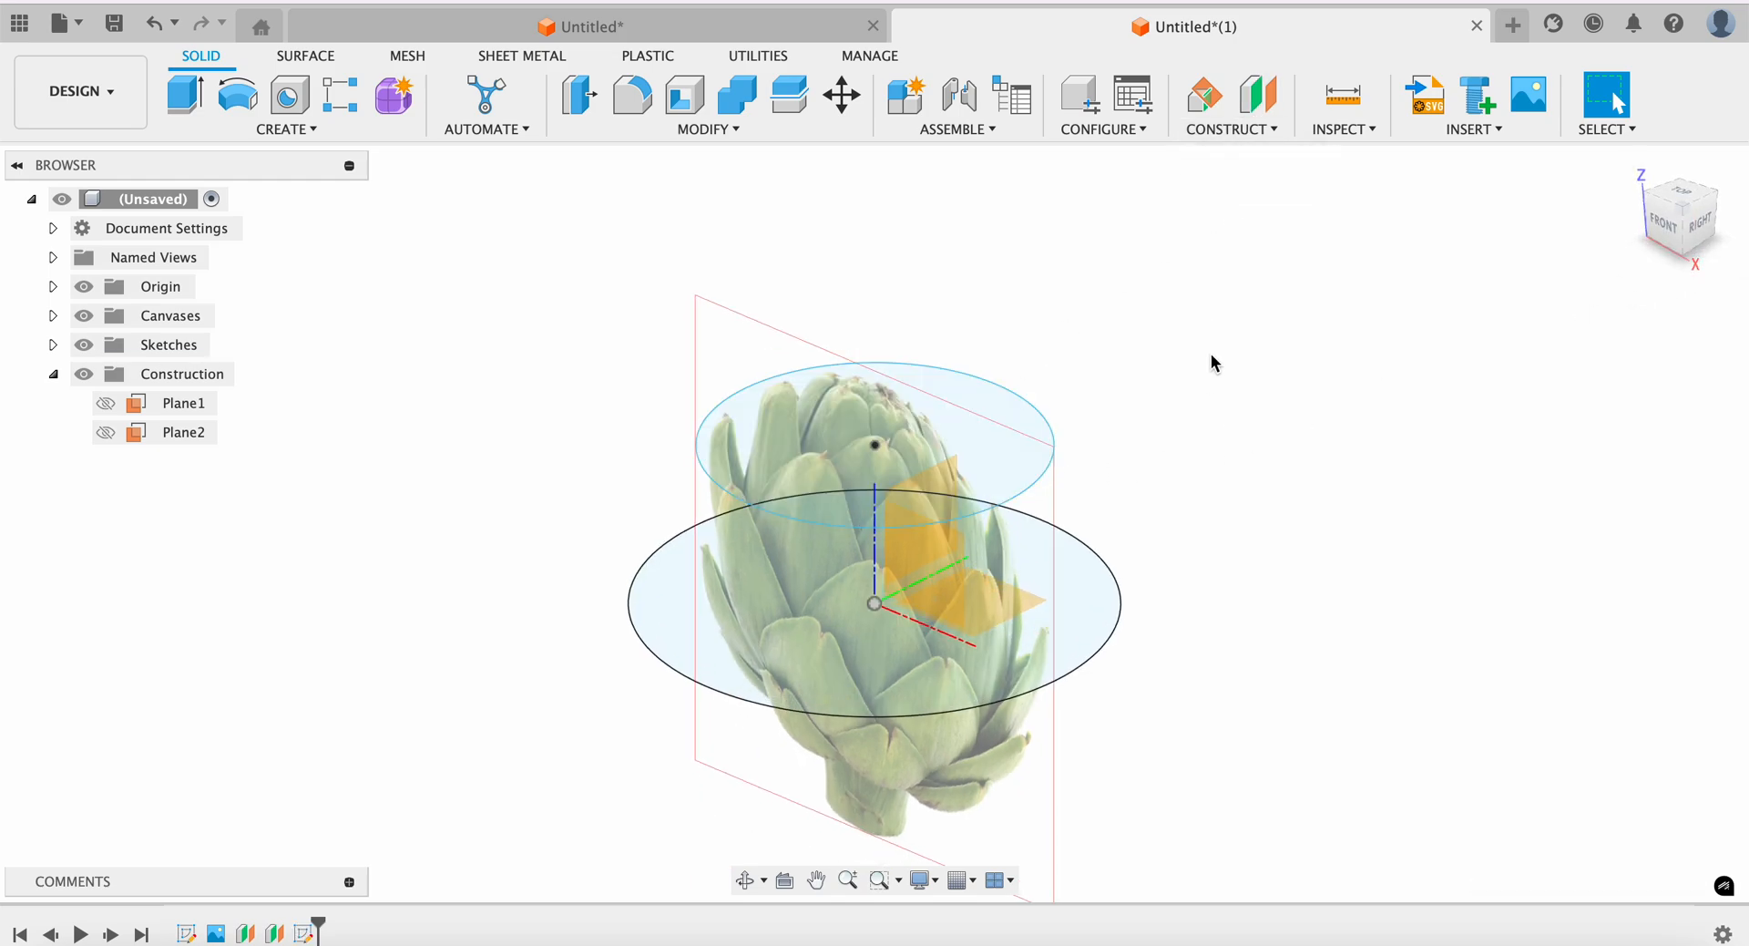
{"action": "left_click", "coordinate": [1250, 94]}
{"action": "left_click", "coordinate": [917, 574]}
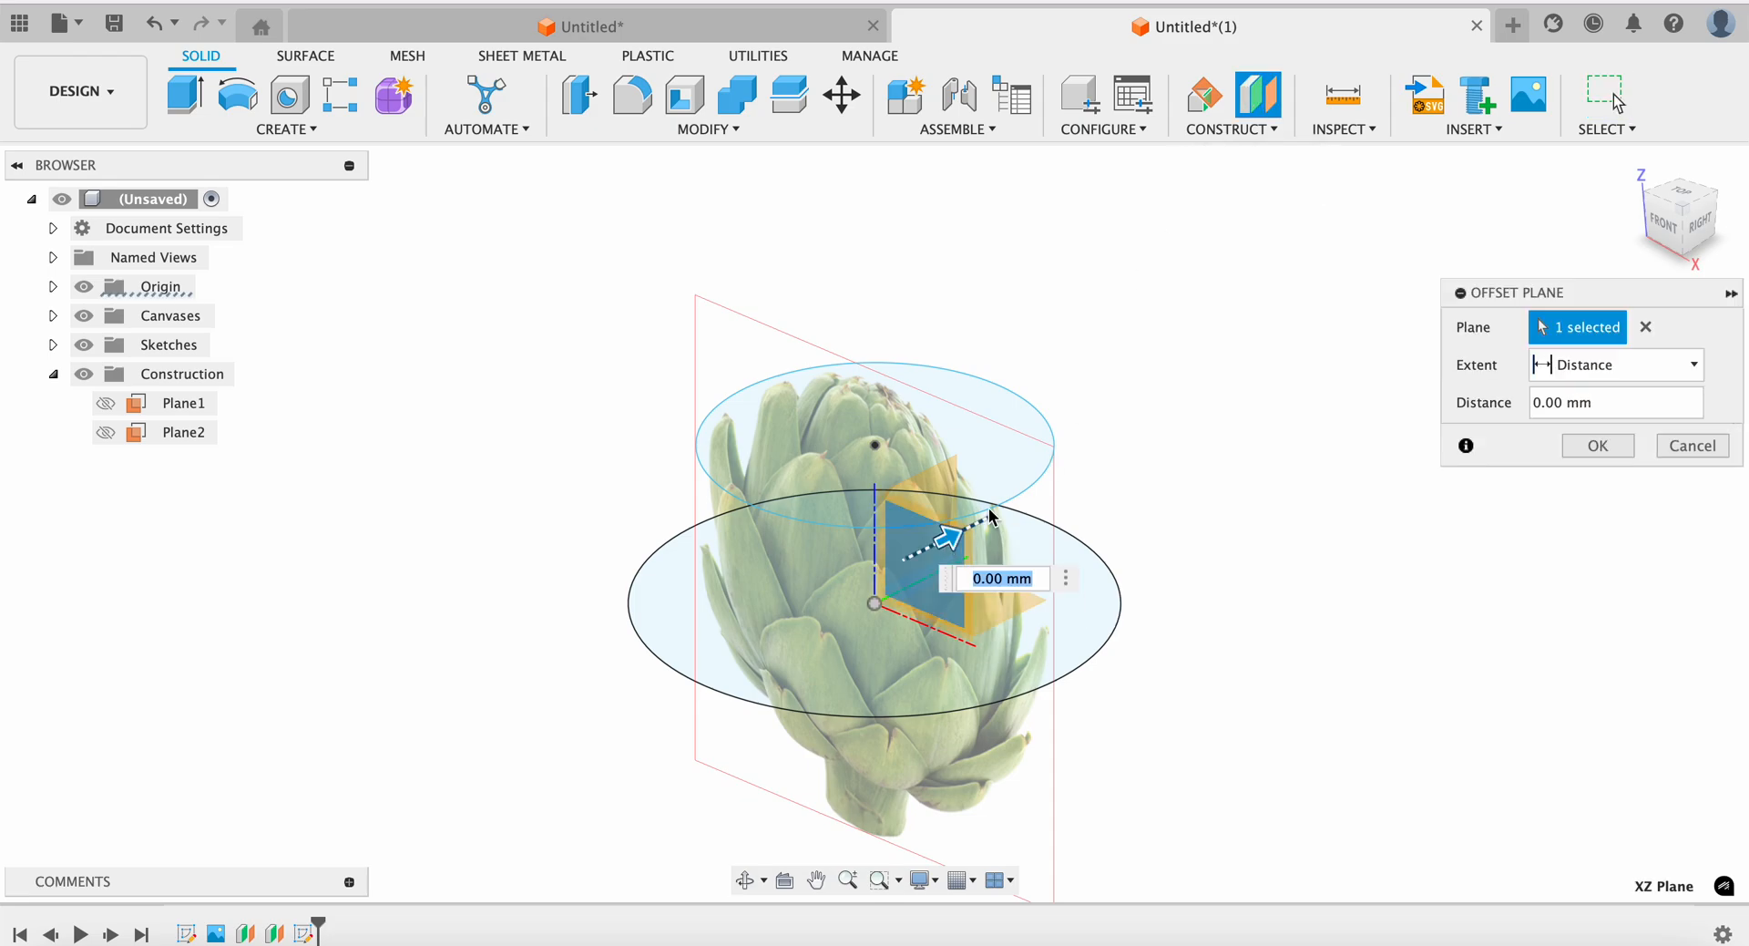
{"action": "left_click_drag", "start_coordinate": [951, 543], "coordinate": [839, 584]}
{"action": "left_click_drag", "start_coordinate": [1697, 232], "coordinate": [1682, 230]}
{"action": "left_click", "coordinate": [1700, 229]}
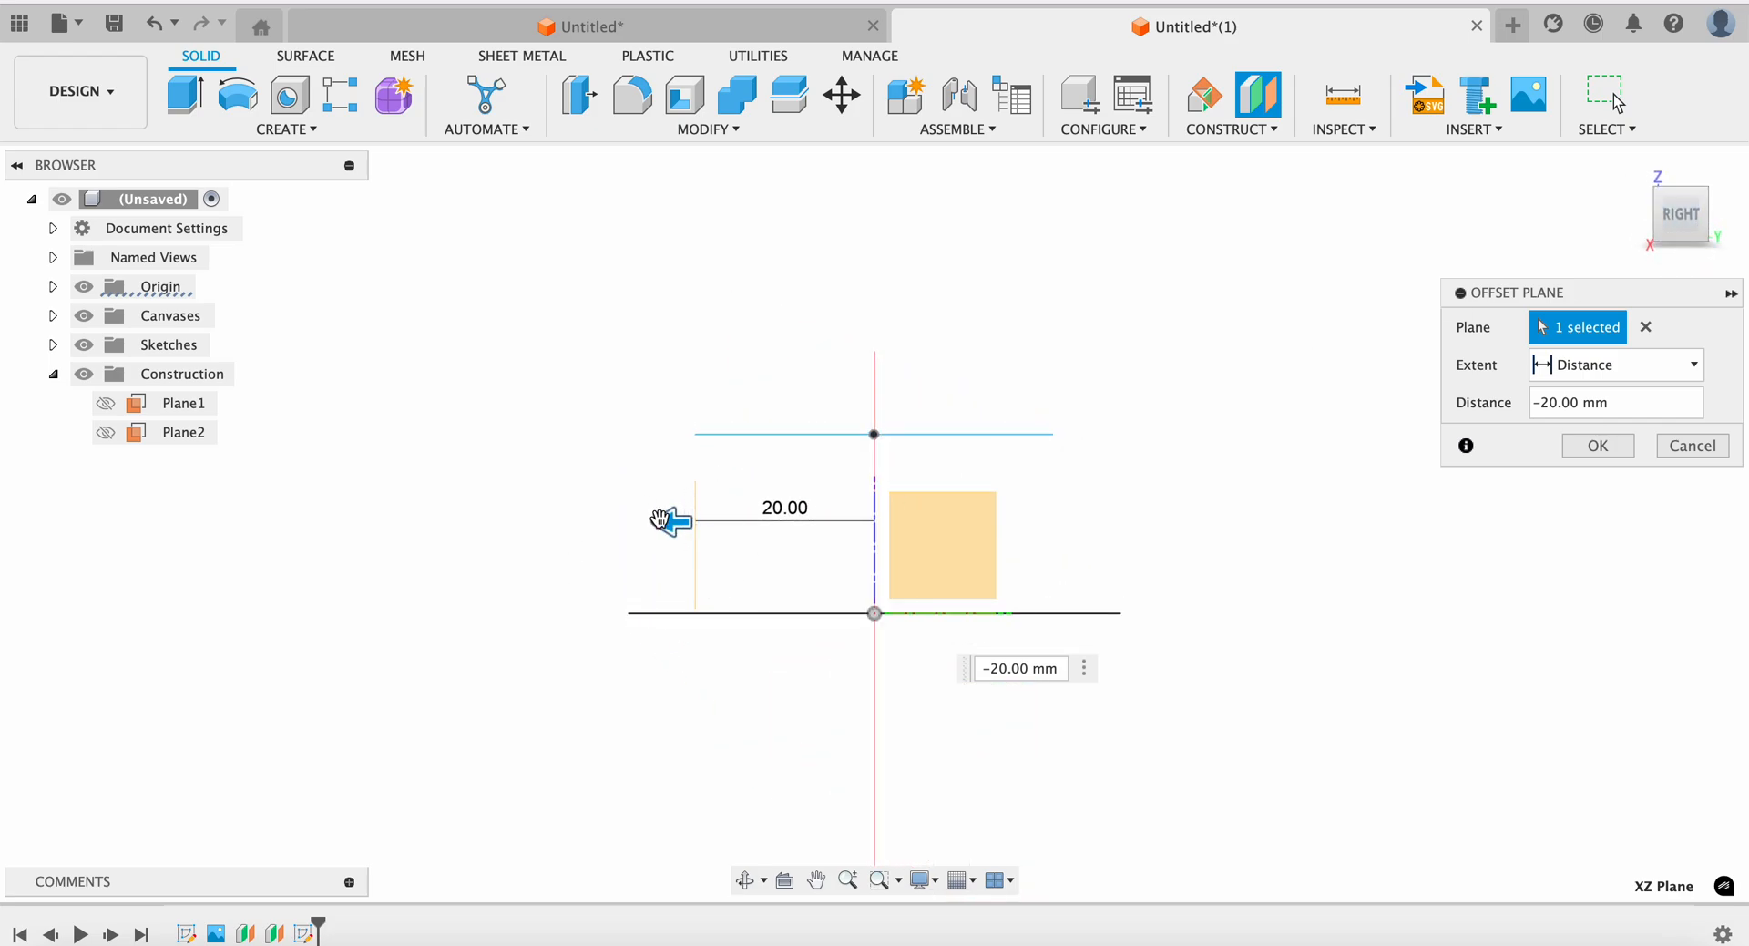
{"action": "left_click", "coordinate": [1599, 445]}
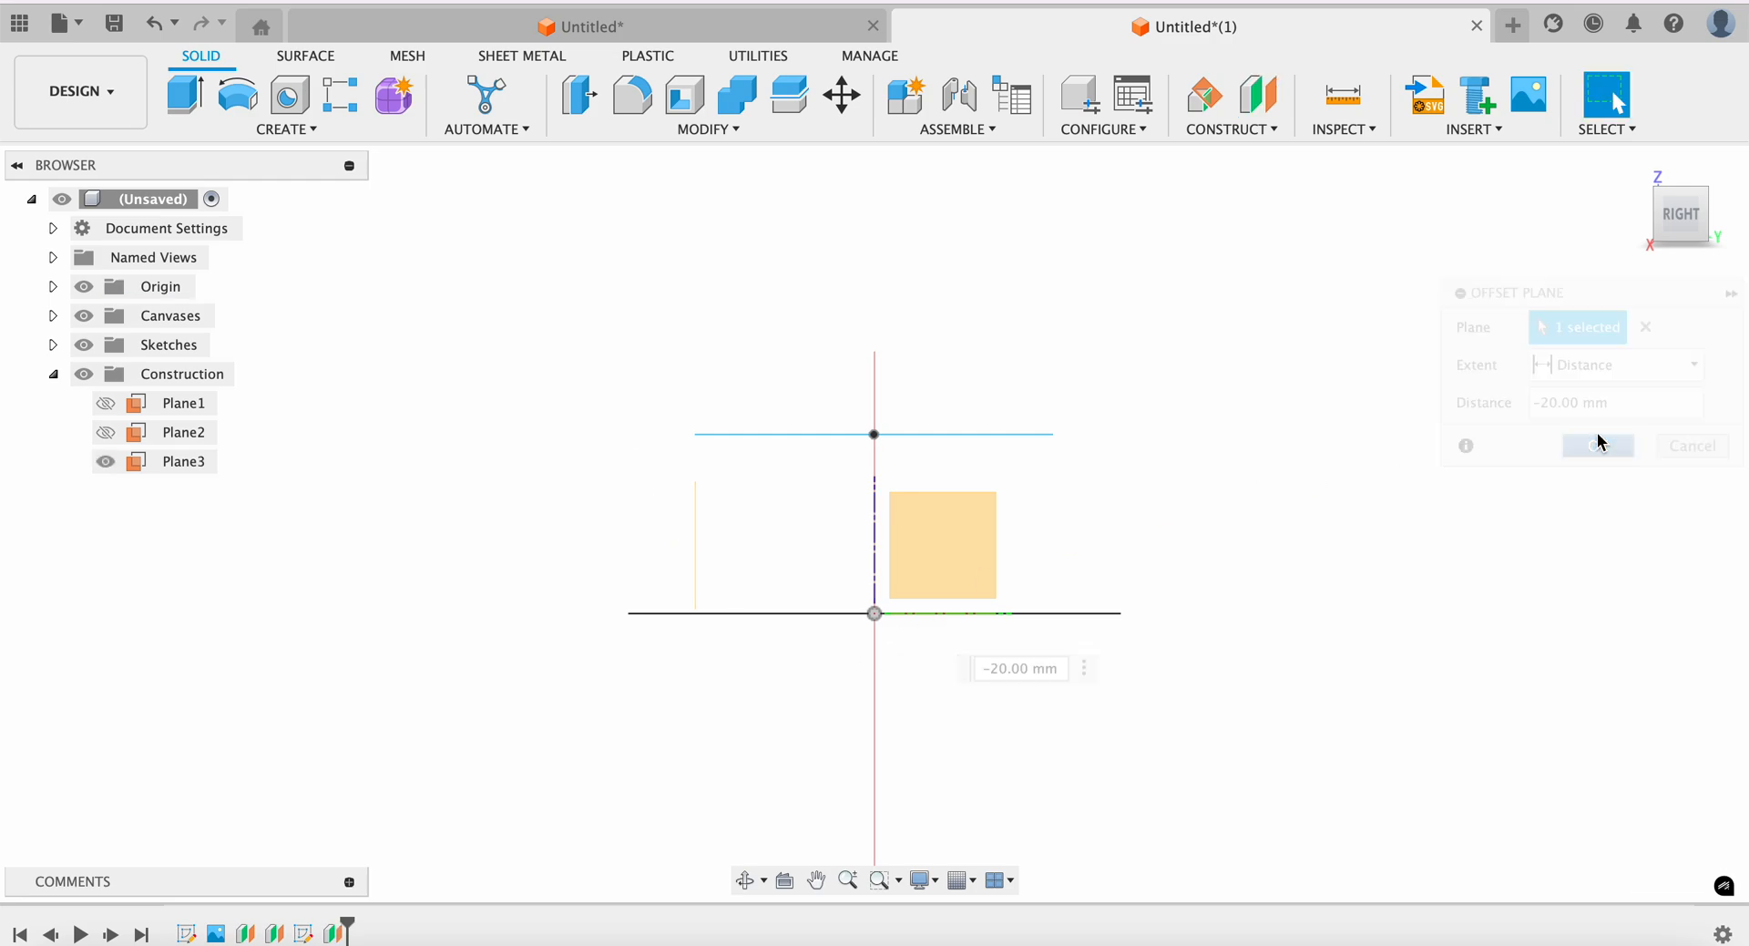
Start a form and create a box on the new front offset plane, about 16.8 mm long, 33.7 mm wide and 8.4 mm high
{"action": "left_click_drag", "start_coordinate": [1681, 219], "coordinate": [1220, 255]}
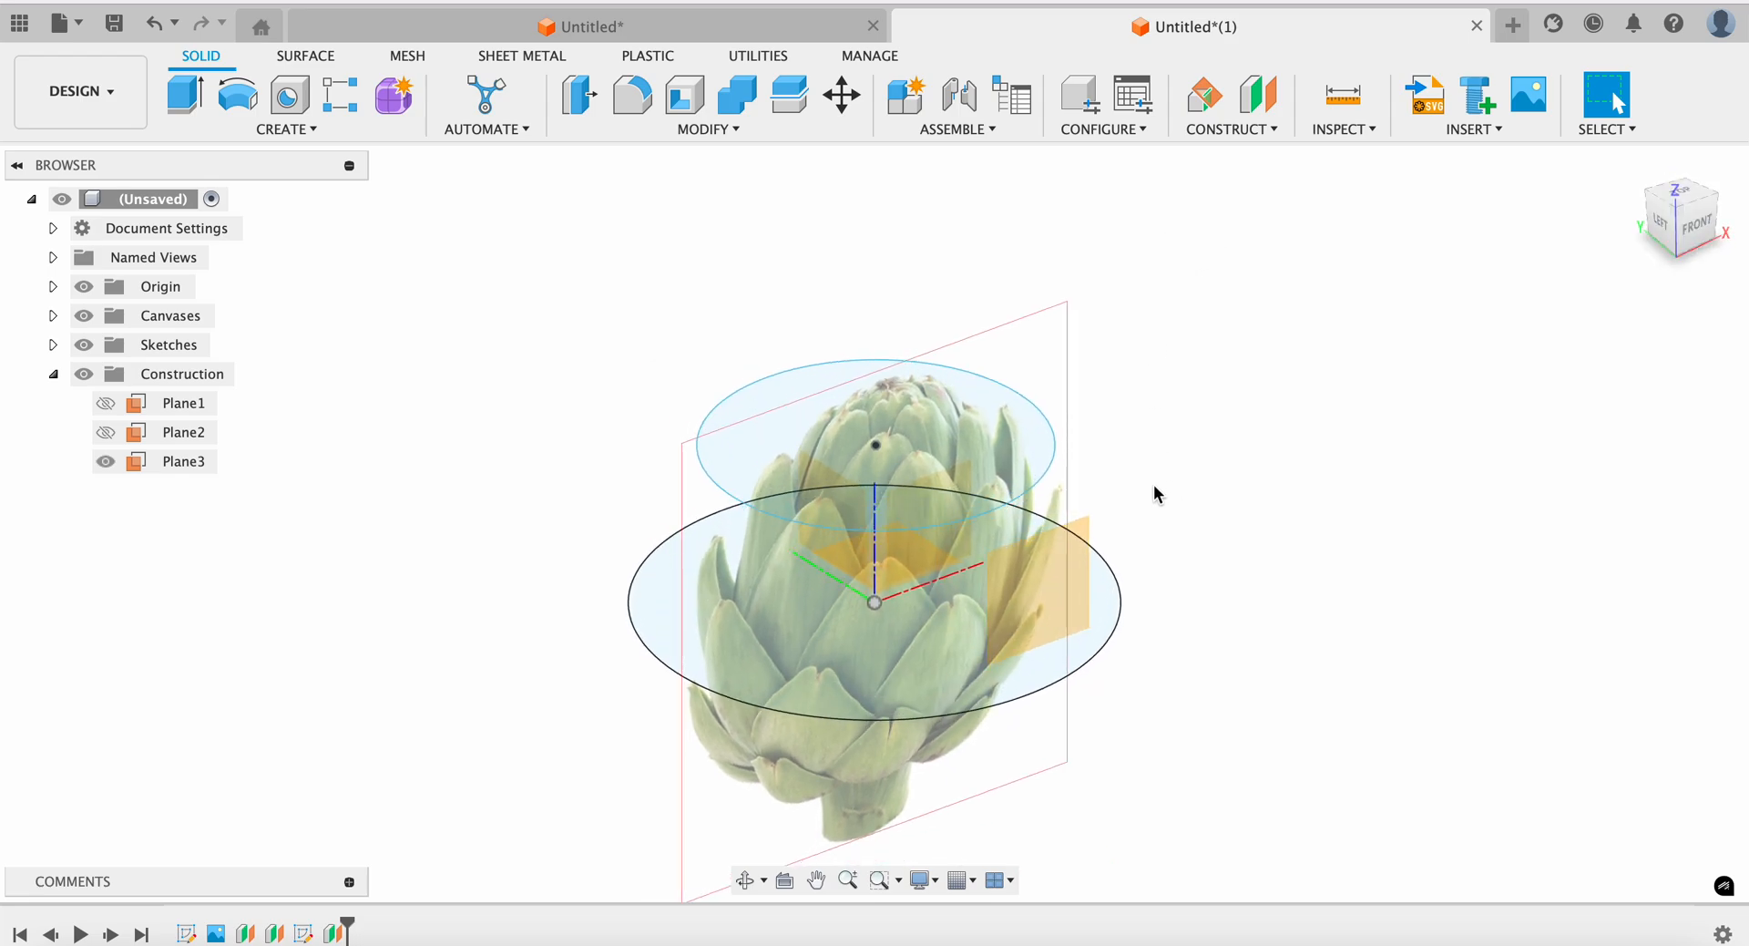
{"action": "left_click", "coordinate": [393, 94]}
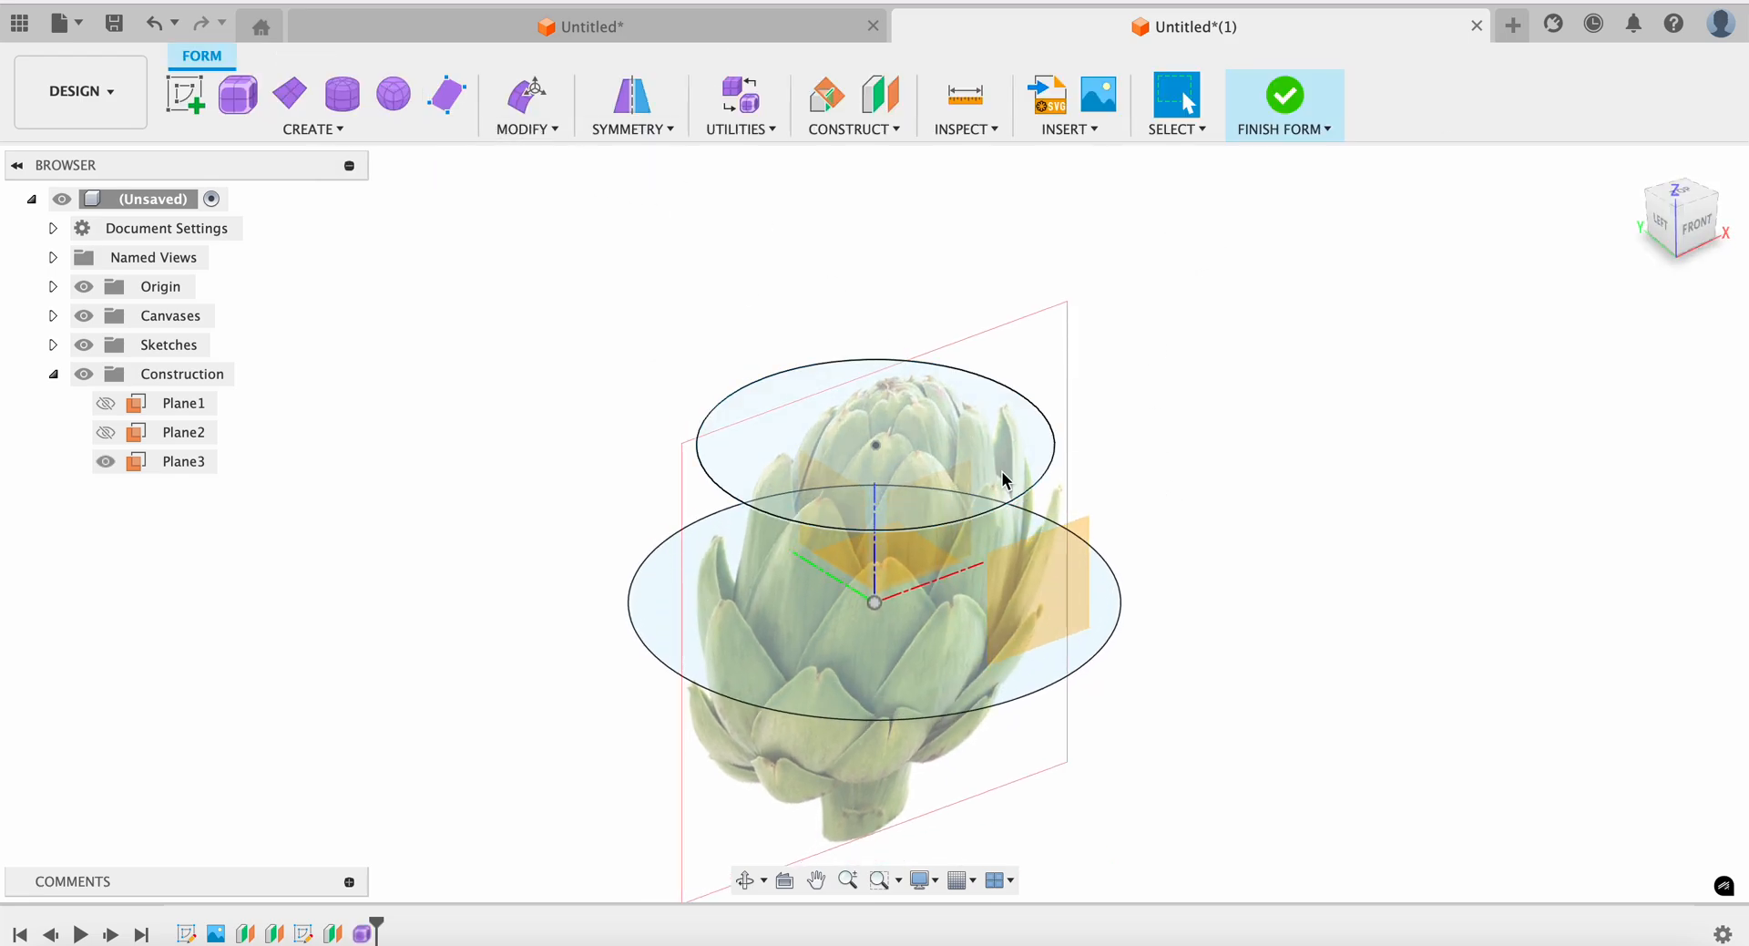
{"action": "left_click", "coordinate": [250, 98]}
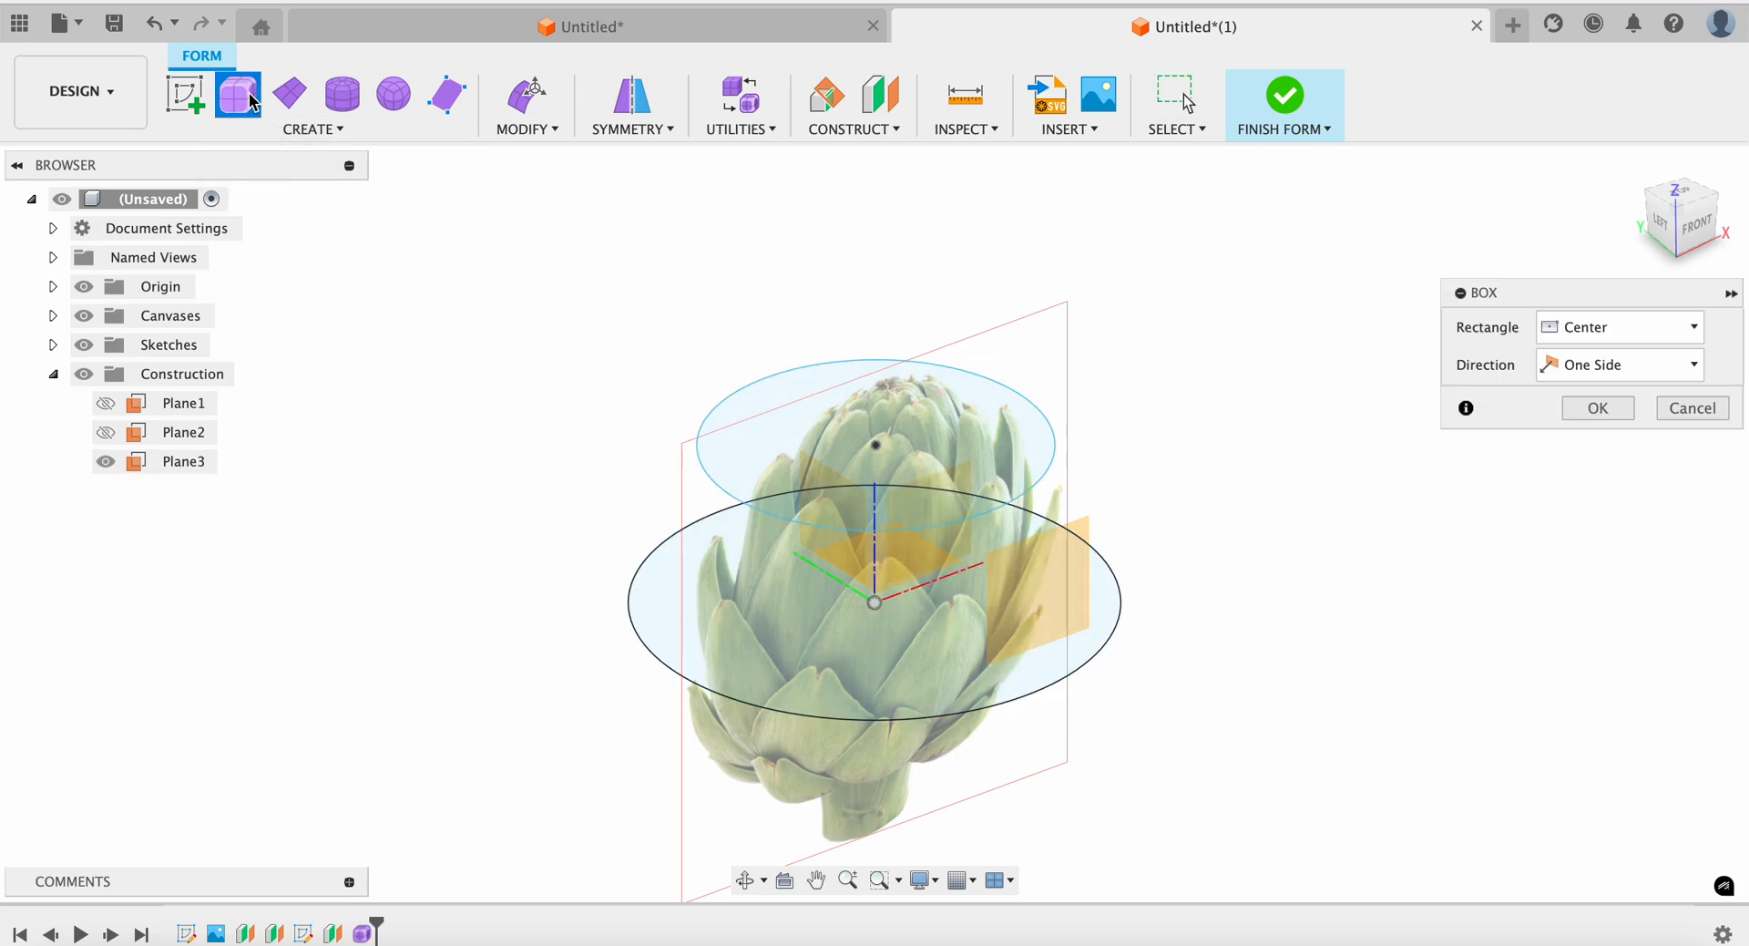
{"action": "left_click", "coordinate": [1044, 620]}
{"action": "left_click", "coordinate": [974, 672]}
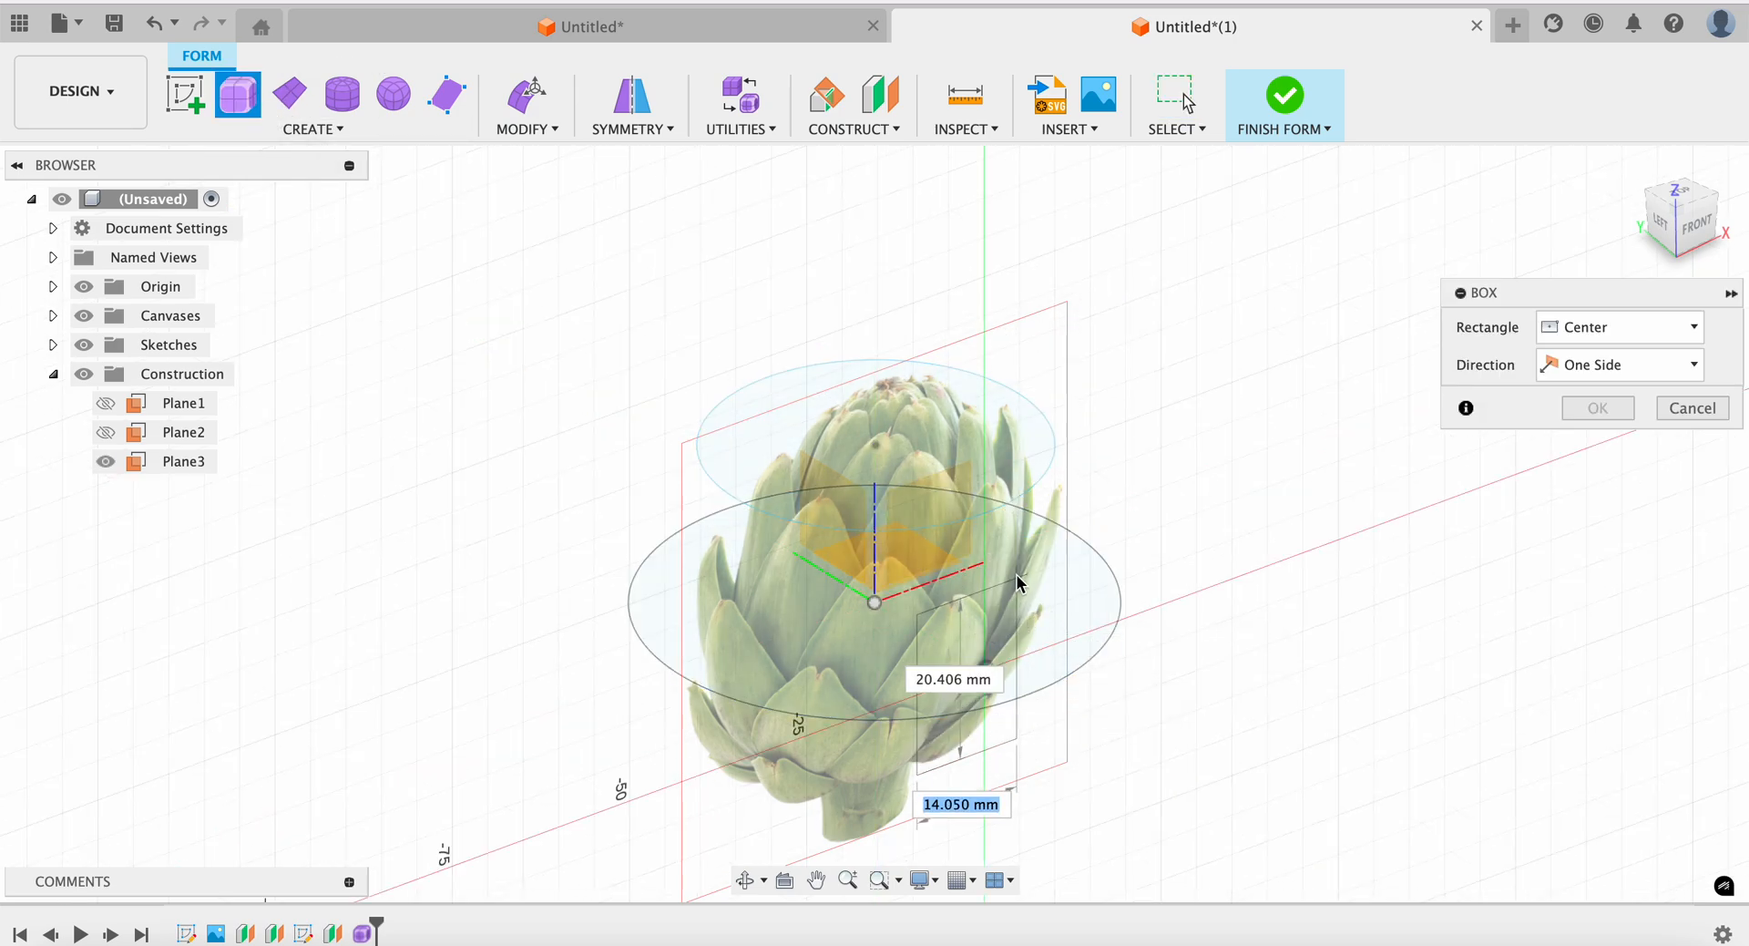
{"action": "left_click", "coordinate": [1025, 529]}
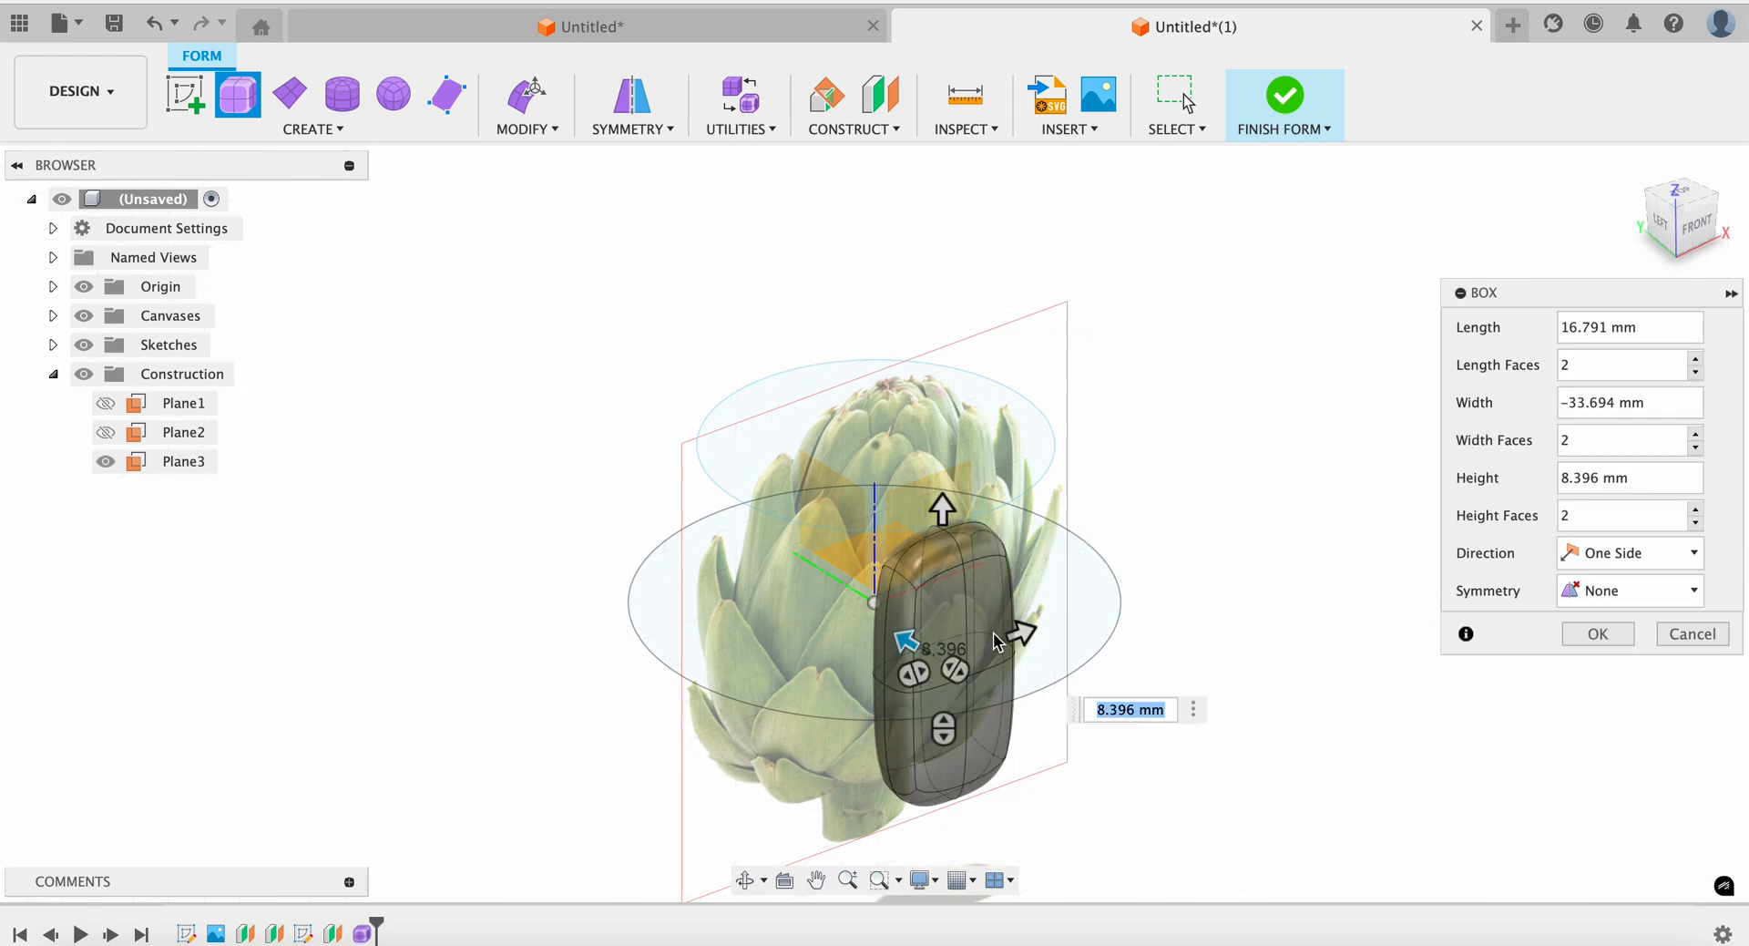
{"action": "left_click", "coordinate": [1671, 224]}
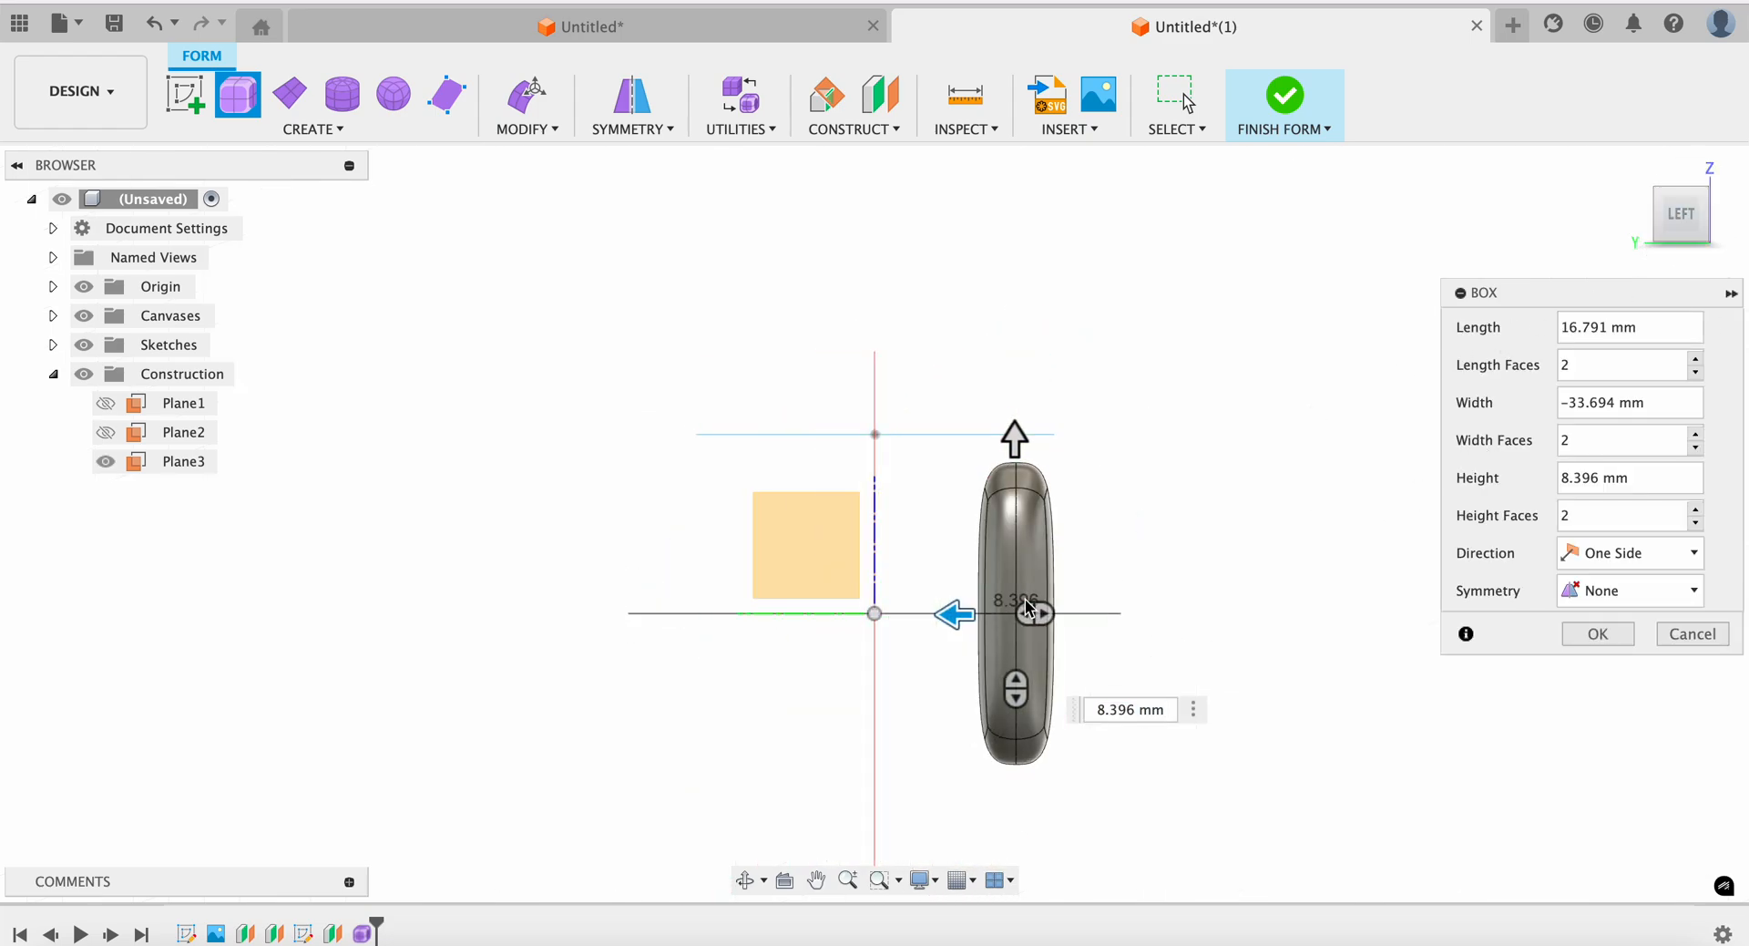
{"action": "left_click", "coordinate": [1596, 635]}
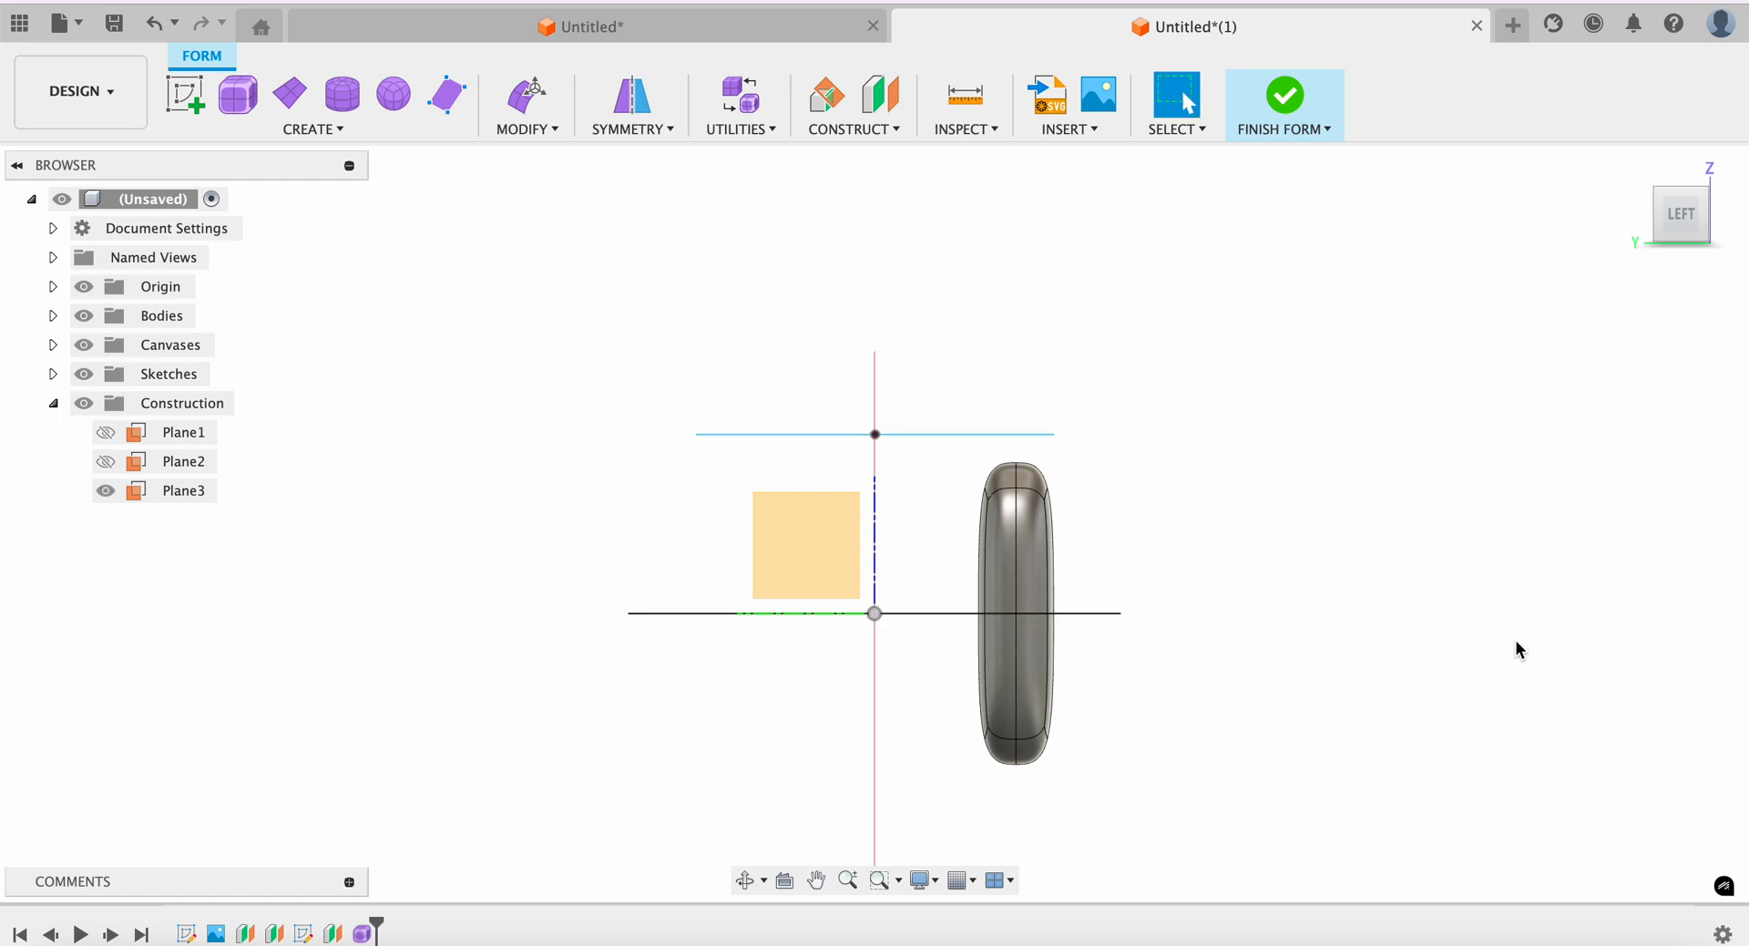
Edit the form to tilt the whole box 20 degrees, upper end outwards, and raise it 5 mm
{"action": "left_click", "coordinate": [525, 92]}
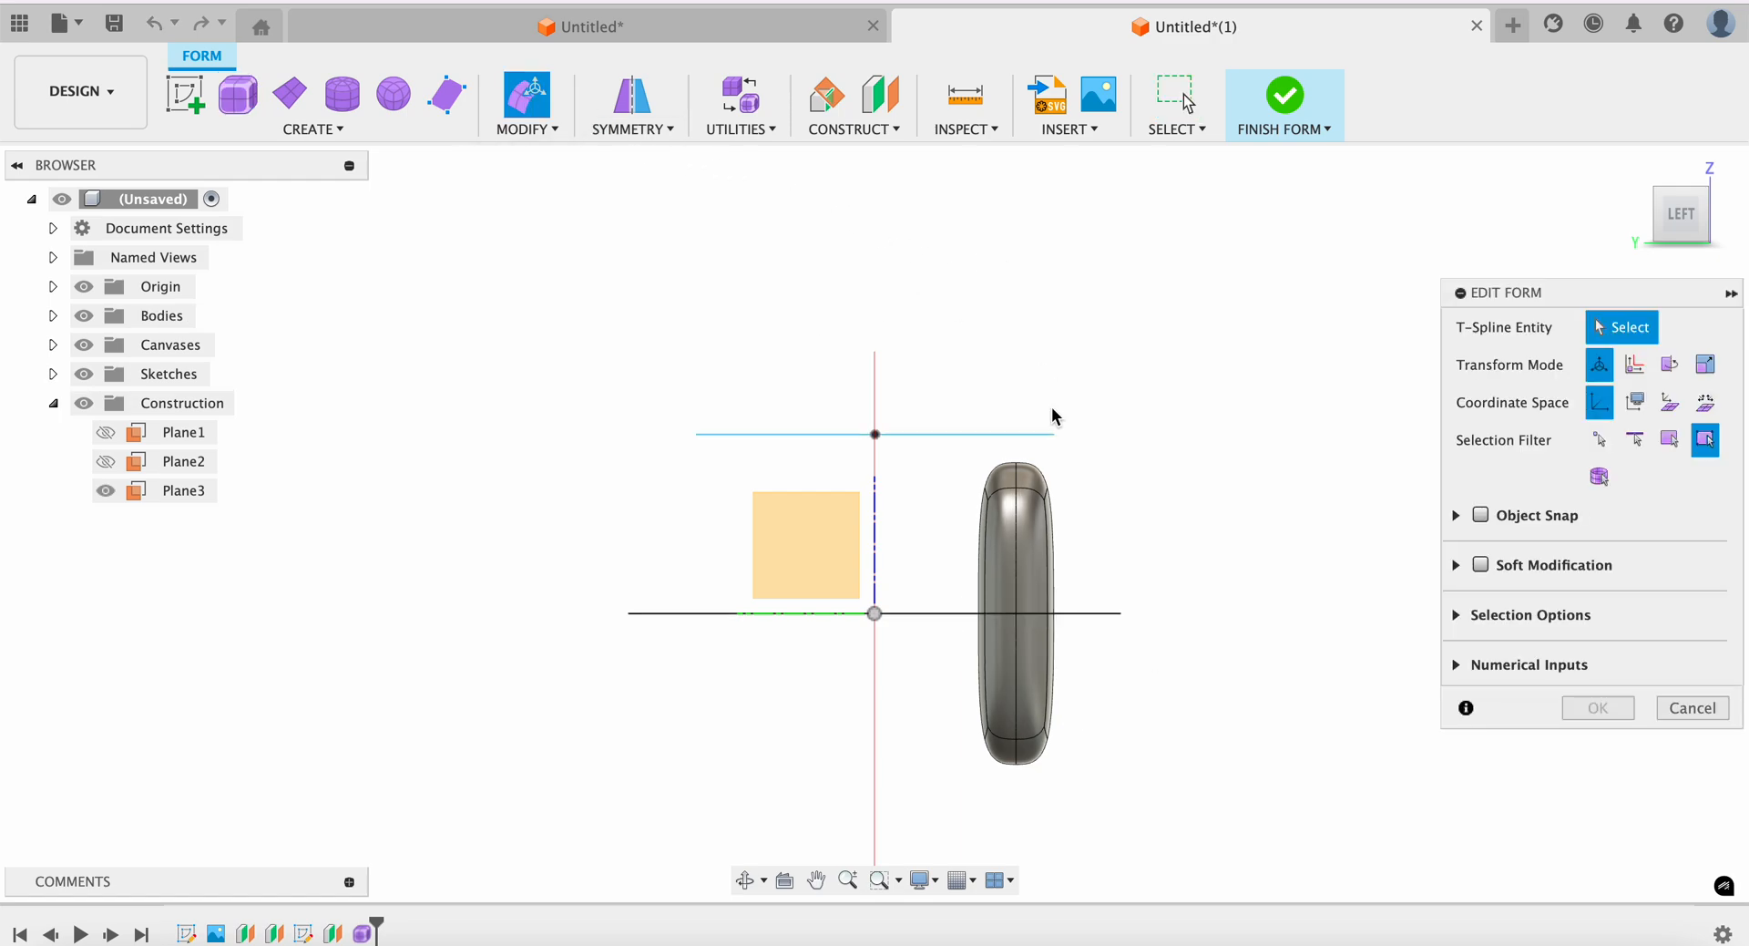
{"action": "left_click_drag", "start_coordinate": [949, 420], "coordinate": [1095, 831]}
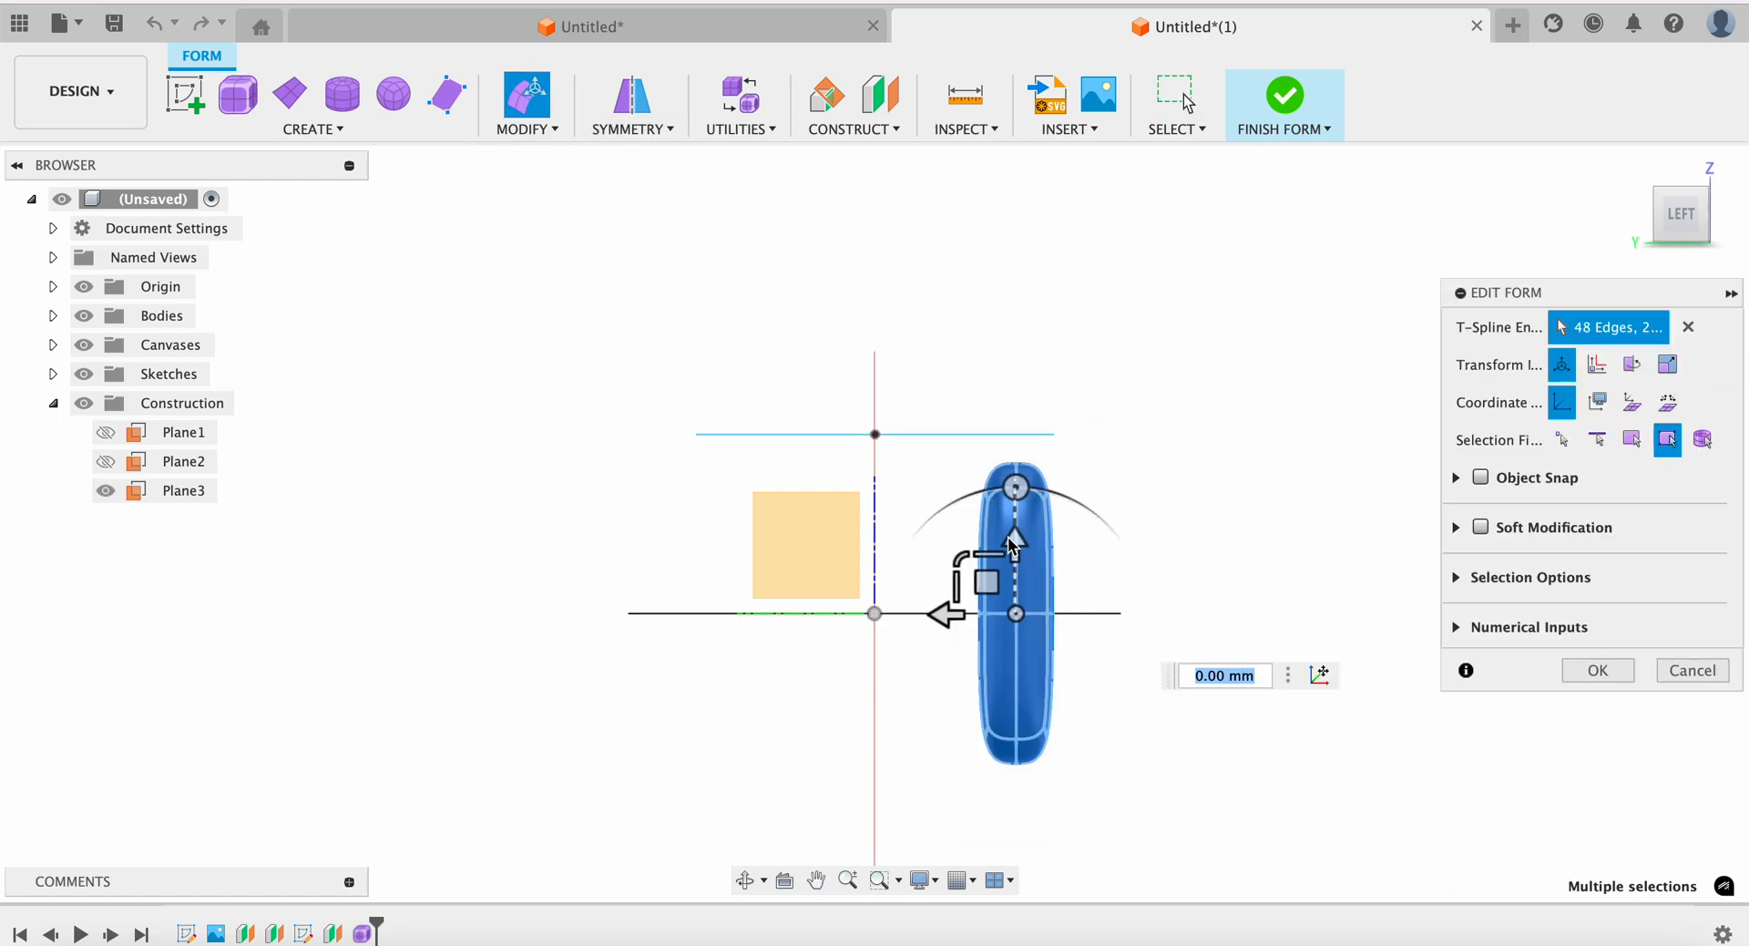
{"action": "left_click_drag", "start_coordinate": [1016, 489], "coordinate": [1059, 496]}
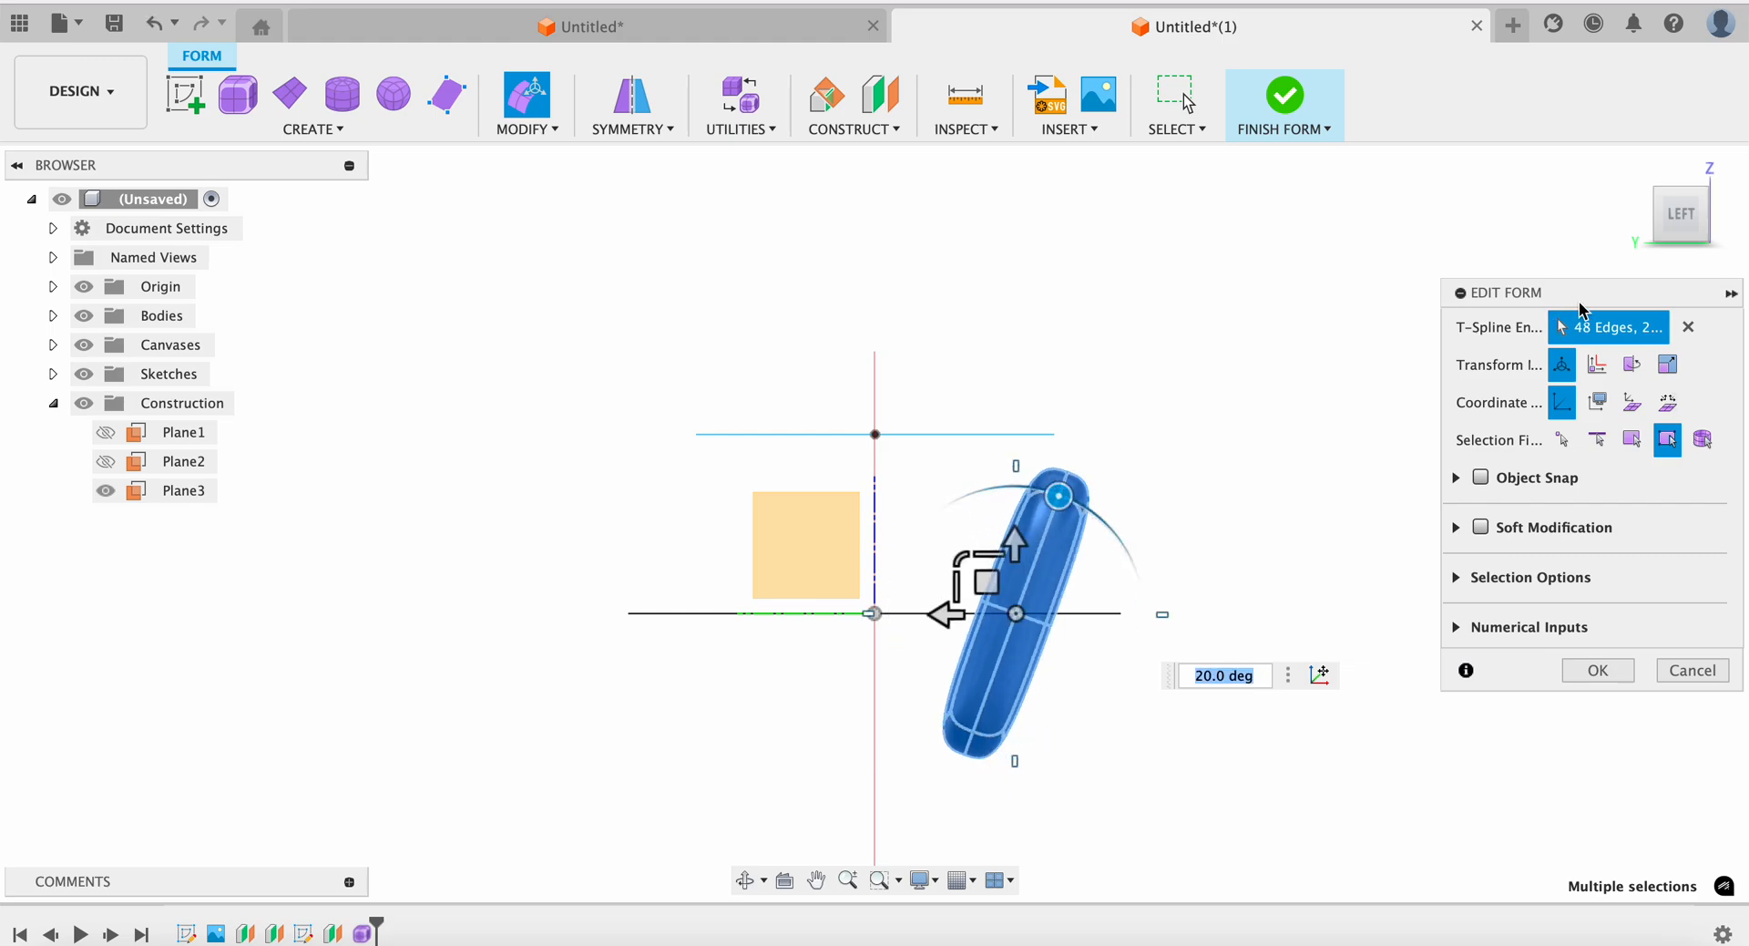
{"action": "left_click", "coordinate": [1700, 239]}
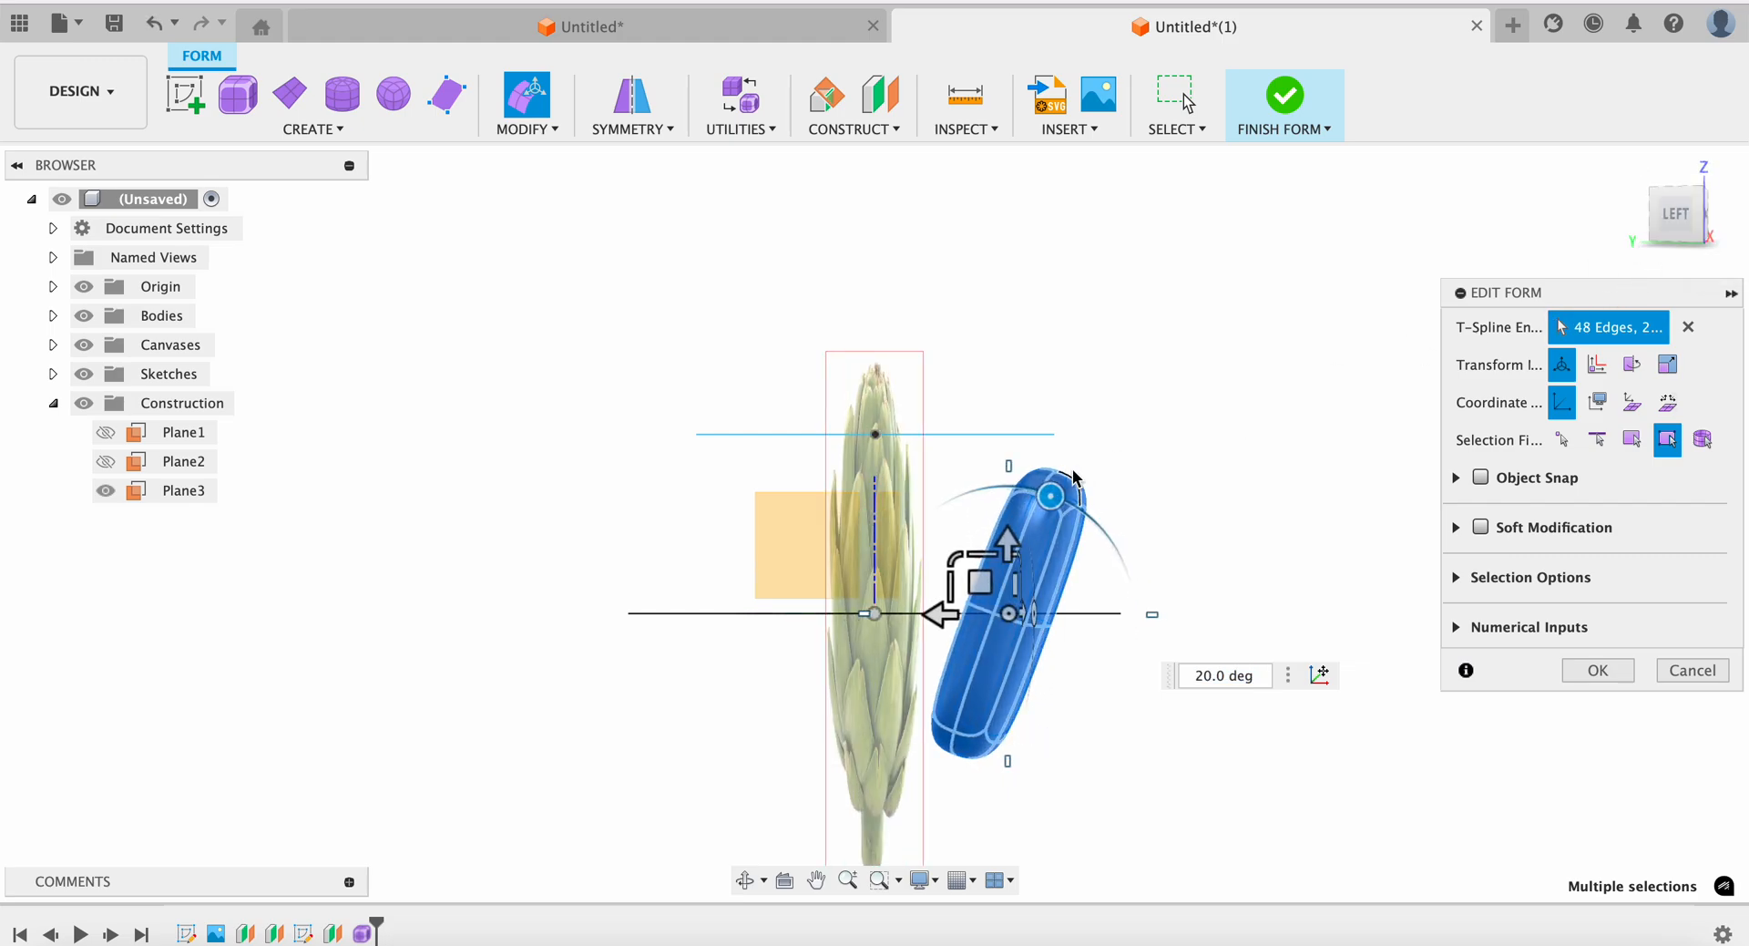
{"action": "left_click_drag", "start_coordinate": [1002, 583], "coordinate": [1022, 490]}
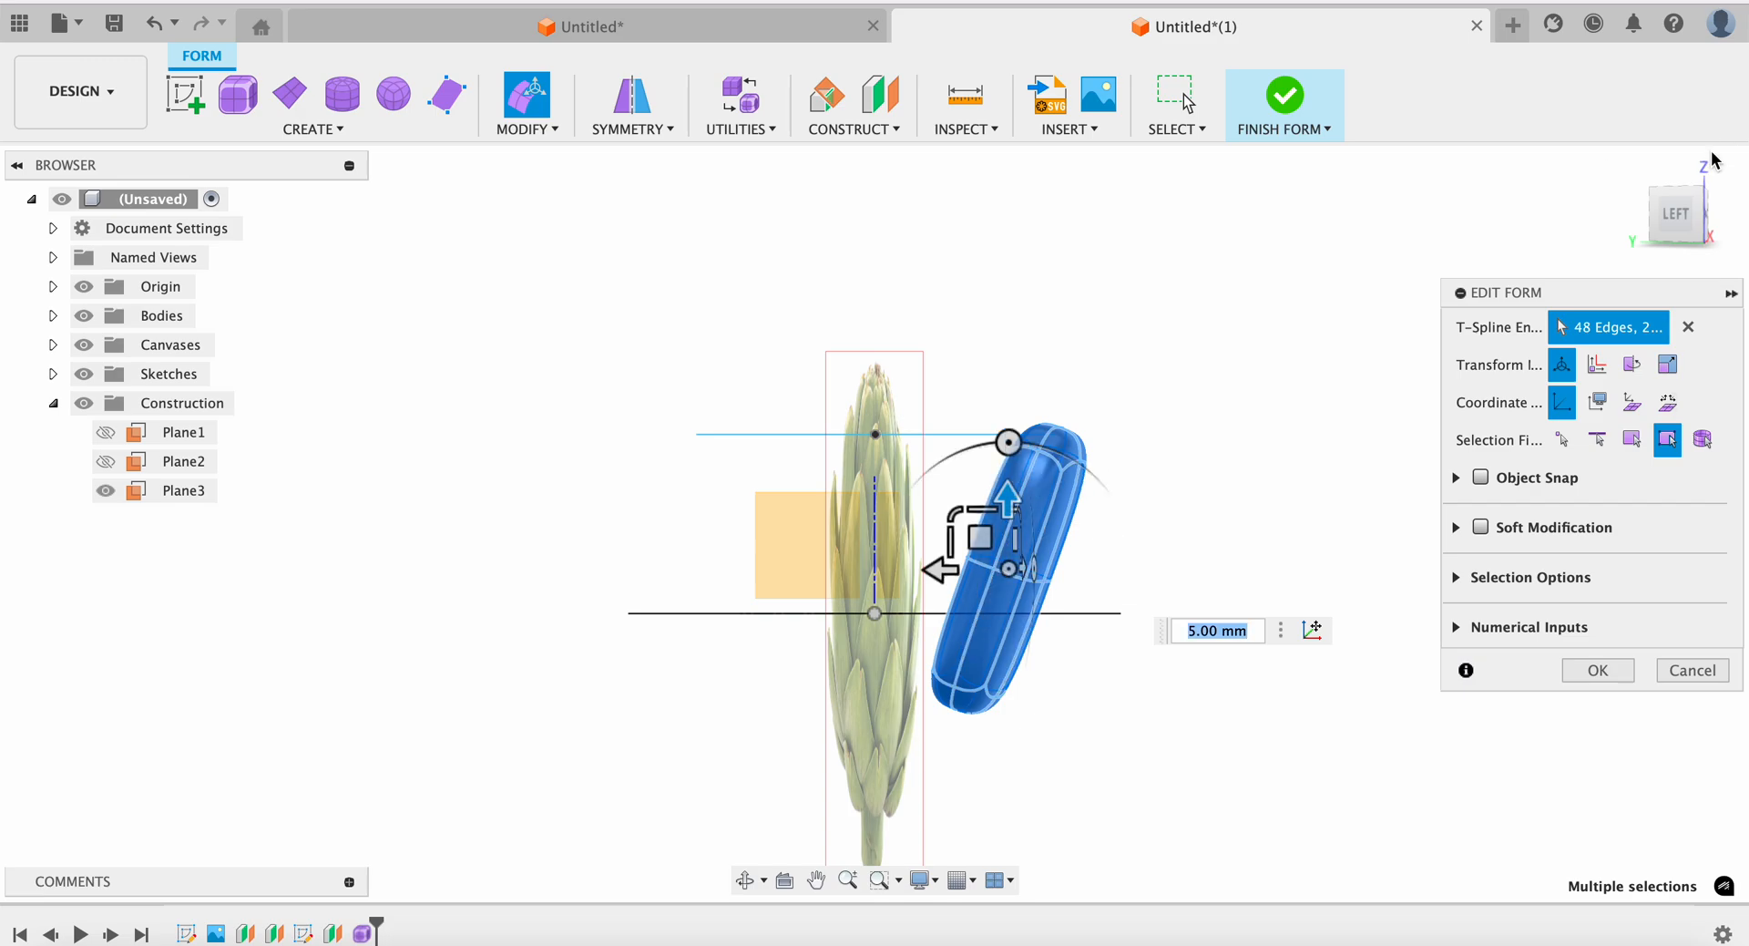
Select the upper end of the box form and scale it down to taper the petal tip
{"action": "left_click_drag", "start_coordinate": [1680, 214], "coordinate": [1597, 204]}
{"action": "left_click", "coordinate": [1345, 432]}
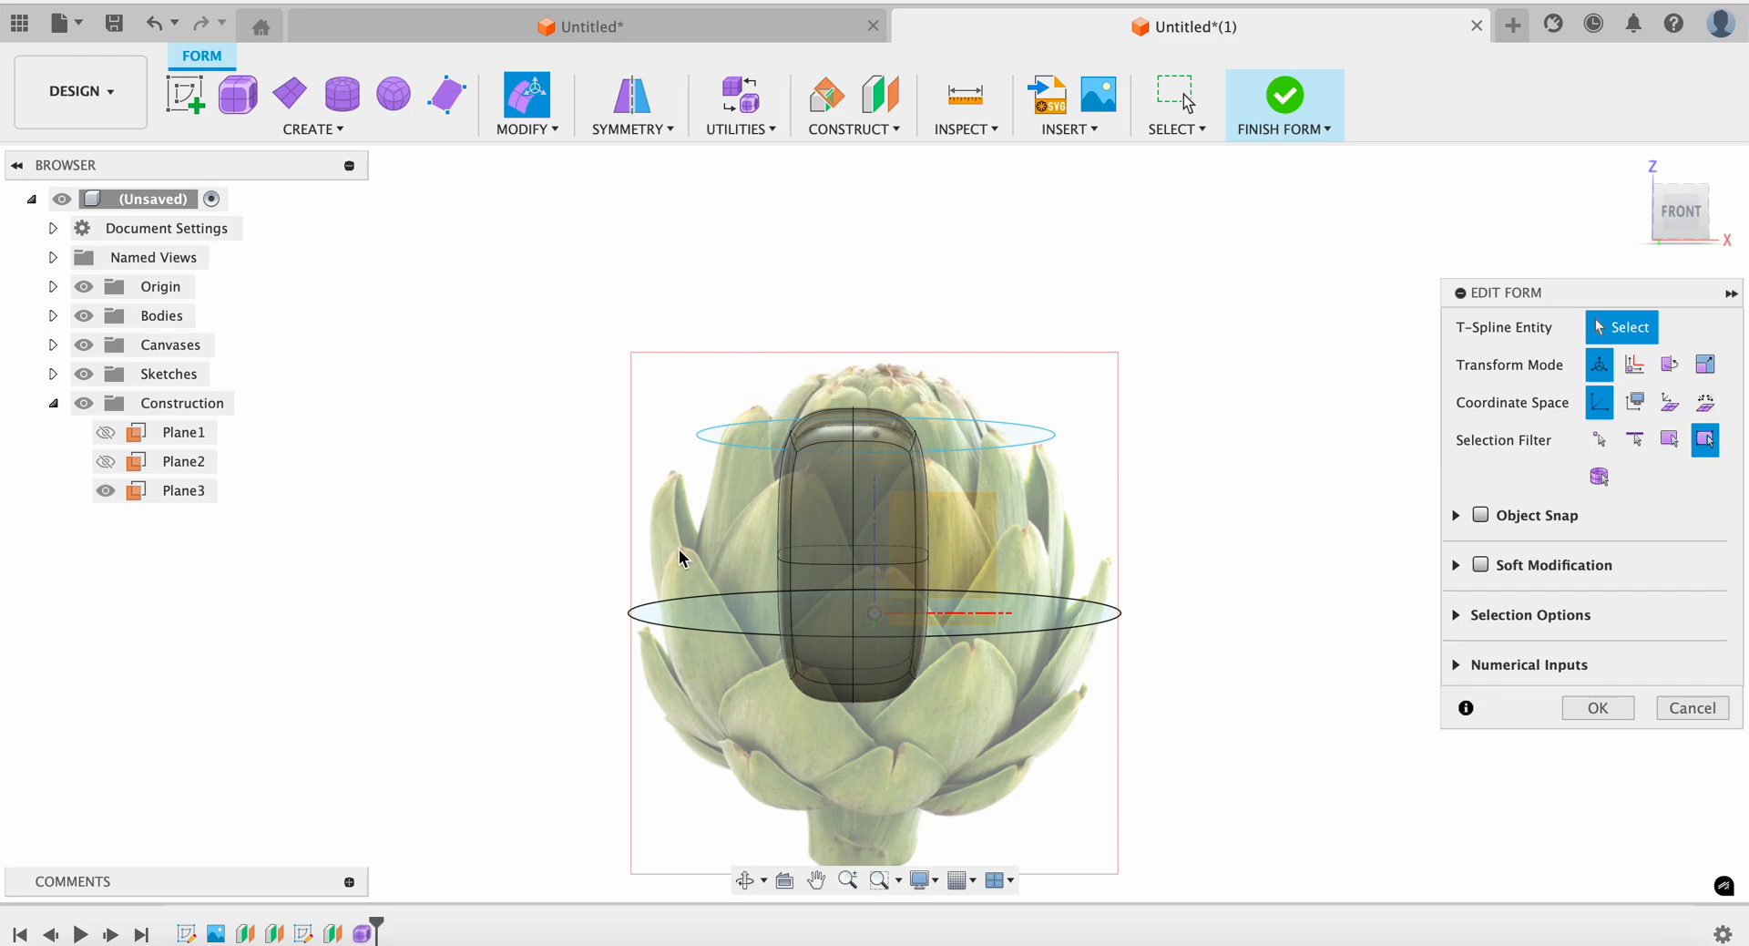
{"action": "double_click", "coordinate": [920, 460]}
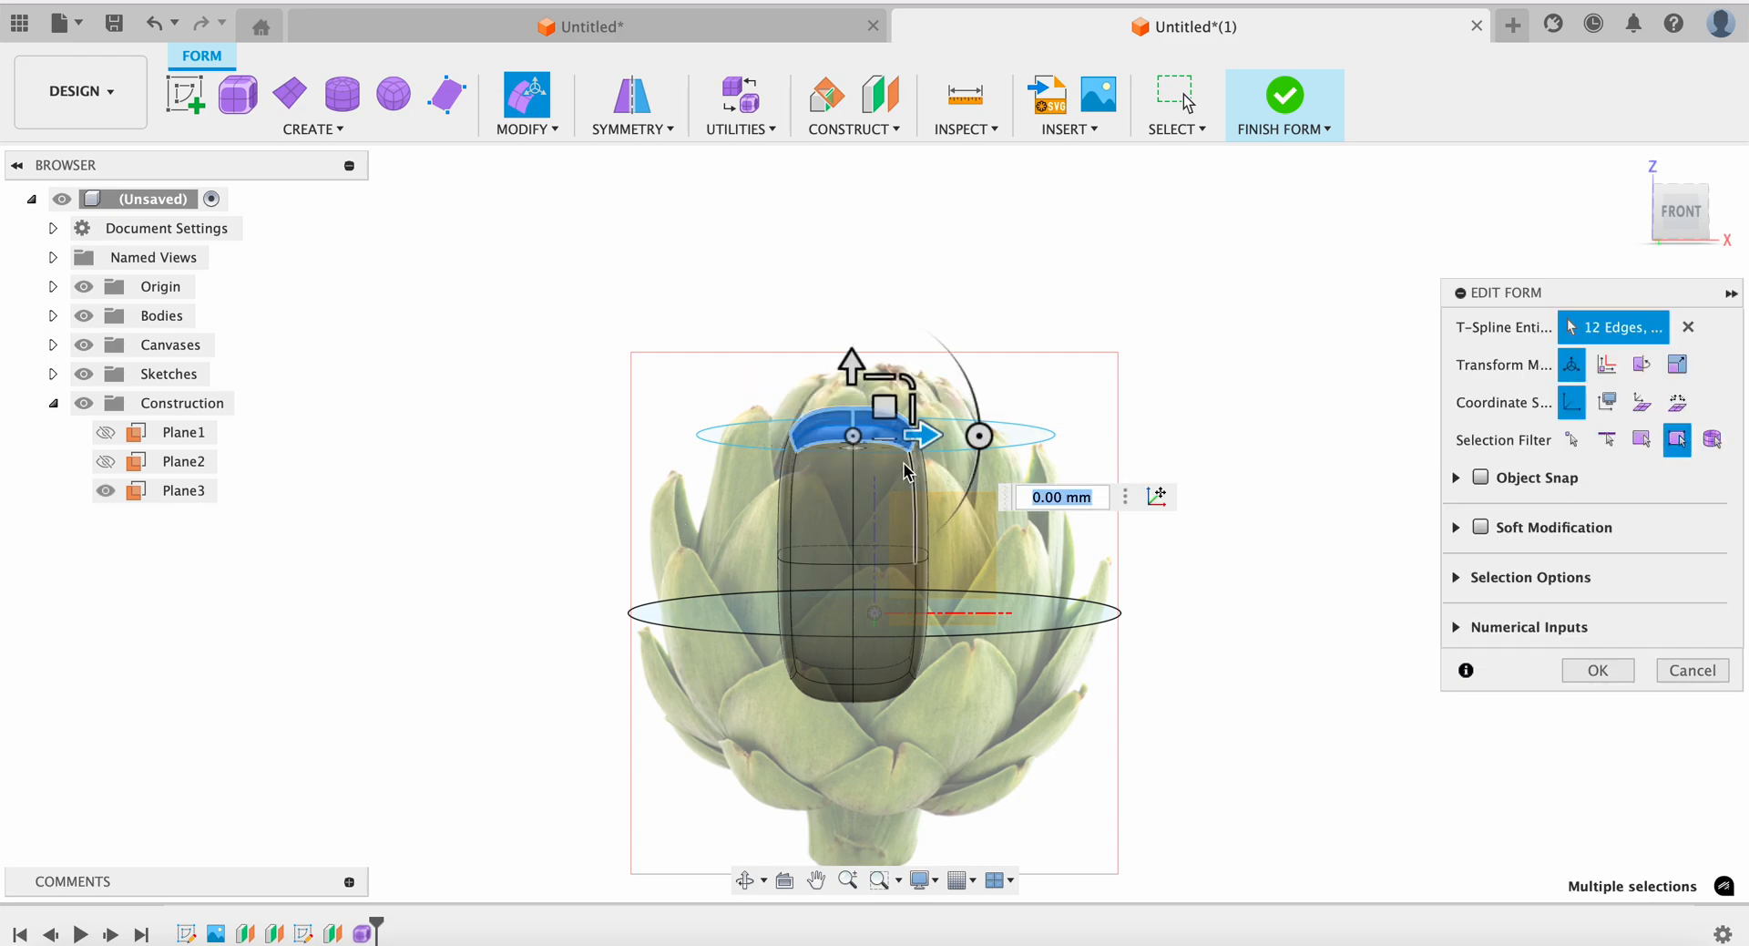
{"action": "left_click_drag", "start_coordinate": [853, 439], "coordinate": [875, 443]}
{"action": "left_click_drag", "start_coordinate": [874, 440], "coordinate": [866, 441]}
Select the lower half of the petal form and scale it up by a factor of about 1.323
{"action": "left_click", "coordinate": [725, 601]}
{"action": "left_click_drag", "start_coordinate": [725, 601], "coordinate": [987, 732]}
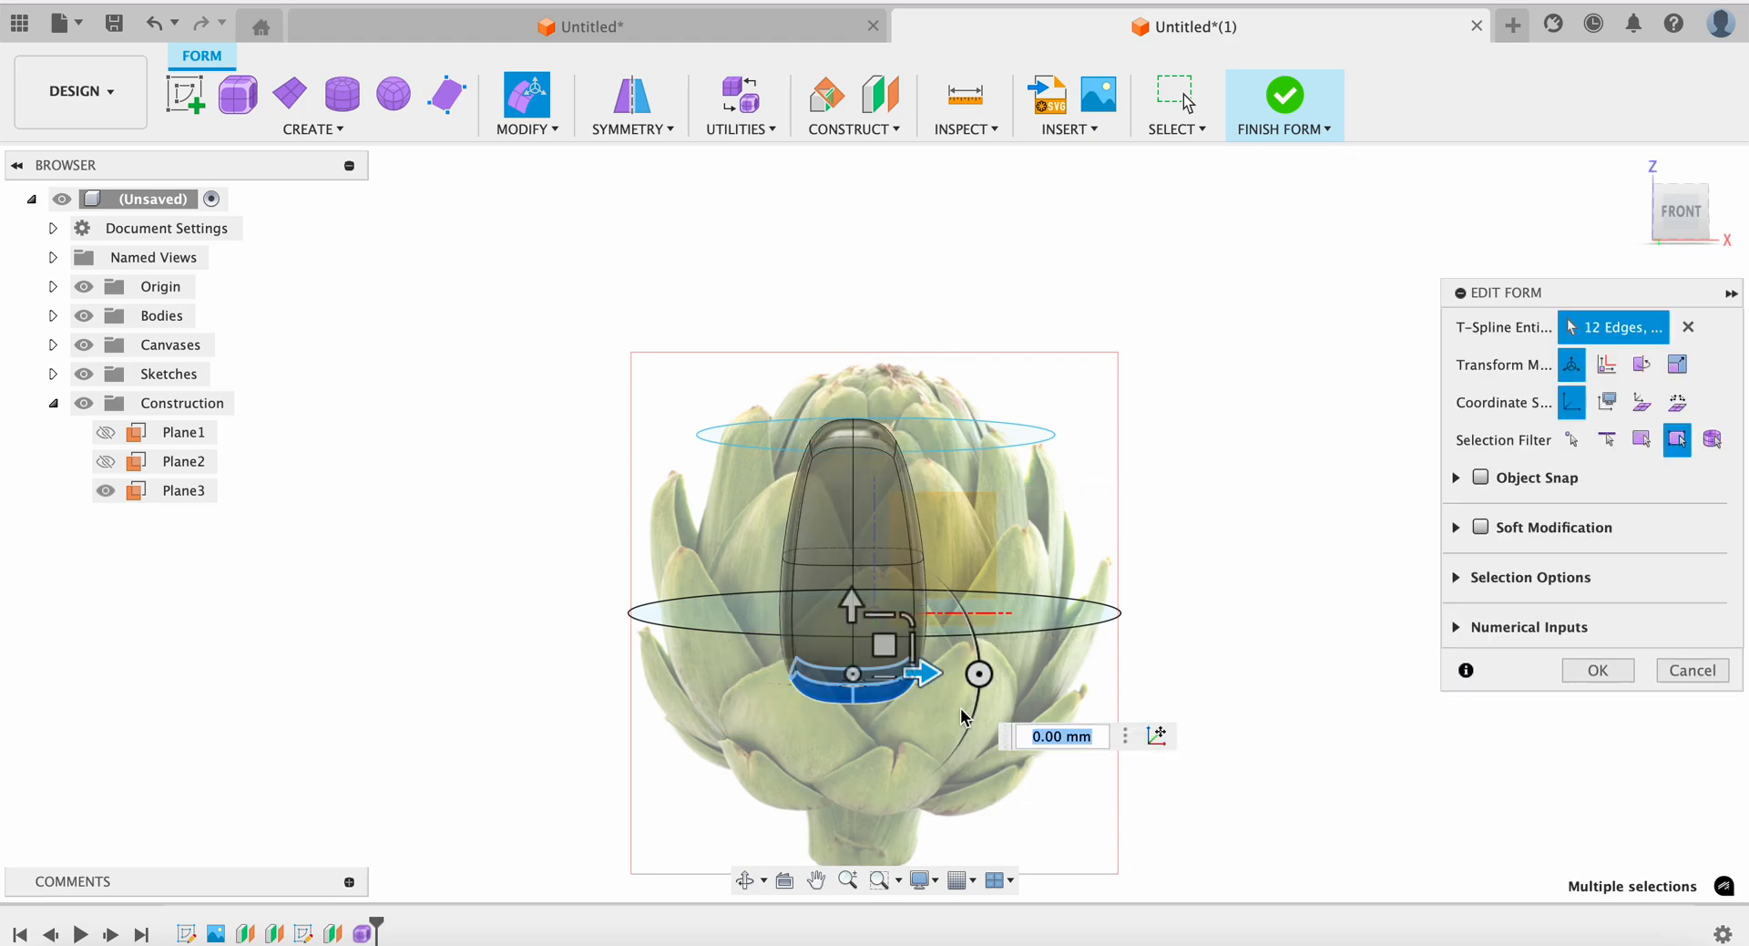
{"action": "left_click", "coordinate": [1117, 538]}
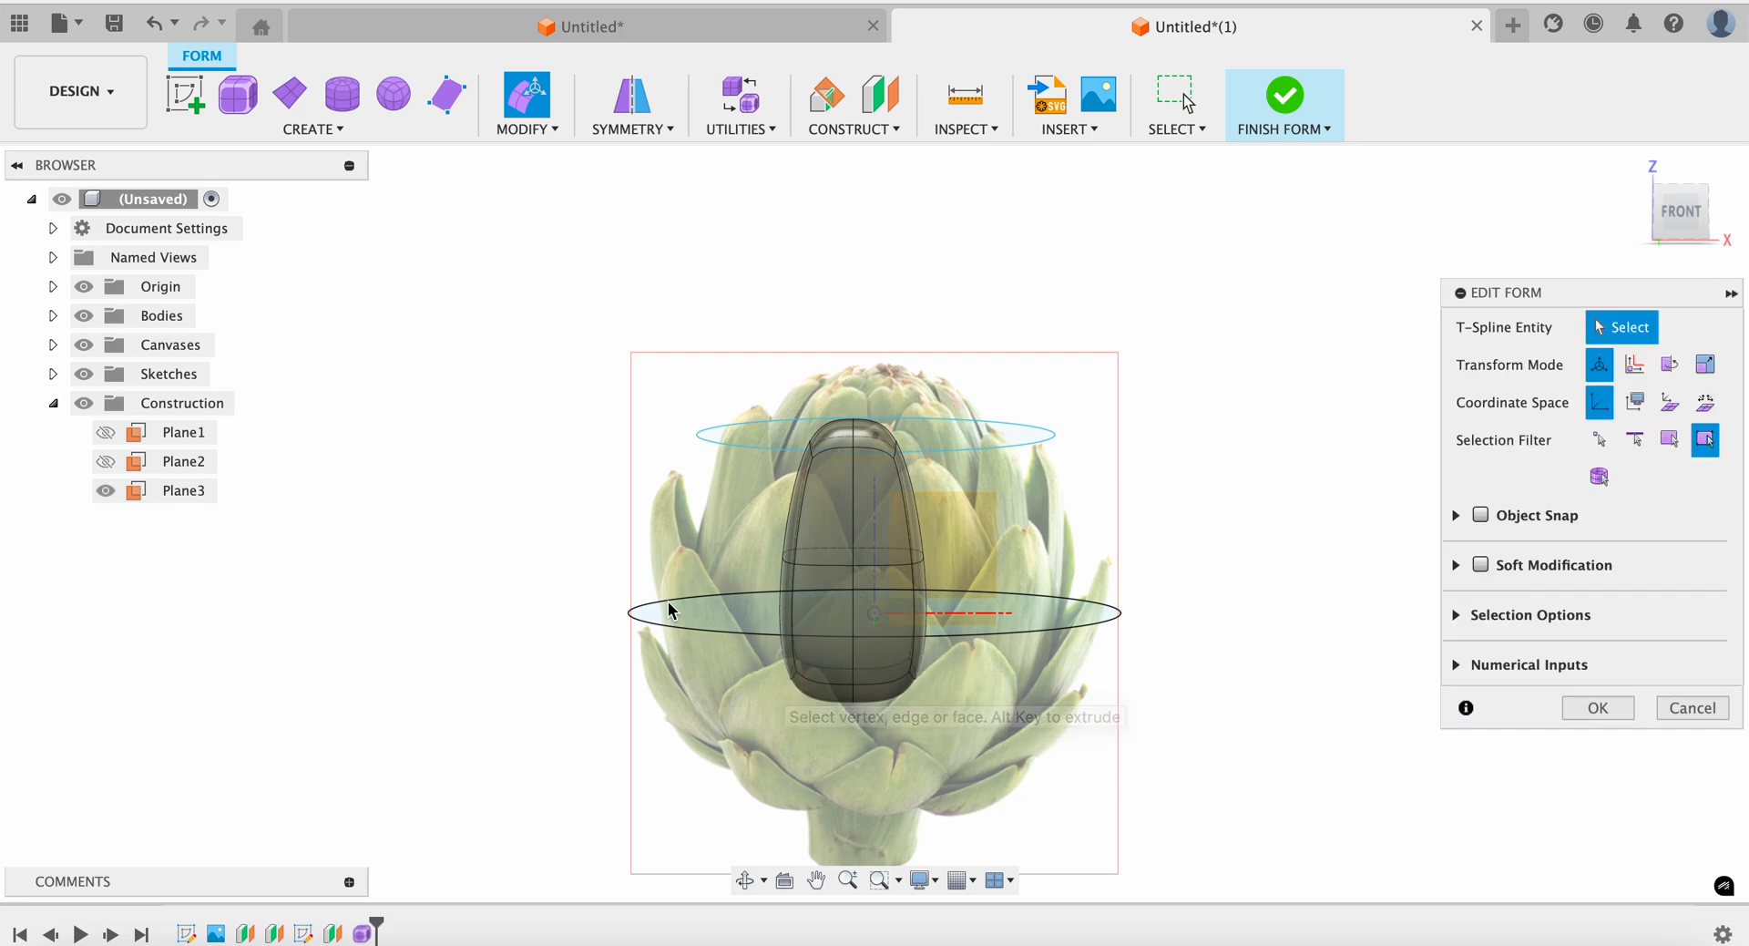
{"action": "left_click_drag", "start_coordinate": [690, 638], "coordinate": [1102, 840]}
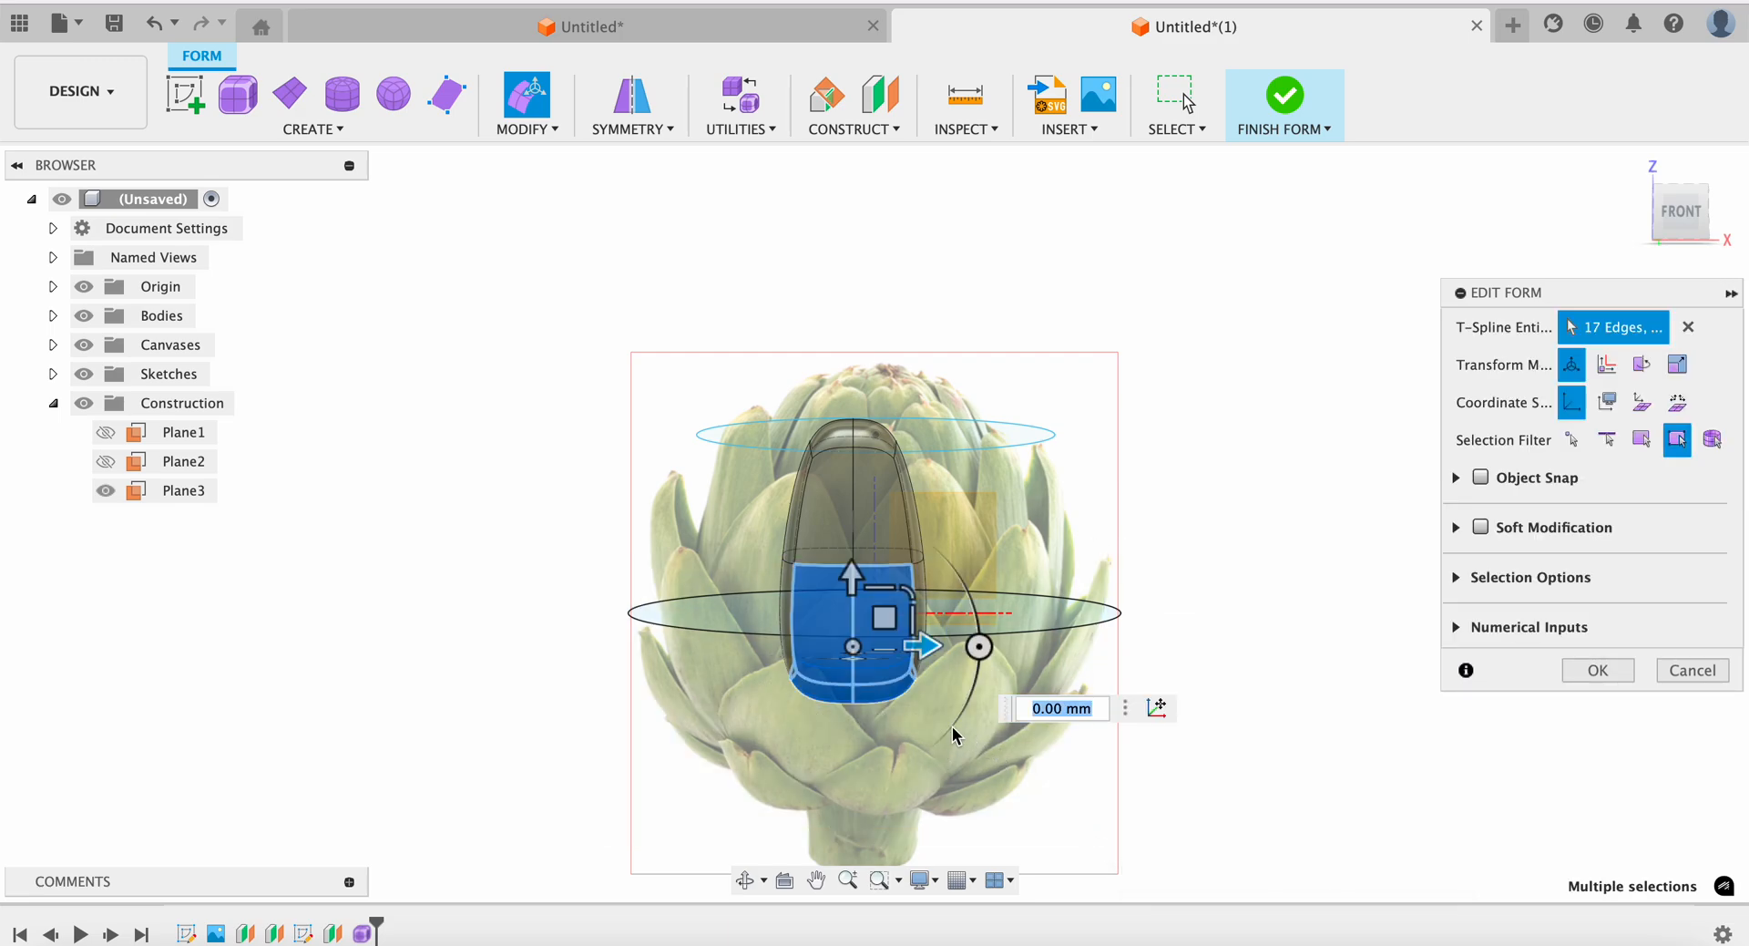
{"action": "left_click", "coordinate": [625, 562]}
{"action": "left_click_drag", "start_coordinate": [586, 547], "coordinate": [1109, 823]}
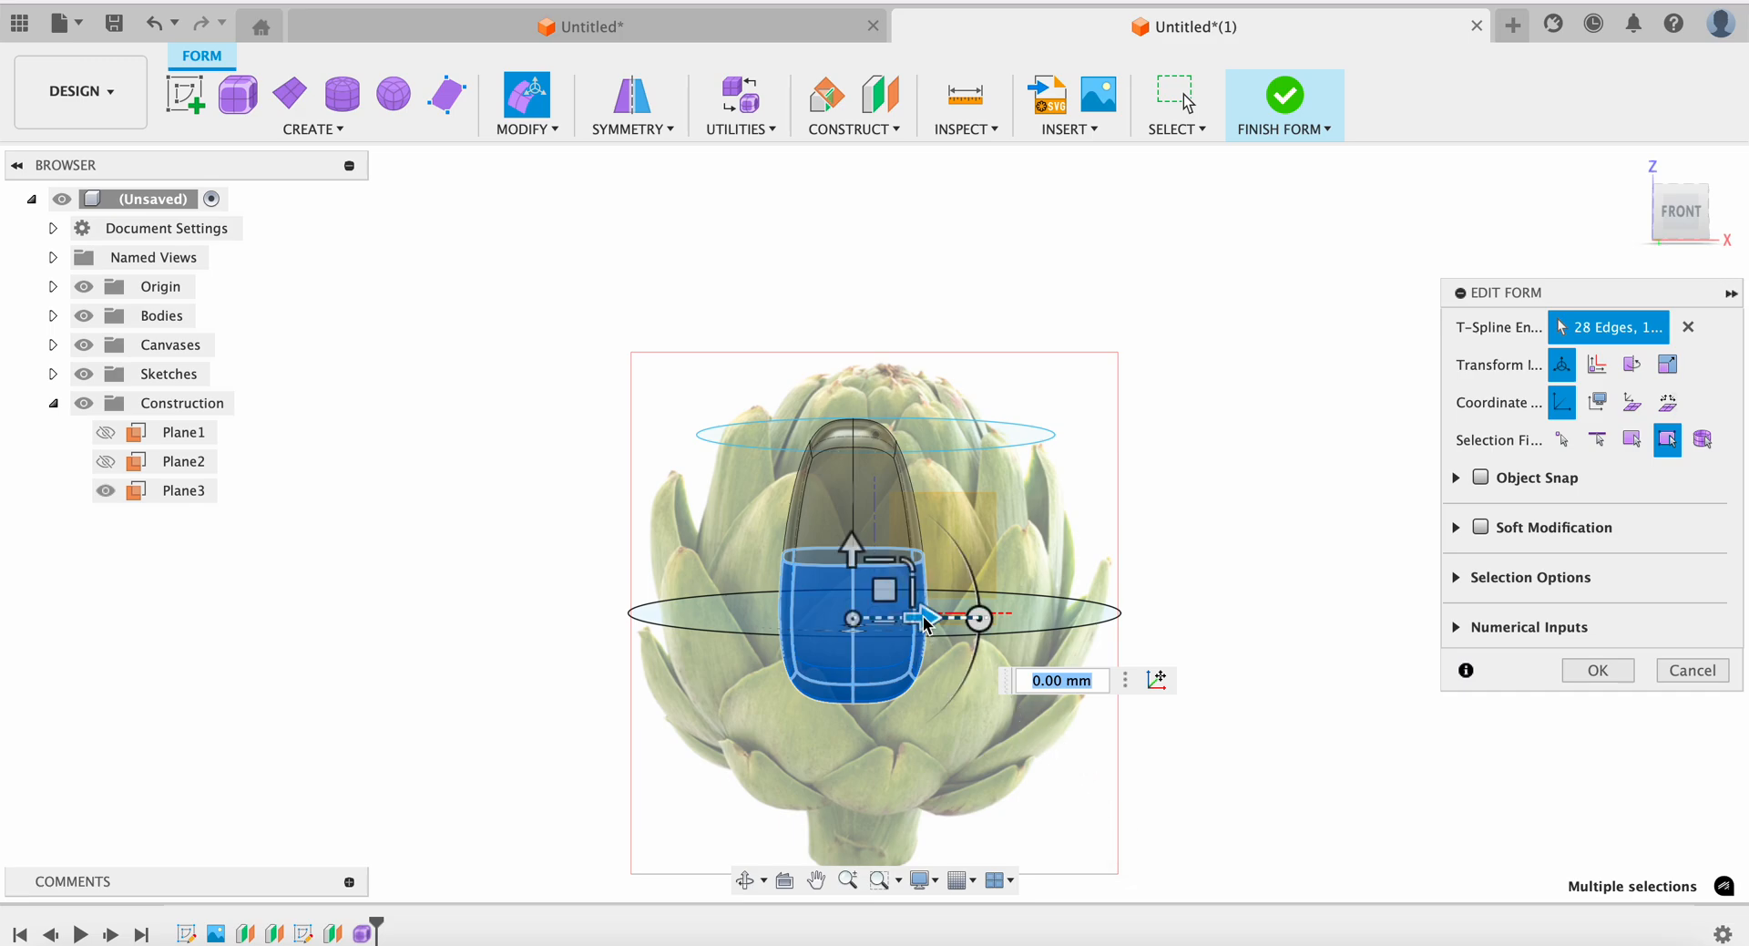
{"action": "left_click_drag", "start_coordinate": [860, 626], "coordinate": [867, 624]}
Move the petal's lower half 5 mm outwards from the artichoke's centre (-5 mm) and finish the form
{"action": "left_click_drag", "start_coordinate": [1676, 221], "coordinate": [1378, 236]}
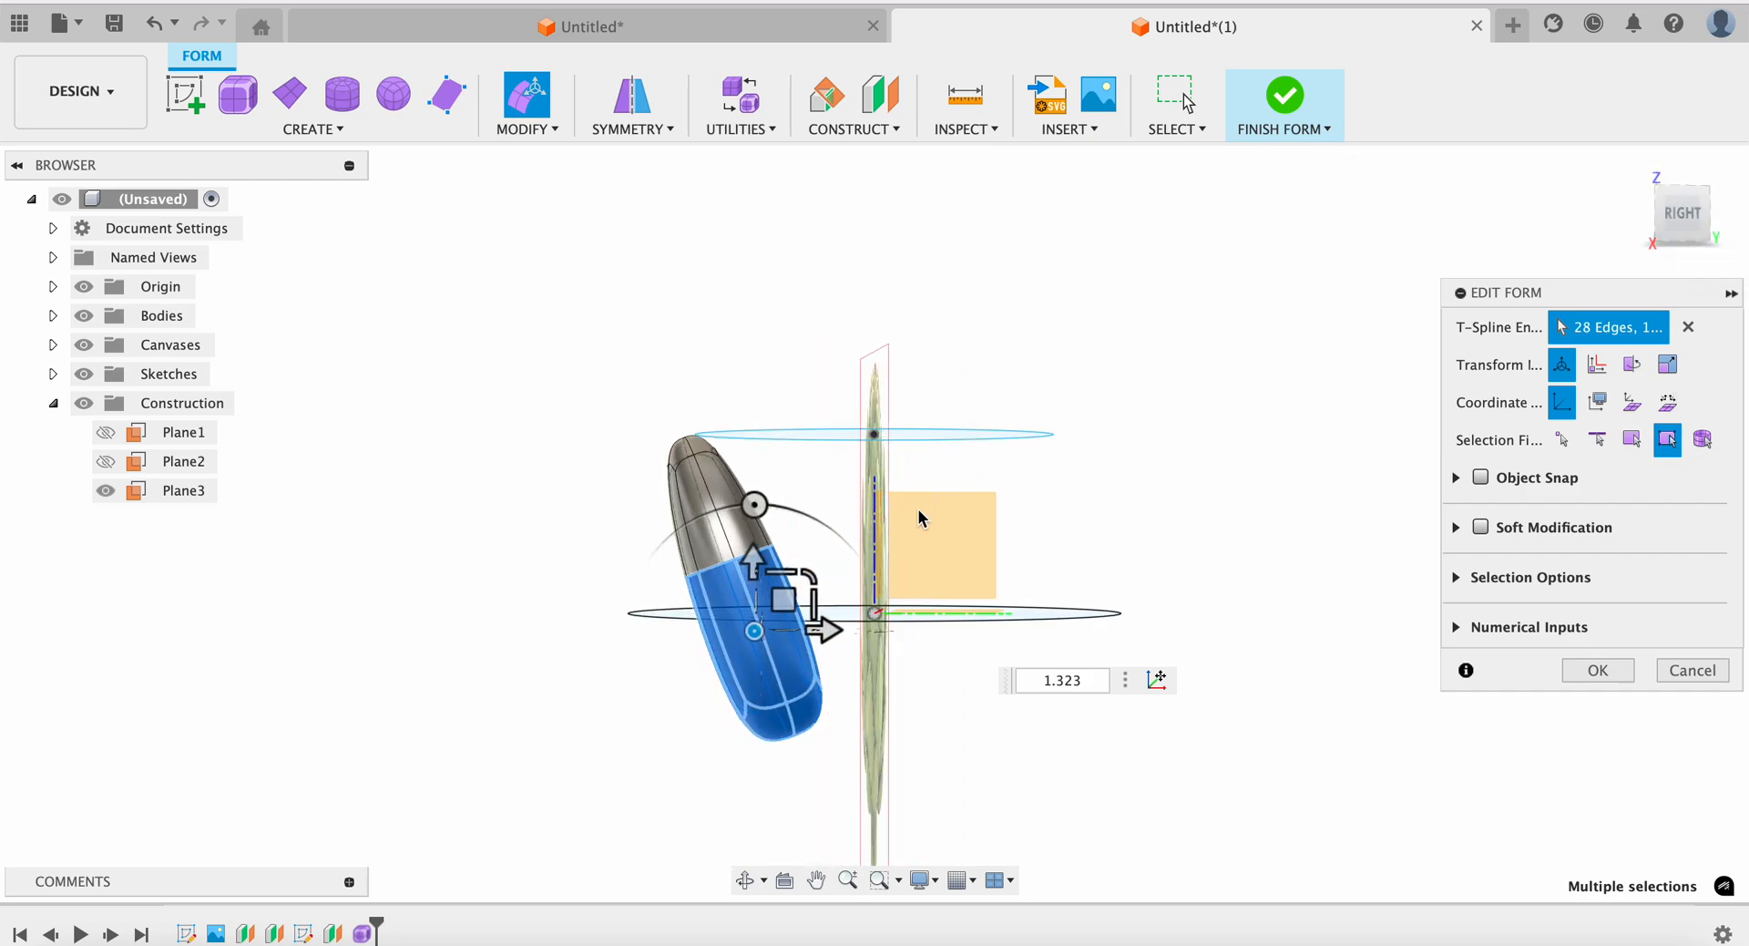
{"action": "left_click_drag", "start_coordinate": [833, 628], "coordinate": [791, 625]}
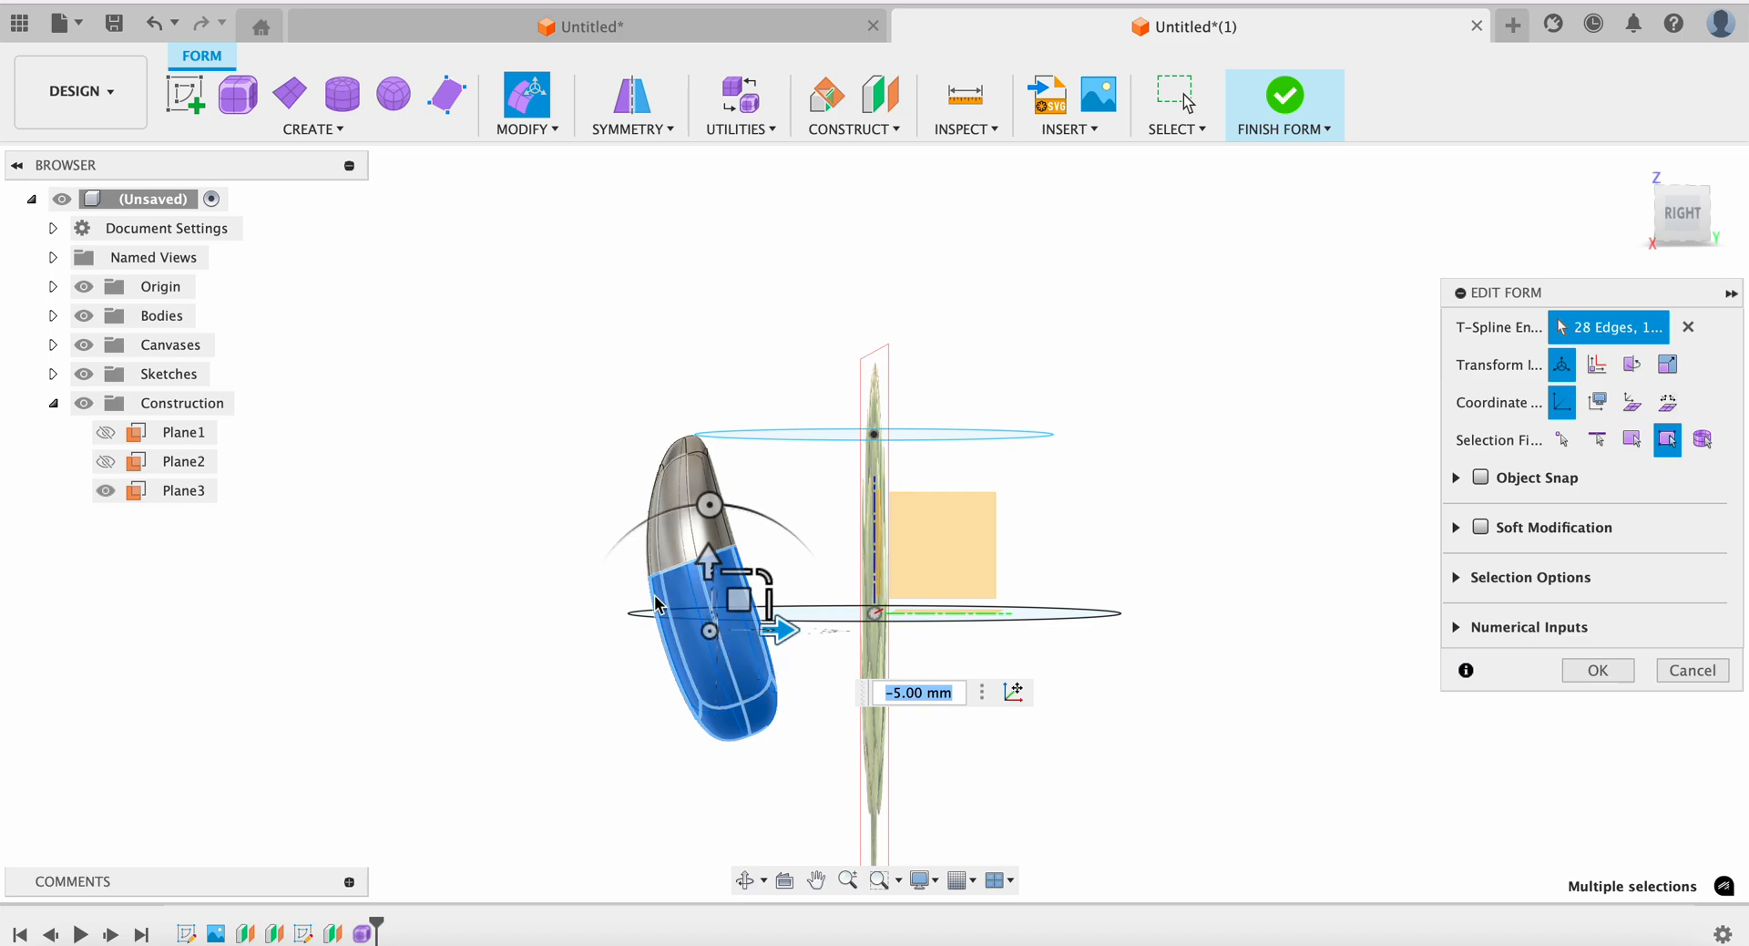
{"action": "left_click", "coordinate": [1605, 670]}
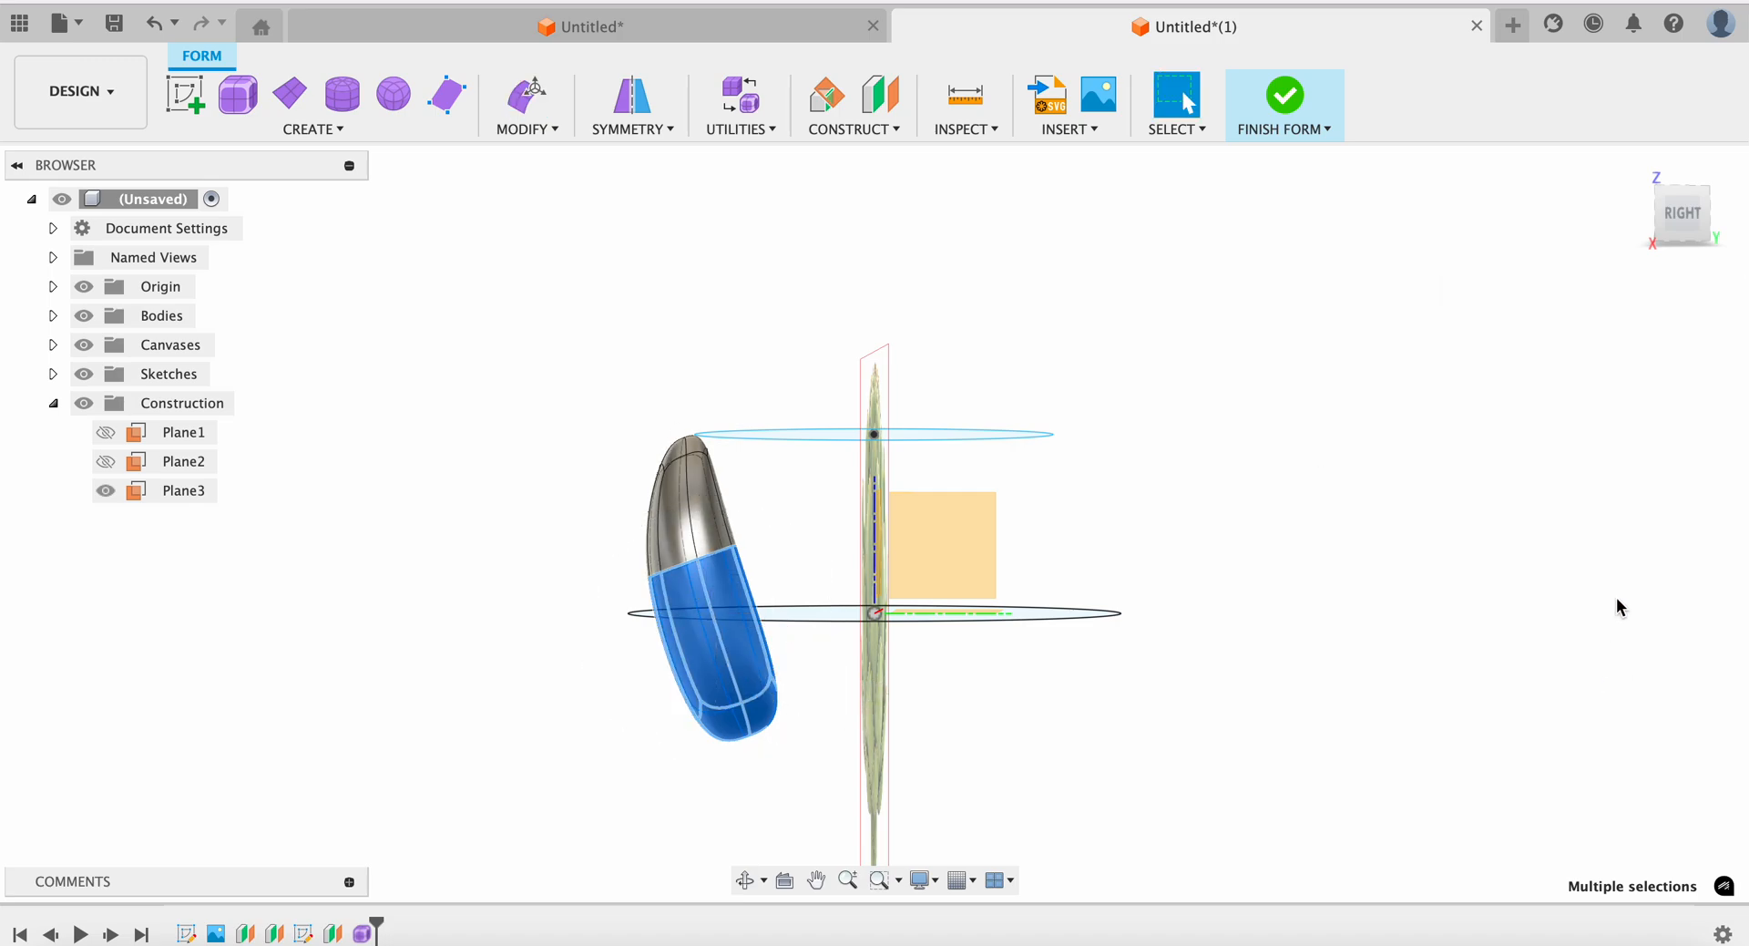
{"action": "left_click", "coordinate": [1660, 223]}
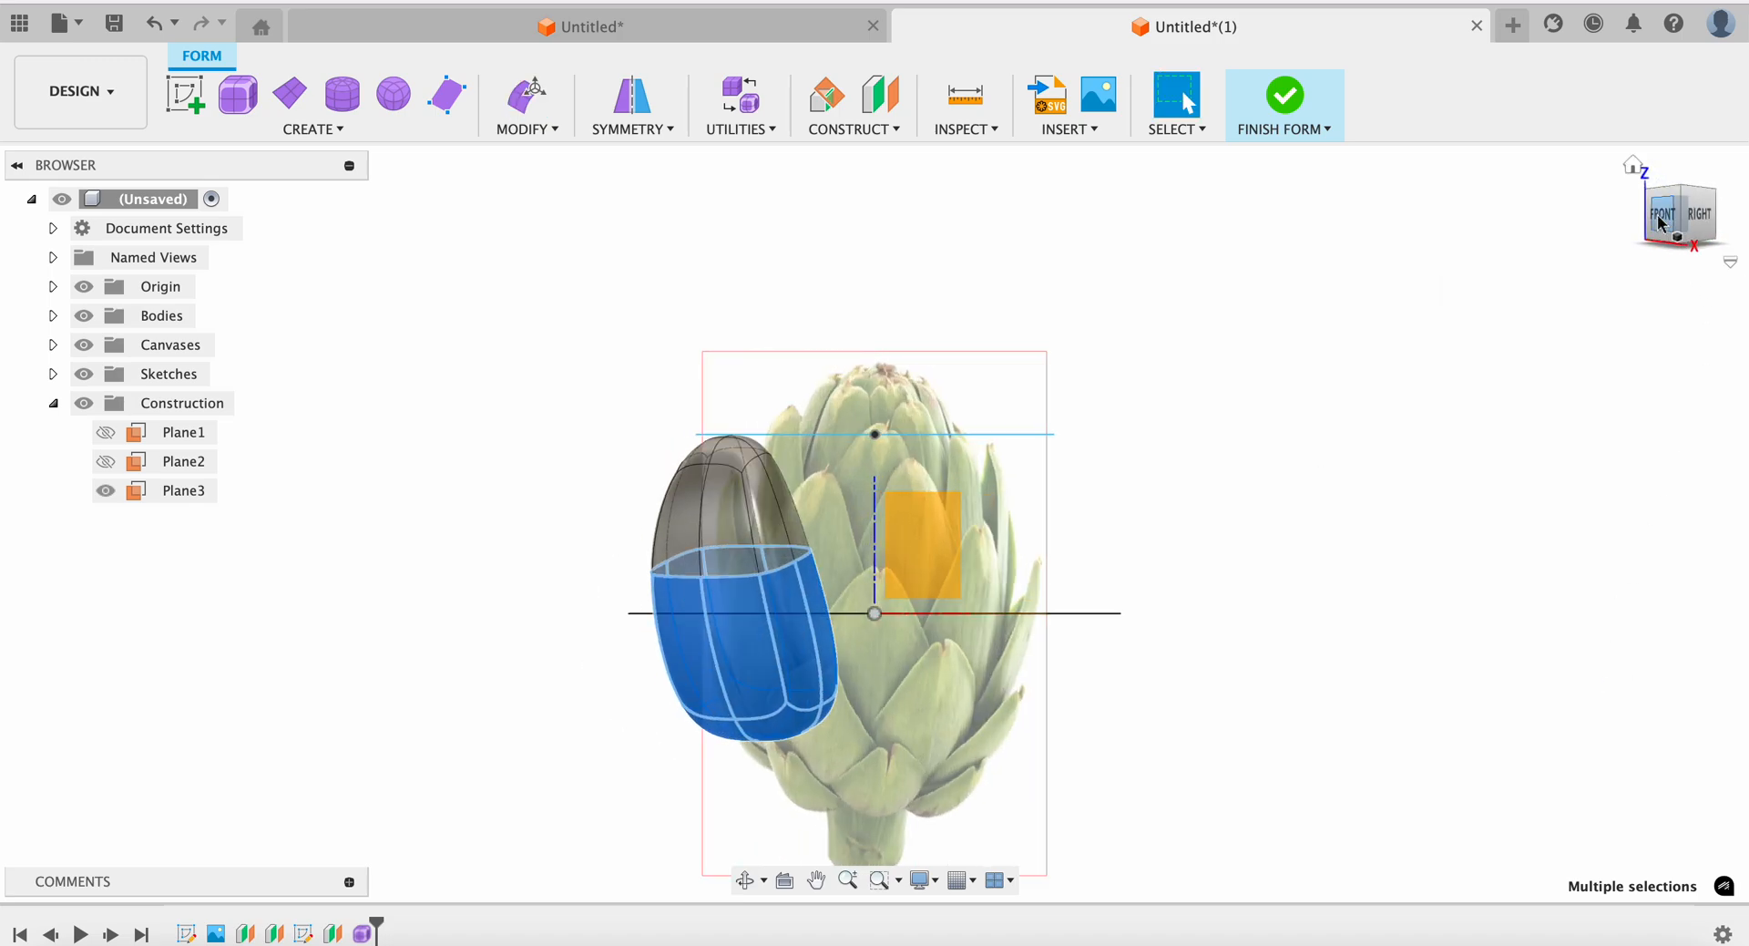
{"action": "left_click", "coordinate": [1250, 96]}
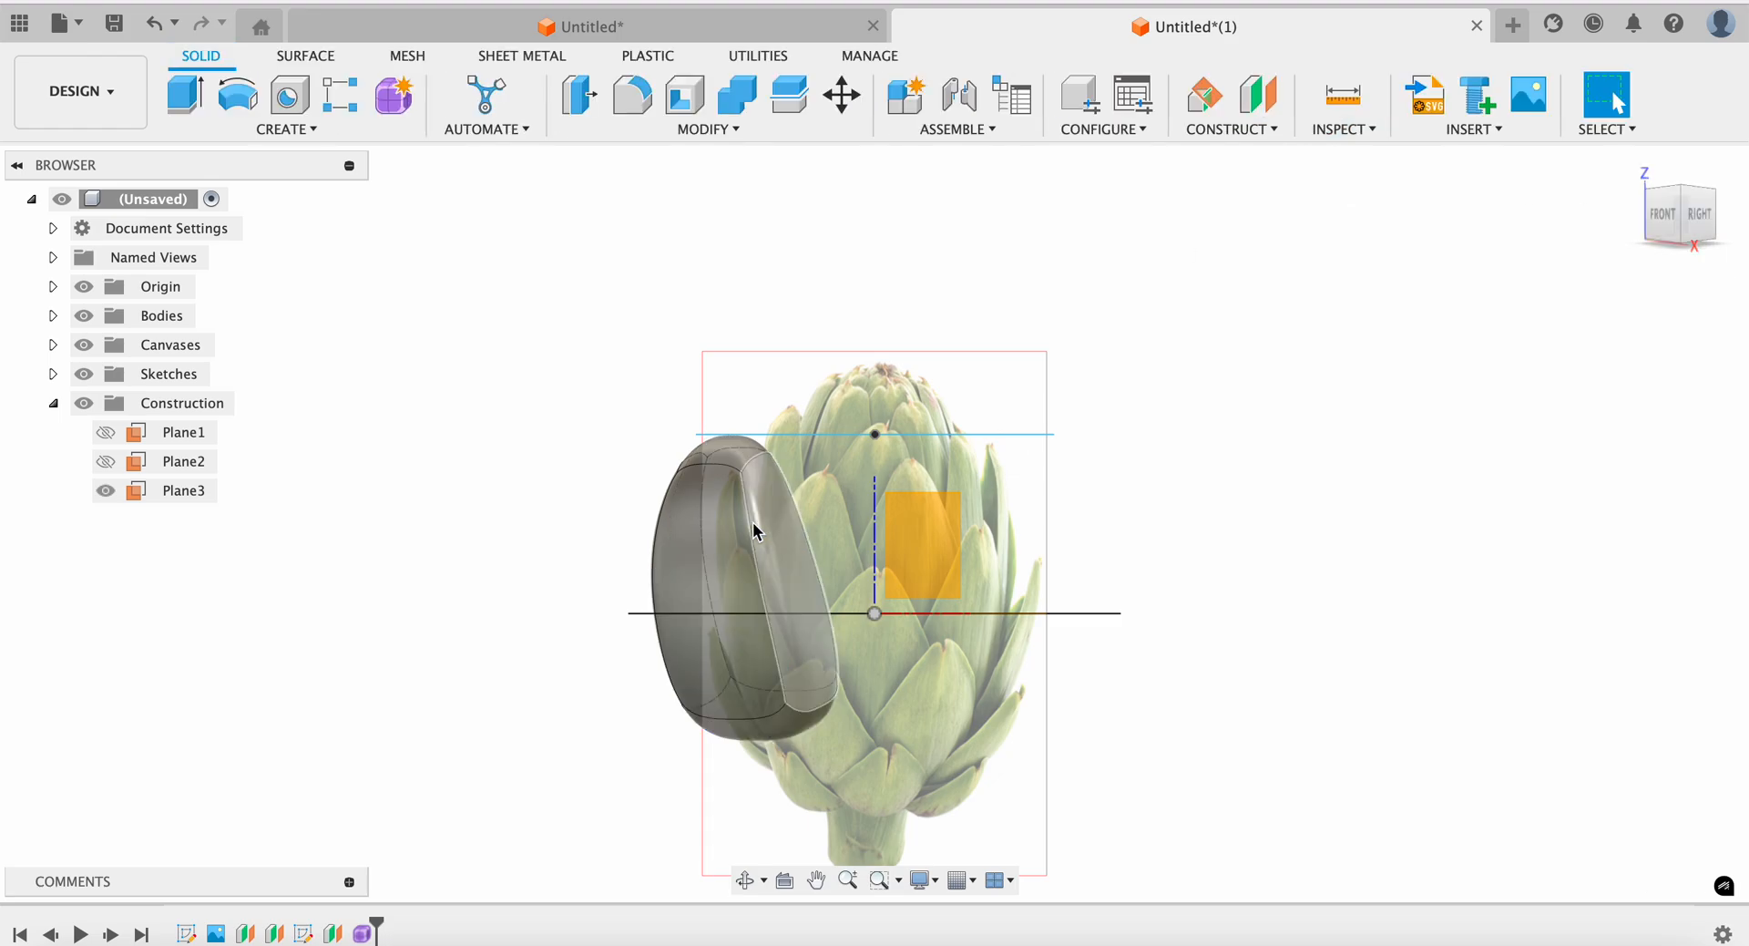
Start a circular pattern of the petal body around the artichoke's vertical Z axis
{"action": "left_click", "coordinate": [52, 315]}
{"action": "left_click", "coordinate": [162, 347]}
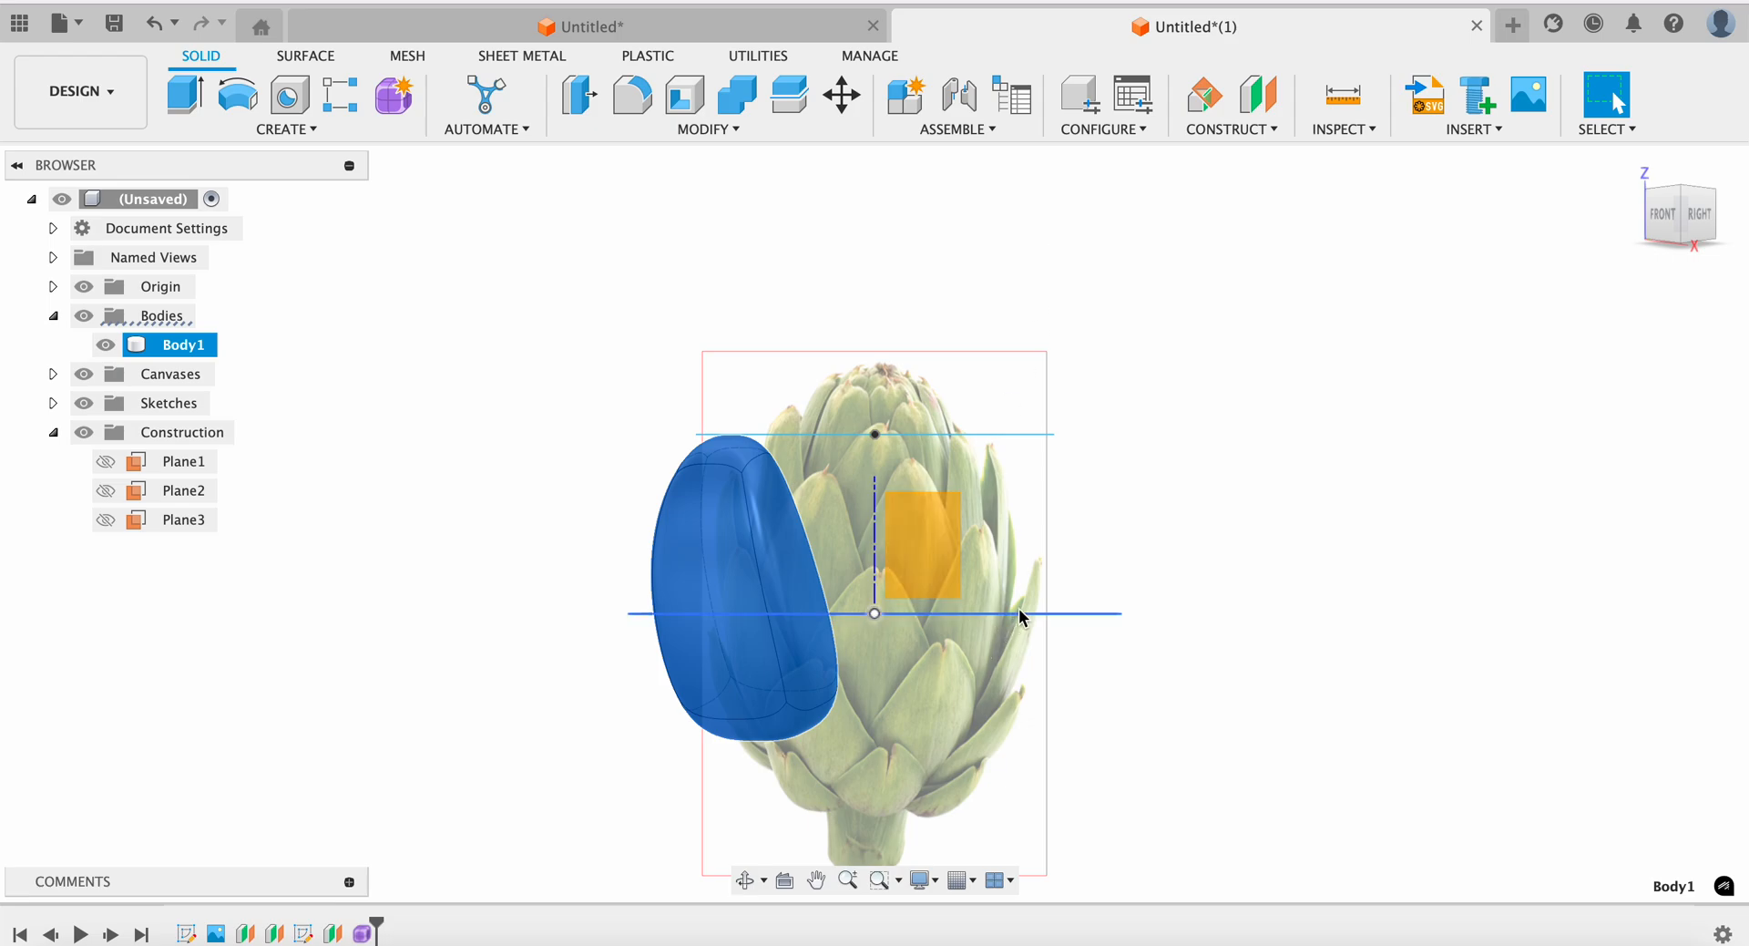
{"action": "left_click", "coordinate": [1671, 219]}
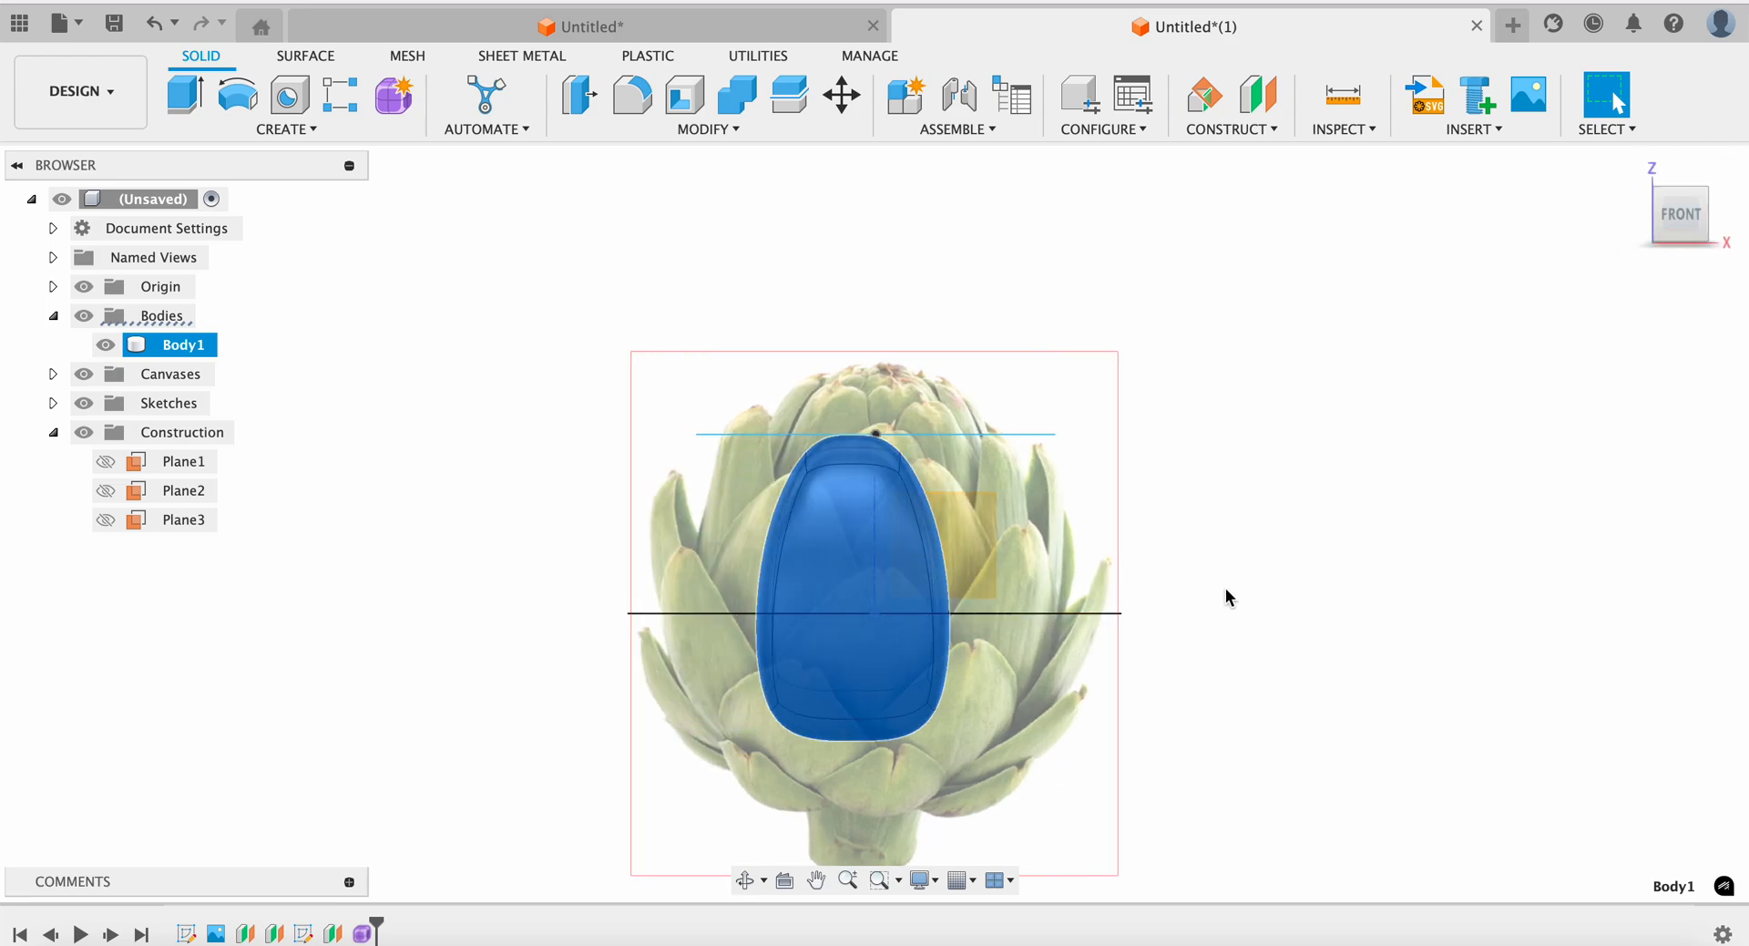
{"action": "left_click", "coordinate": [1681, 206]}
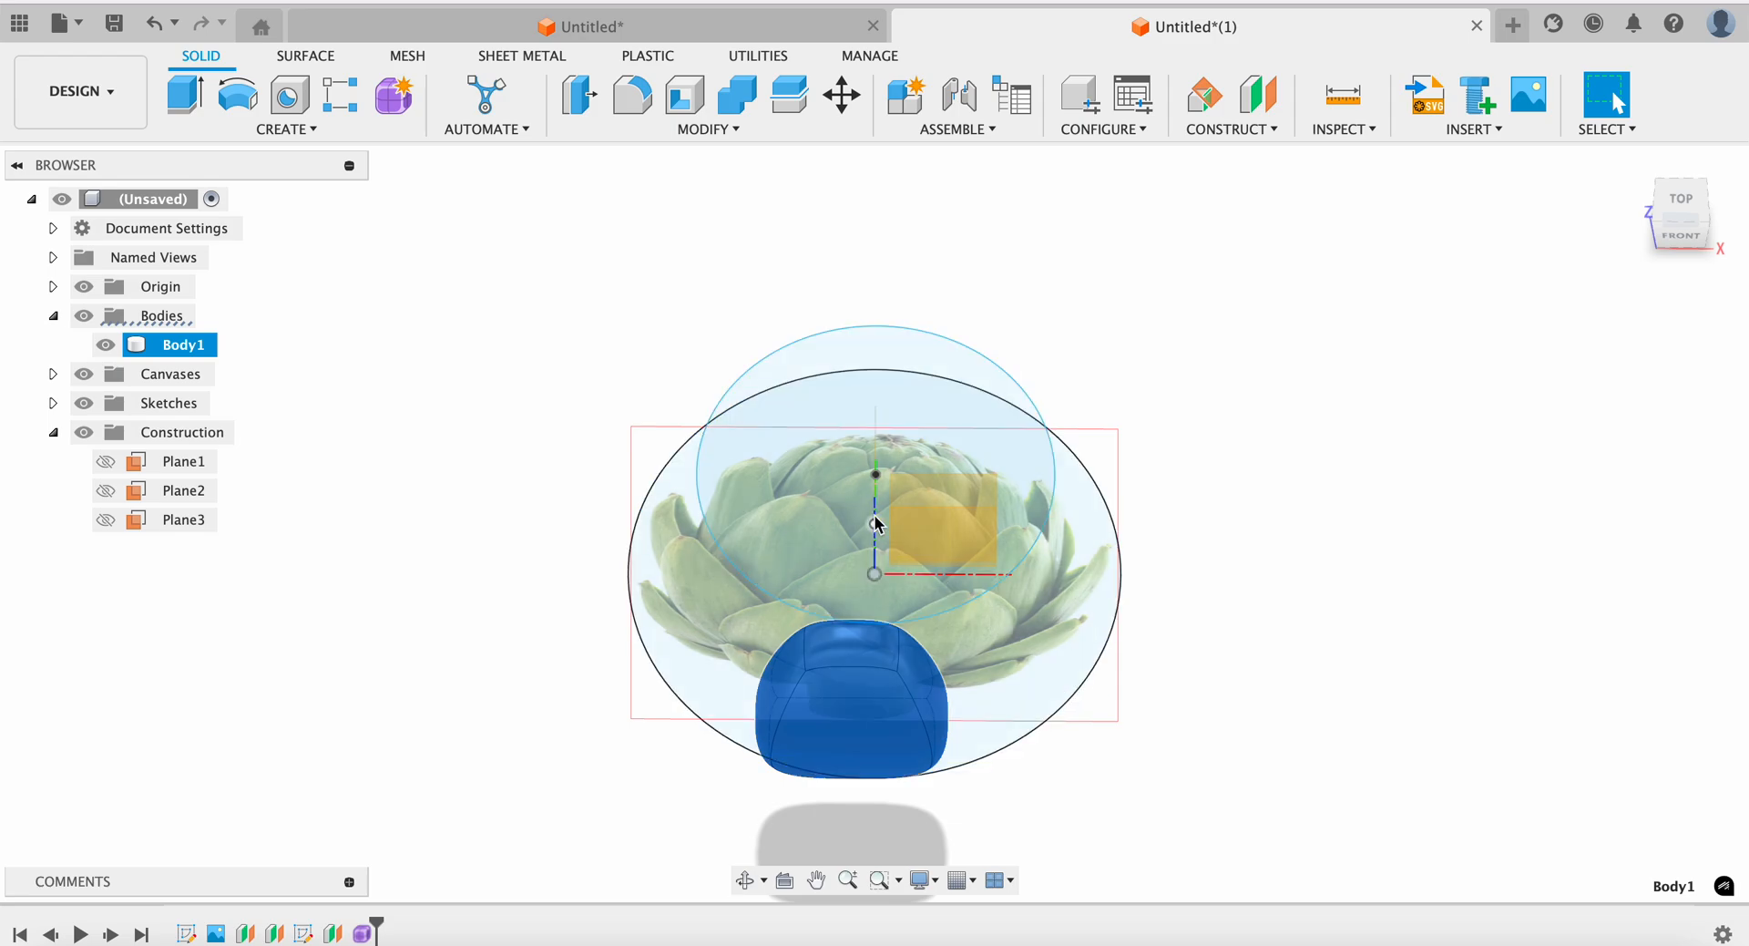
{"action": "left_click", "coordinate": [302, 129]}
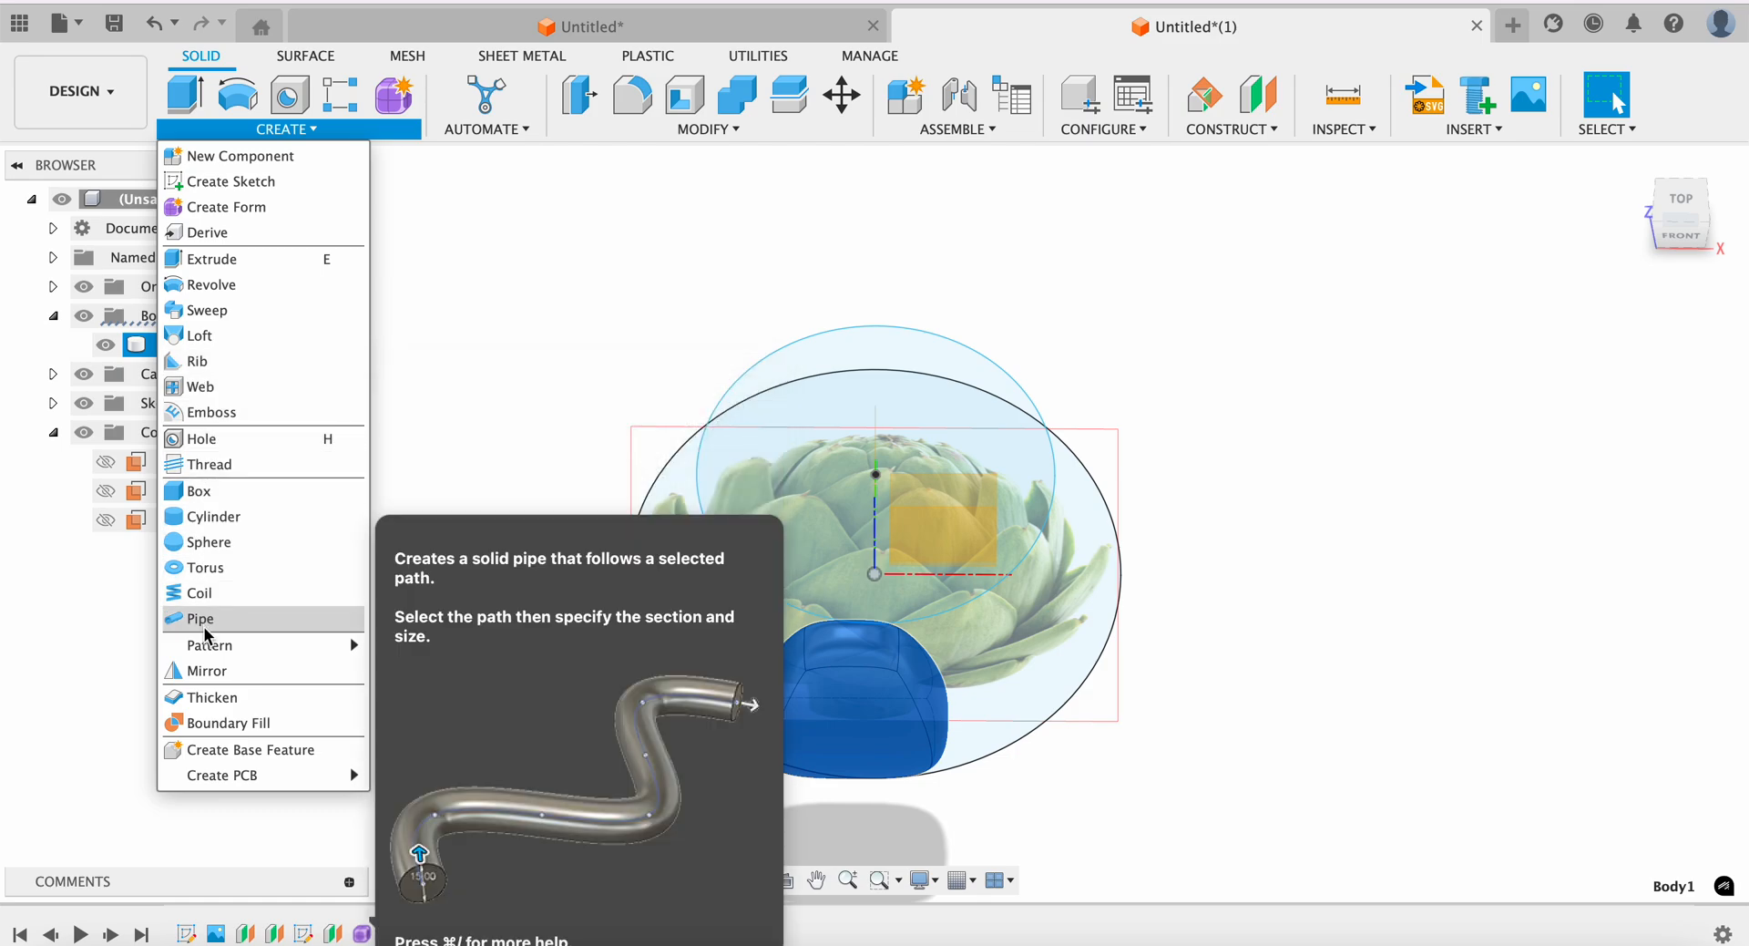
{"action": "mouse_move", "coordinate": [207, 649]}
{"action": "left_click", "coordinate": [381, 670]}
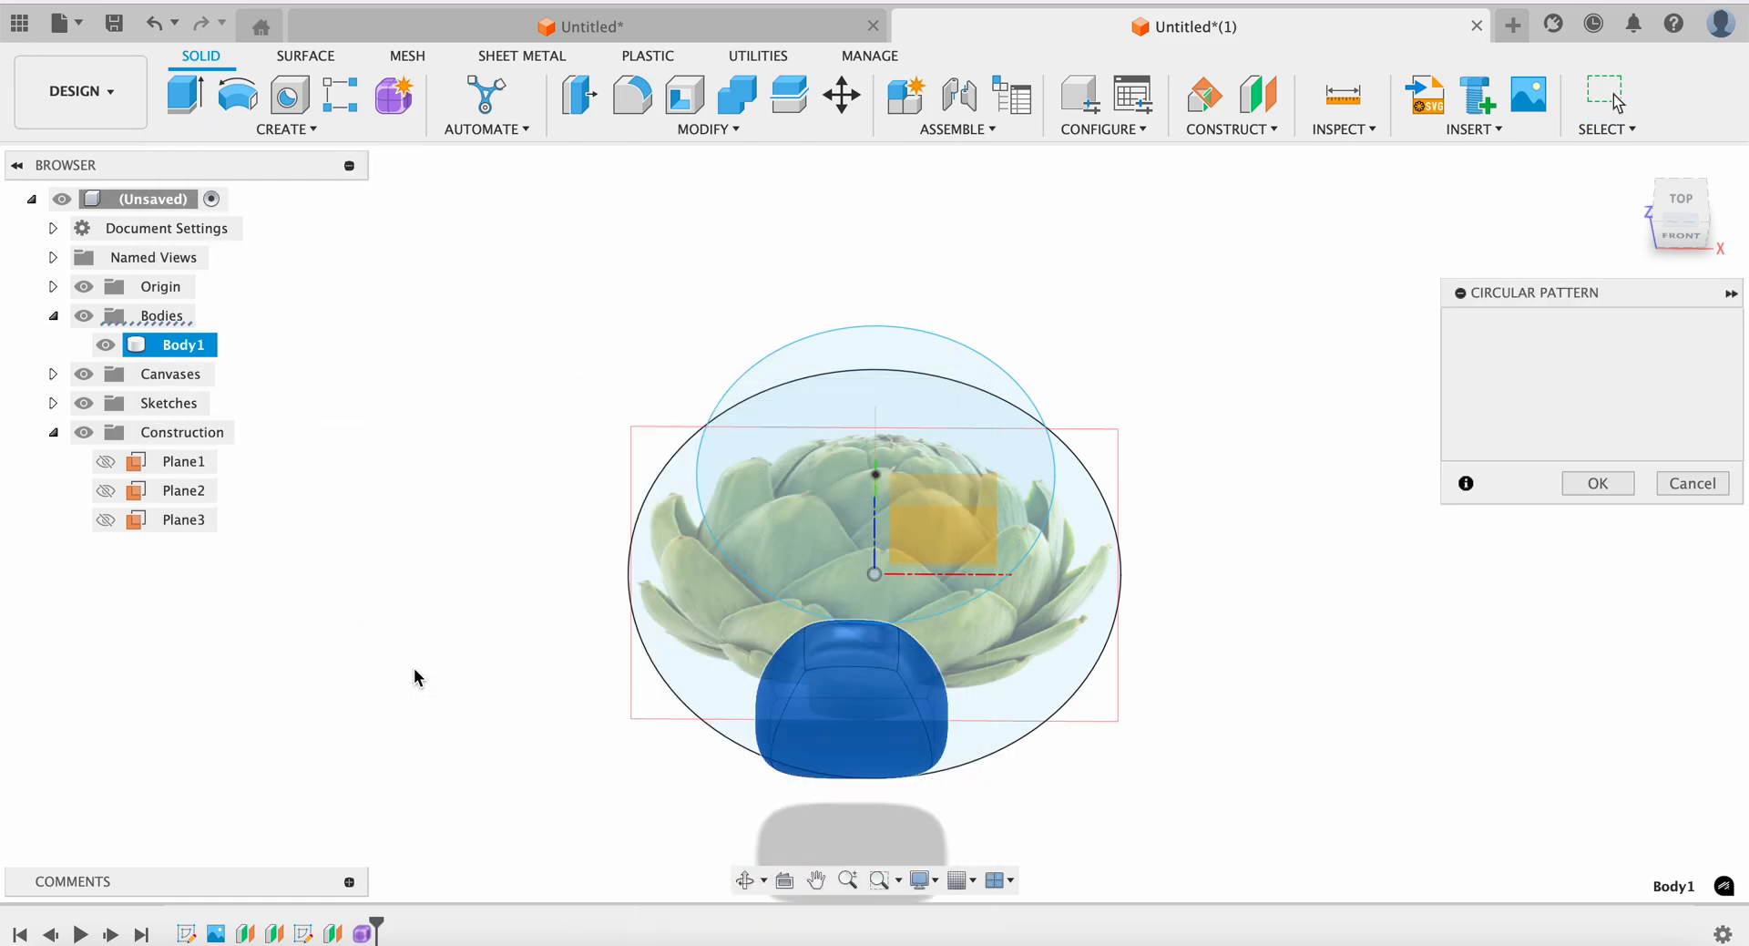
{"action": "left_click", "coordinate": [861, 697]}
{"action": "left_click", "coordinate": [859, 697]}
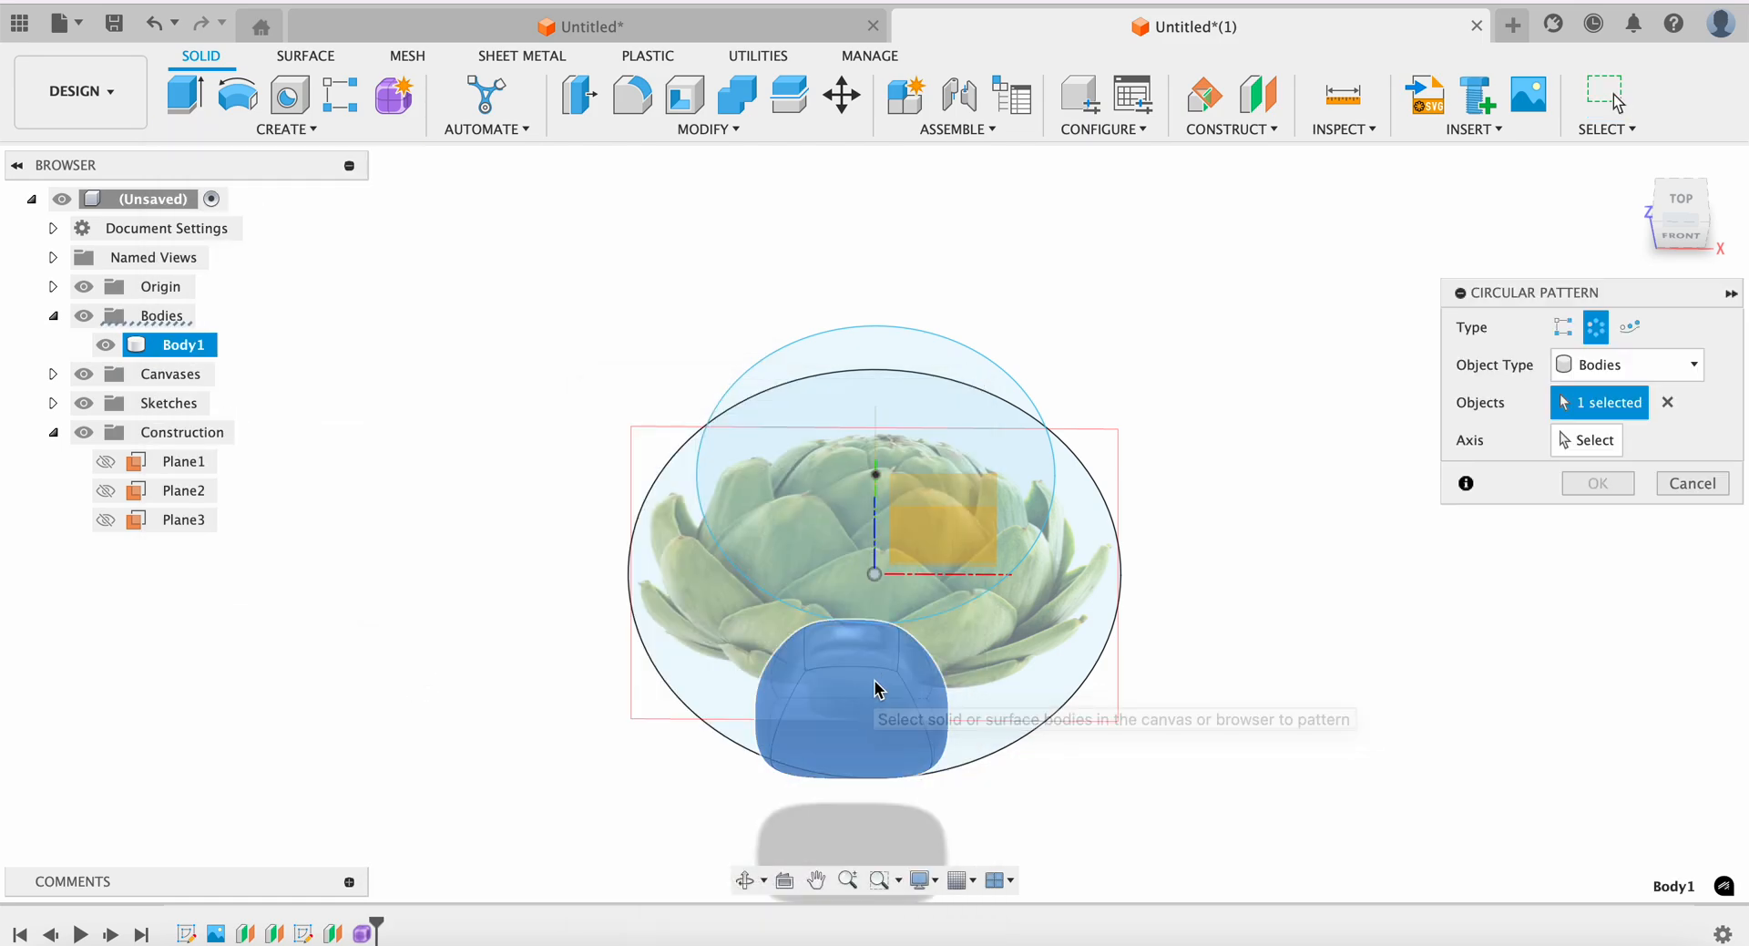
{"action": "left_click", "coordinate": [1589, 444]}
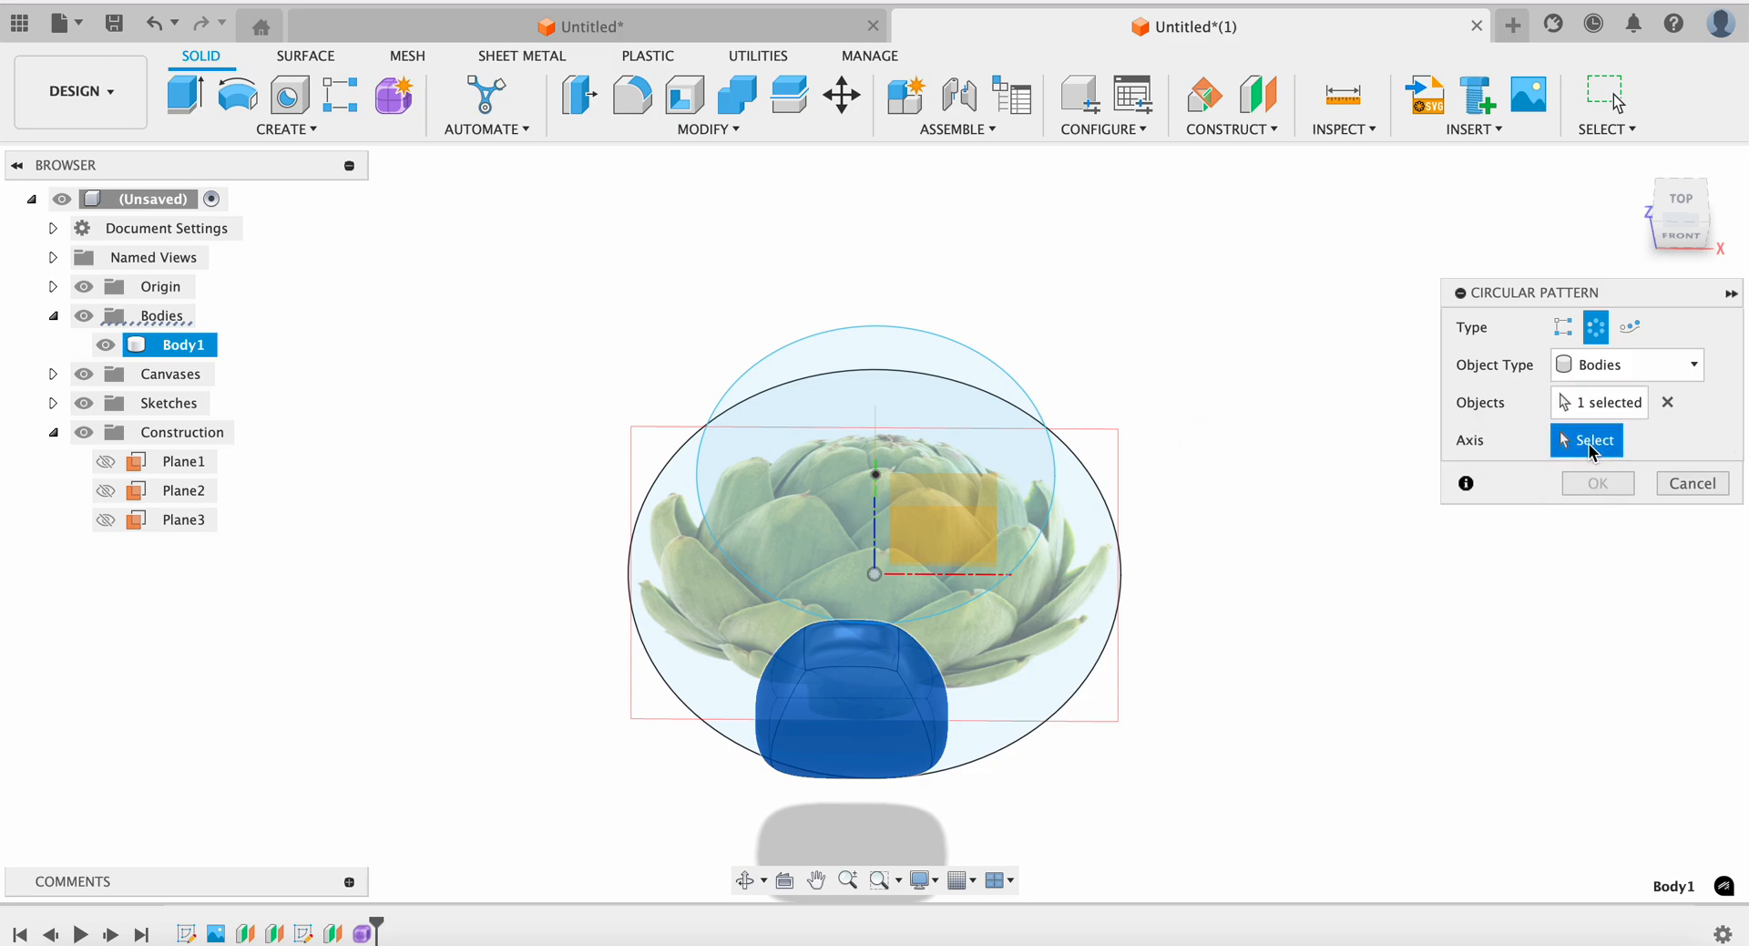
{"action": "left_click", "coordinate": [876, 526]}
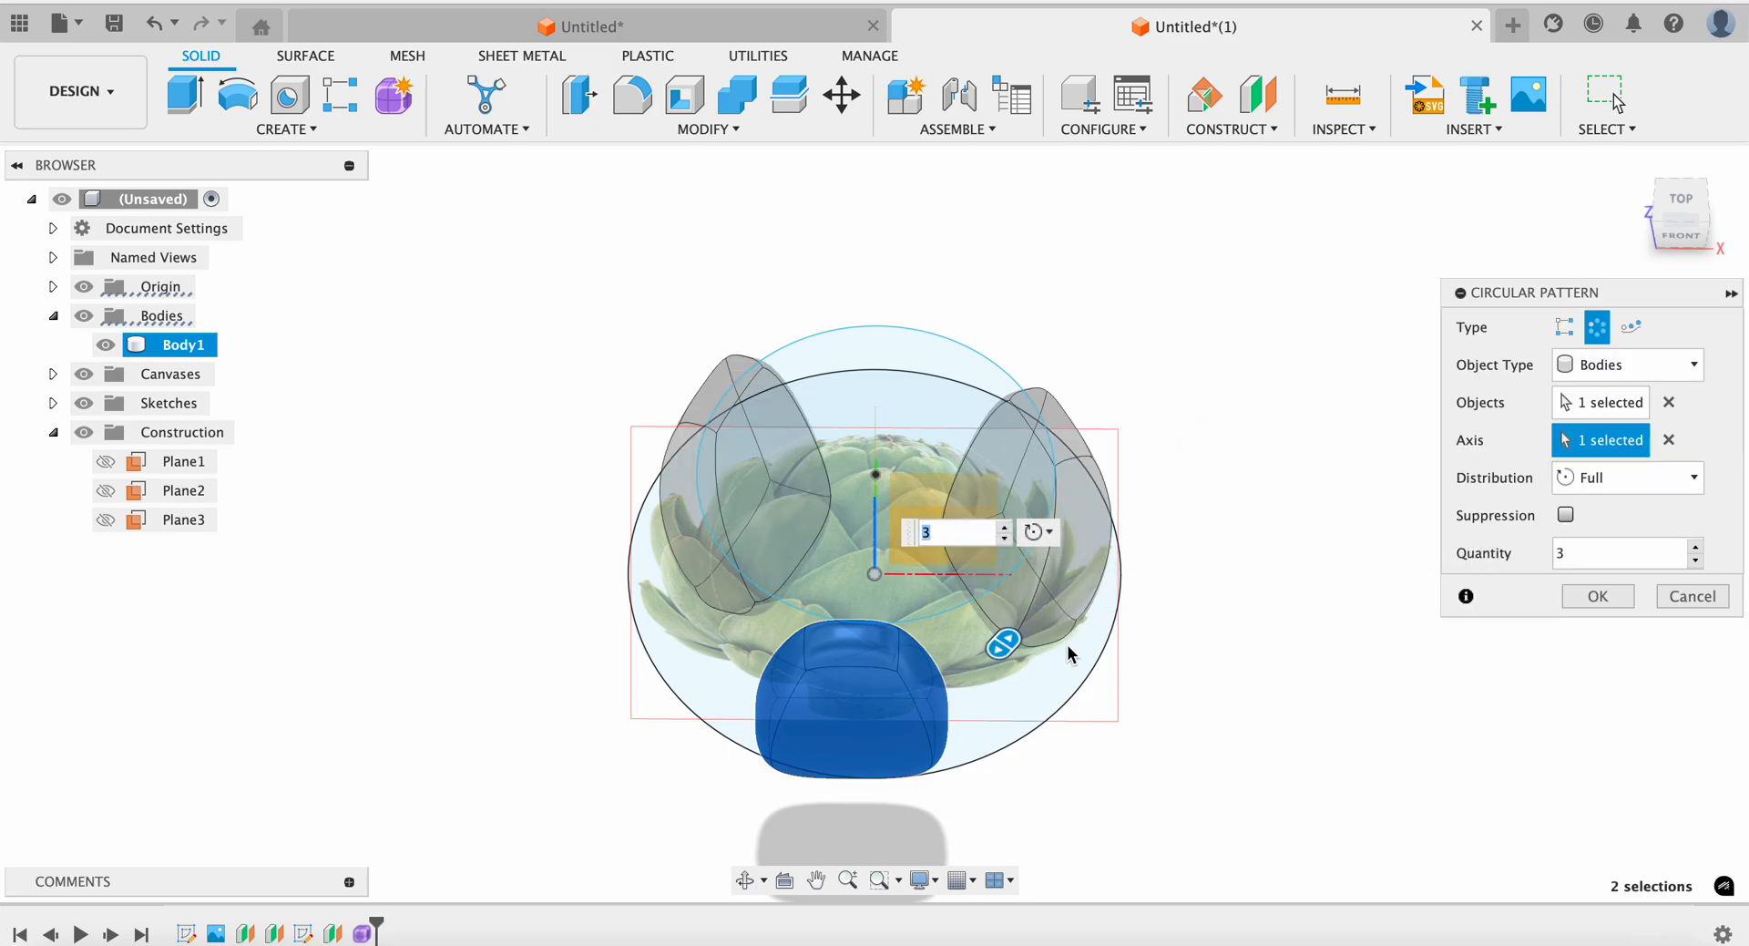
Set the circular pattern's quantity to 7 petals and create it
{"action": "left_click", "coordinate": [1005, 527]}
{"action": "left_click", "coordinate": [1005, 528]}
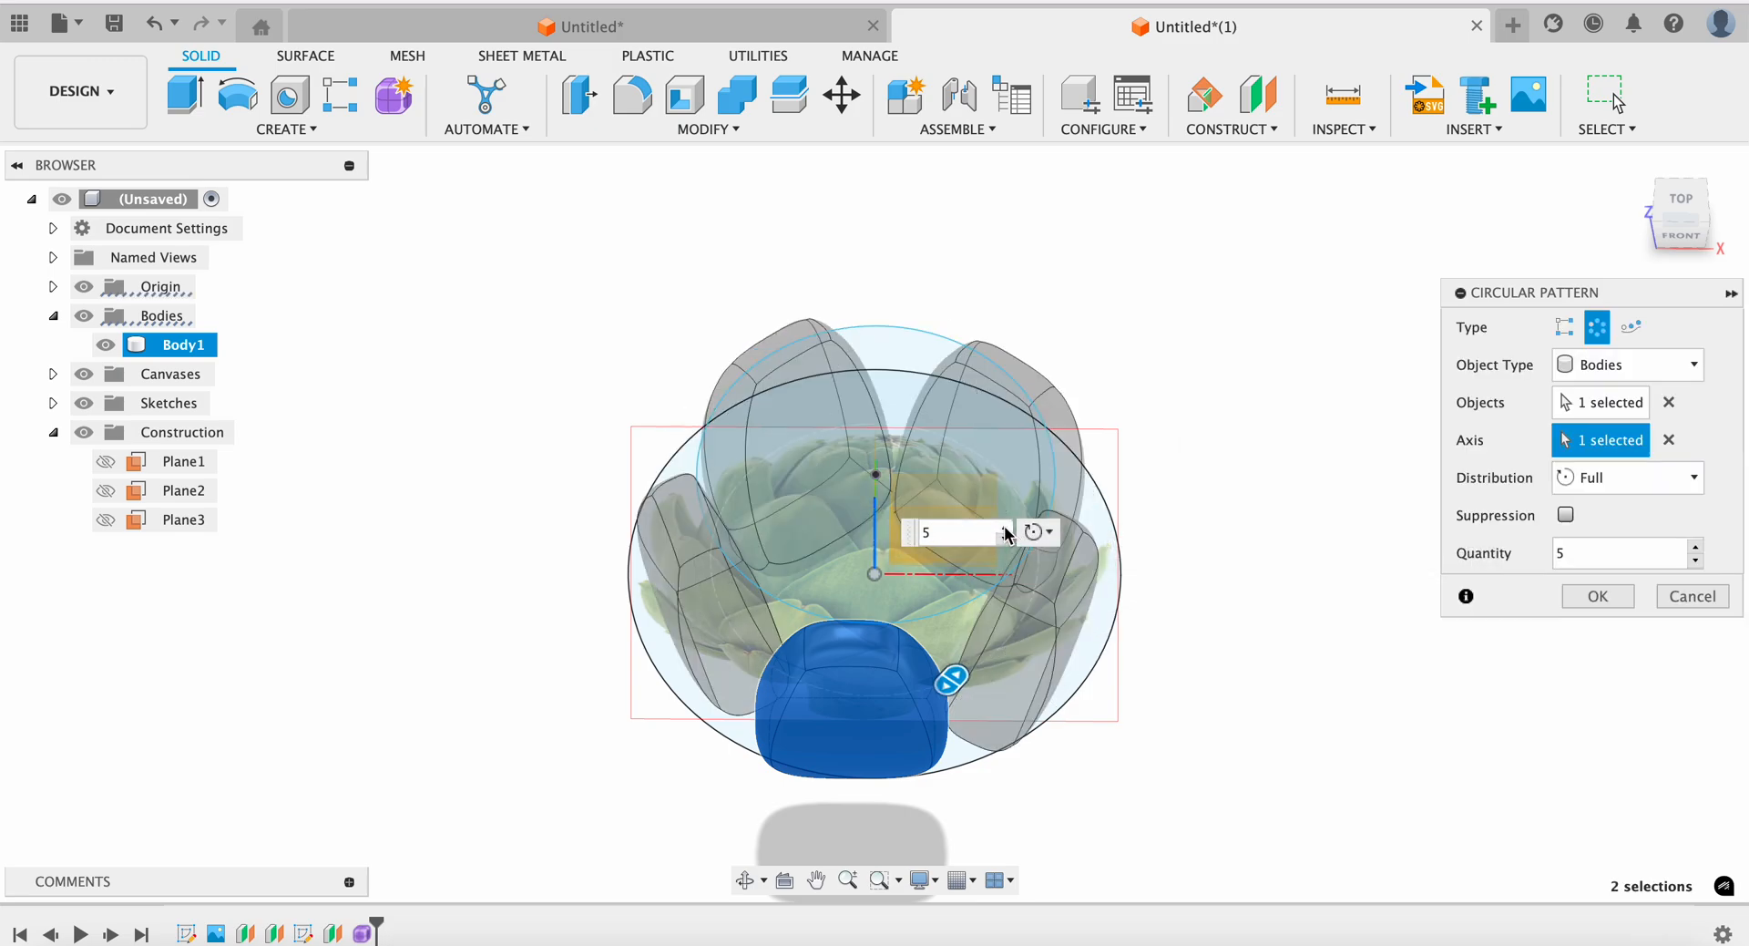
{"action": "left_click", "coordinate": [1005, 527]}
{"action": "left_click", "coordinate": [1005, 527]}
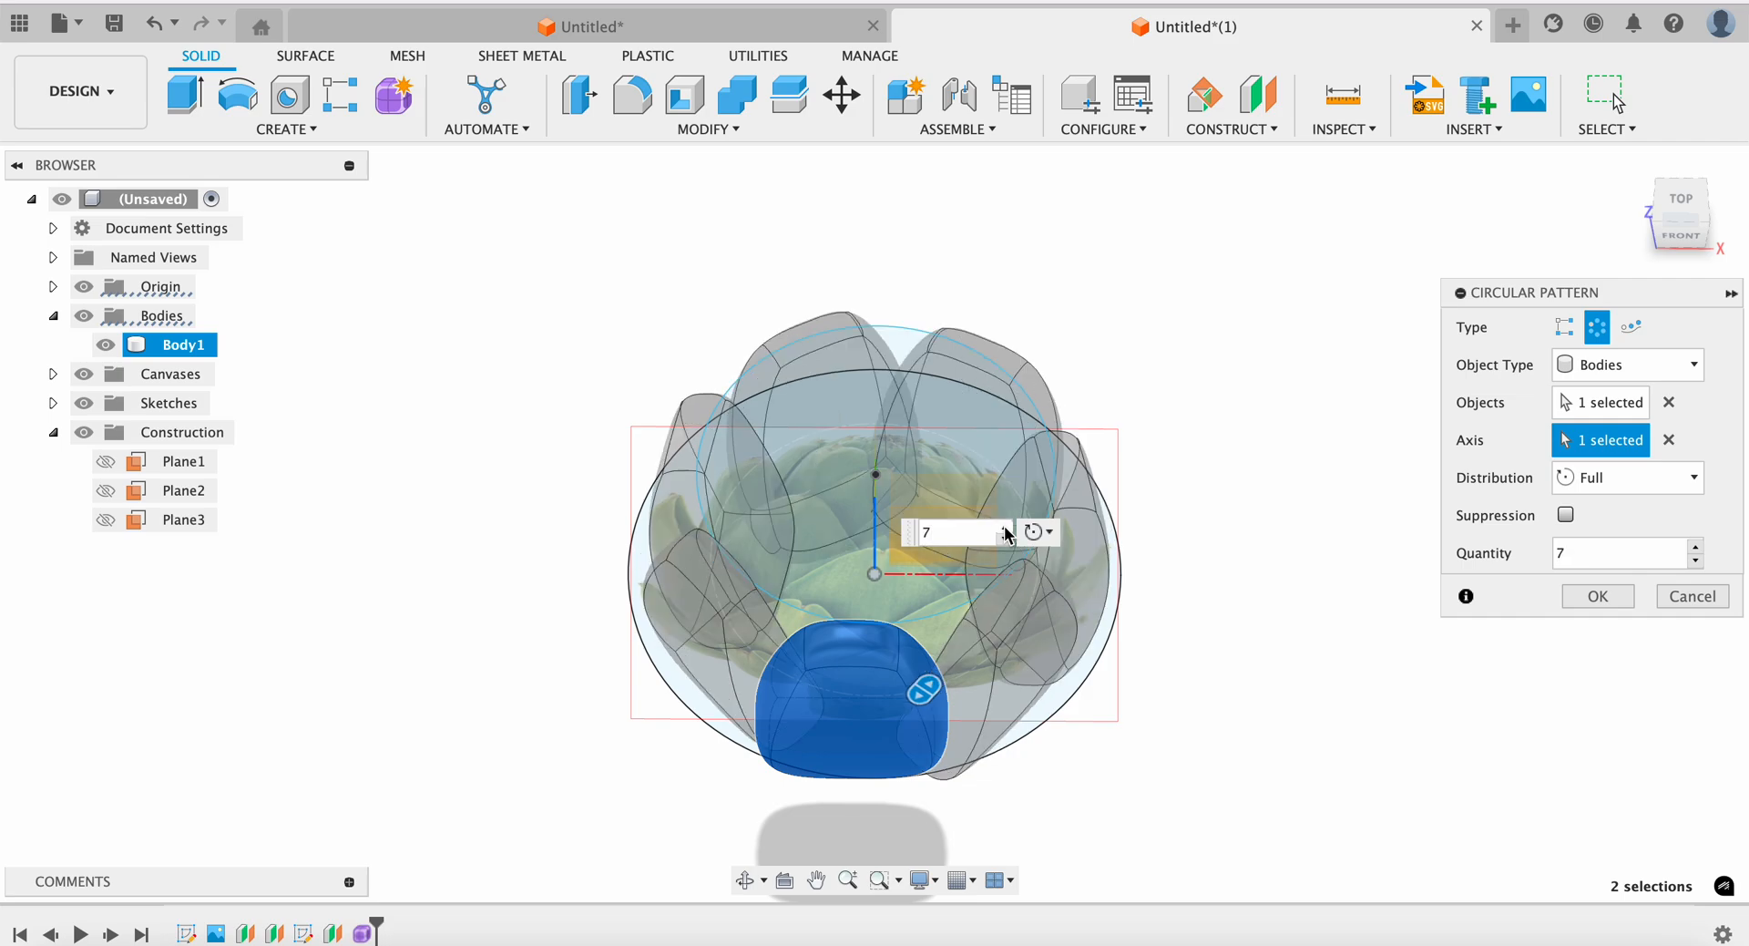
{"action": "left_click", "coordinate": [1702, 232]}
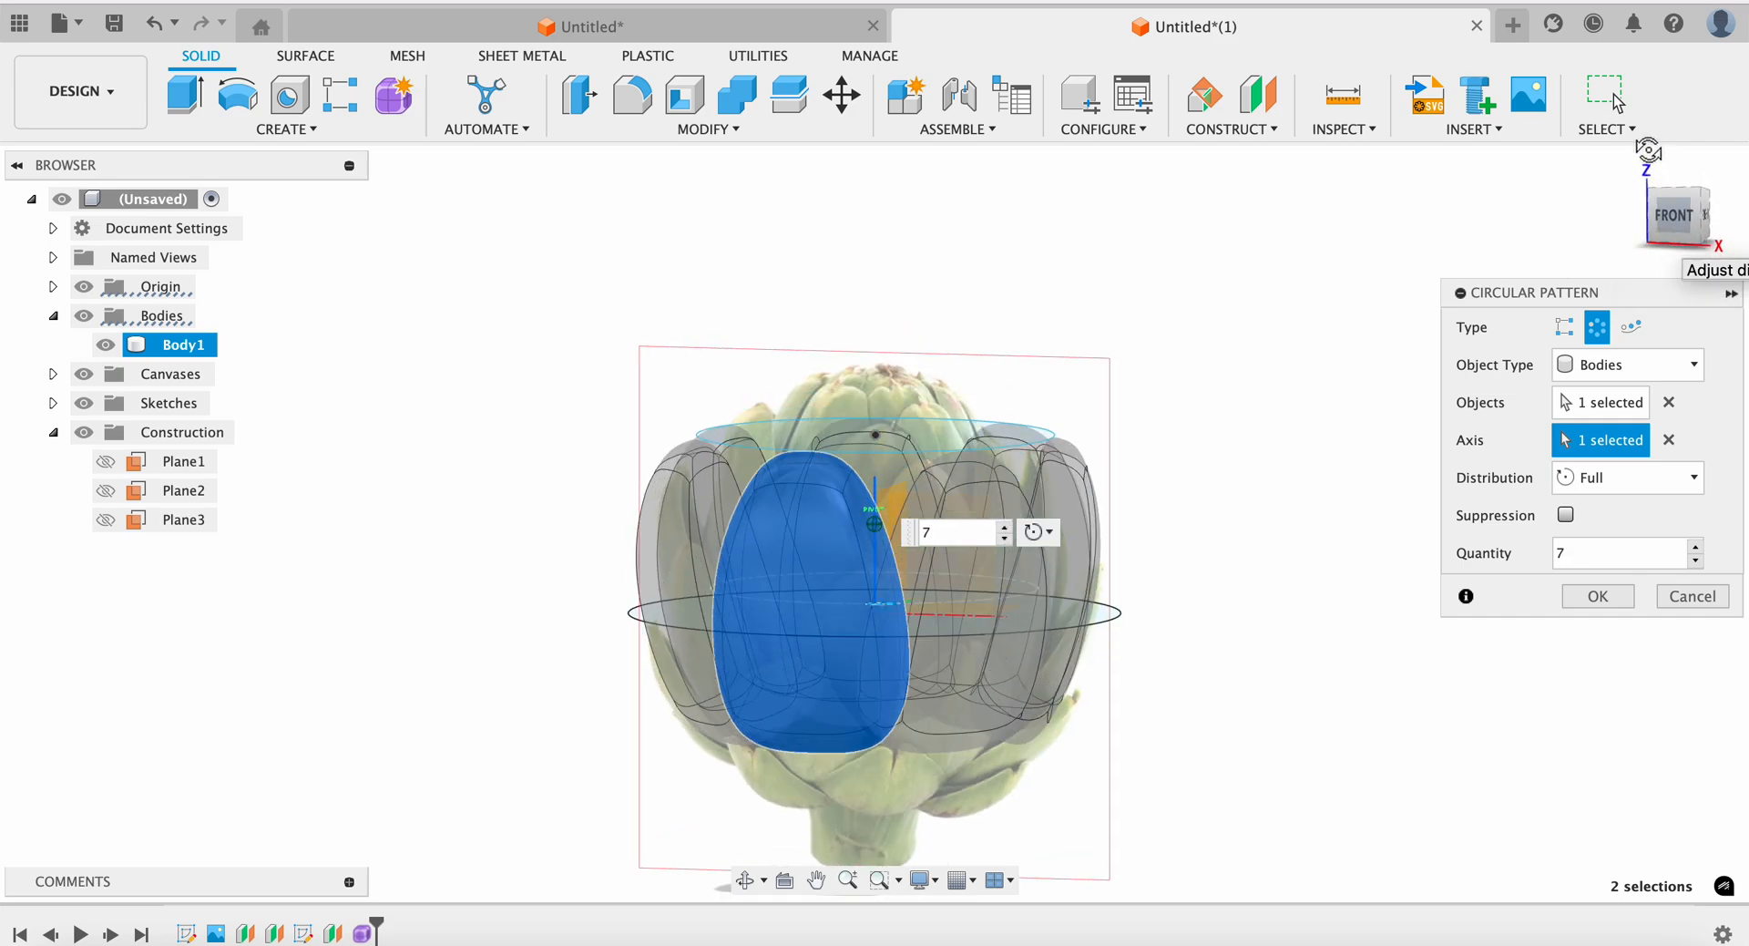
{"action": "left_click", "coordinate": [1598, 597]}
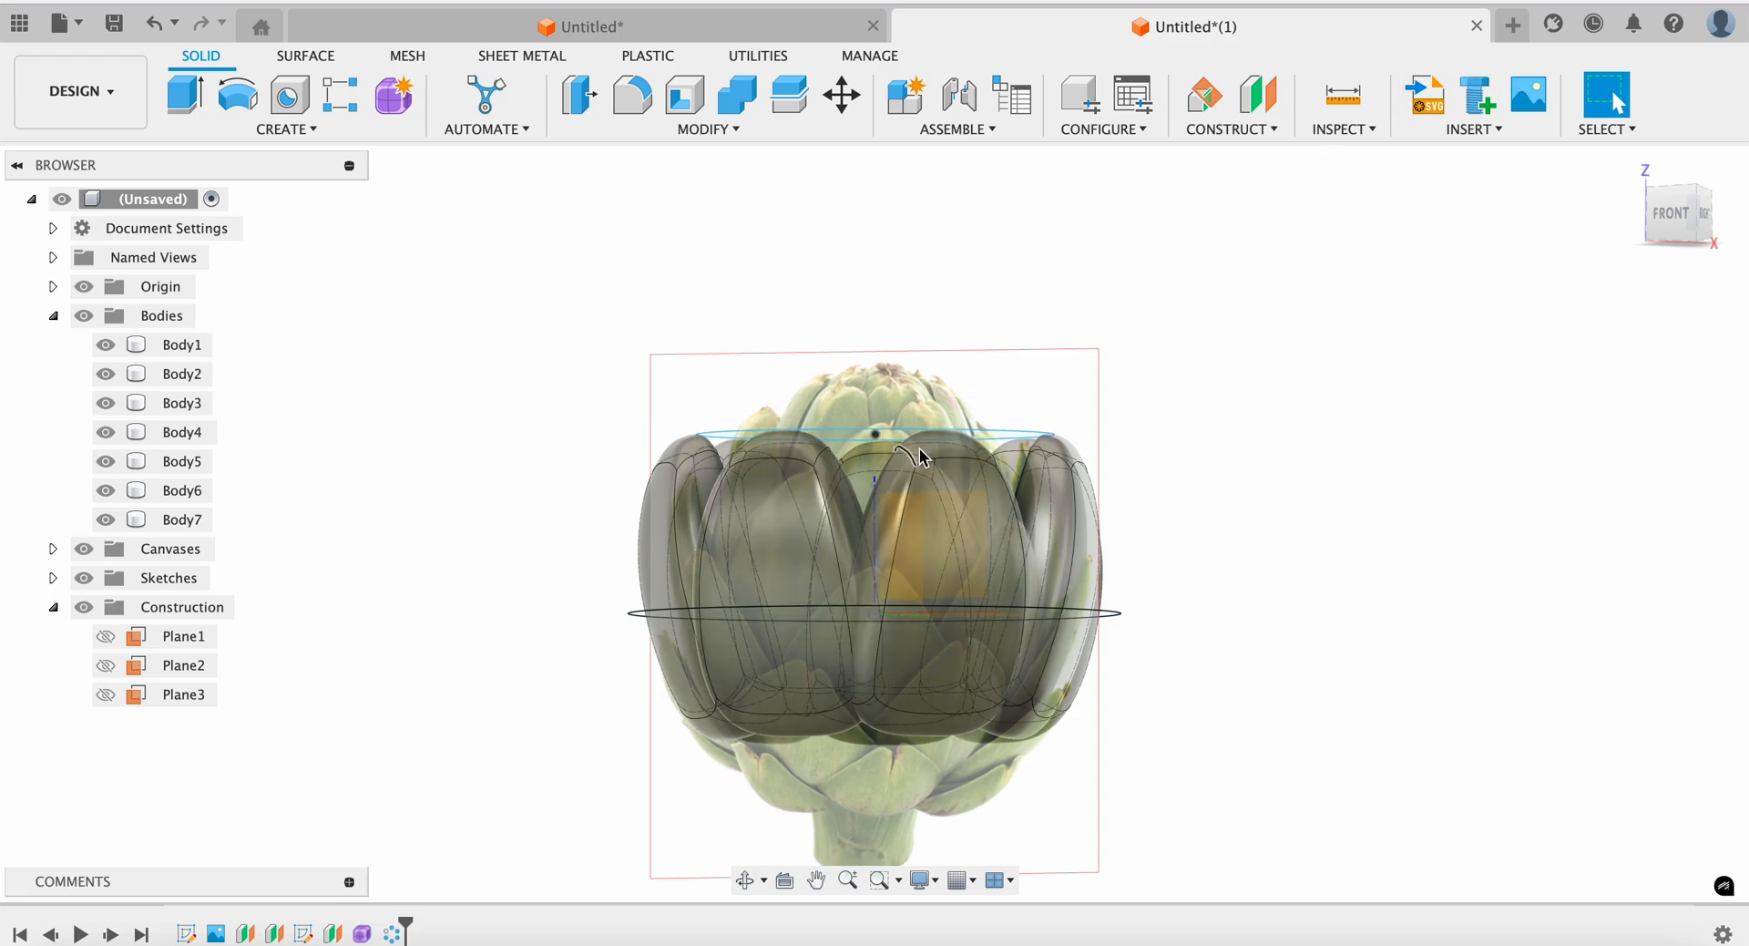
Create a new form with a centred box on the XZ plane, about 9.1 mm long, 20.6 mm wide and 4.6 mm high
{"action": "left_click_drag", "start_coordinate": [1676, 221], "coordinate": [1676, 252]}
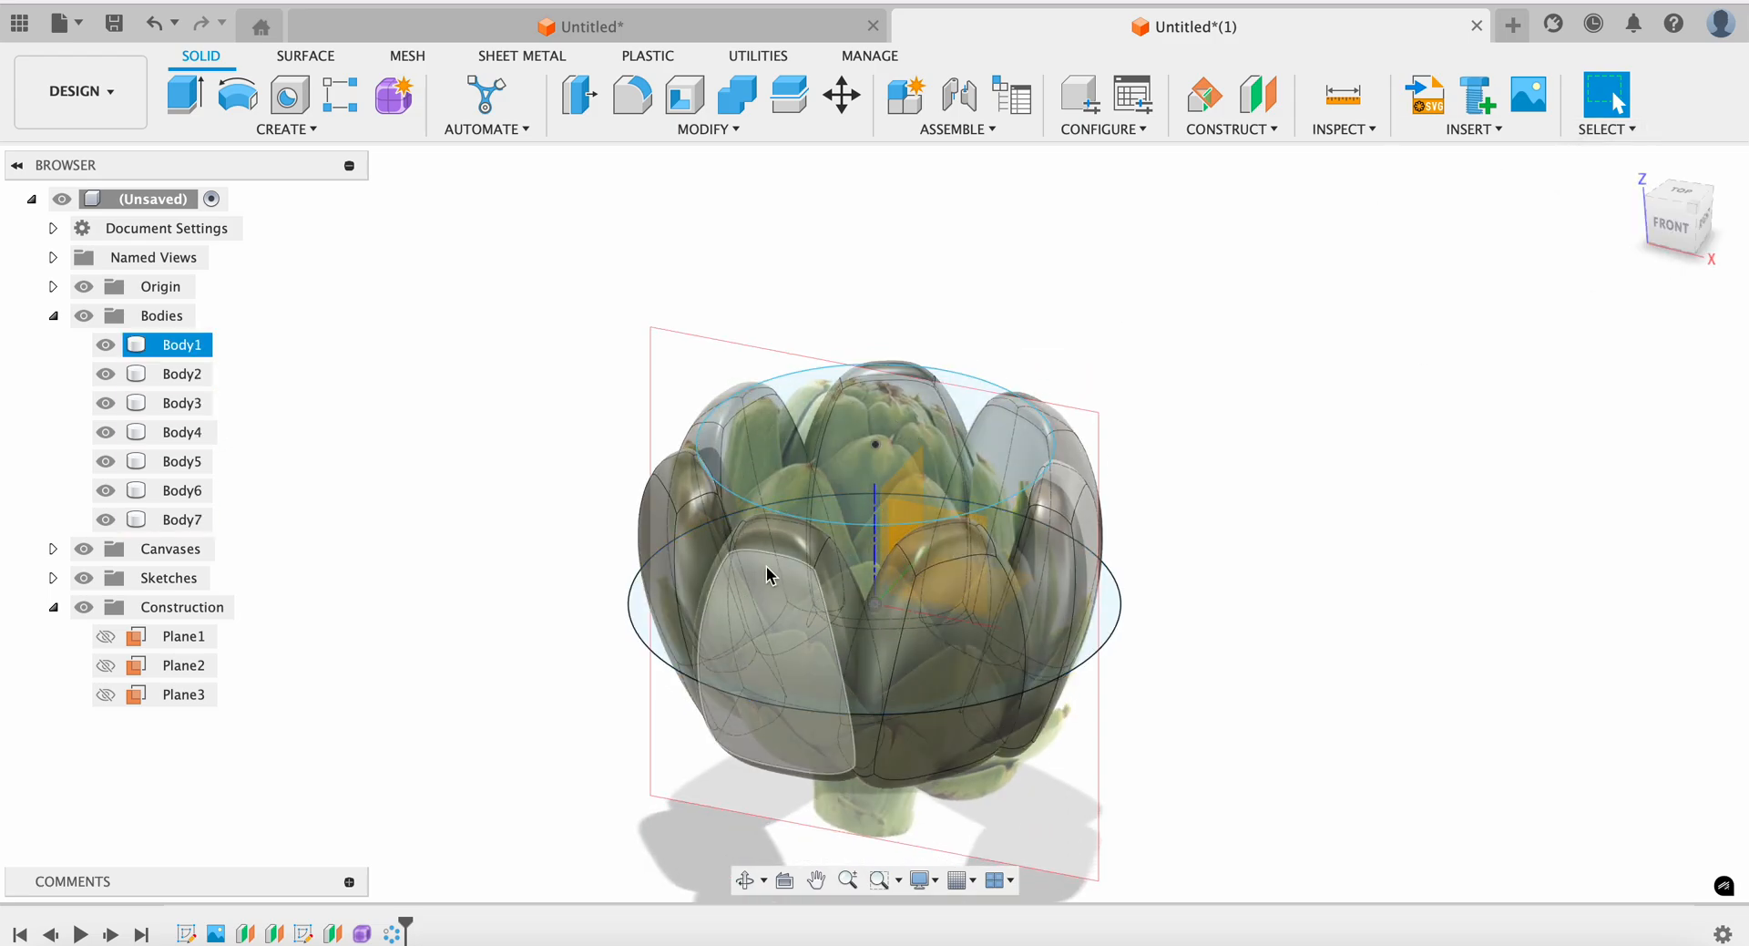
{"action": "left_click", "coordinate": [394, 94]}
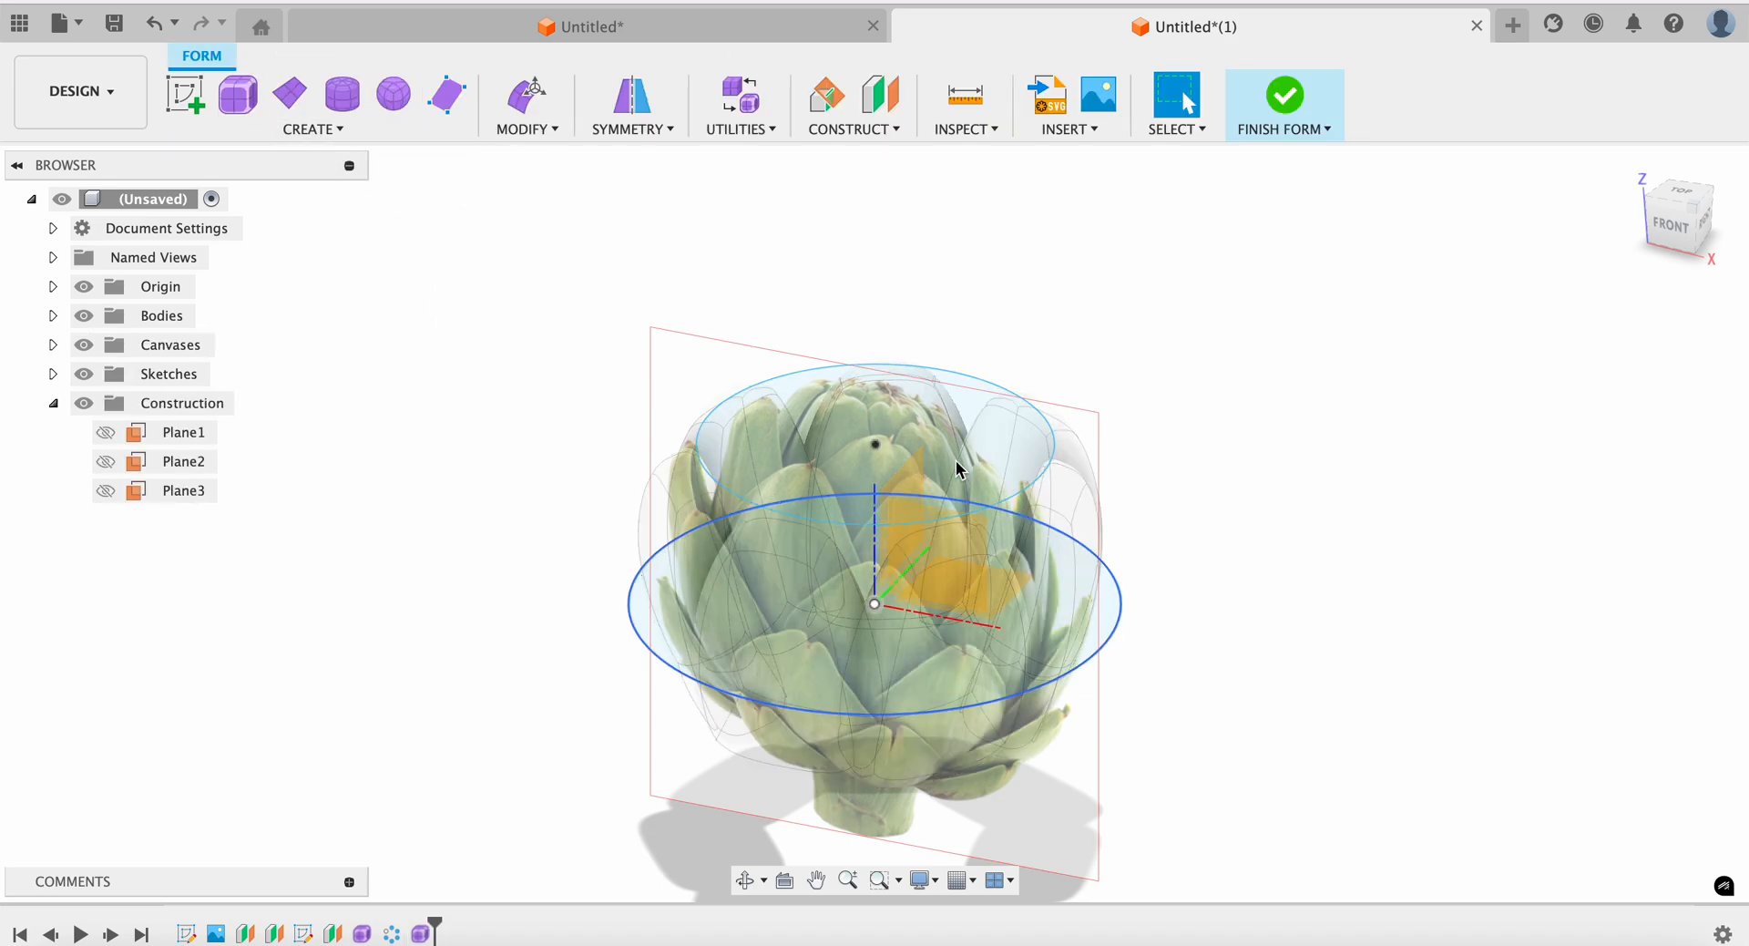
{"action": "left_click", "coordinate": [938, 551]}
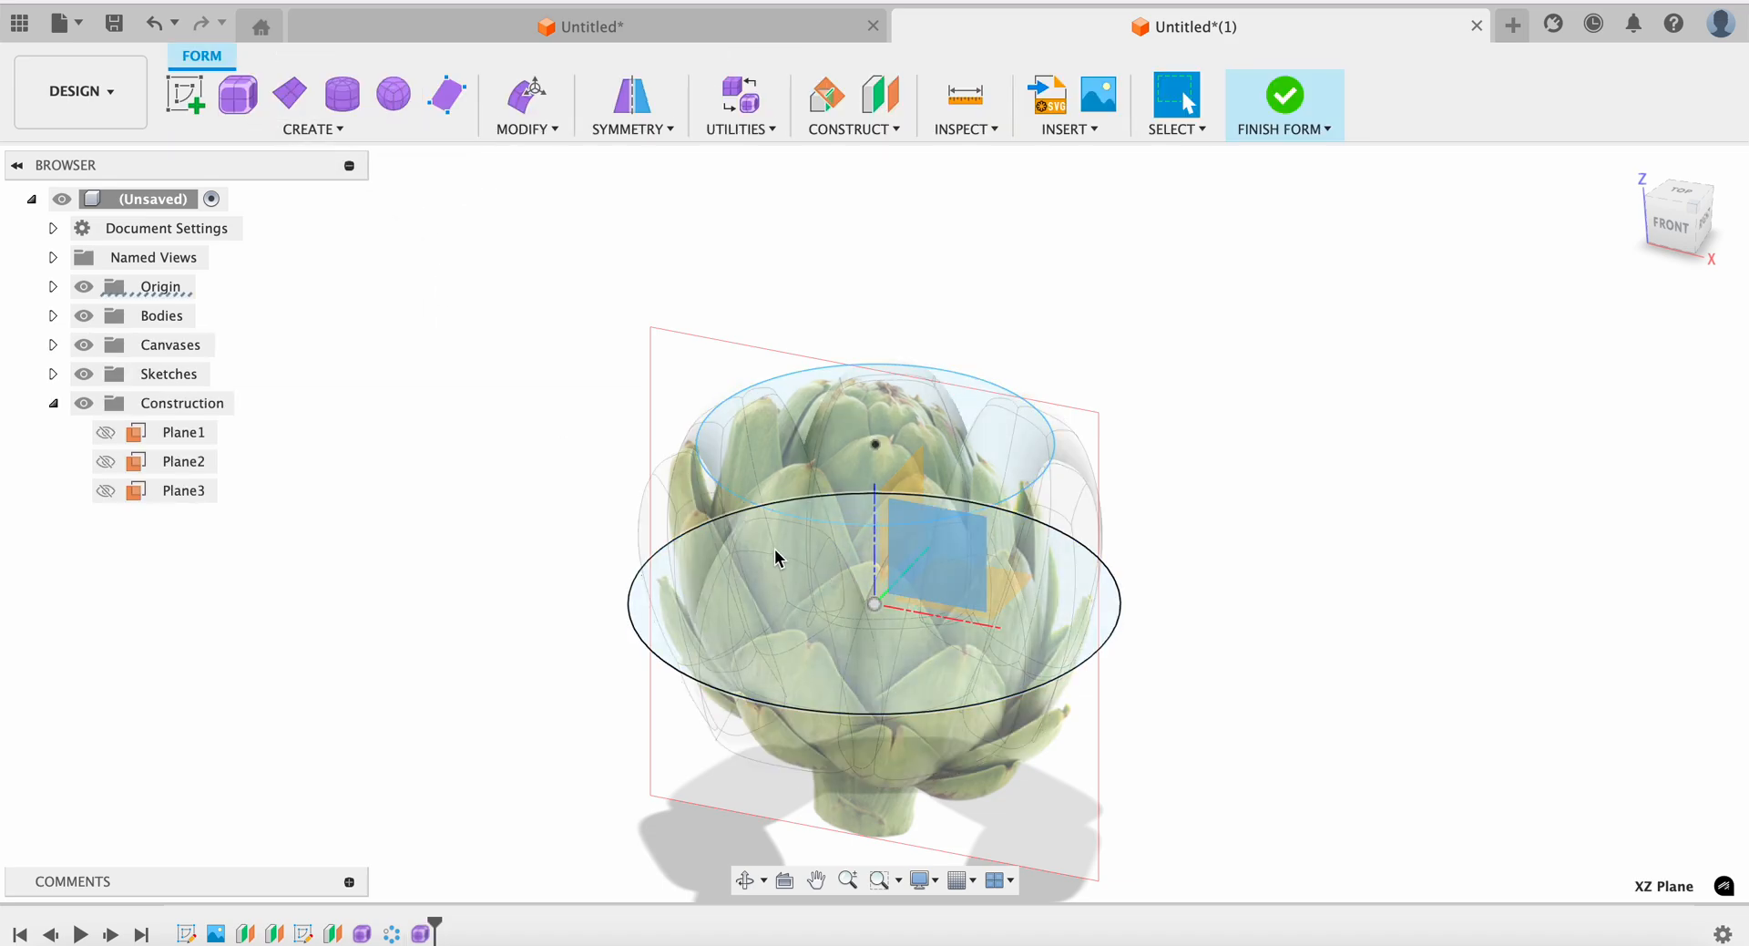
{"action": "left_click", "coordinate": [239, 94]}
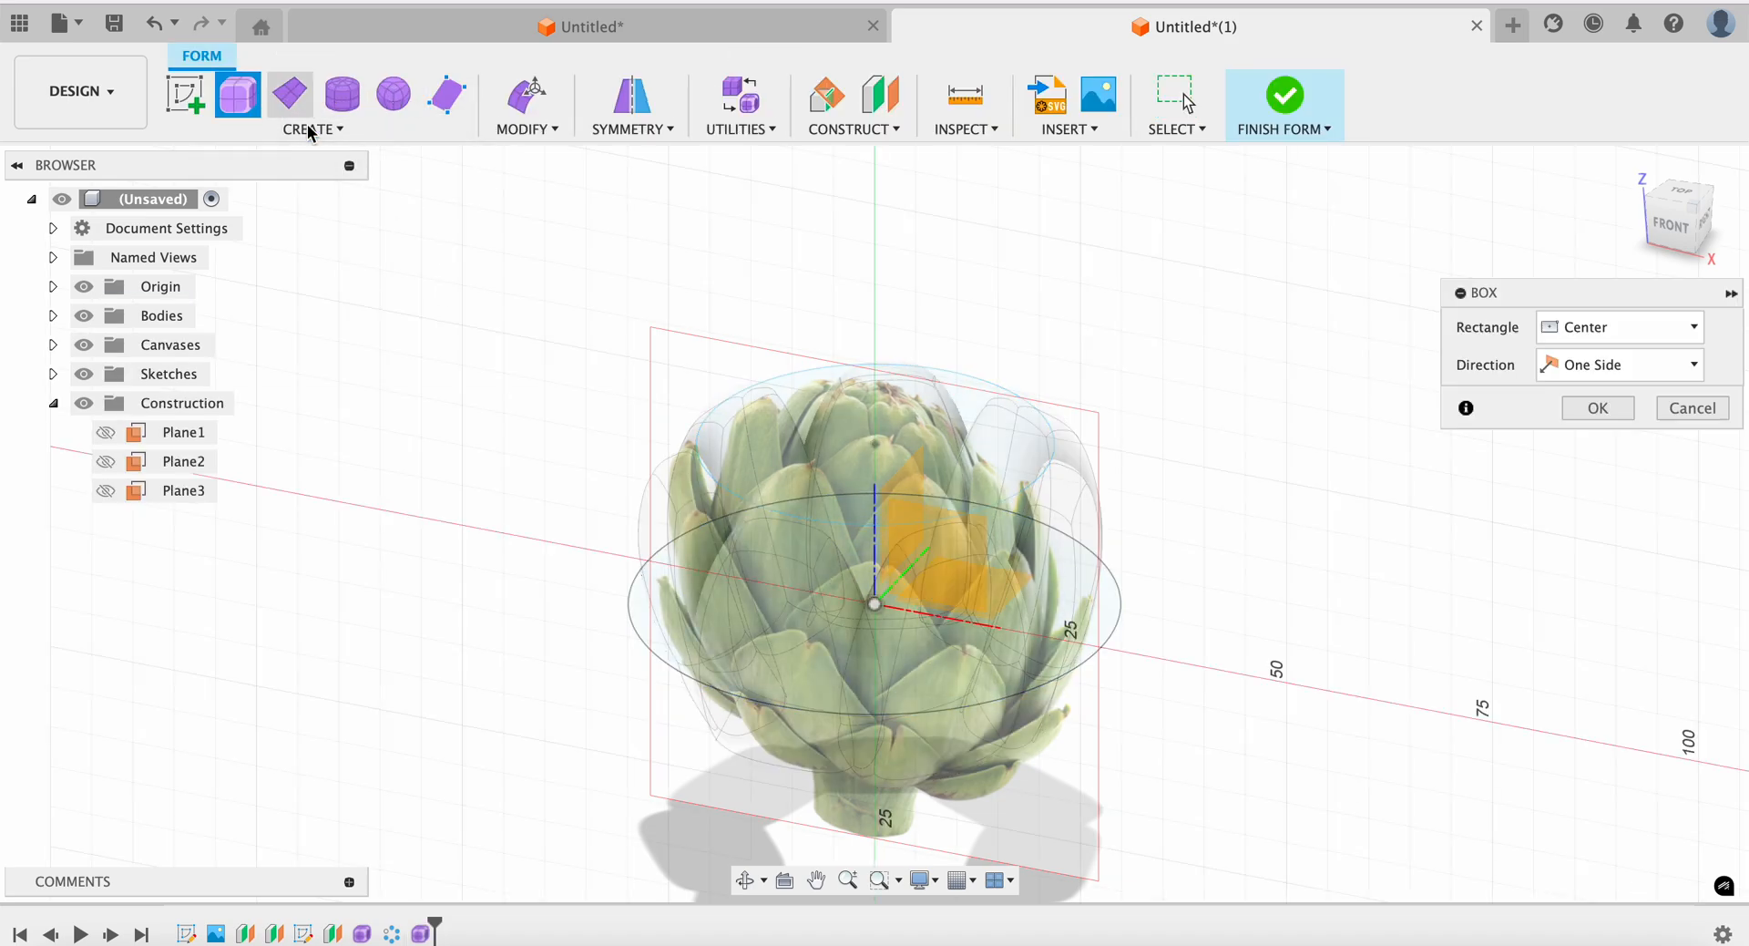
{"action": "left_click", "coordinate": [796, 597]}
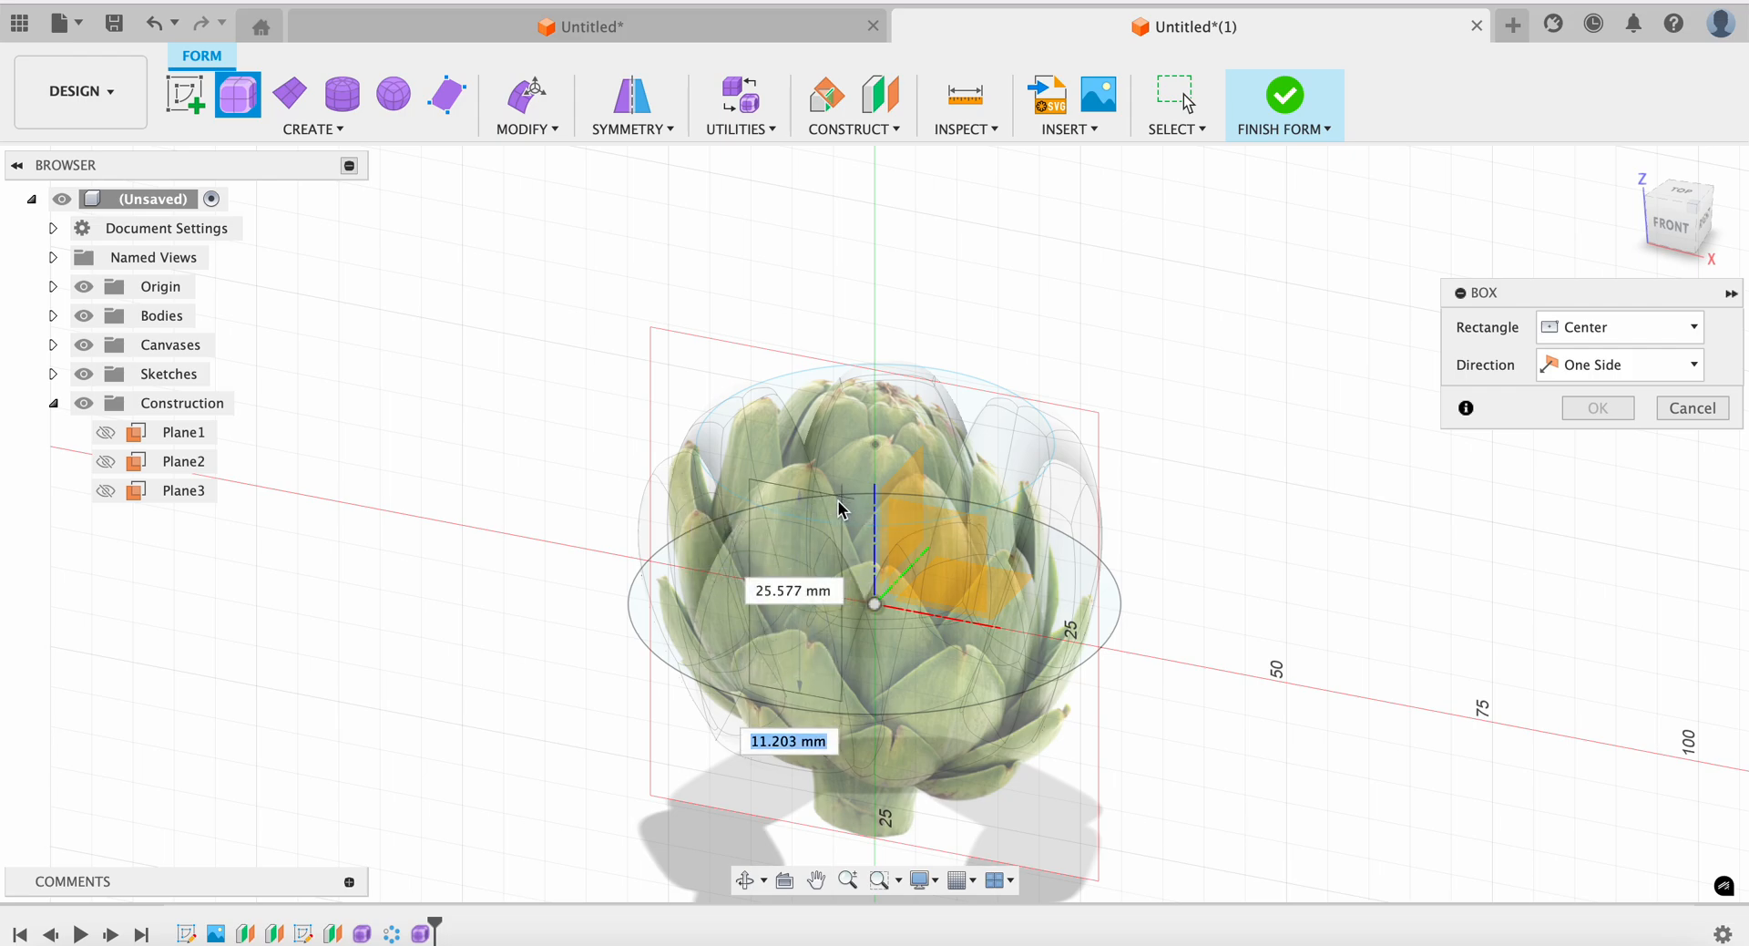
{"action": "left_click", "coordinate": [834, 500]}
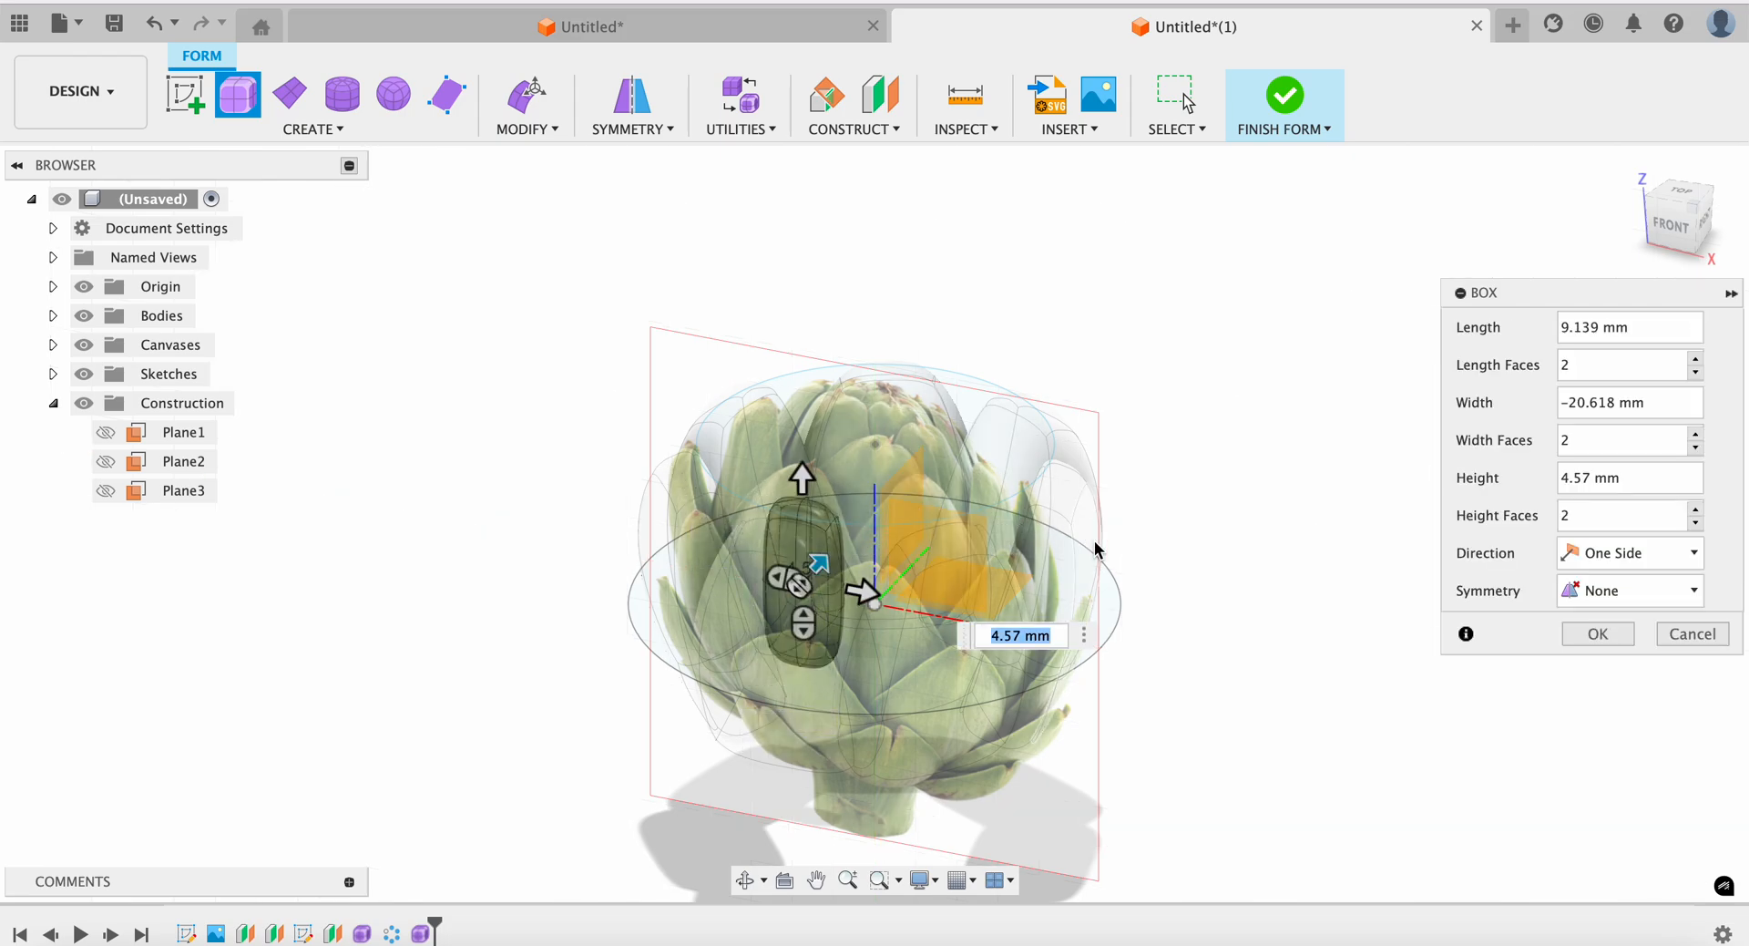
{"action": "left_click", "coordinate": [1670, 228]}
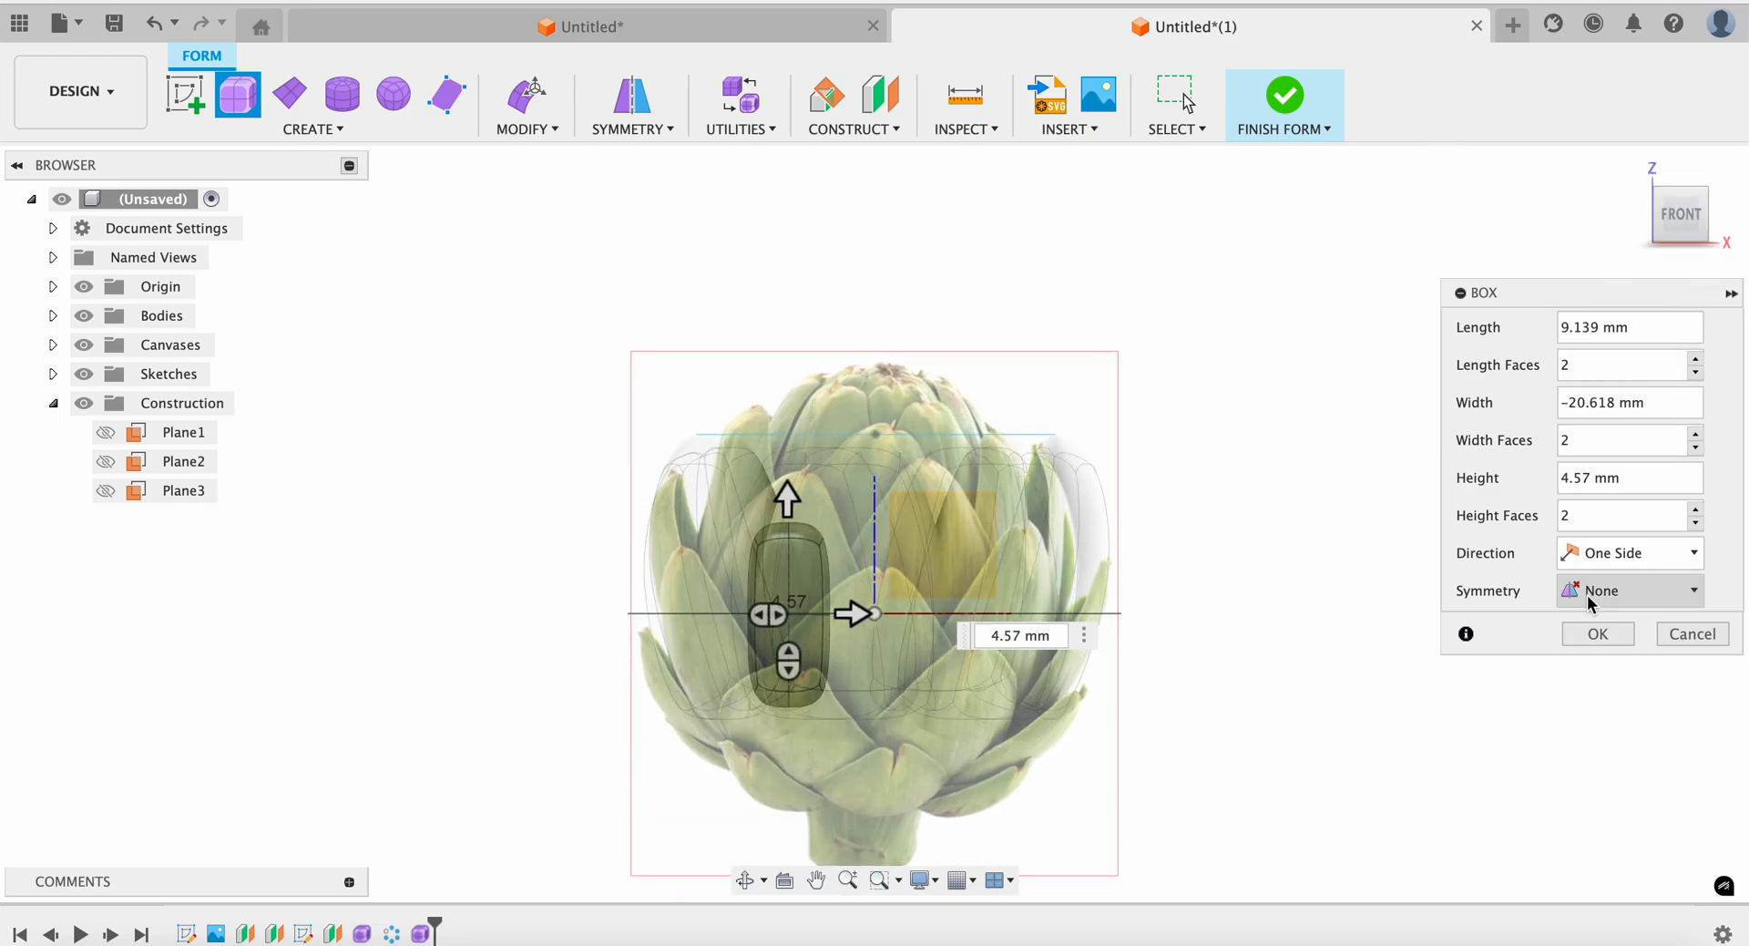
{"action": "left_click", "coordinate": [1599, 633]}
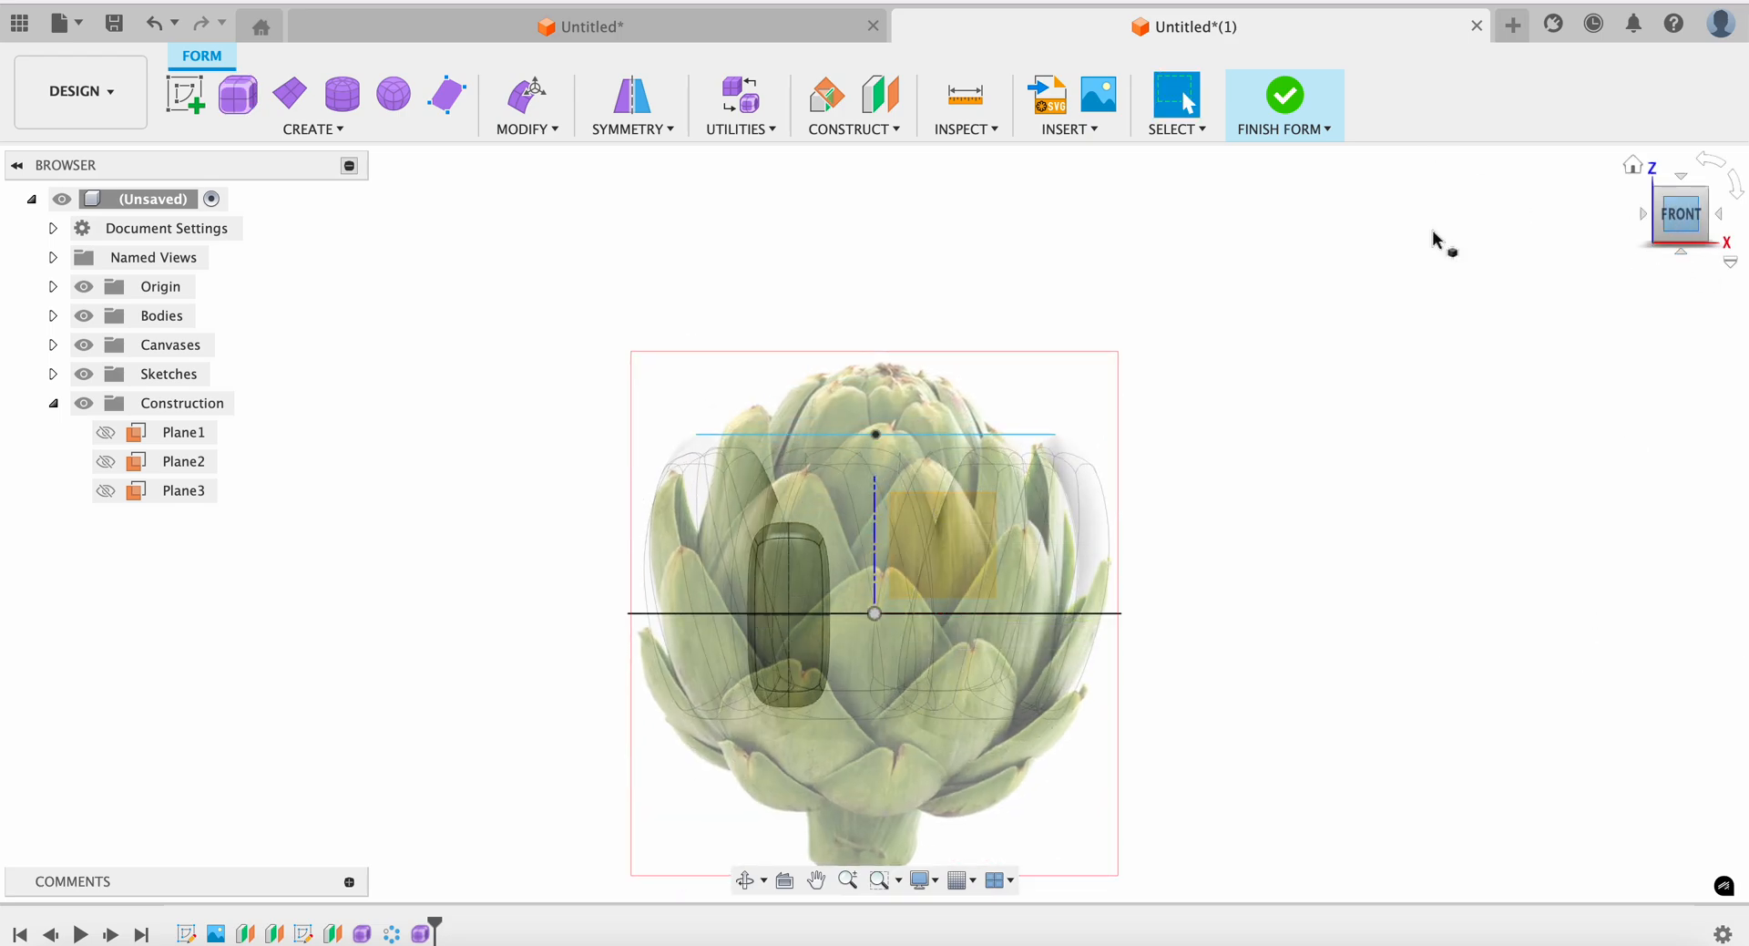
Edit the form to move the whole new box 10 mm outwards from the centre (-10 mm) and raise it 15 mm
{"action": "left_click", "coordinate": [529, 98]}
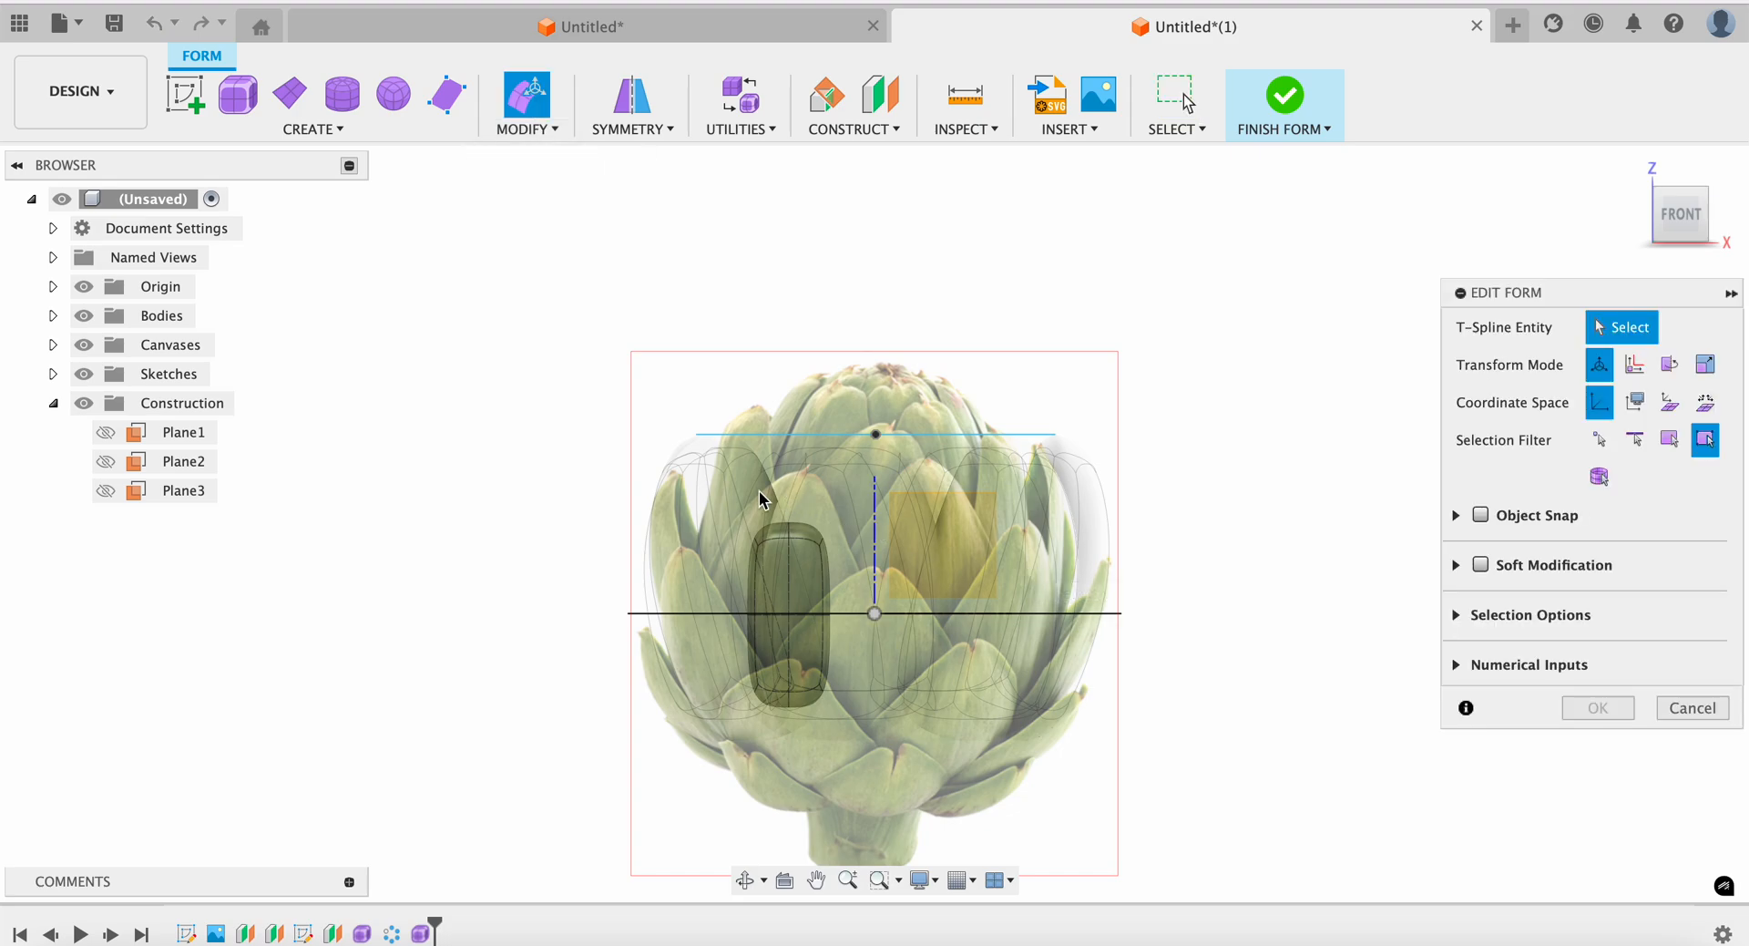
{"action": "left_click_drag", "start_coordinate": [687, 534], "coordinate": [888, 780]}
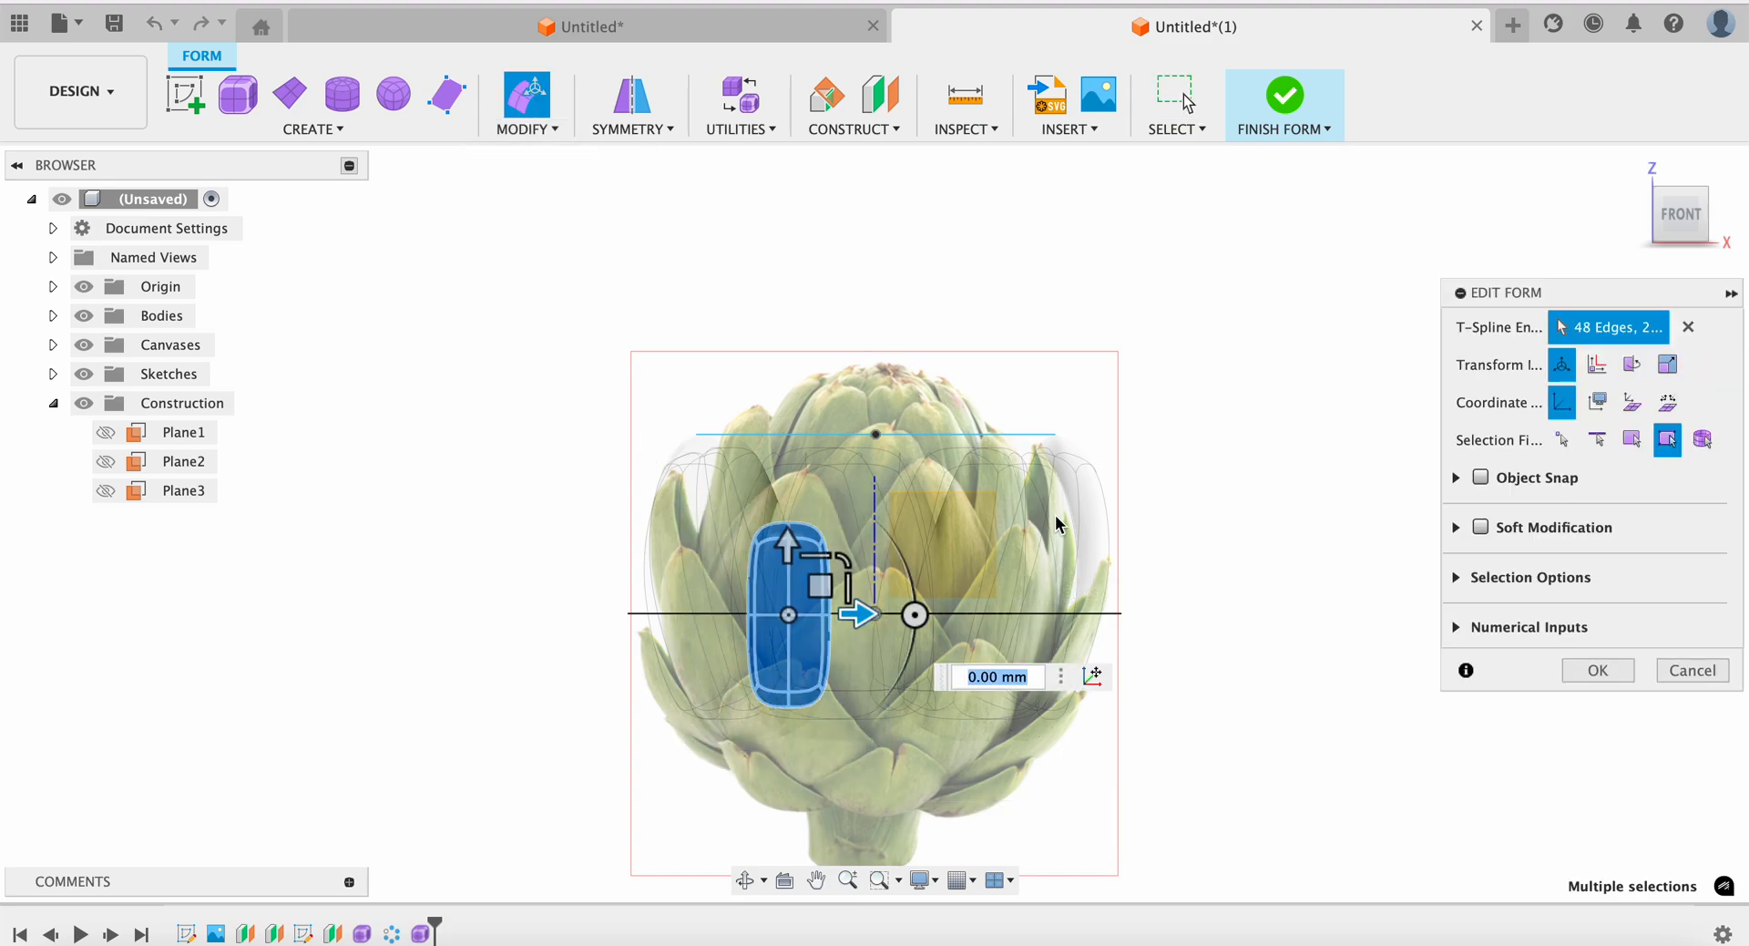
{"action": "left_click_drag", "start_coordinate": [1660, 214], "coordinate": [1455, 226]}
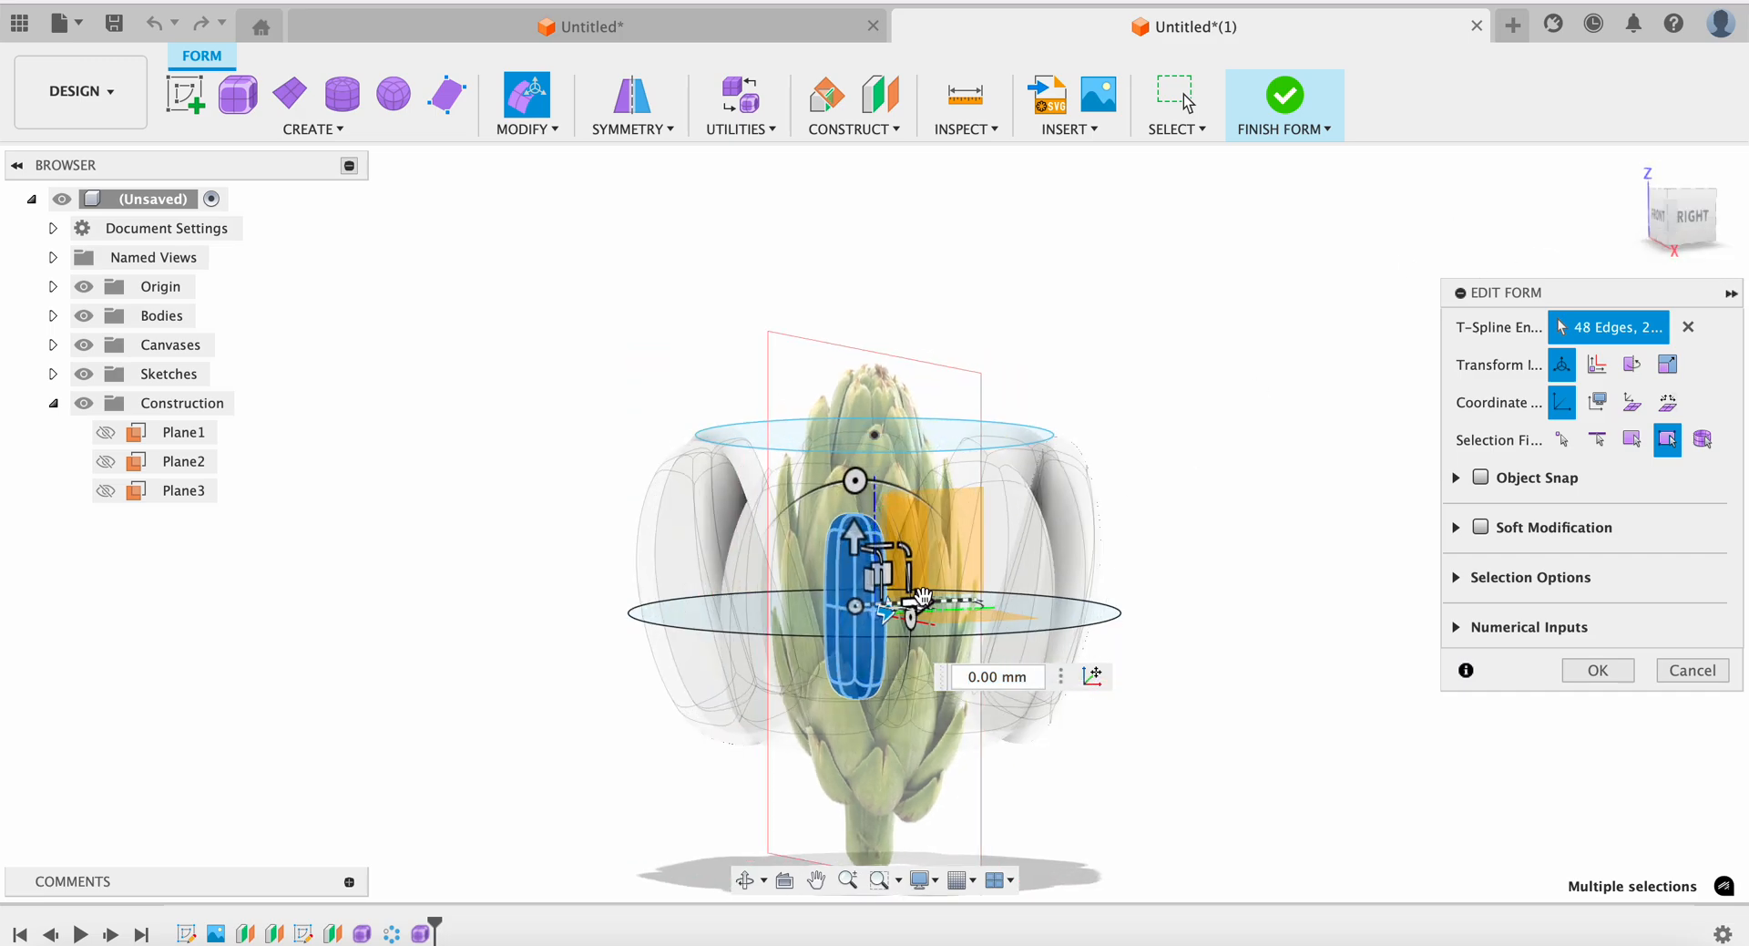
{"action": "left_click_drag", "start_coordinate": [922, 596], "coordinate": [839, 605]}
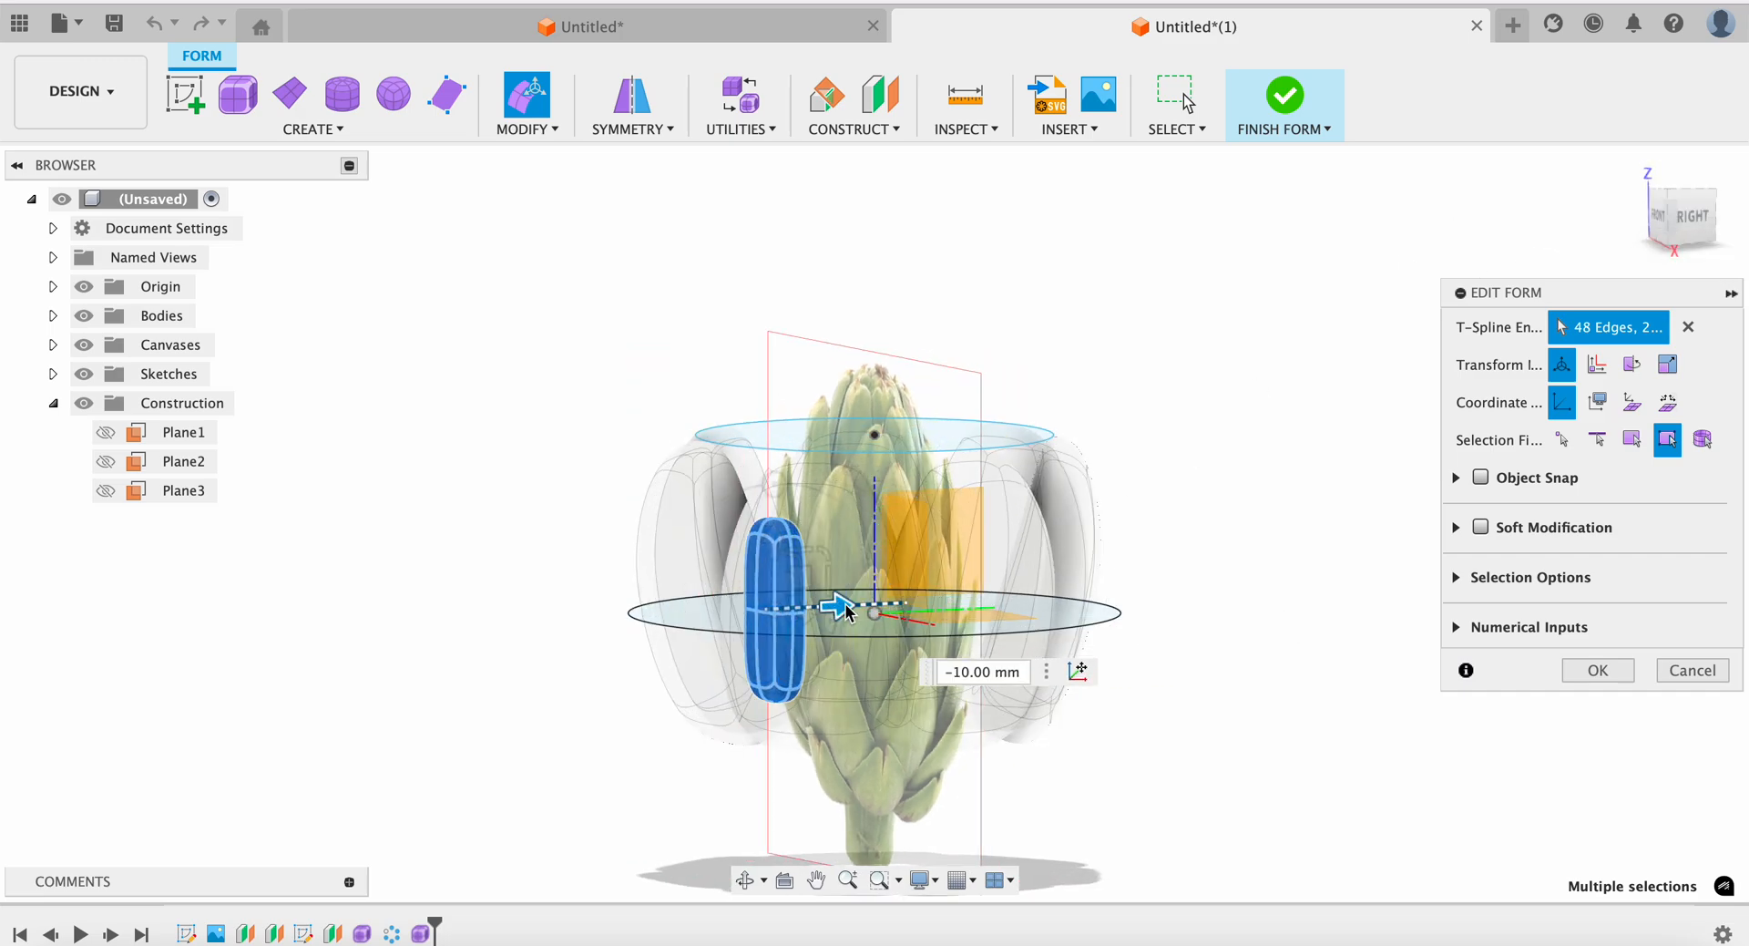
{"action": "left_click", "coordinate": [1700, 231]}
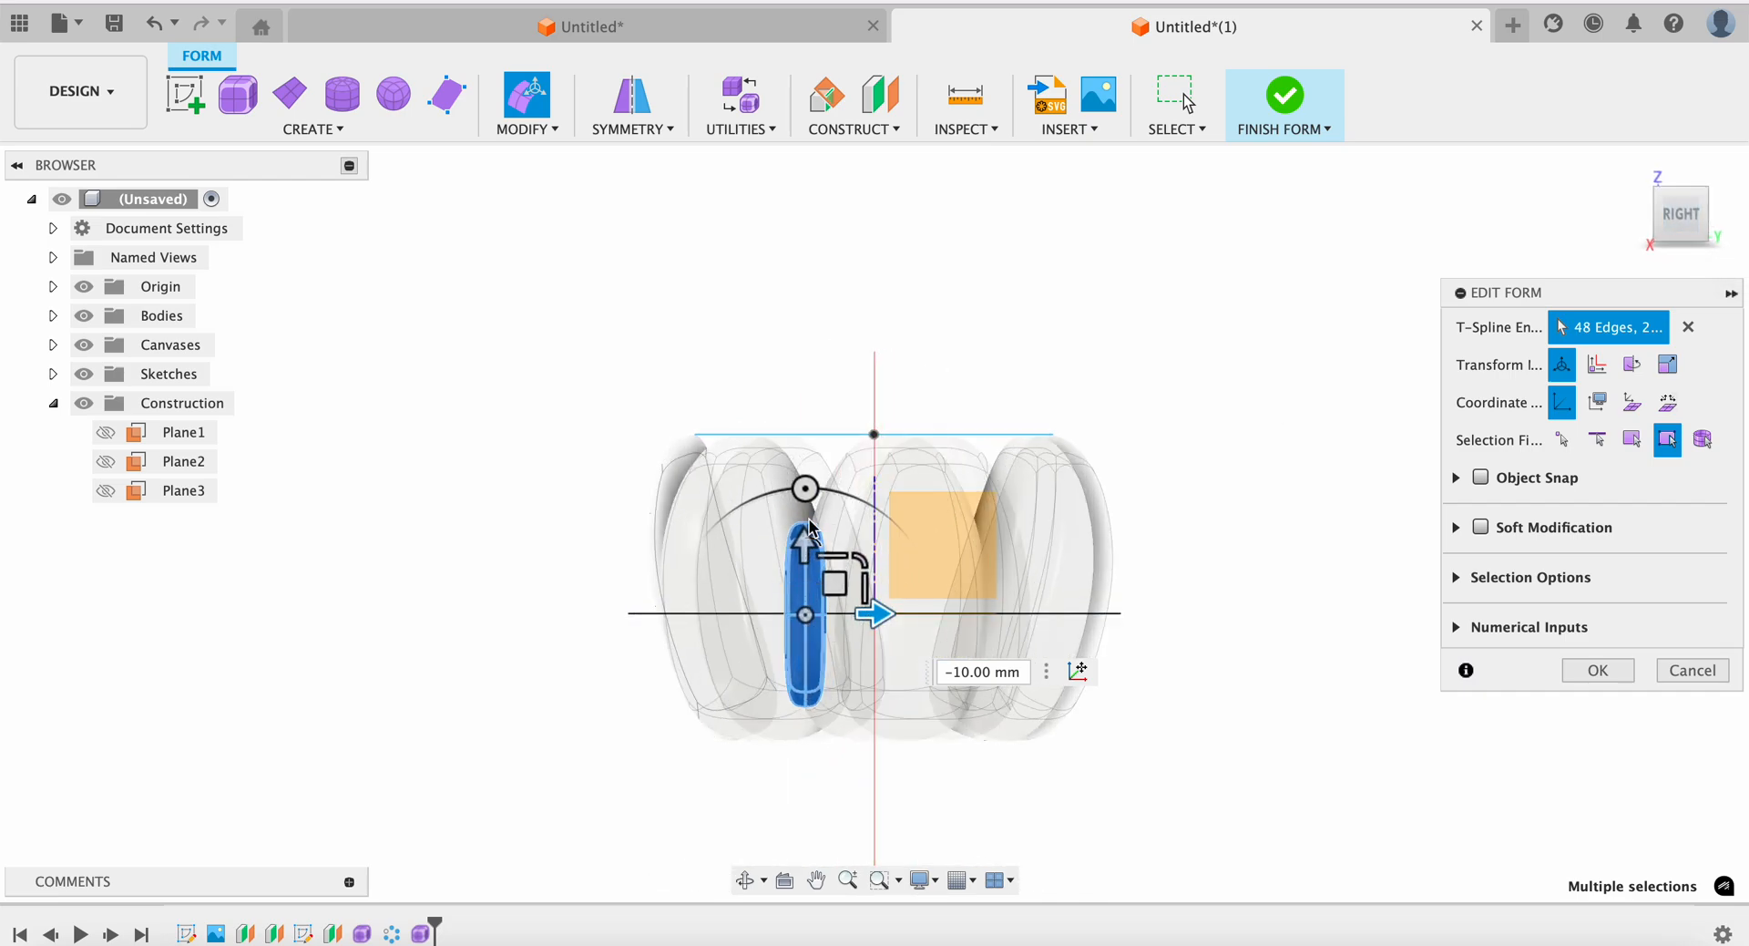
{"action": "left_click_drag", "start_coordinate": [805, 537], "coordinate": [809, 414]}
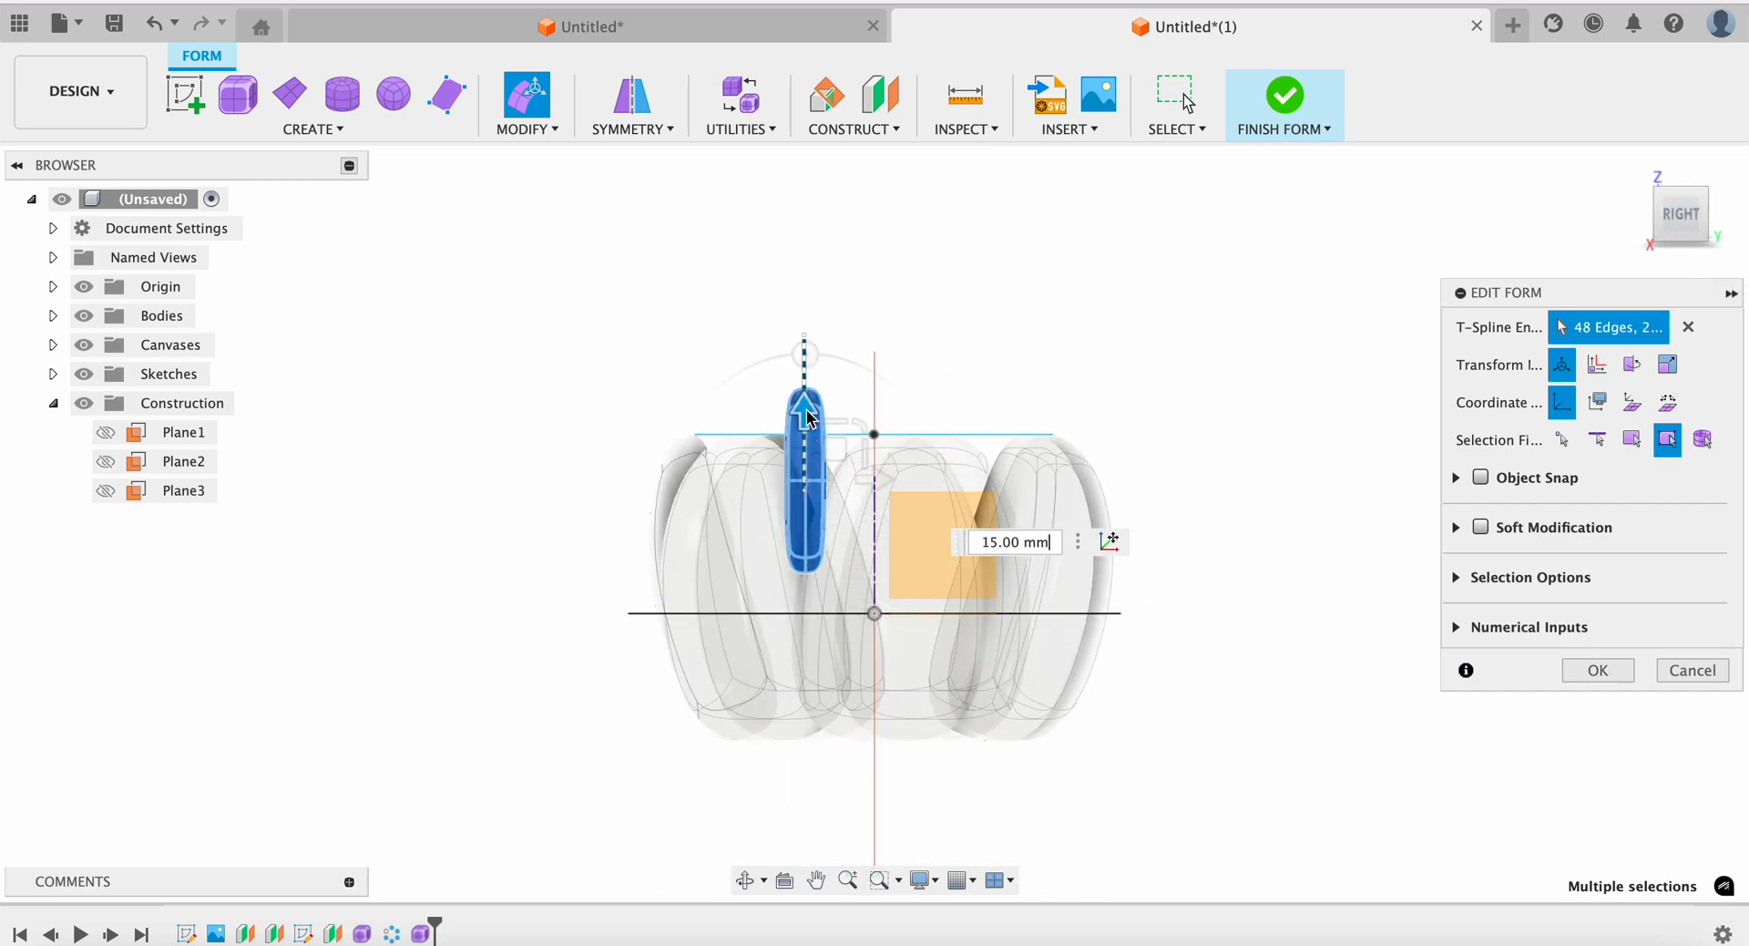
Shift the box form further outwards and tilt it 15 degrees, upper end outwards
{"action": "left_click_drag", "start_coordinate": [883, 483], "coordinate": [811, 490]}
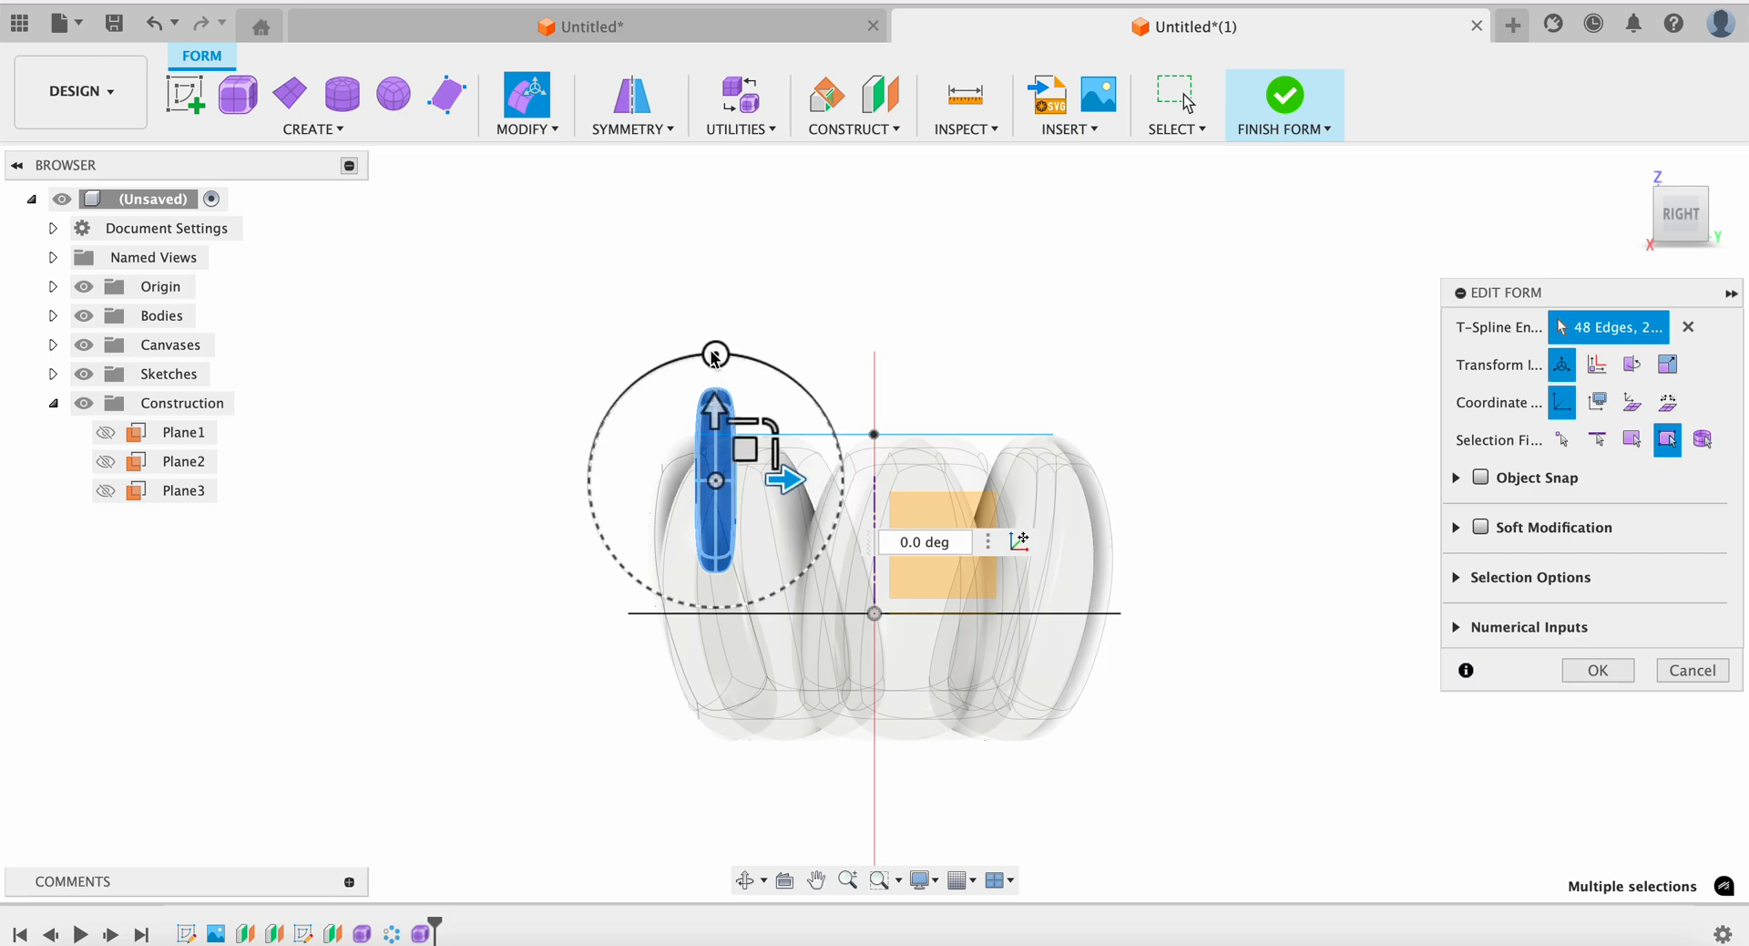
{"action": "left_click_drag", "start_coordinate": [715, 357], "coordinate": [682, 361]}
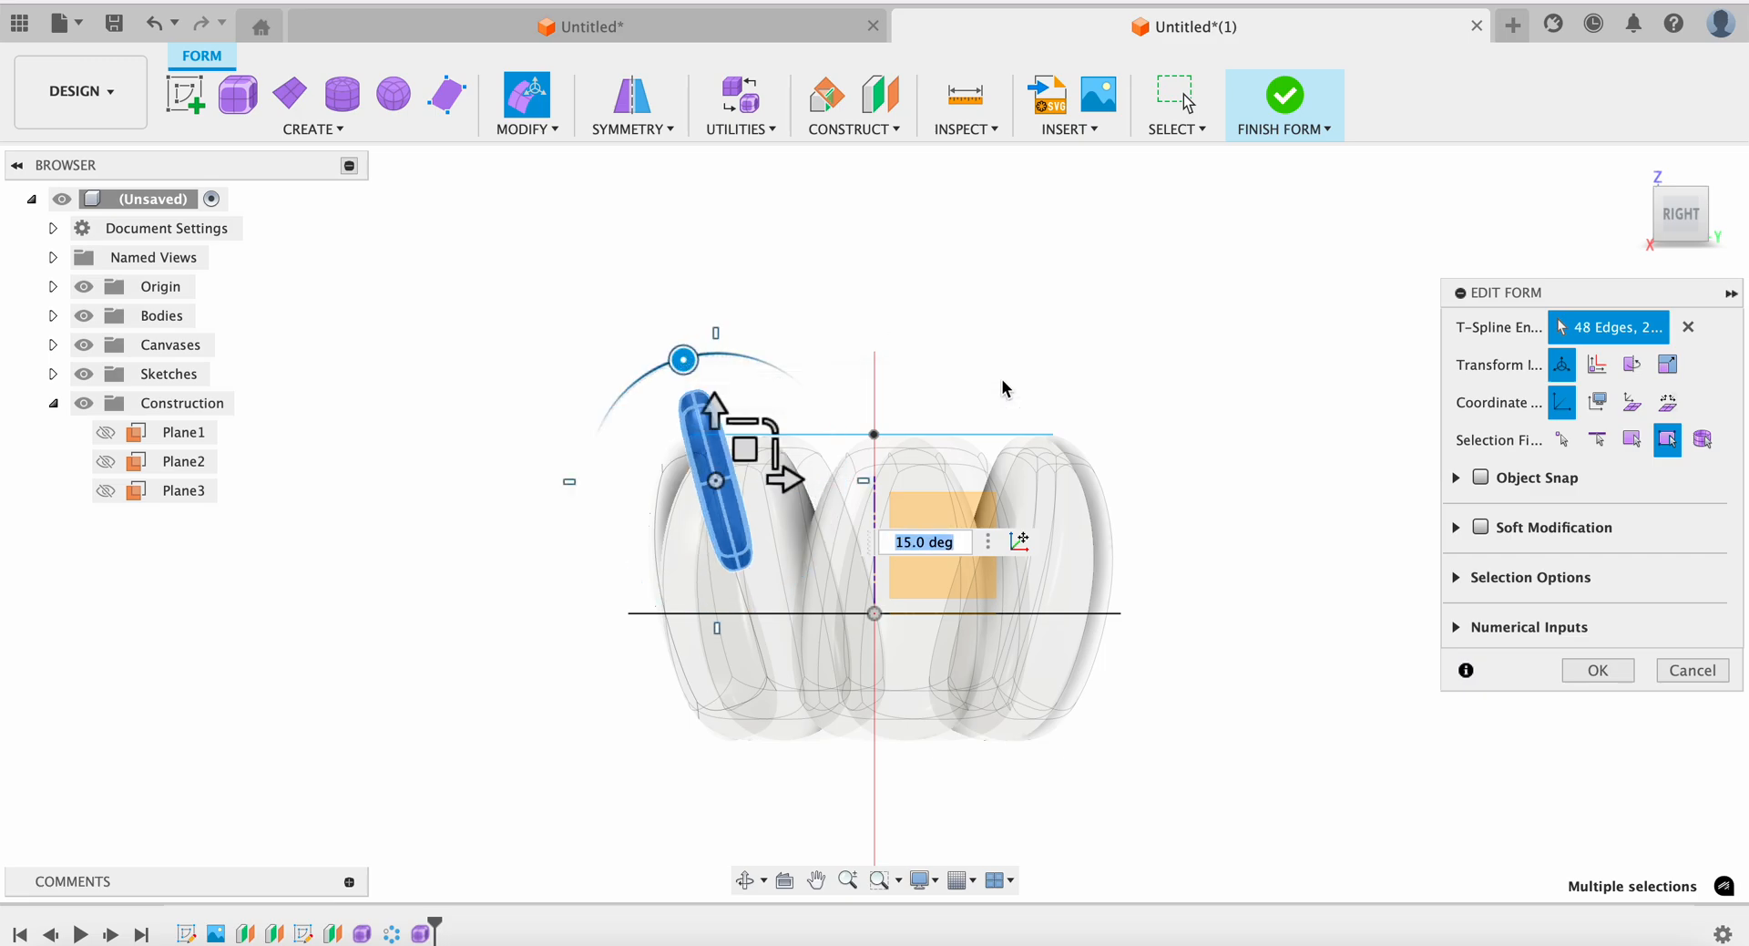
Move the box form about 9.63 mm sideways and 0.81 mm up to centre it on the artichoke's vertical axis
{"action": "left_click", "coordinate": [1645, 216]}
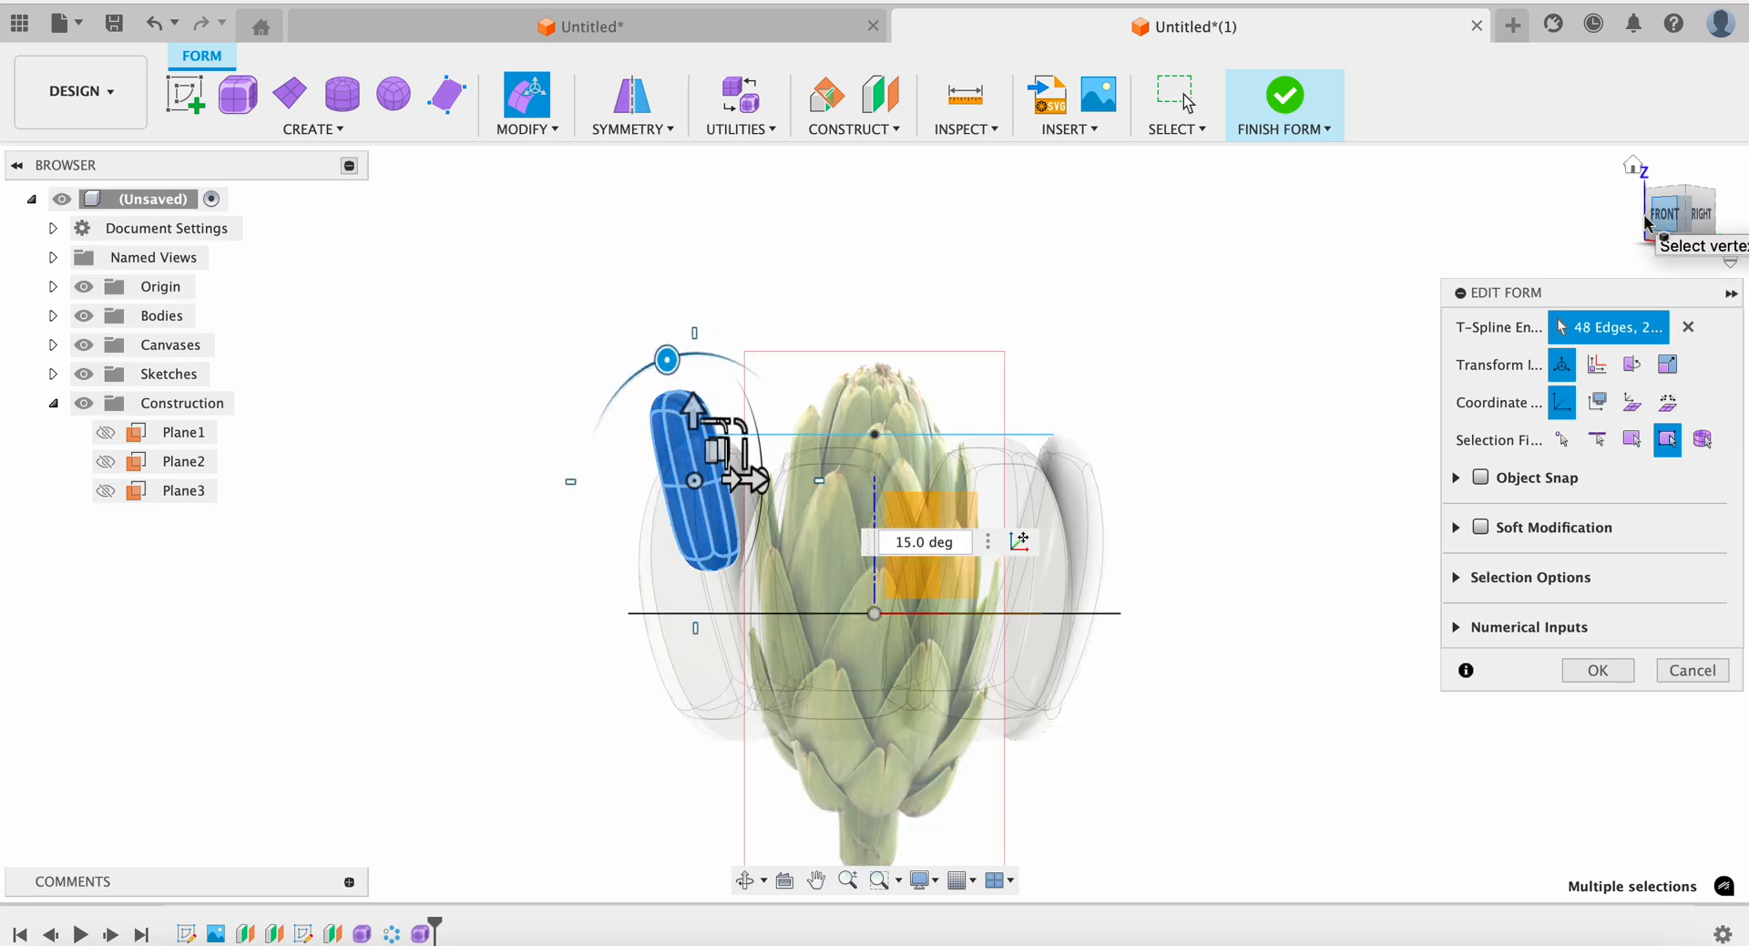
{"action": "left_click_drag", "start_coordinate": [822, 453], "coordinate": [911, 451]}
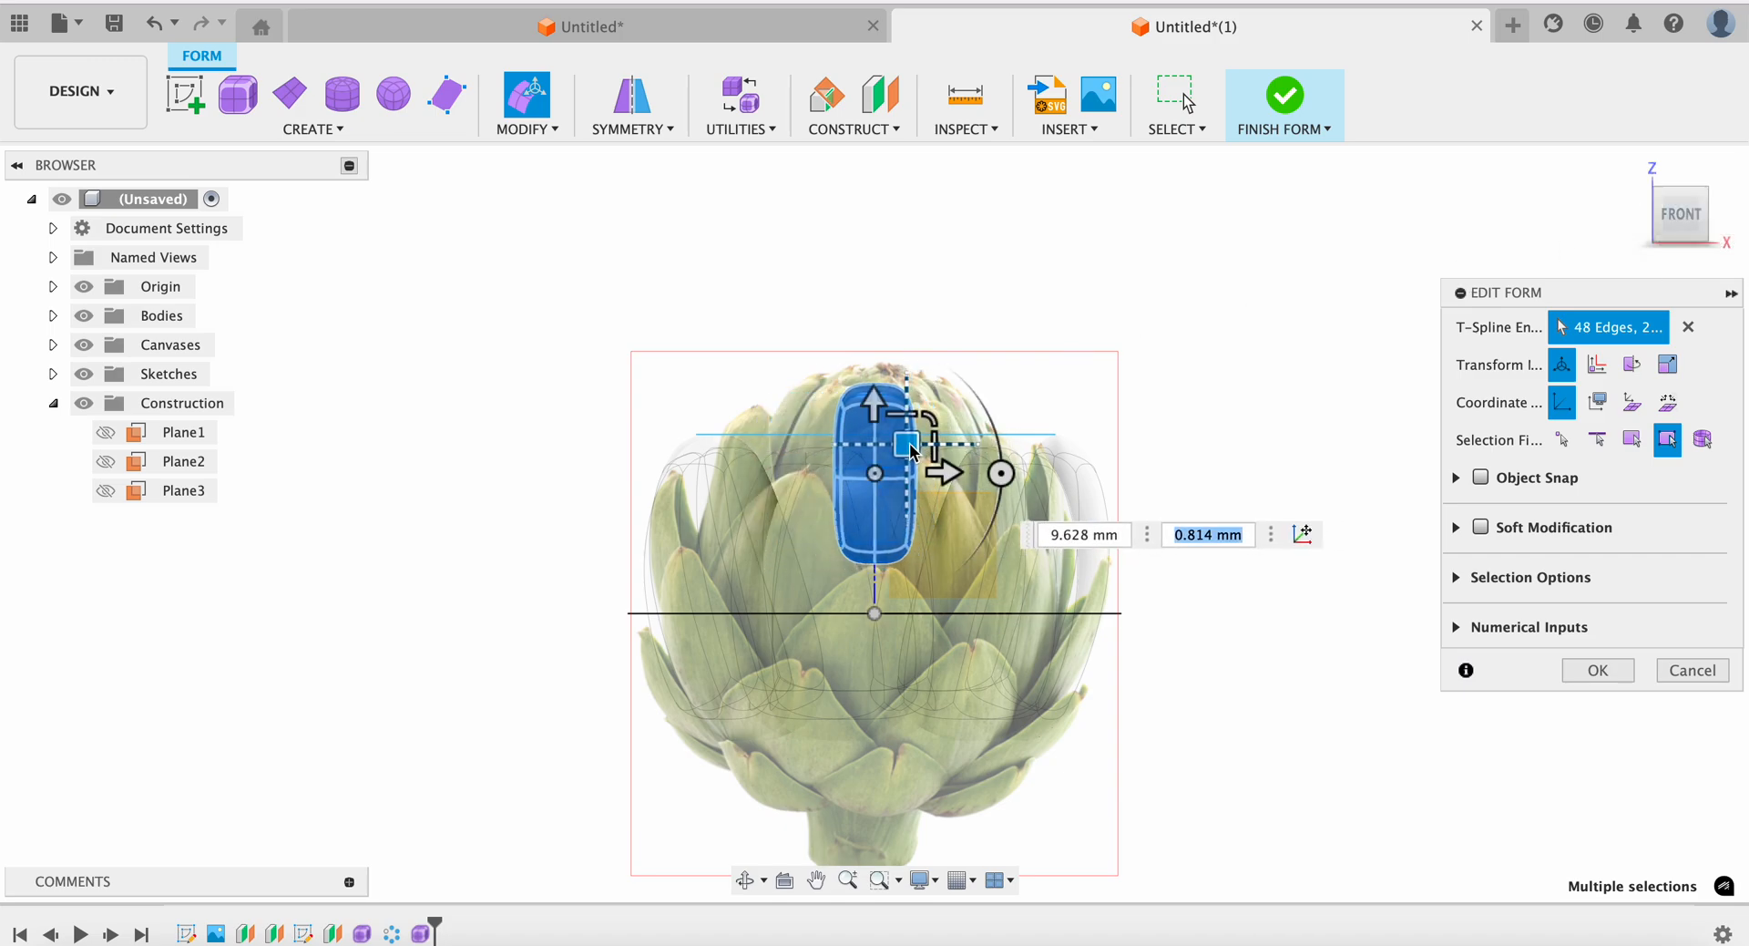
{"action": "left_click", "coordinate": [1299, 357]}
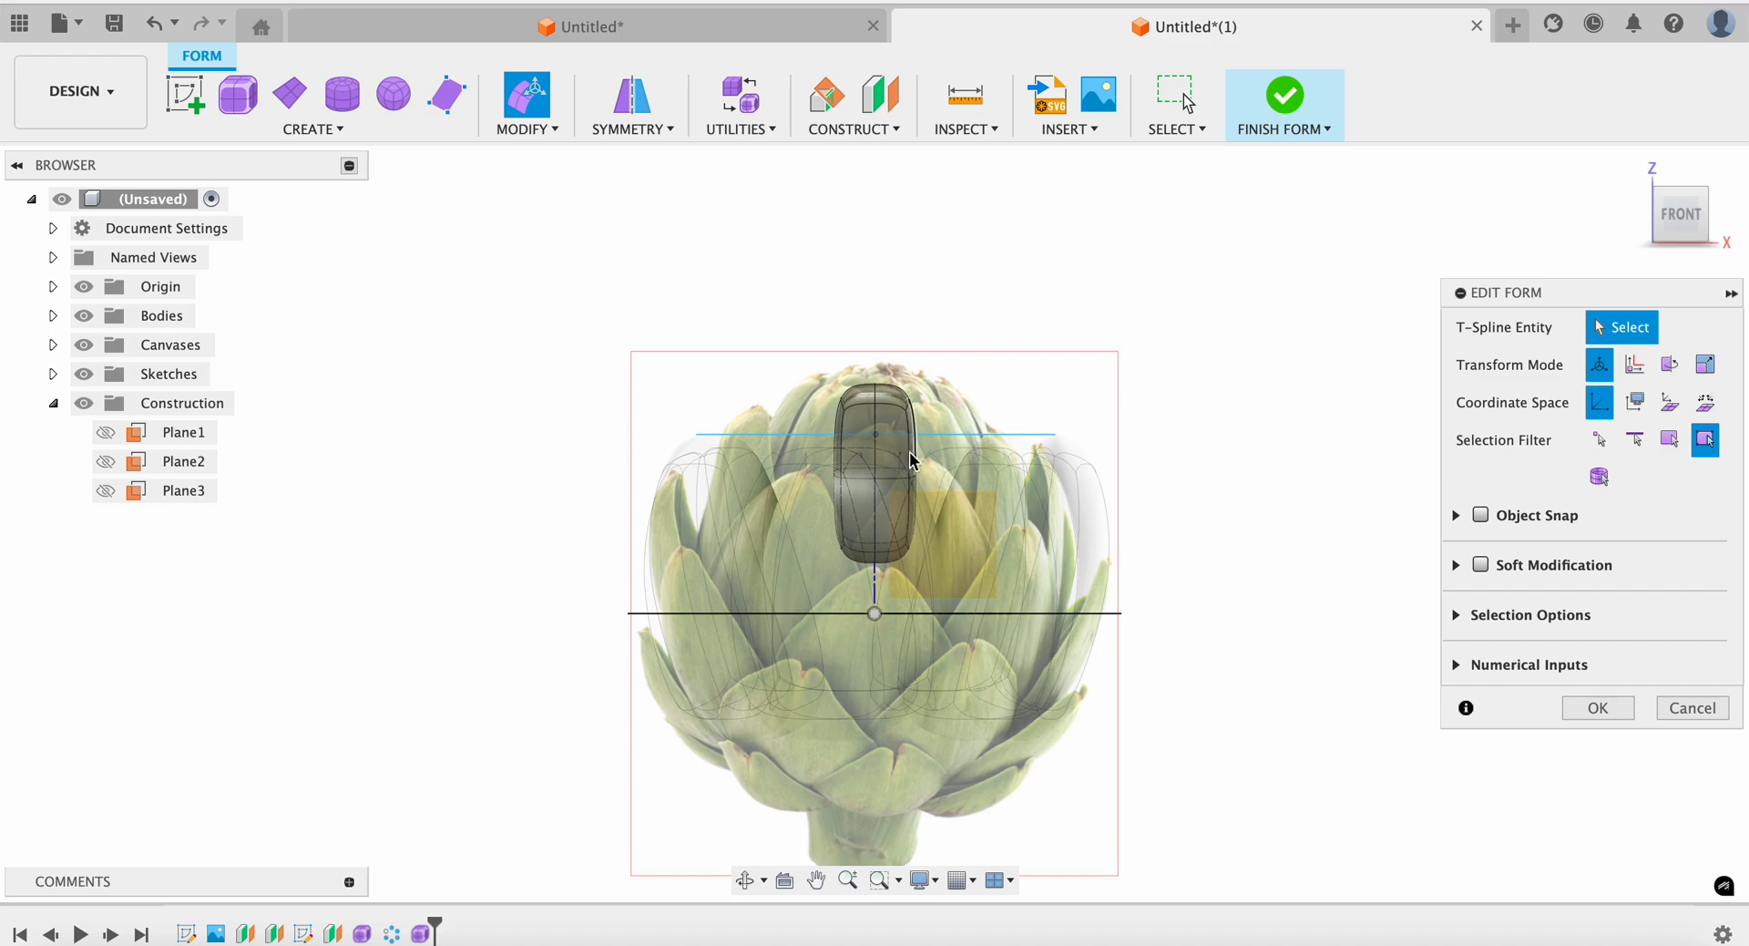
Select the lower half of the upper petal form and scale it up to widen and lengthen it
{"action": "left_click", "coordinate": [1033, 609]}
{"action": "left_click", "coordinate": [647, 421]}
{"action": "left_click_drag", "start_coordinate": [625, 476], "coordinate": [1165, 671]}
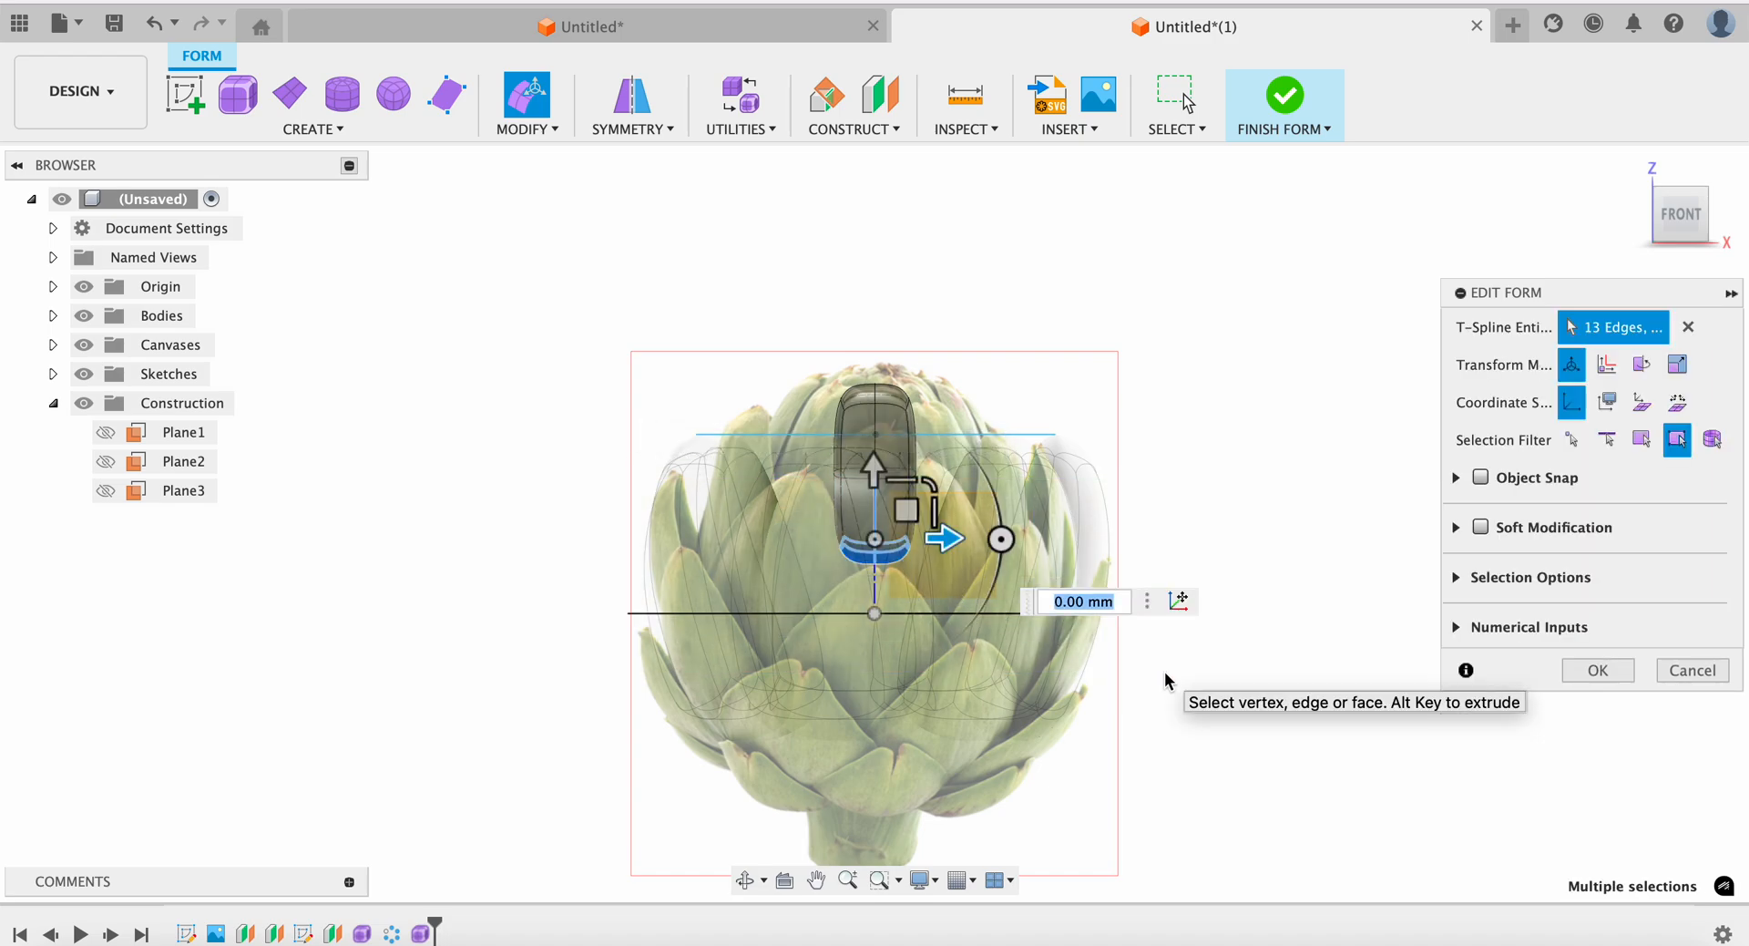
{"action": "left_click", "coordinate": [628, 453]}
{"action": "left_click_drag", "start_coordinate": [609, 429], "coordinate": [1080, 604]}
{"action": "left_click_drag", "start_coordinate": [876, 512], "coordinate": [905, 516]}
Select the upper section of the upper petal form and scale it uniformly by about 0.784 to taper the tip
{"action": "left_click", "coordinate": [768, 367]}
{"action": "left_click_drag", "start_coordinate": [758, 319], "coordinate": [1014, 425]}
{"action": "left_click", "coordinate": [677, 329]}
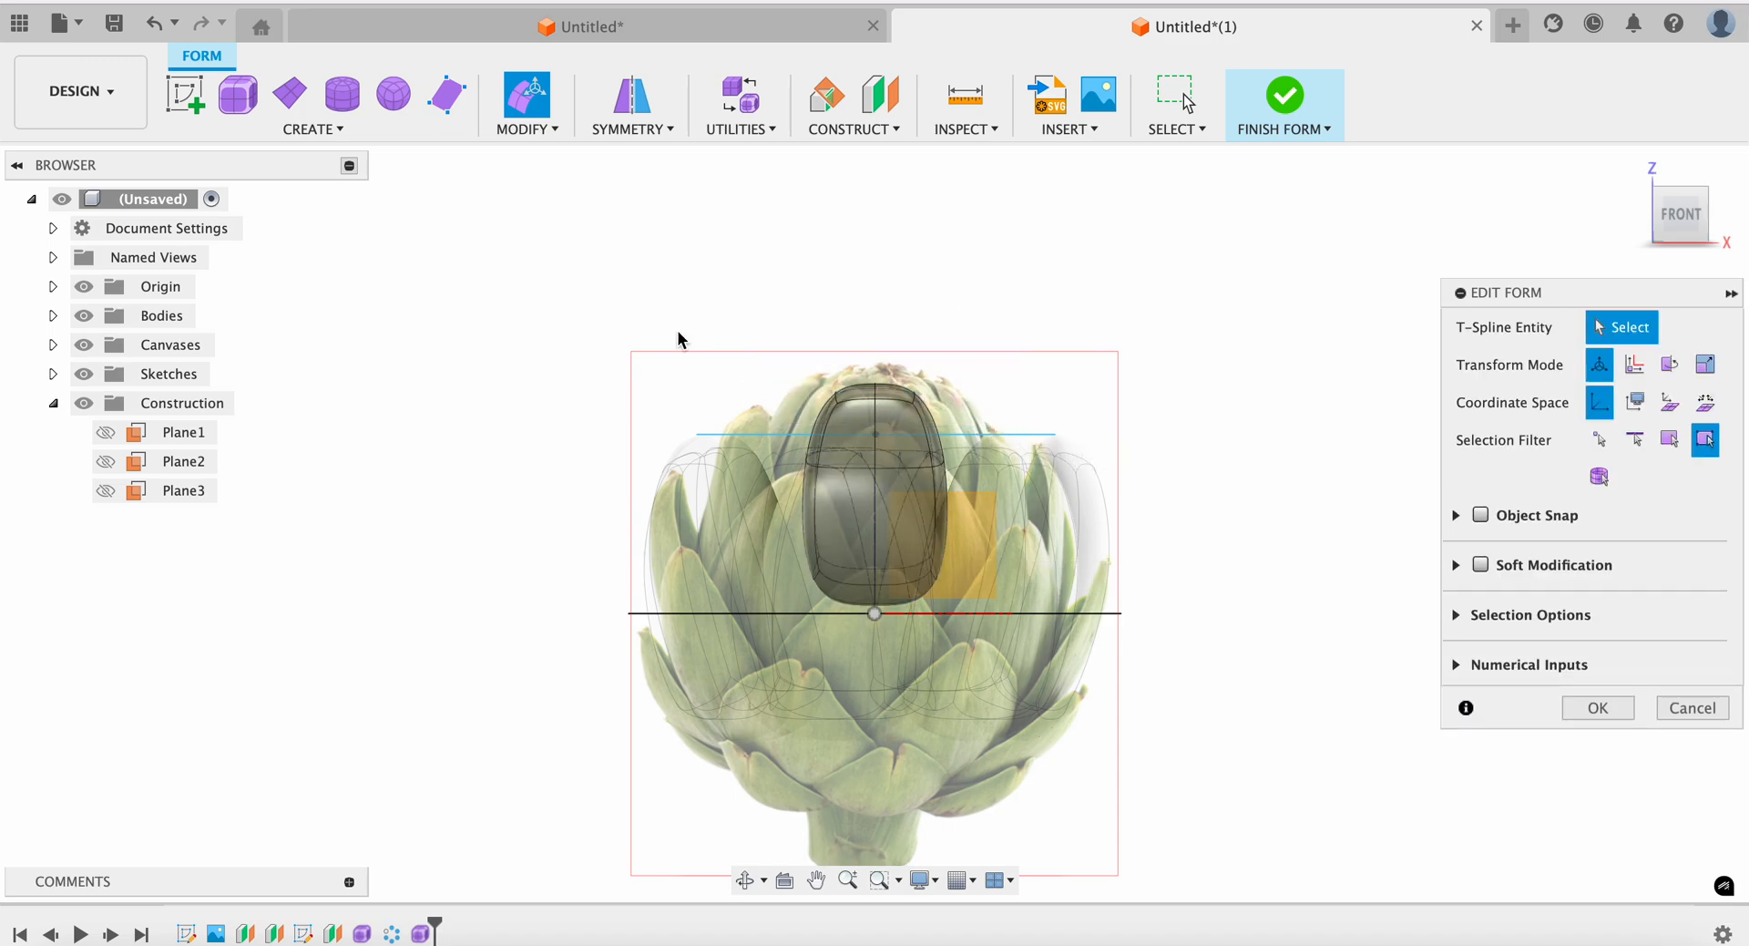
{"action": "left_click_drag", "start_coordinate": [660, 327], "coordinate": [1036, 463]}
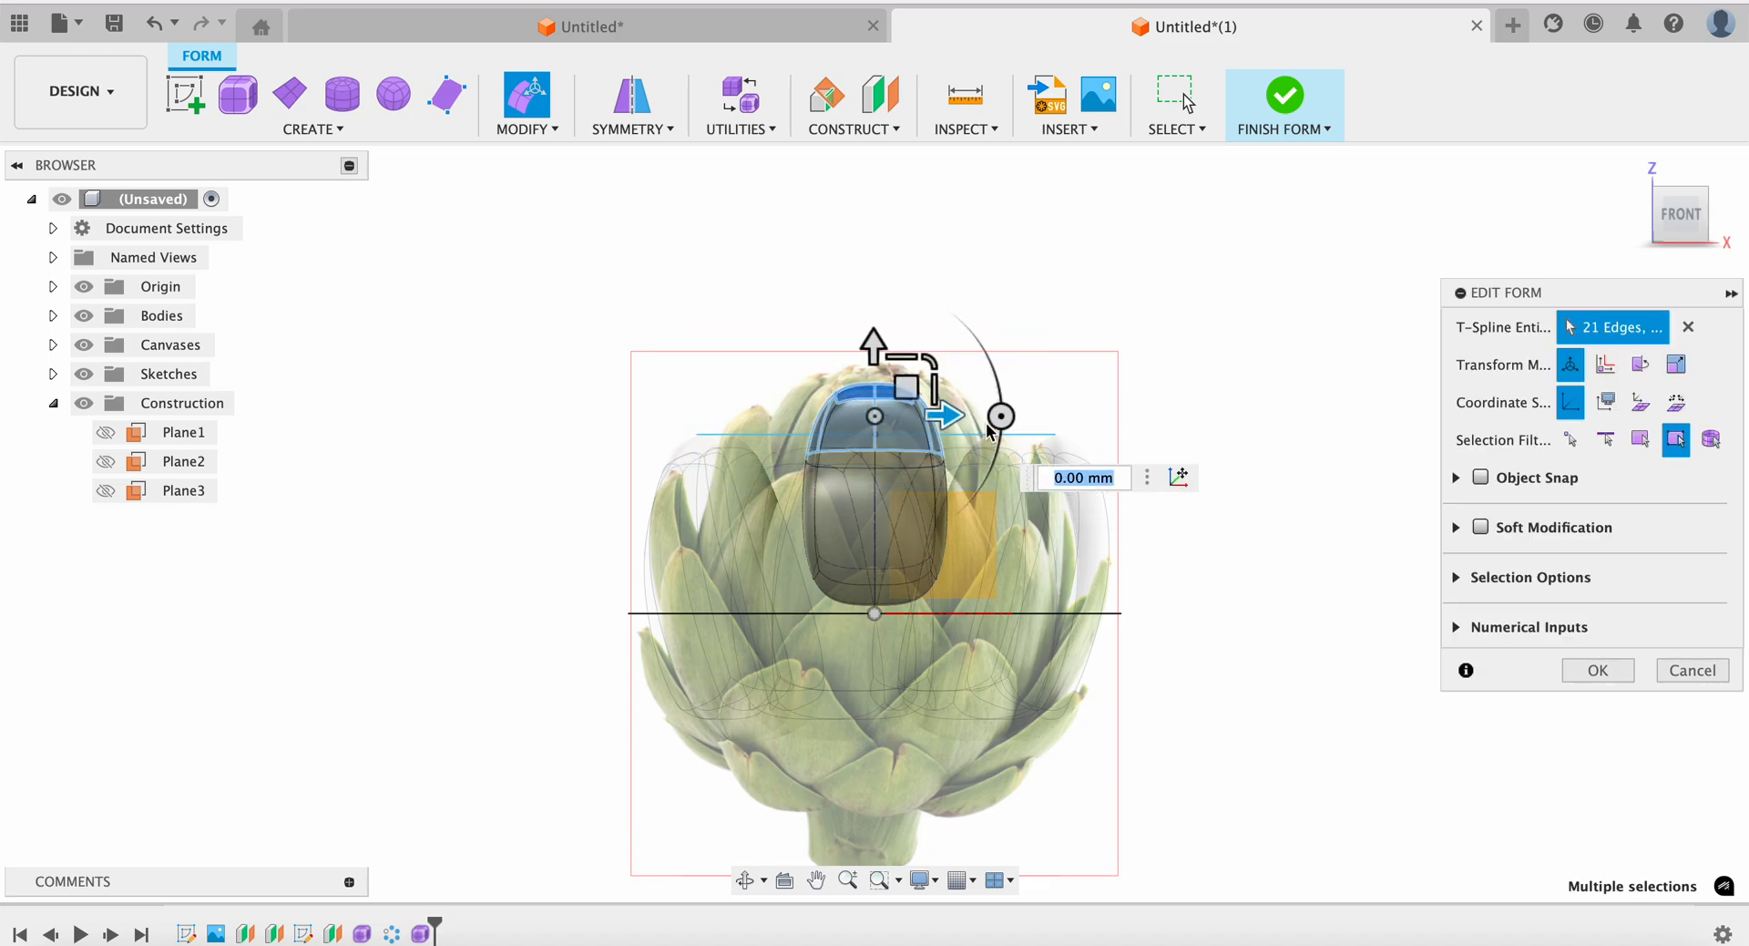
{"action": "left_click", "coordinate": [895, 416]}
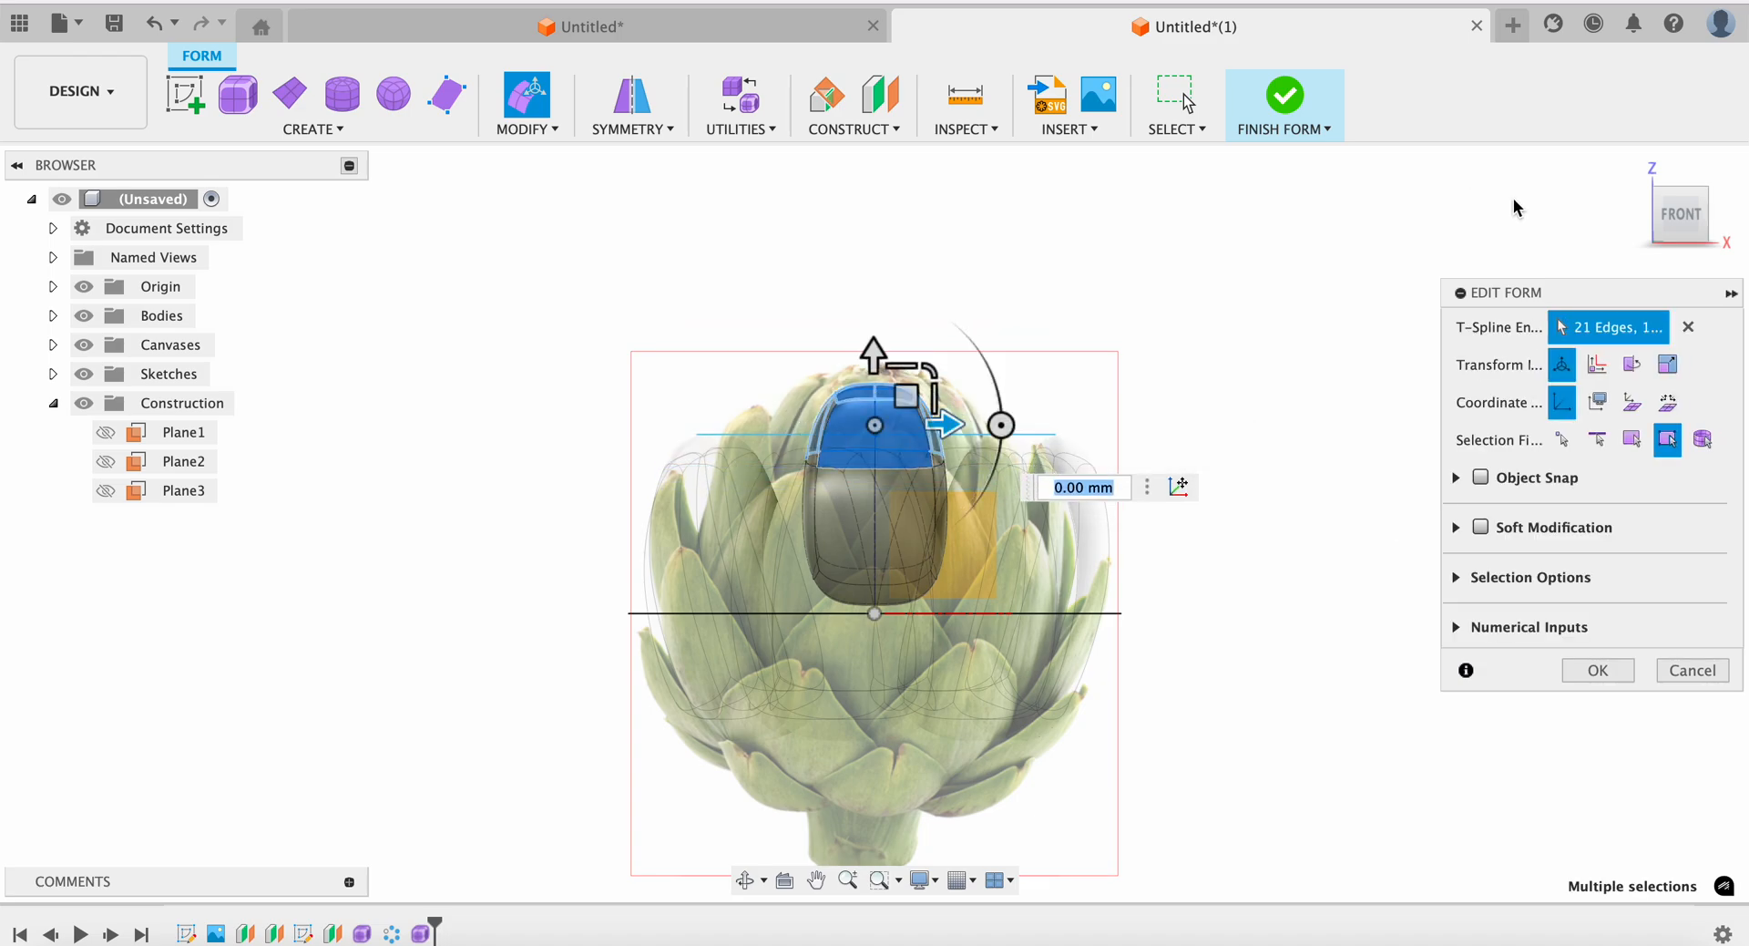
{"action": "left_click", "coordinate": [1707, 214]}
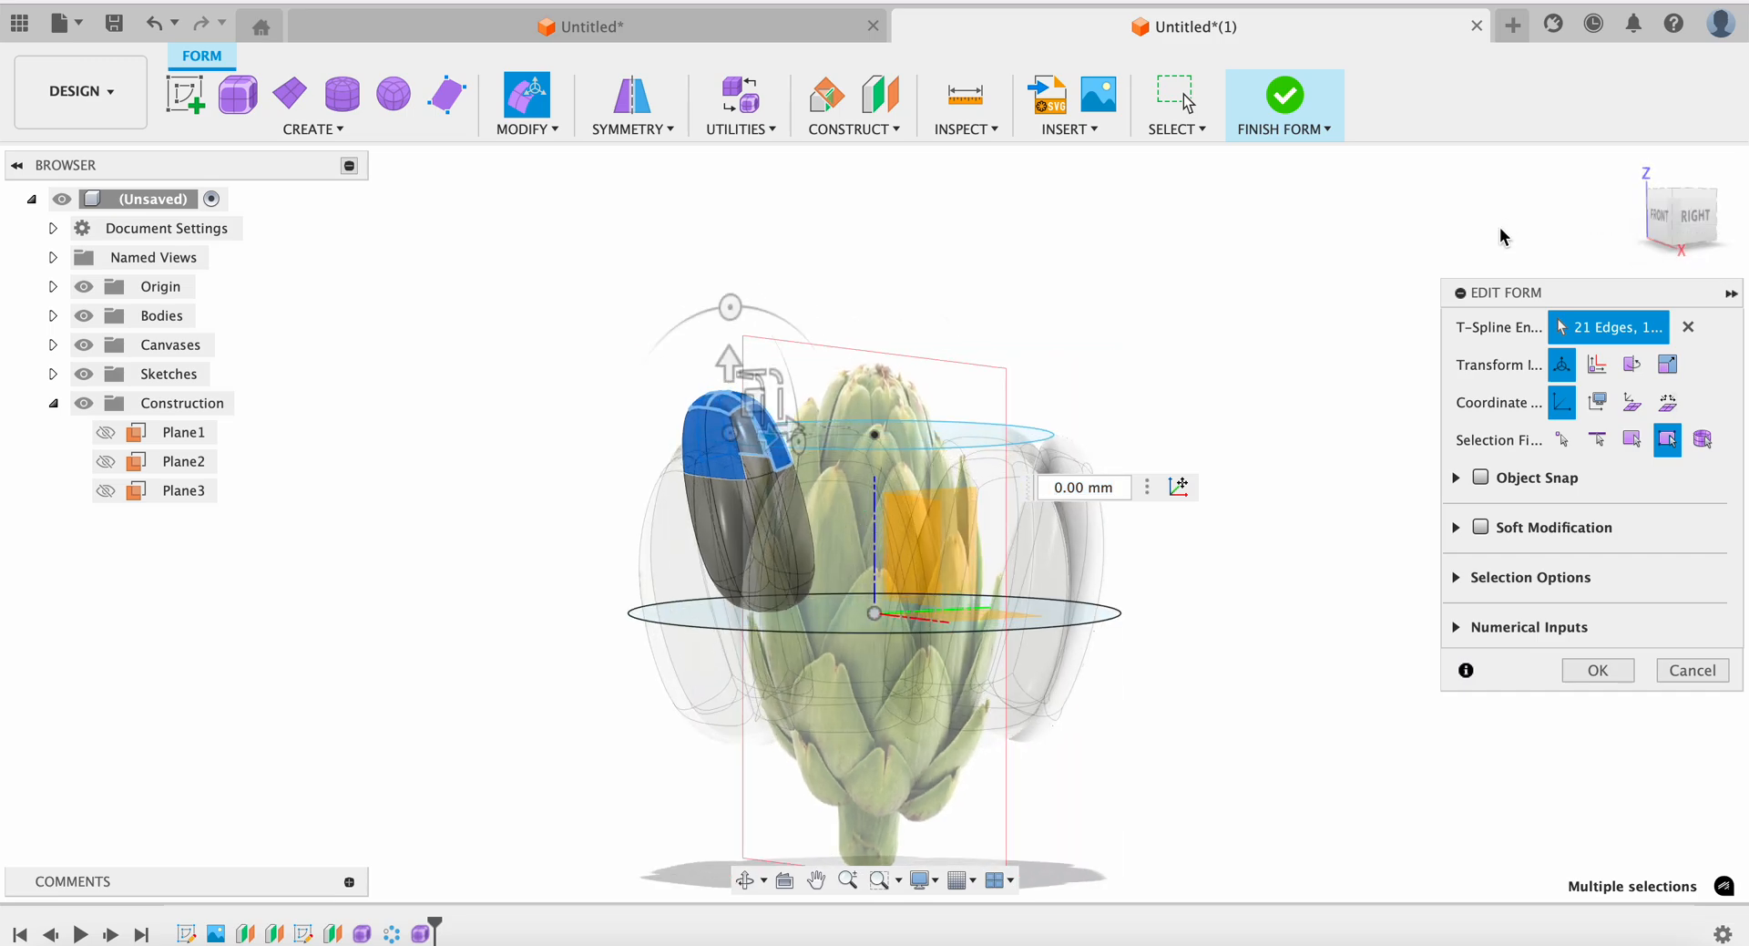
{"action": "left_click", "coordinate": [1684, 240]}
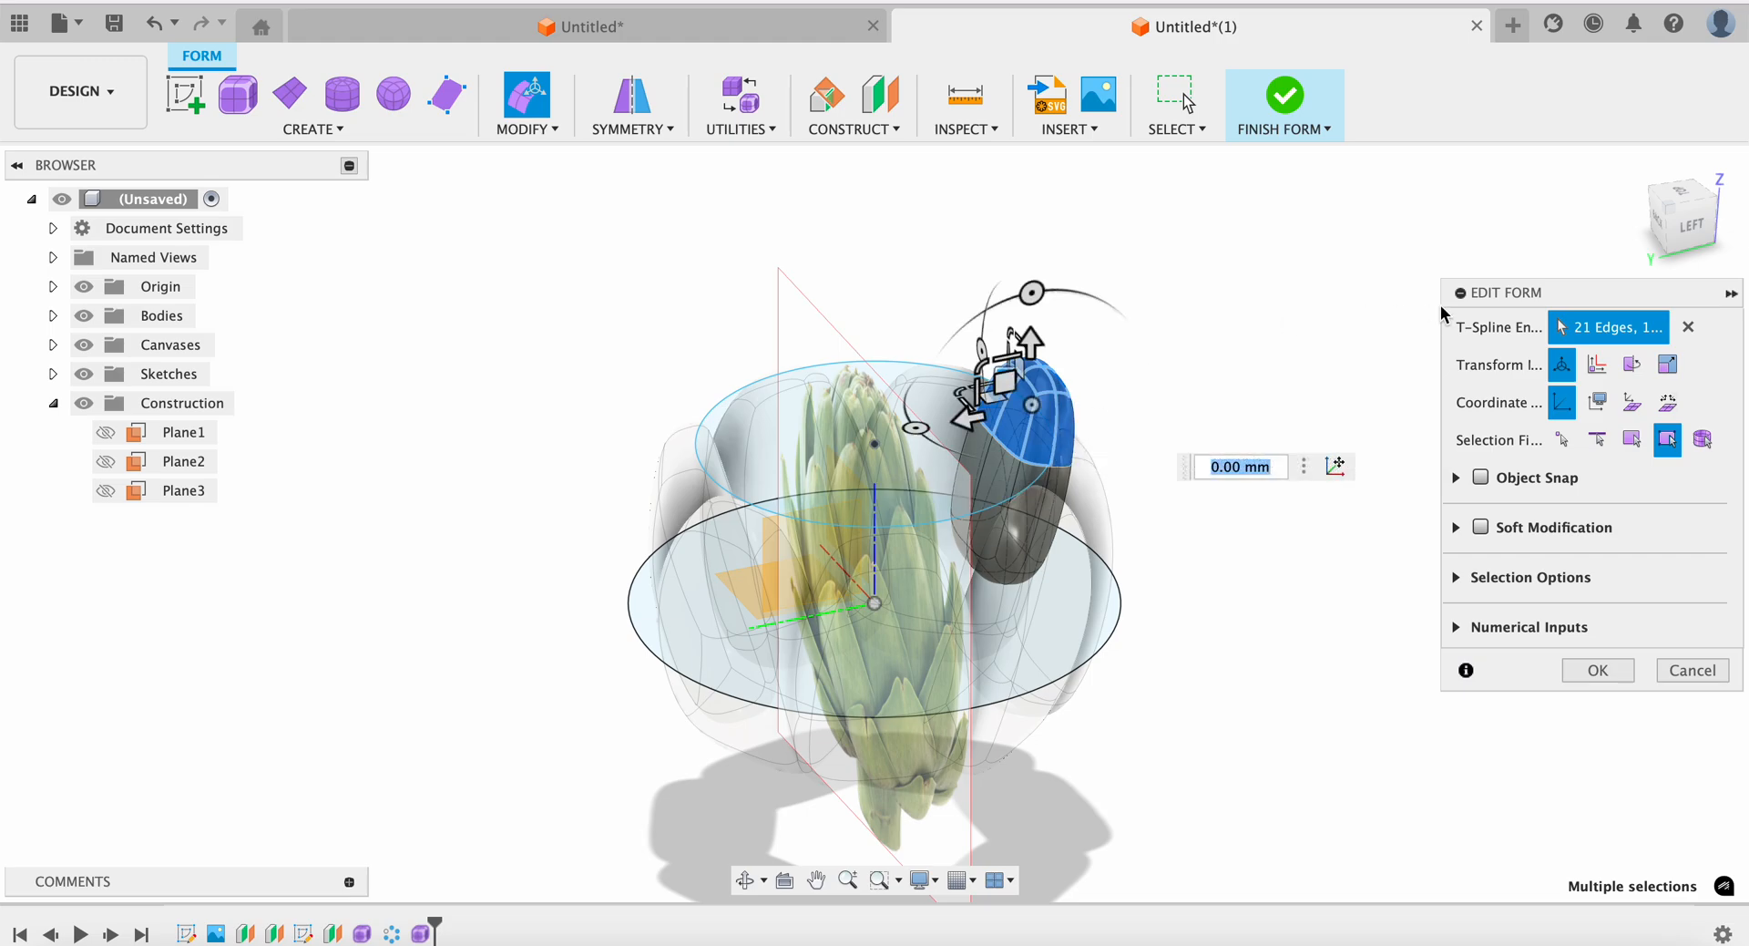
{"action": "left_click", "coordinate": [1686, 232]}
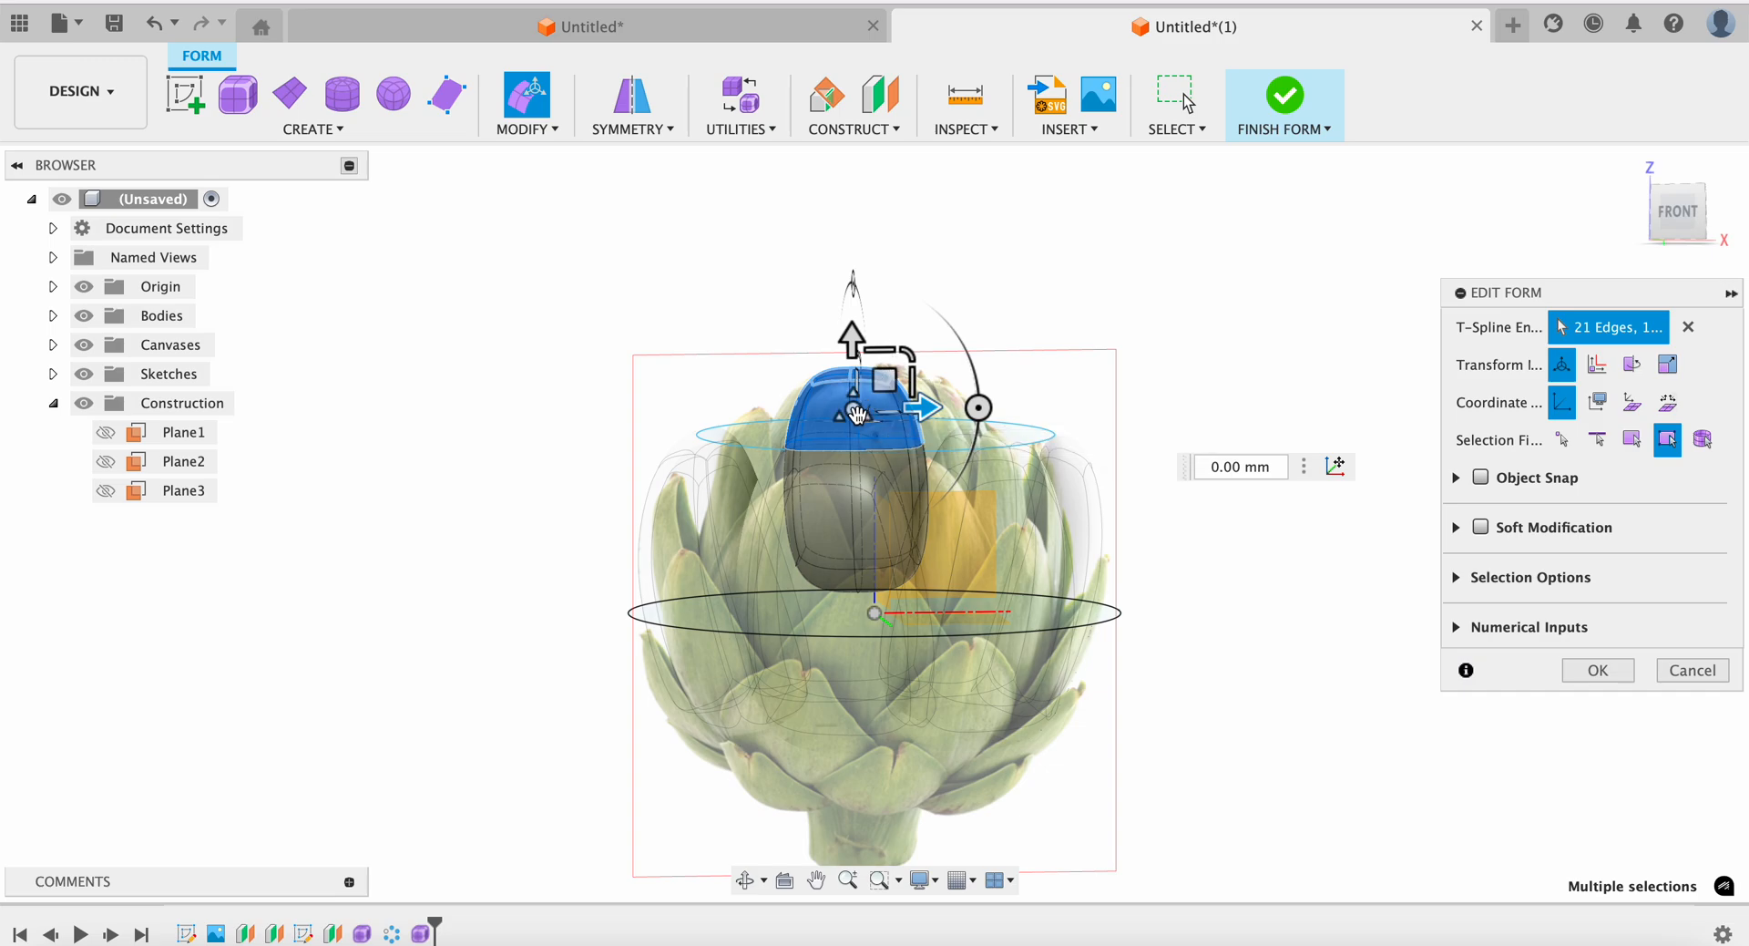
{"action": "left_click_drag", "start_coordinate": [857, 415], "coordinate": [851, 422]}
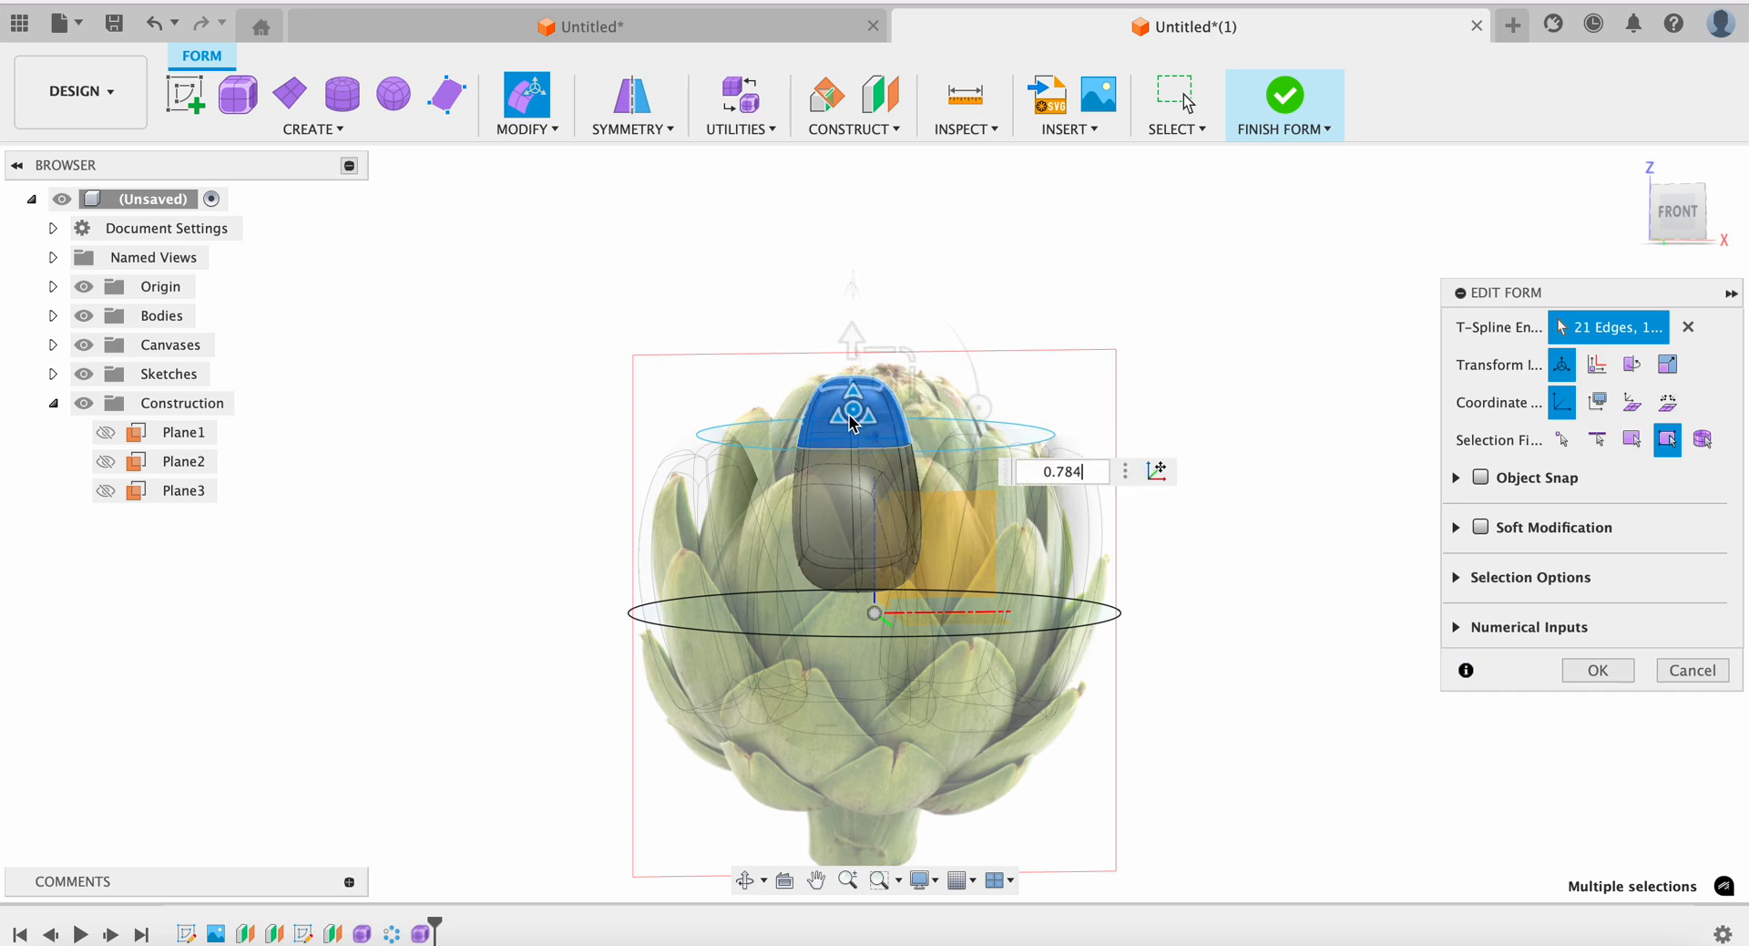
Curve the petal by rotating its upper section -25 degrees and its lower section 15 degrees, and finish the form
{"action": "left_click", "coordinate": [1696, 225]}
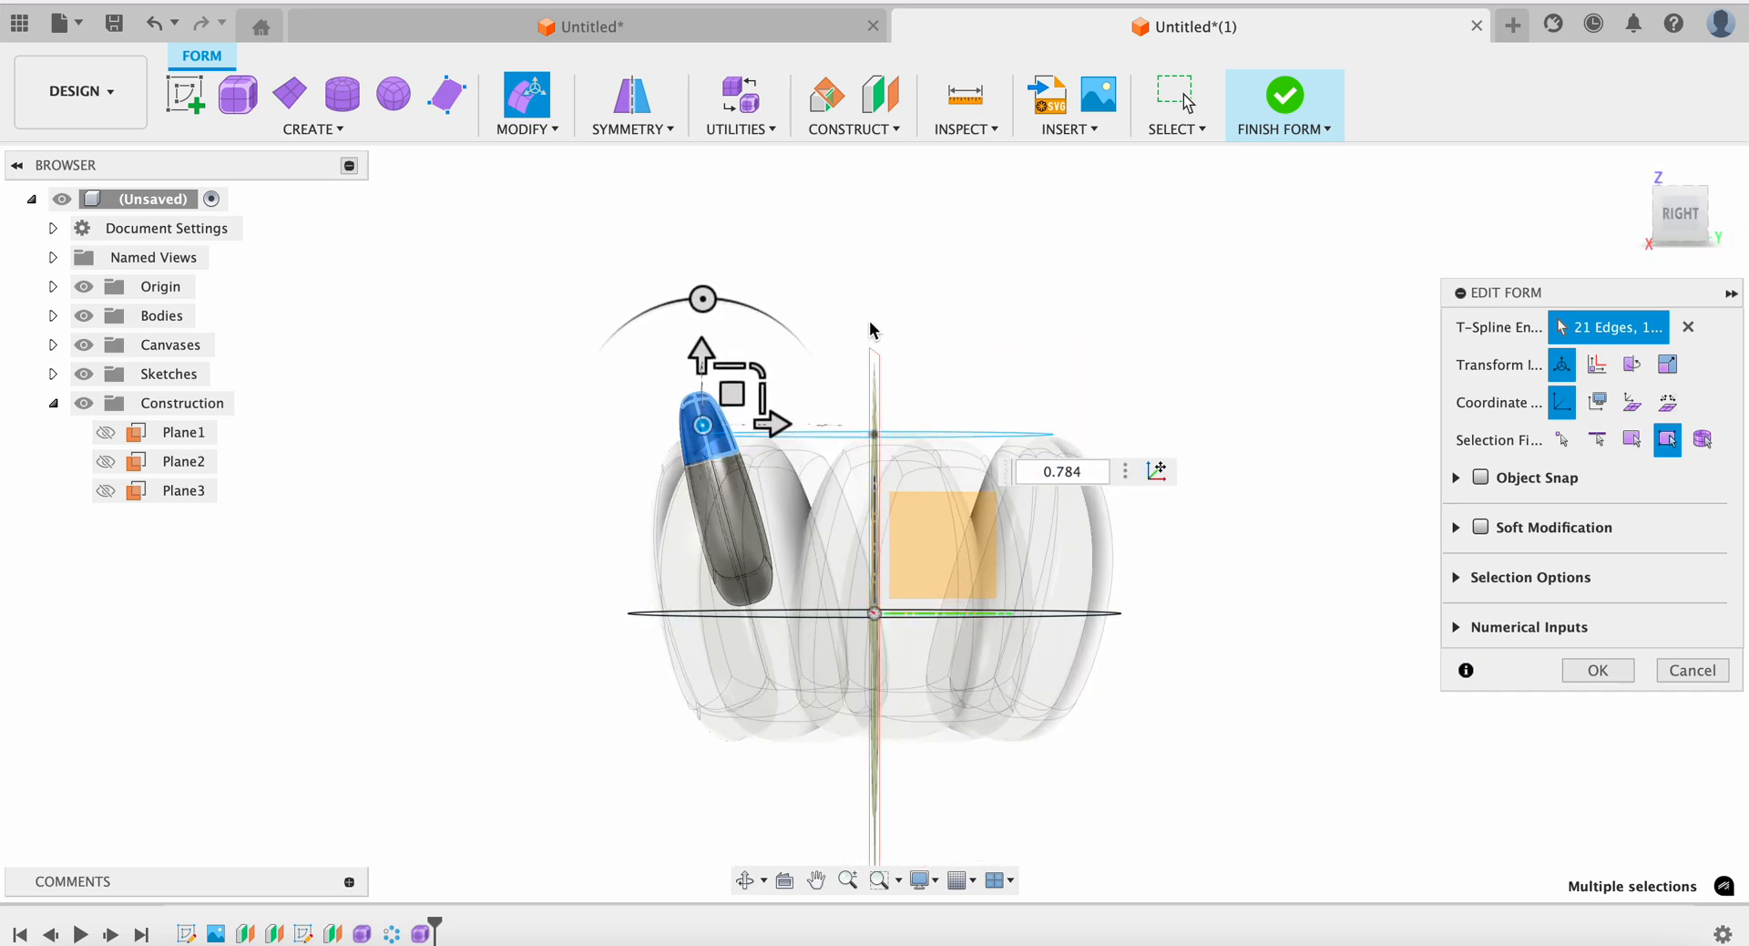
{"action": "left_click_drag", "start_coordinate": [702, 301], "coordinate": [775, 281]}
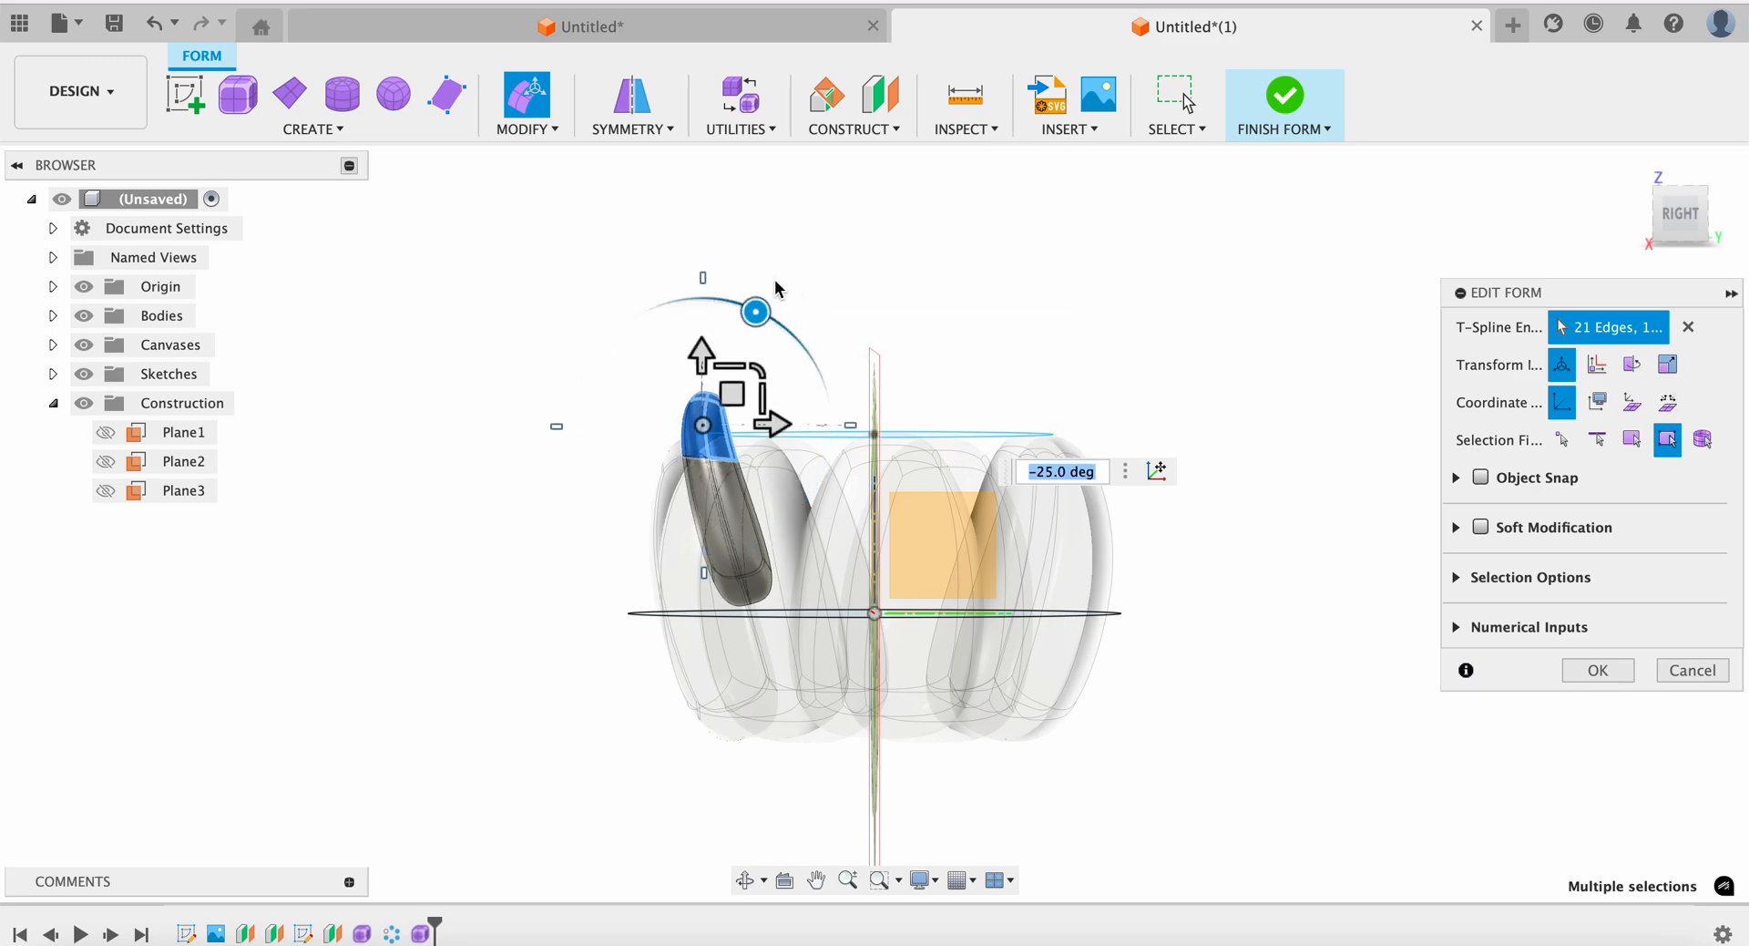
{"action": "left_click_drag", "start_coordinate": [559, 467], "coordinate": [905, 672]}
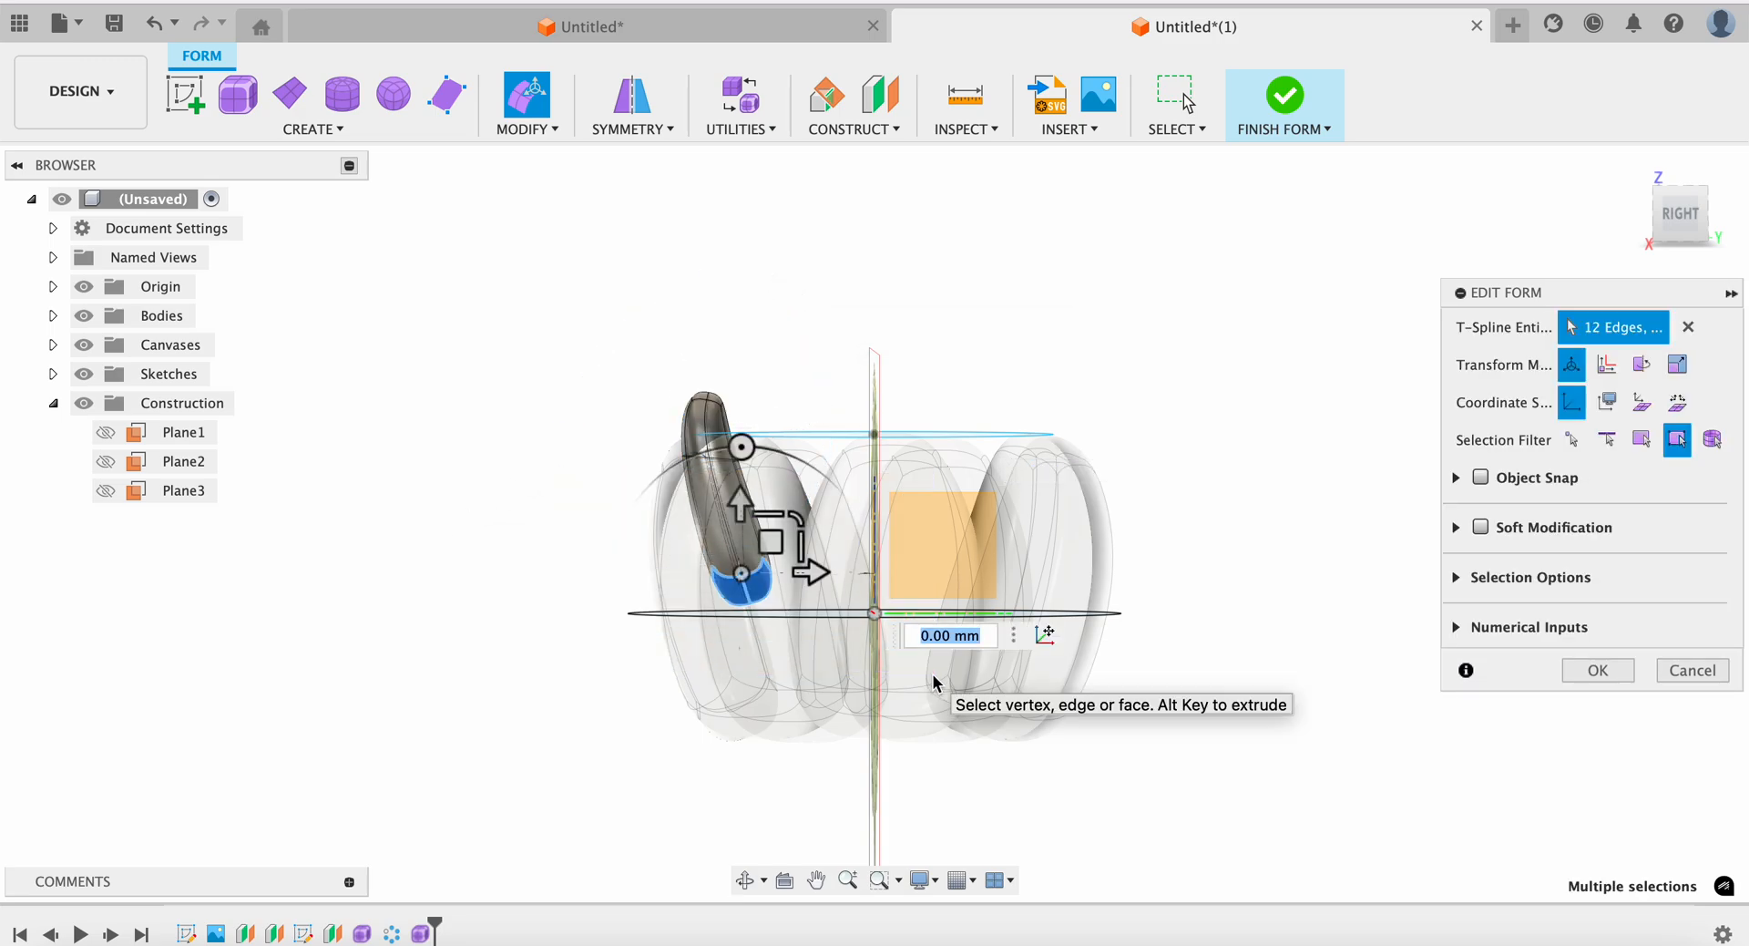
{"action": "left_click_drag", "start_coordinate": [489, 478], "coordinate": [921, 649]}
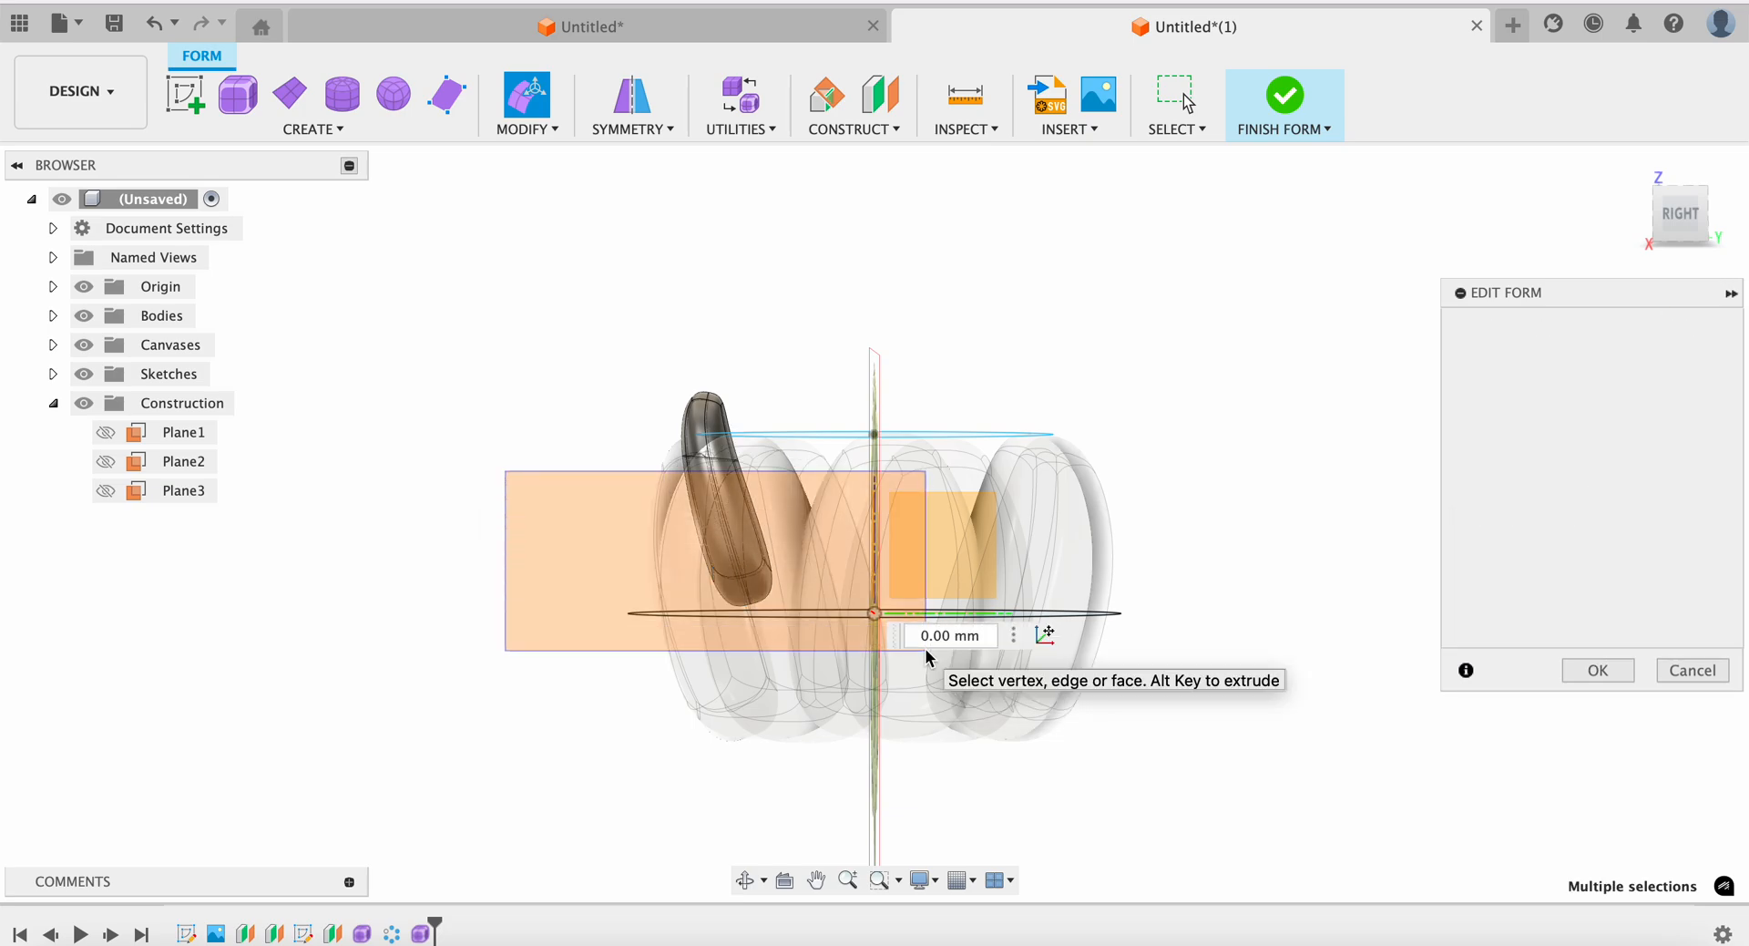
{"action": "left_click", "coordinate": [586, 496]}
{"action": "left_click_drag", "start_coordinate": [578, 449], "coordinate": [934, 679]}
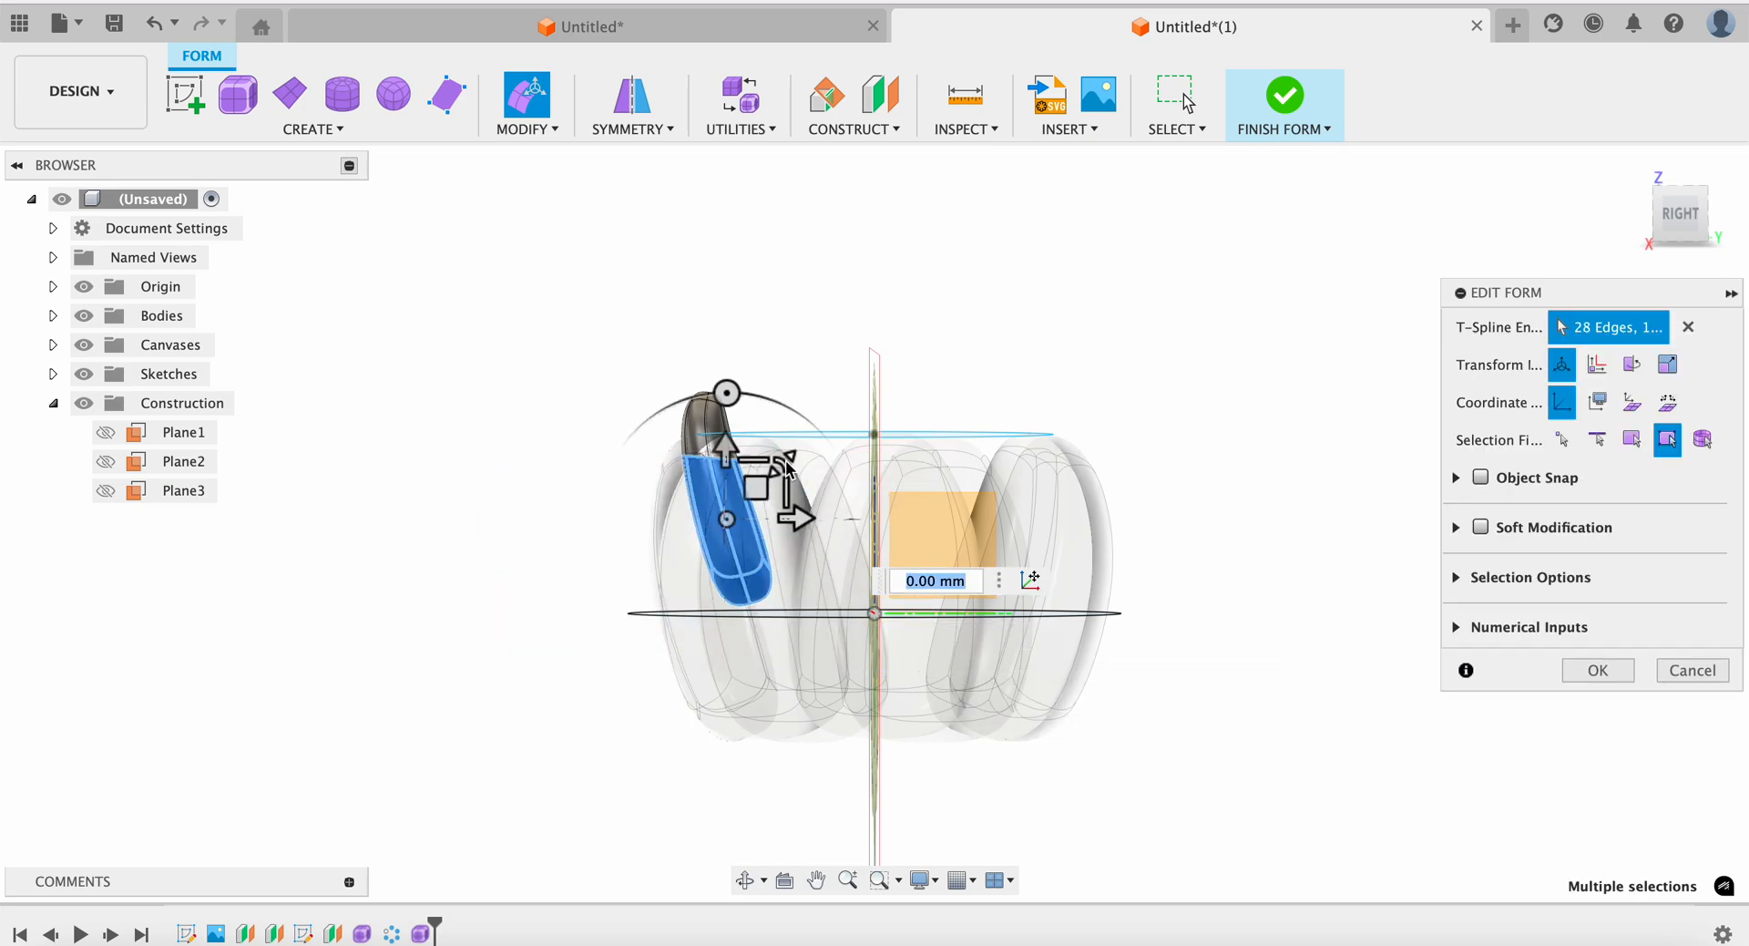
{"action": "left_click_drag", "start_coordinate": [731, 398], "coordinate": [695, 394]}
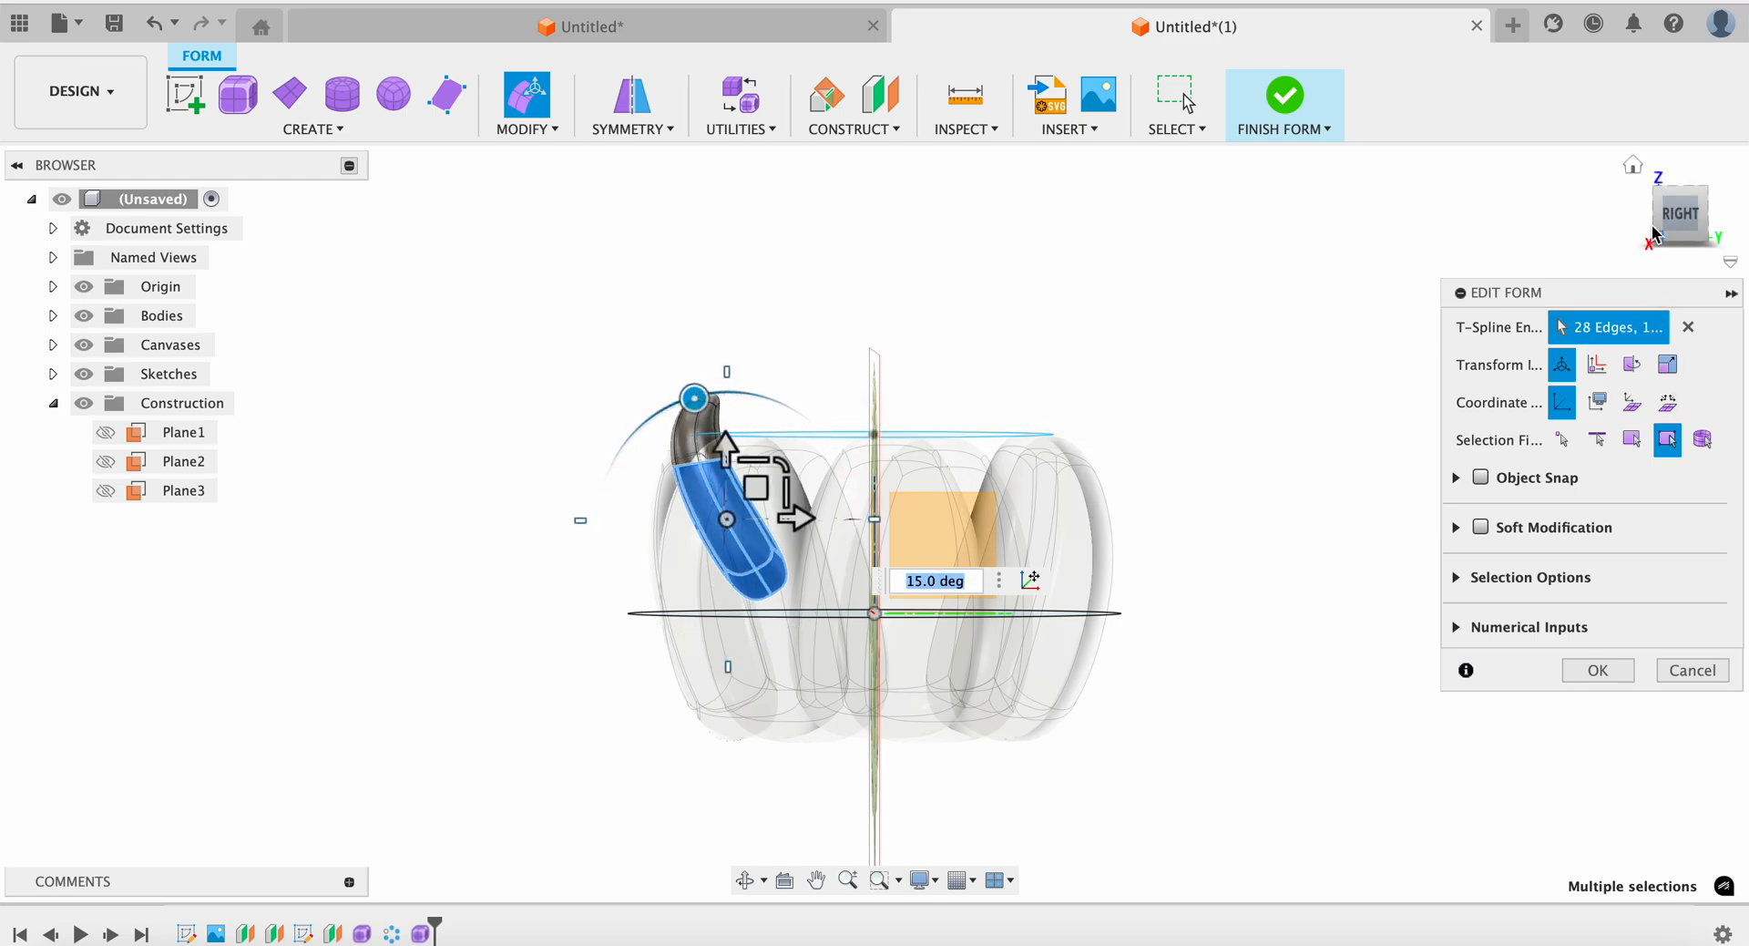
{"action": "left_click_drag", "start_coordinate": [1678, 219], "coordinate": [1718, 202]}
{"action": "left_click", "coordinate": [1599, 668]}
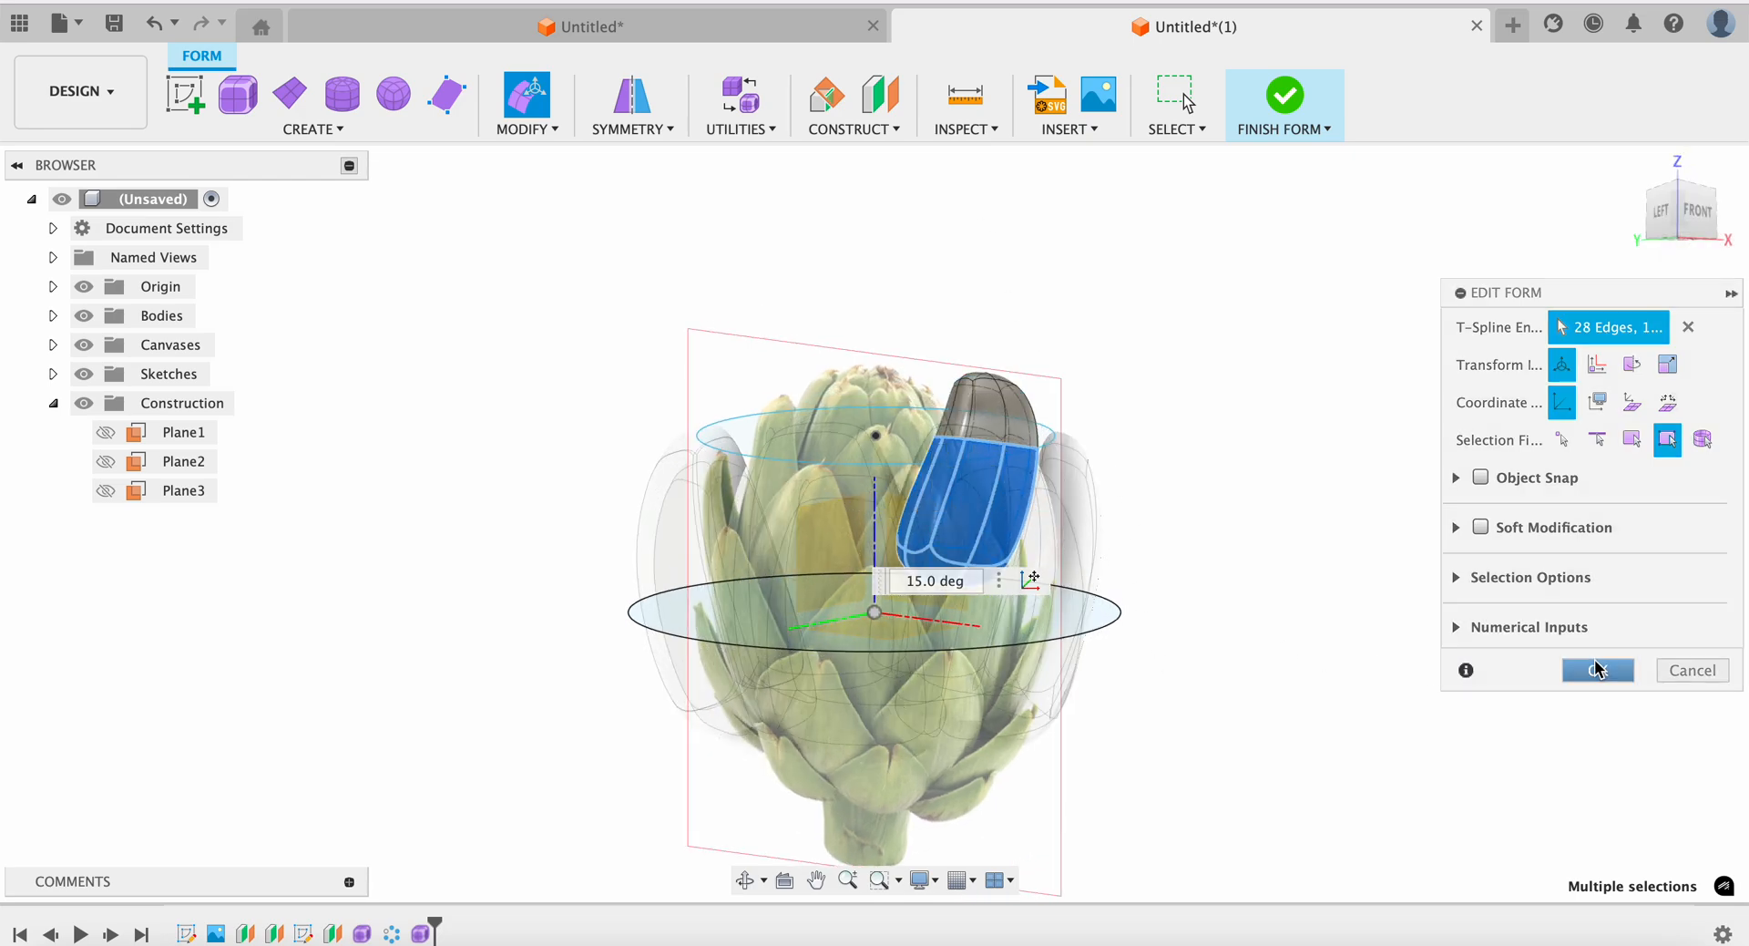
{"action": "left_click", "coordinate": [1286, 94]}
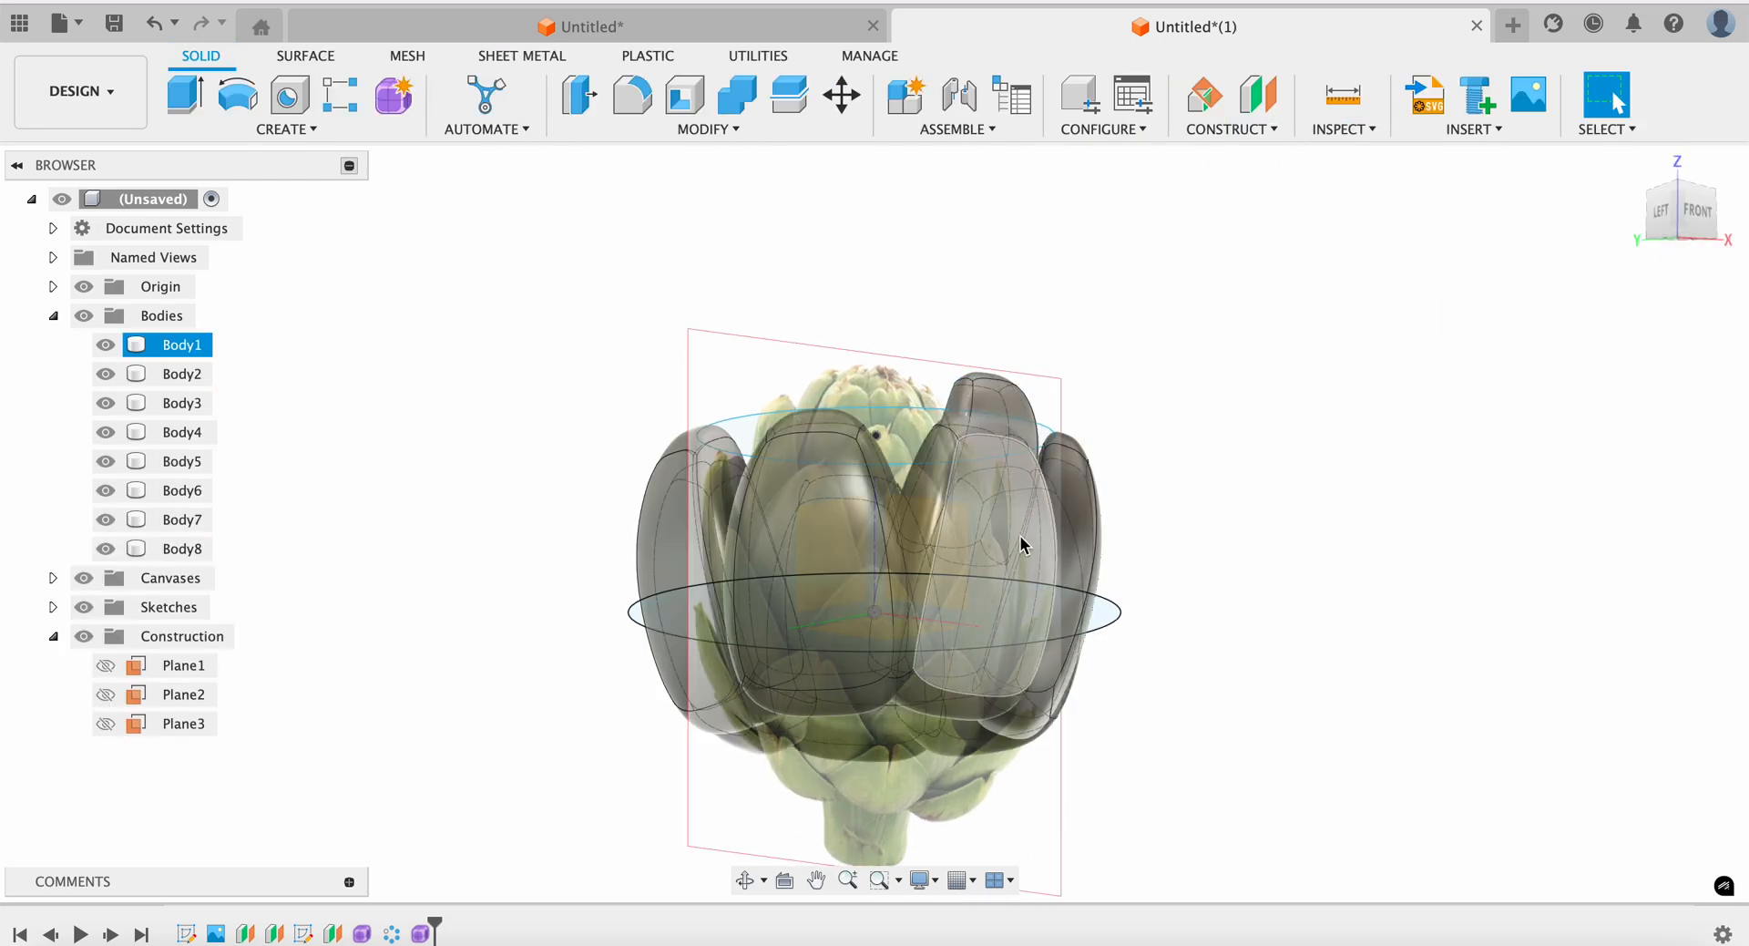
Reopen the curved petal's form, move the whole petal inwards and upwards in the side view, and finish the form
{"action": "left_click_drag", "start_coordinate": [1702, 215], "coordinate": [1378, 227]}
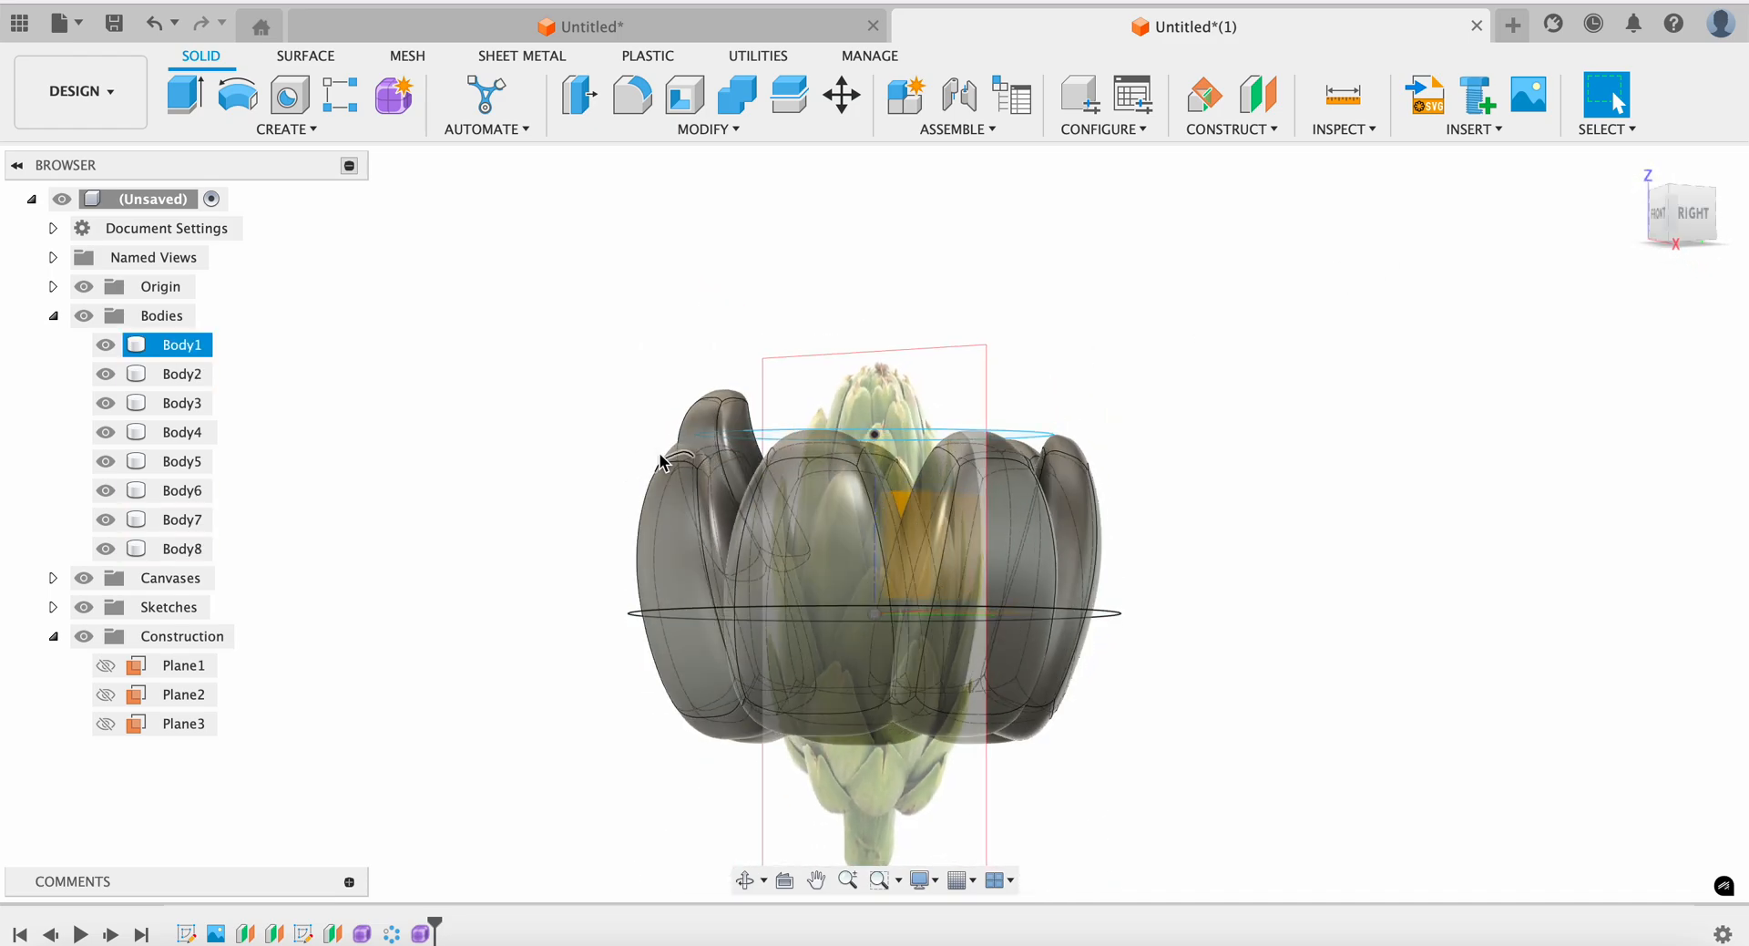
{"action": "left_click", "coordinate": [421, 933]}
{"action": "right_click", "coordinate": [421, 933]}
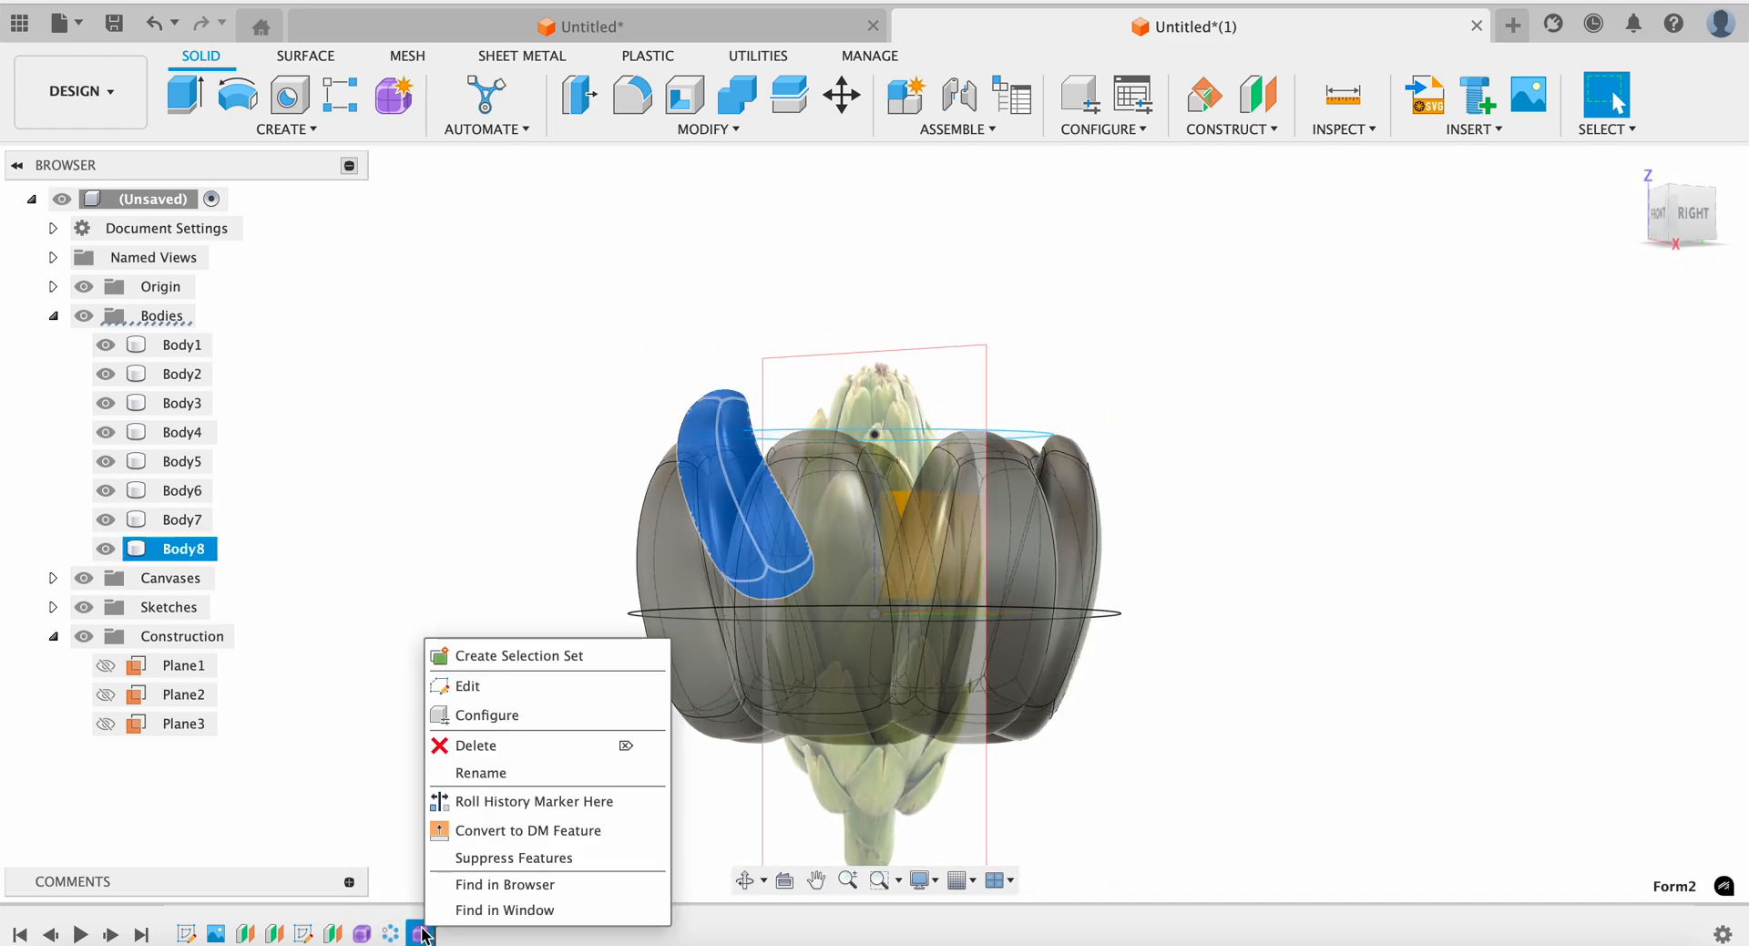
{"action": "left_click", "coordinate": [468, 685]}
{"action": "left_click_drag", "start_coordinate": [636, 315], "coordinate": [880, 659]}
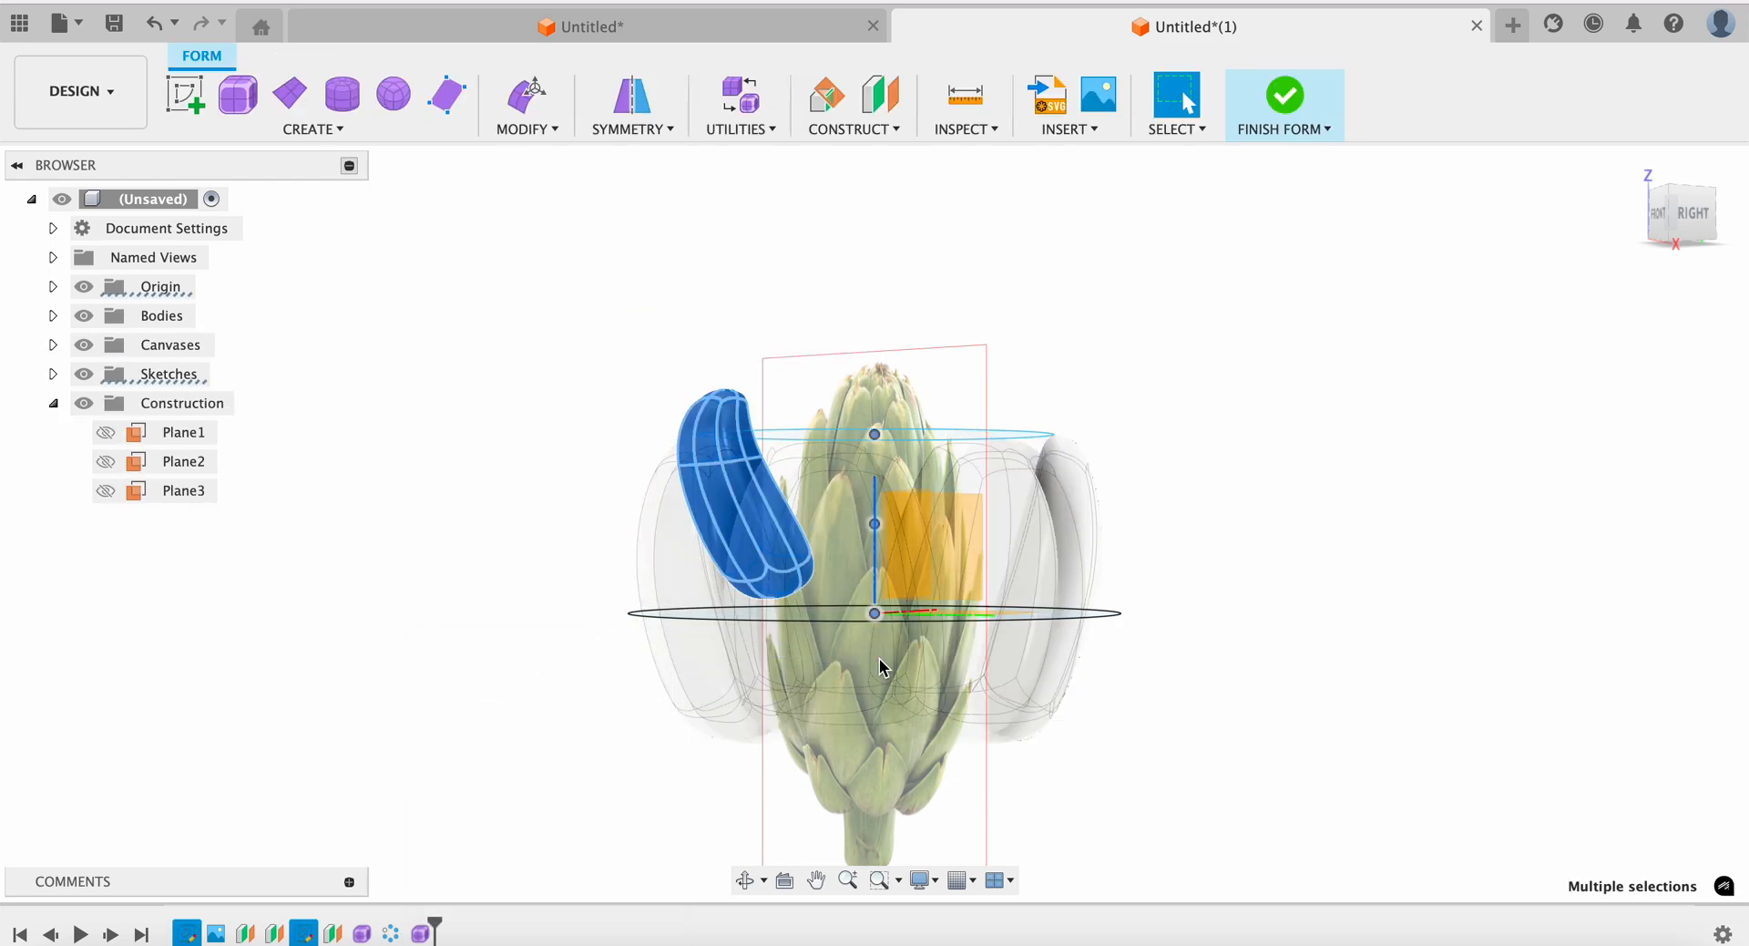
{"action": "left_click", "coordinate": [525, 98]}
{"action": "left_click", "coordinate": [1687, 216]}
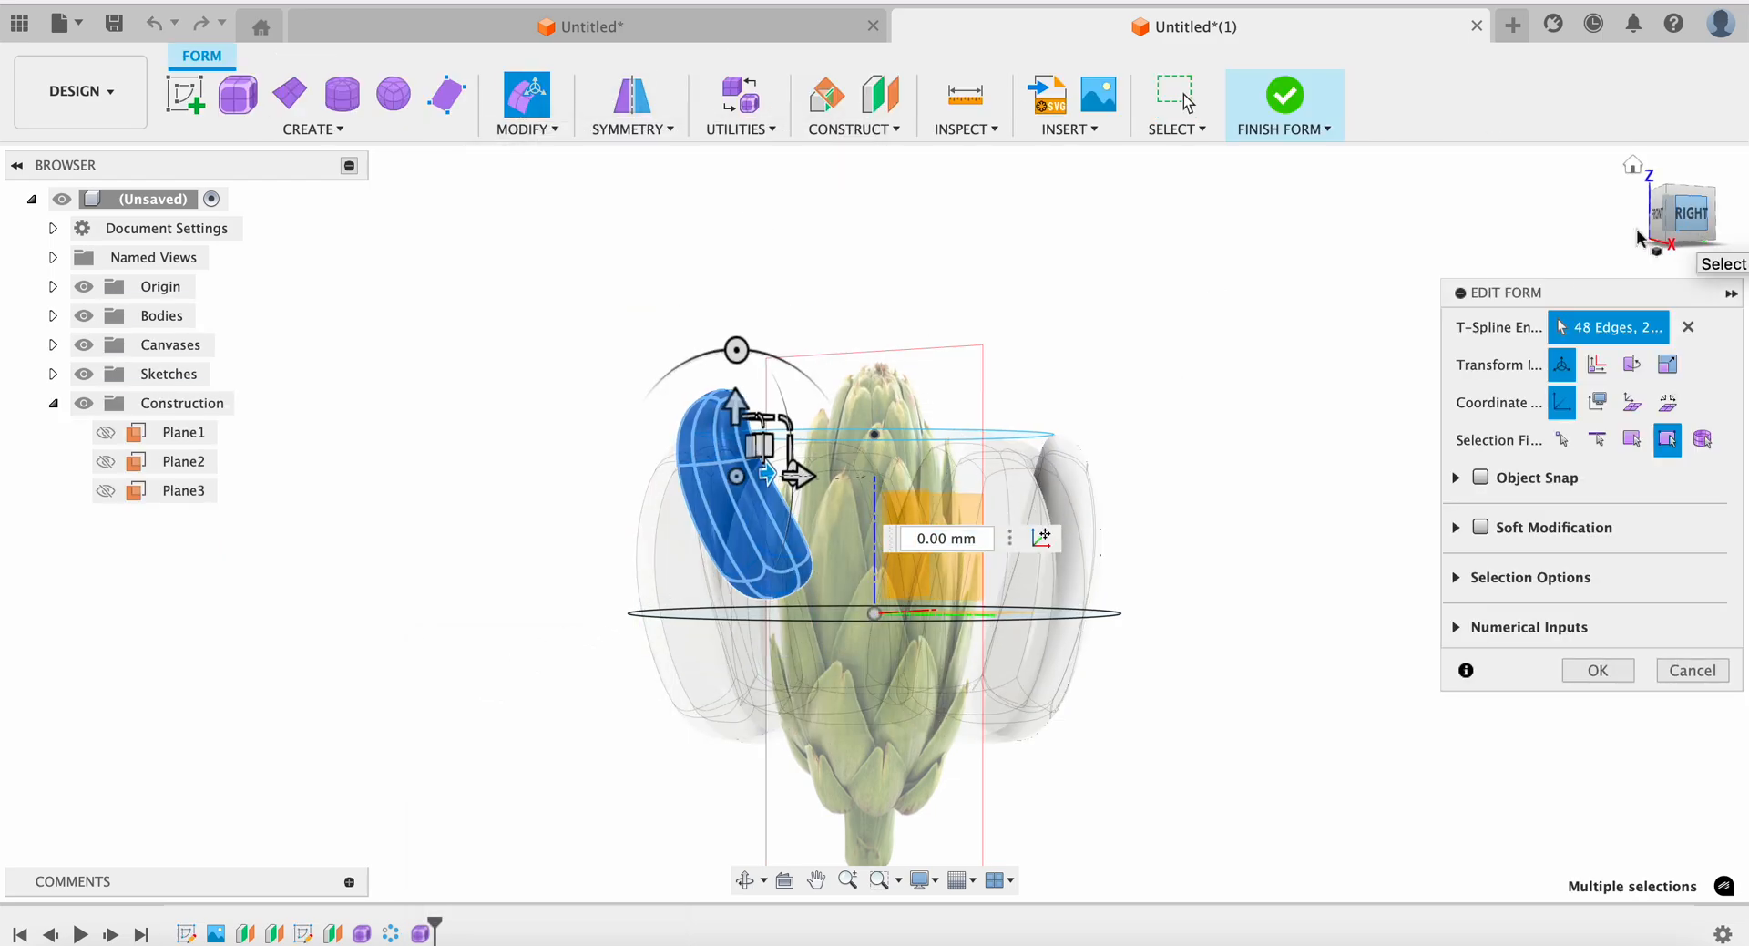
{"action": "scroll", "coordinate": [720, 495], "scroll_direction": "up", "scroll_amount": 4}
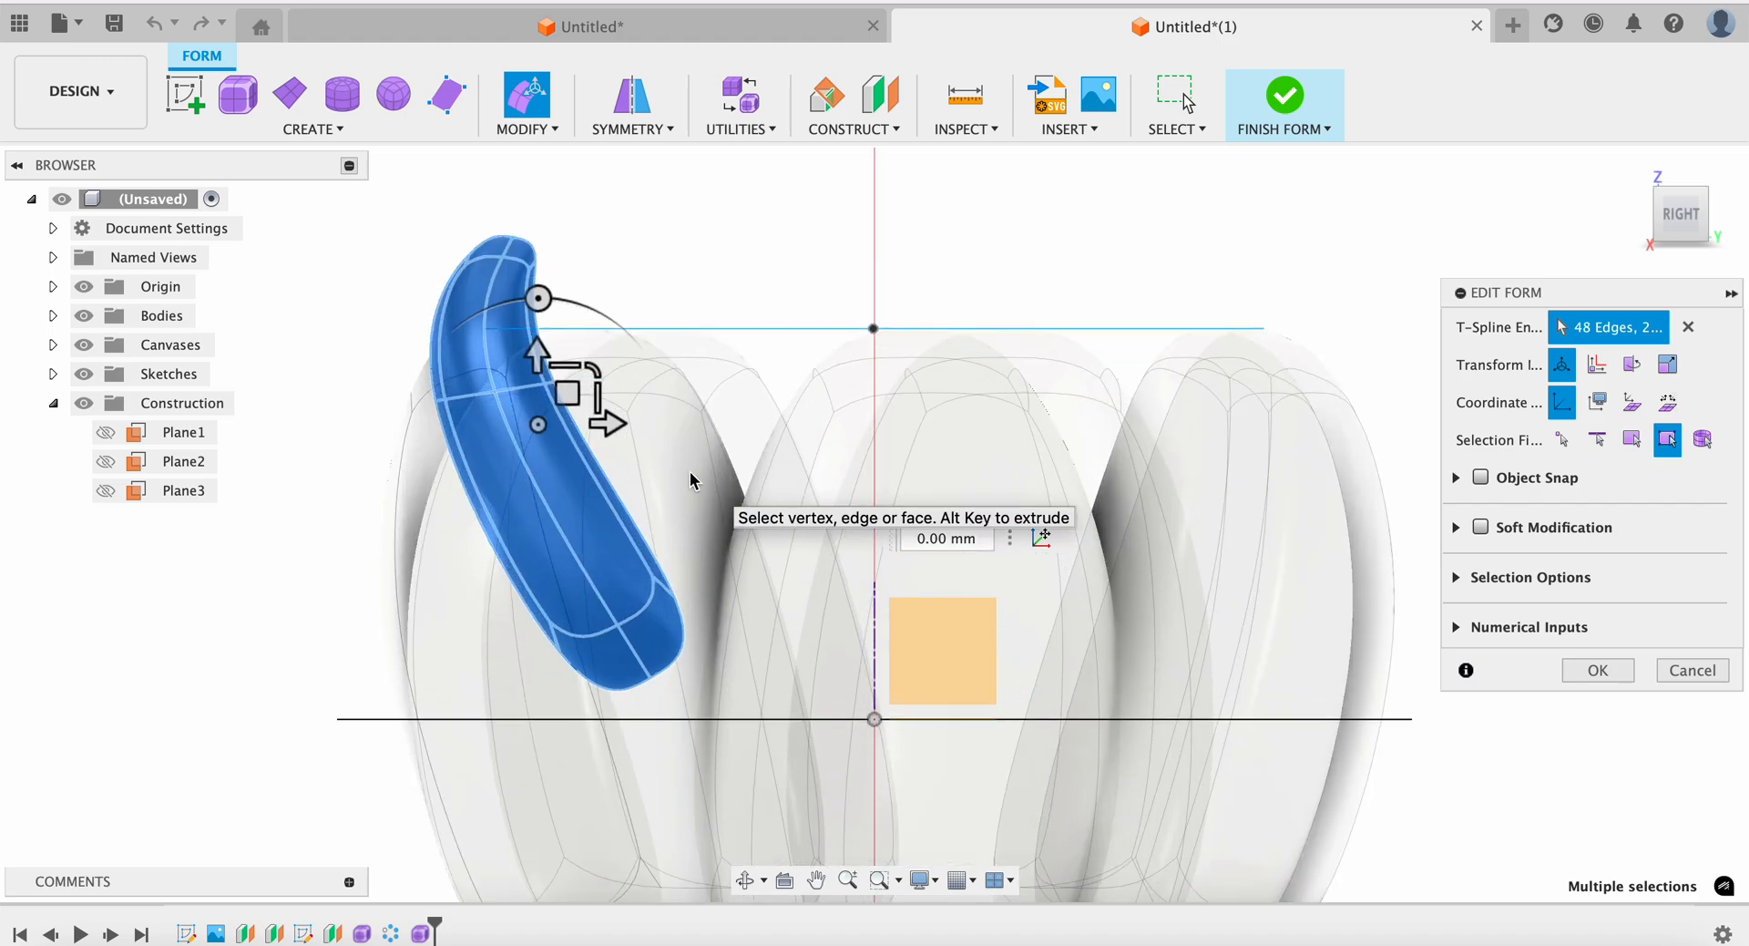
{"action": "left_click_drag", "start_coordinate": [570, 381], "coordinate": [625, 304]}
{"action": "left_click", "coordinate": [1599, 671]}
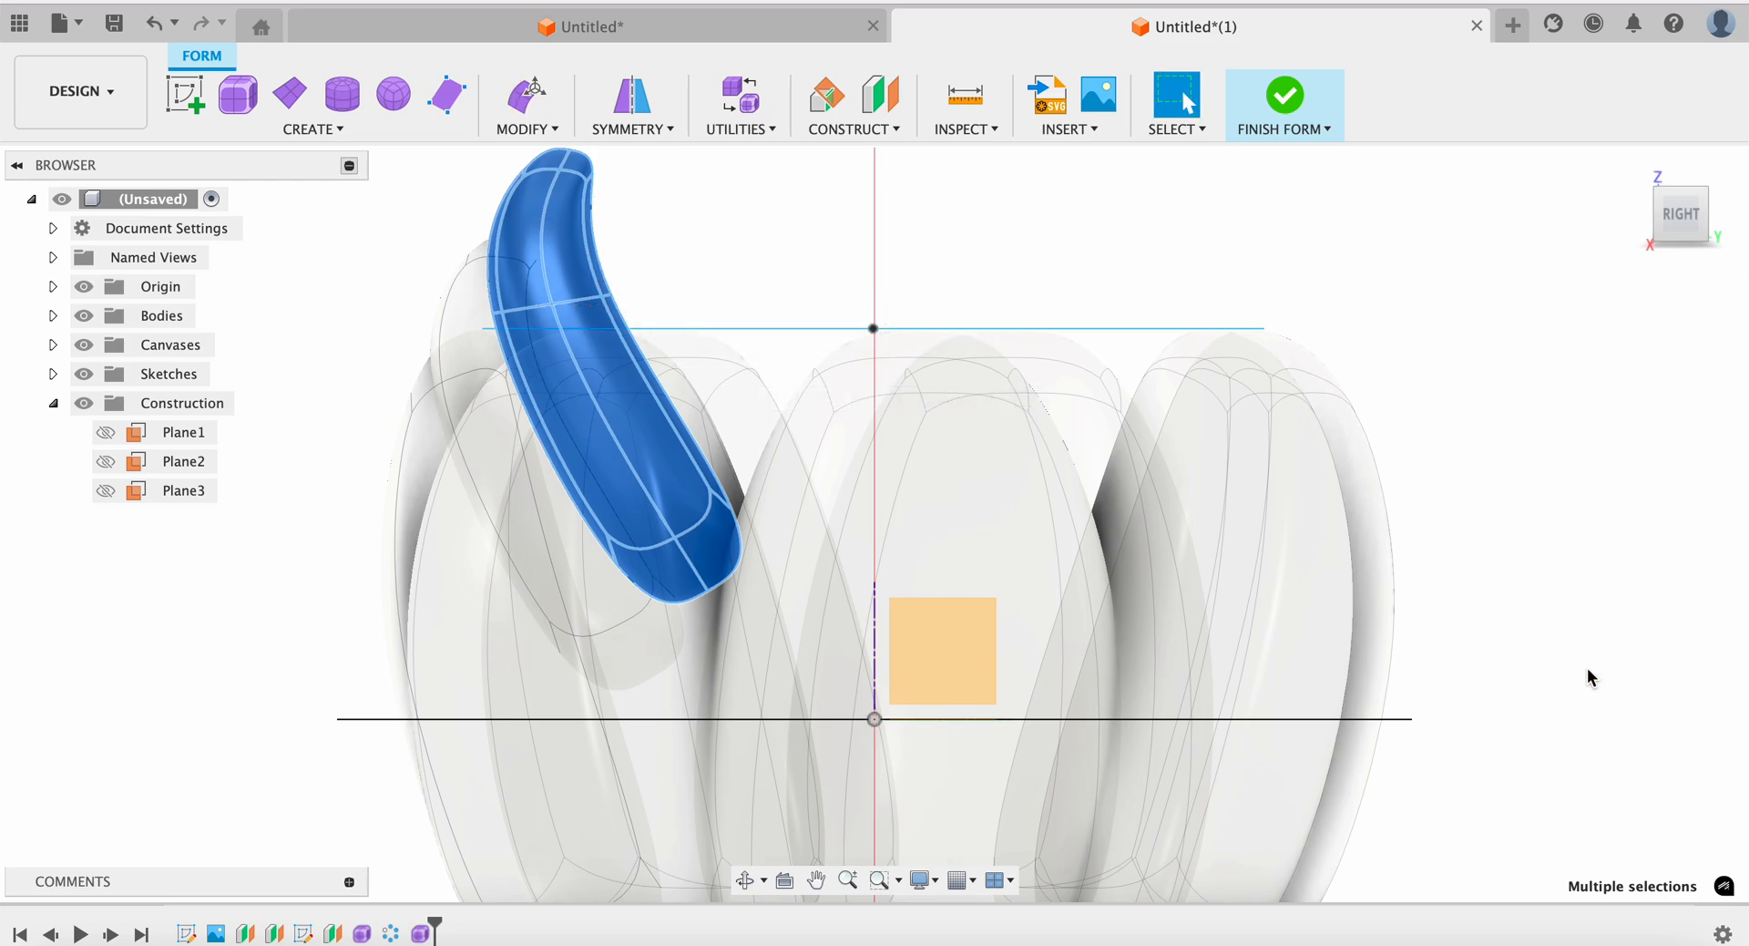
{"action": "left_click", "coordinate": [1285, 95]}
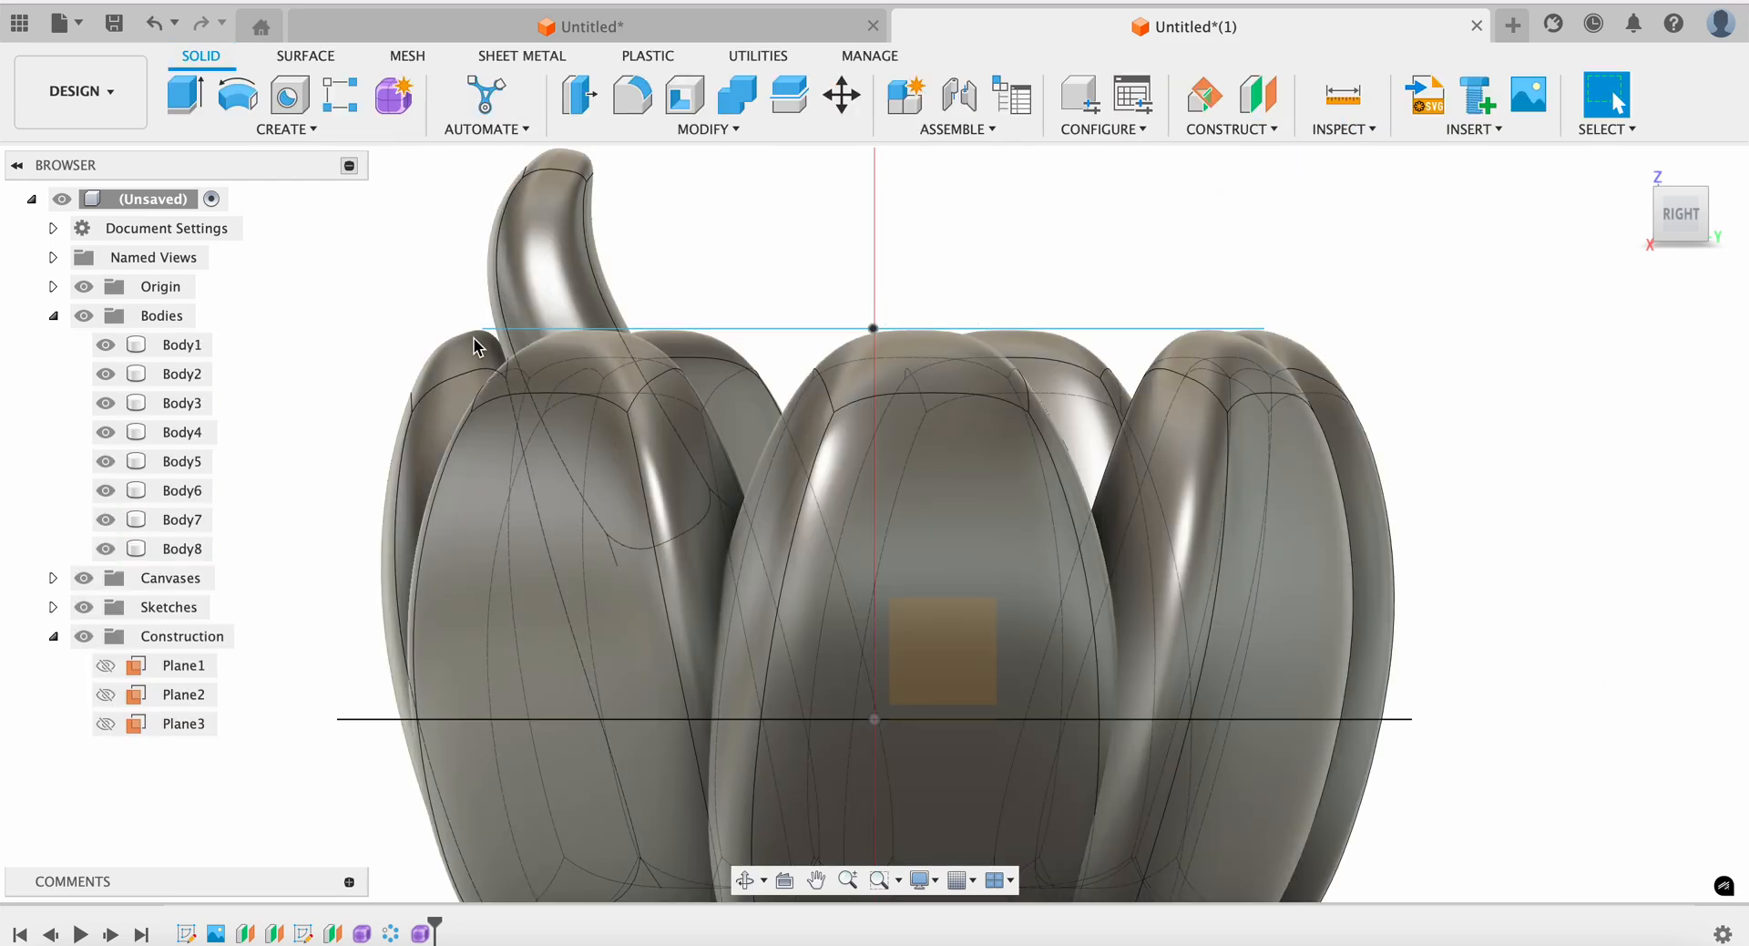
Create a full circular pattern of the curved petal body around the vertical Z axis with a quantity of 6
{"action": "left_click", "coordinate": [305, 126]}
{"action": "mouse_move", "coordinate": [244, 648]}
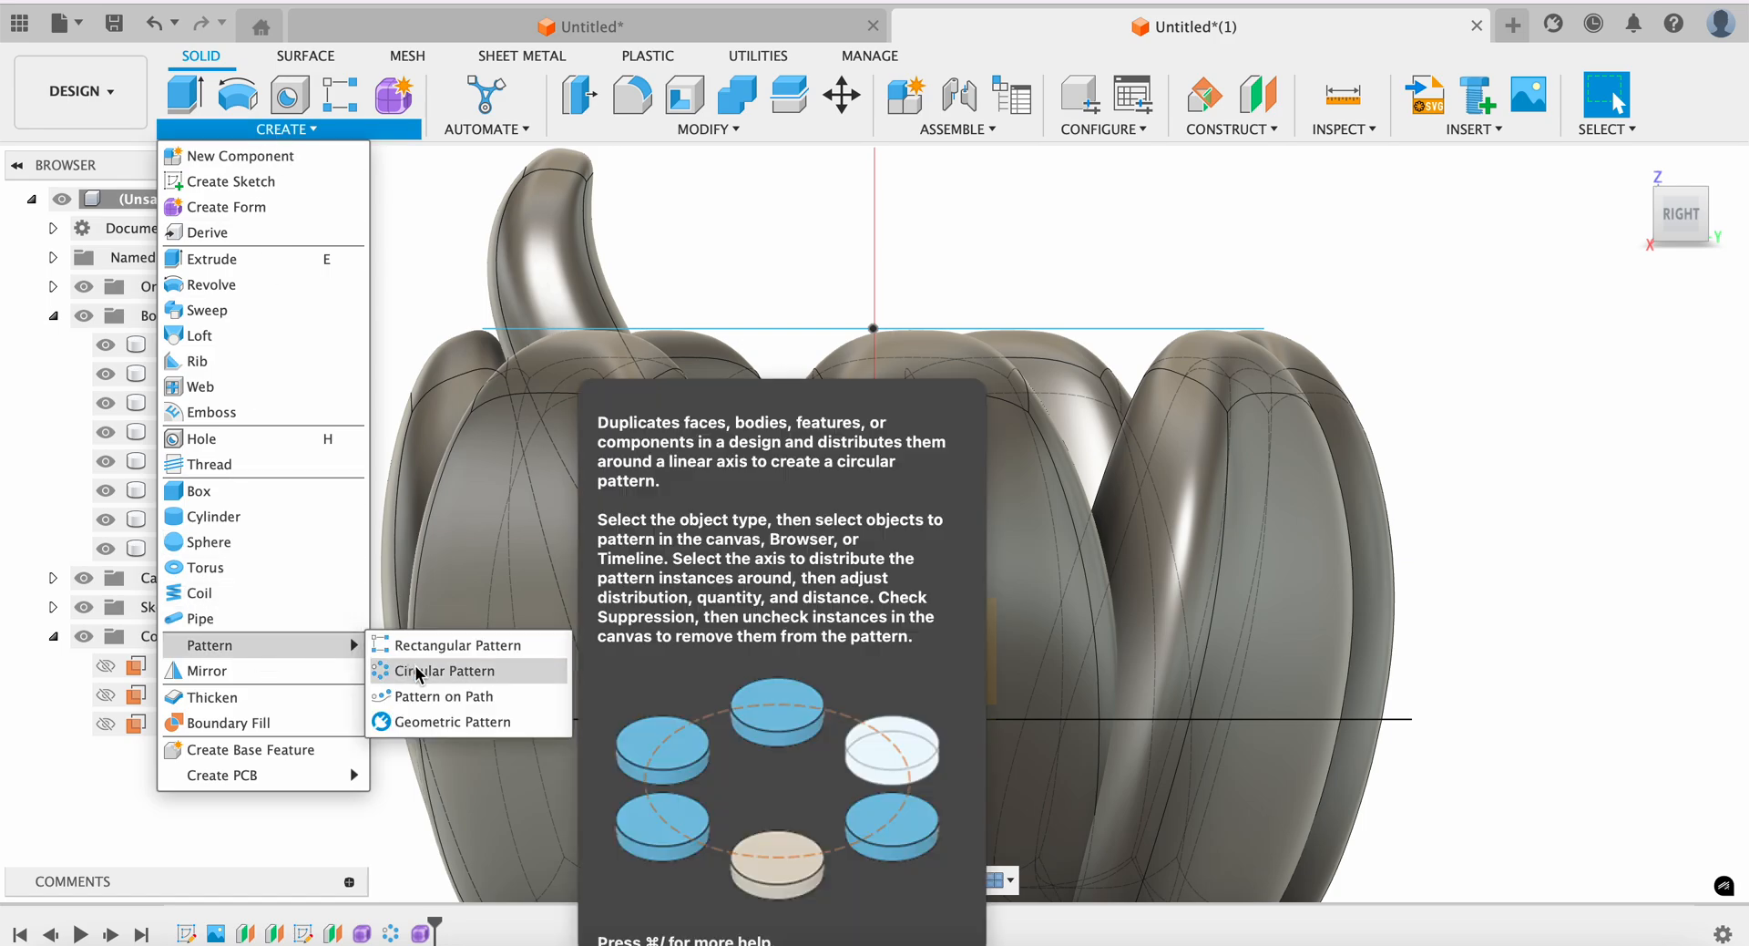
{"action": "left_click", "coordinate": [418, 672]}
{"action": "left_click", "coordinate": [575, 279]}
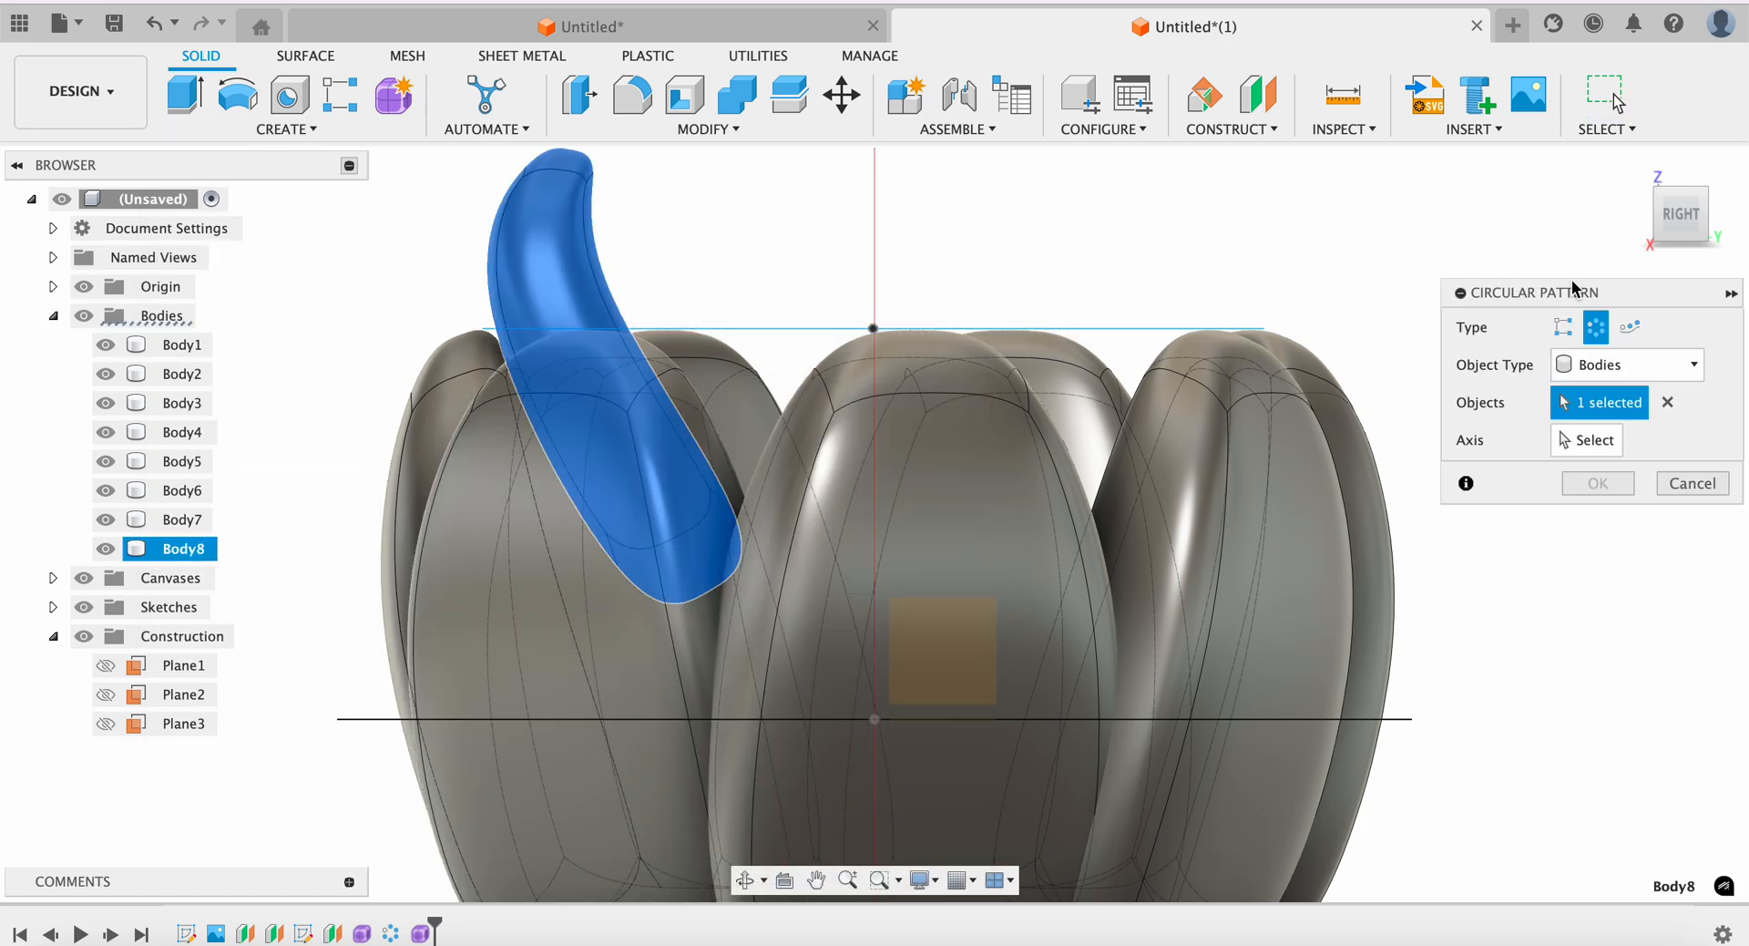
{"action": "left_click", "coordinate": [1590, 440]}
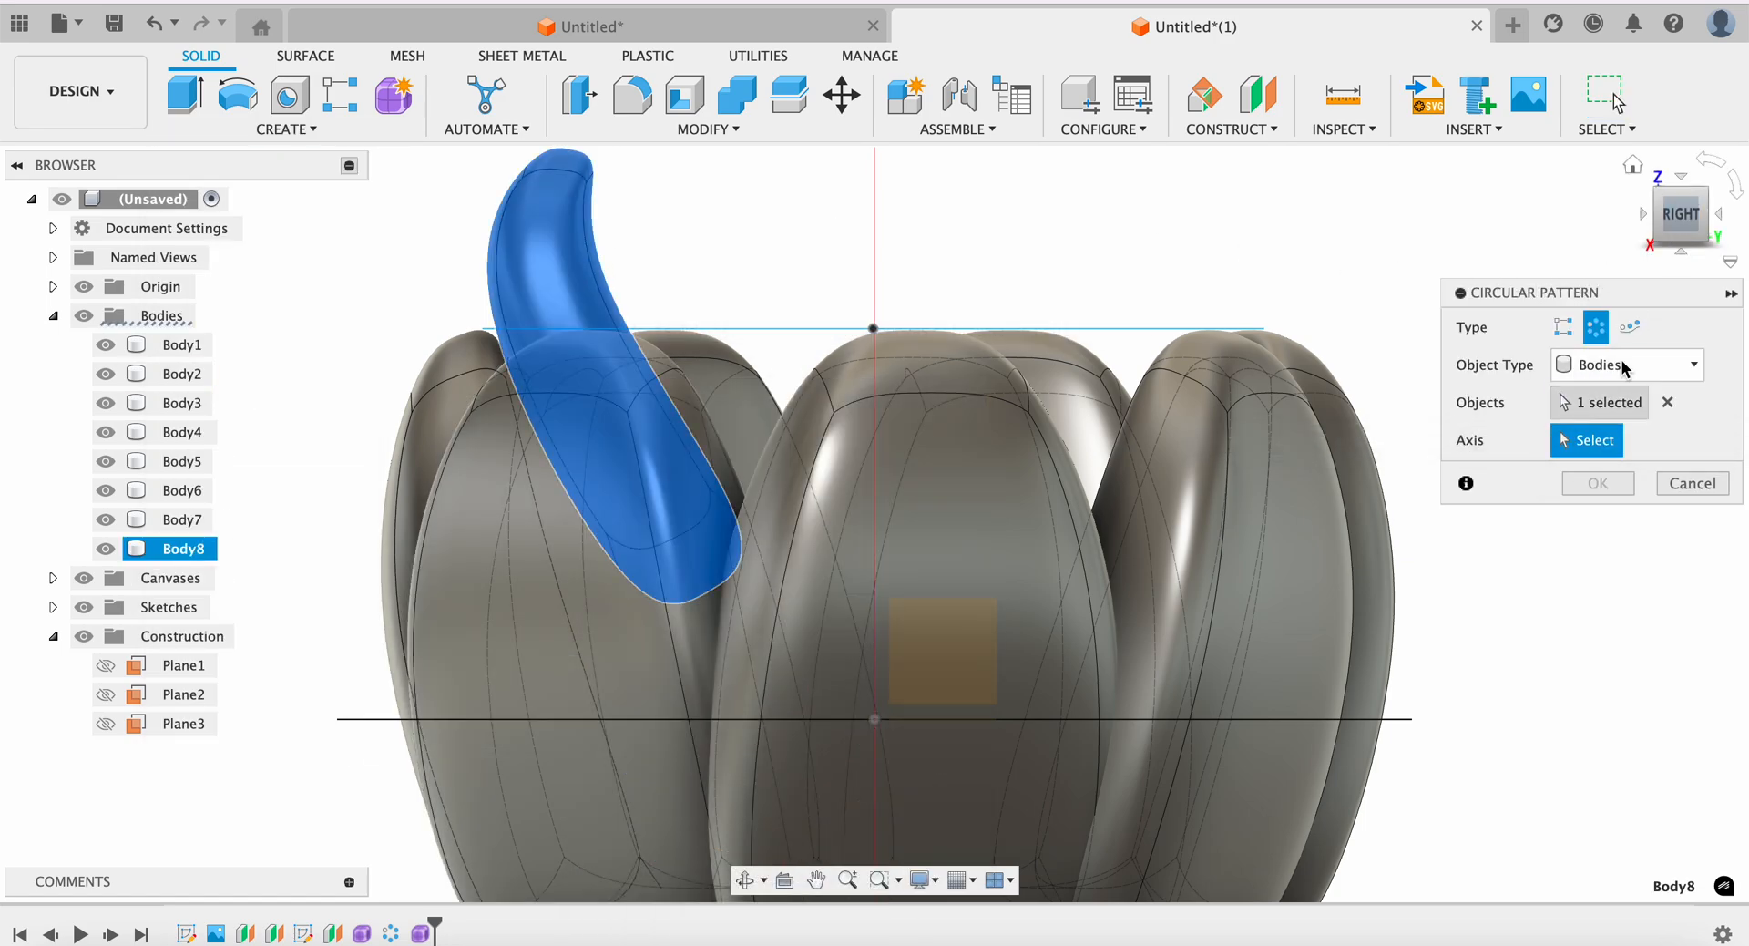
{"action": "left_click", "coordinate": [1679, 217]}
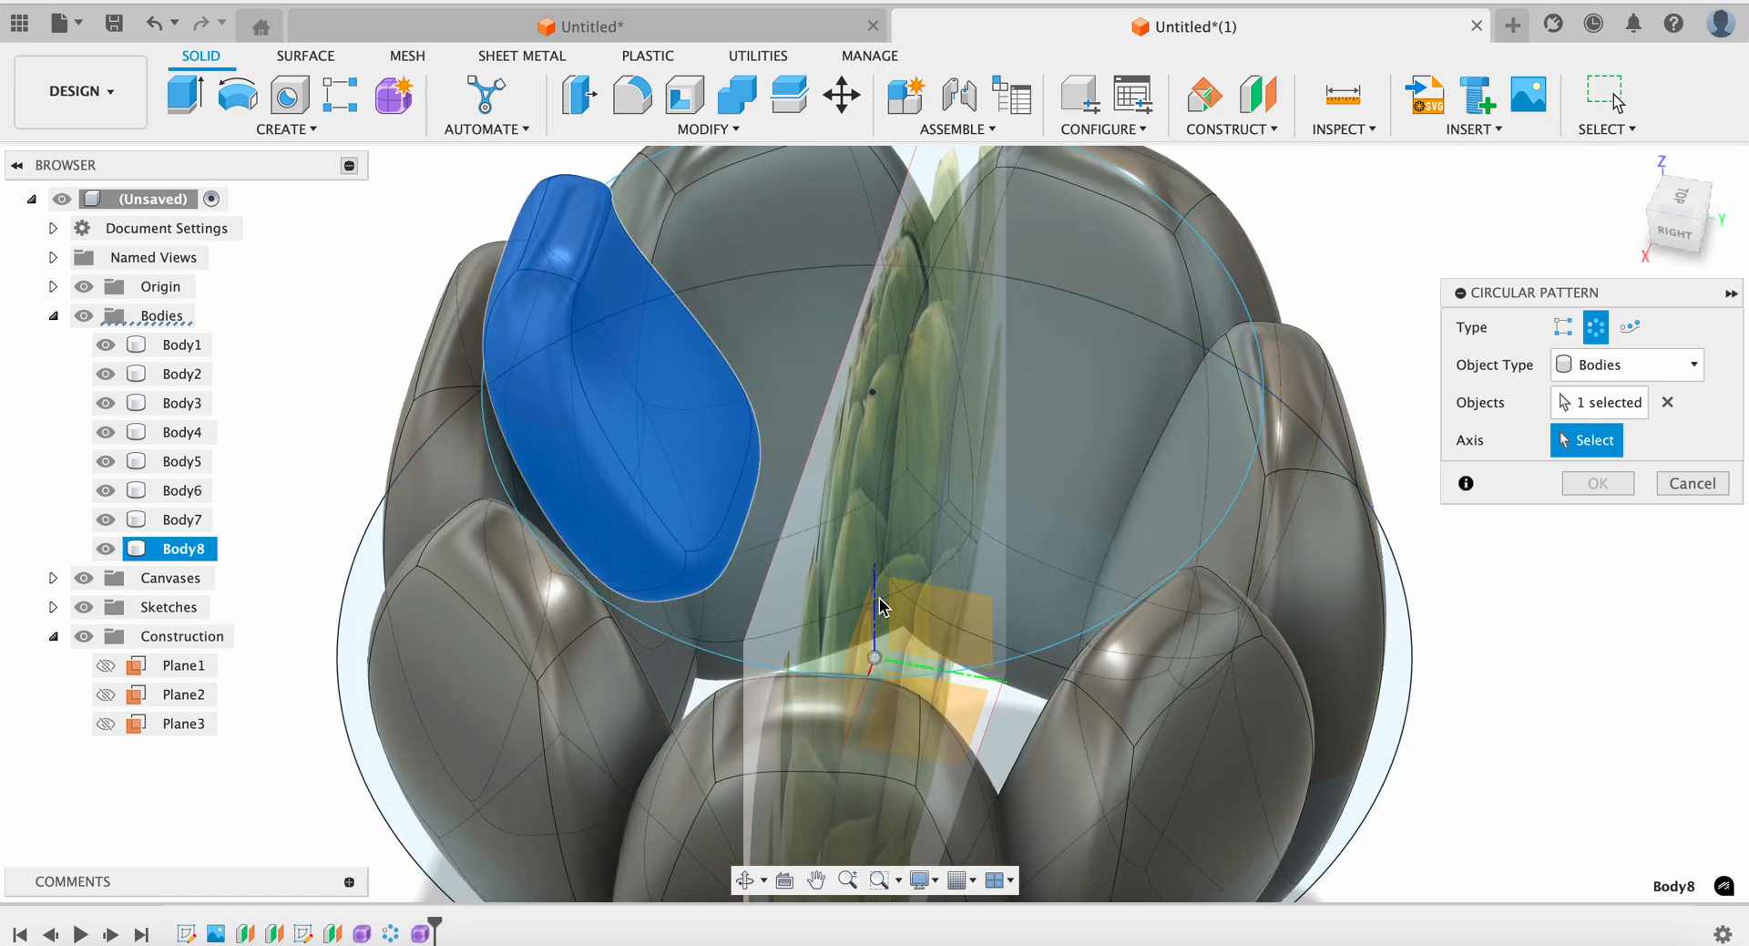
{"action": "left_click", "coordinate": [875, 605]}
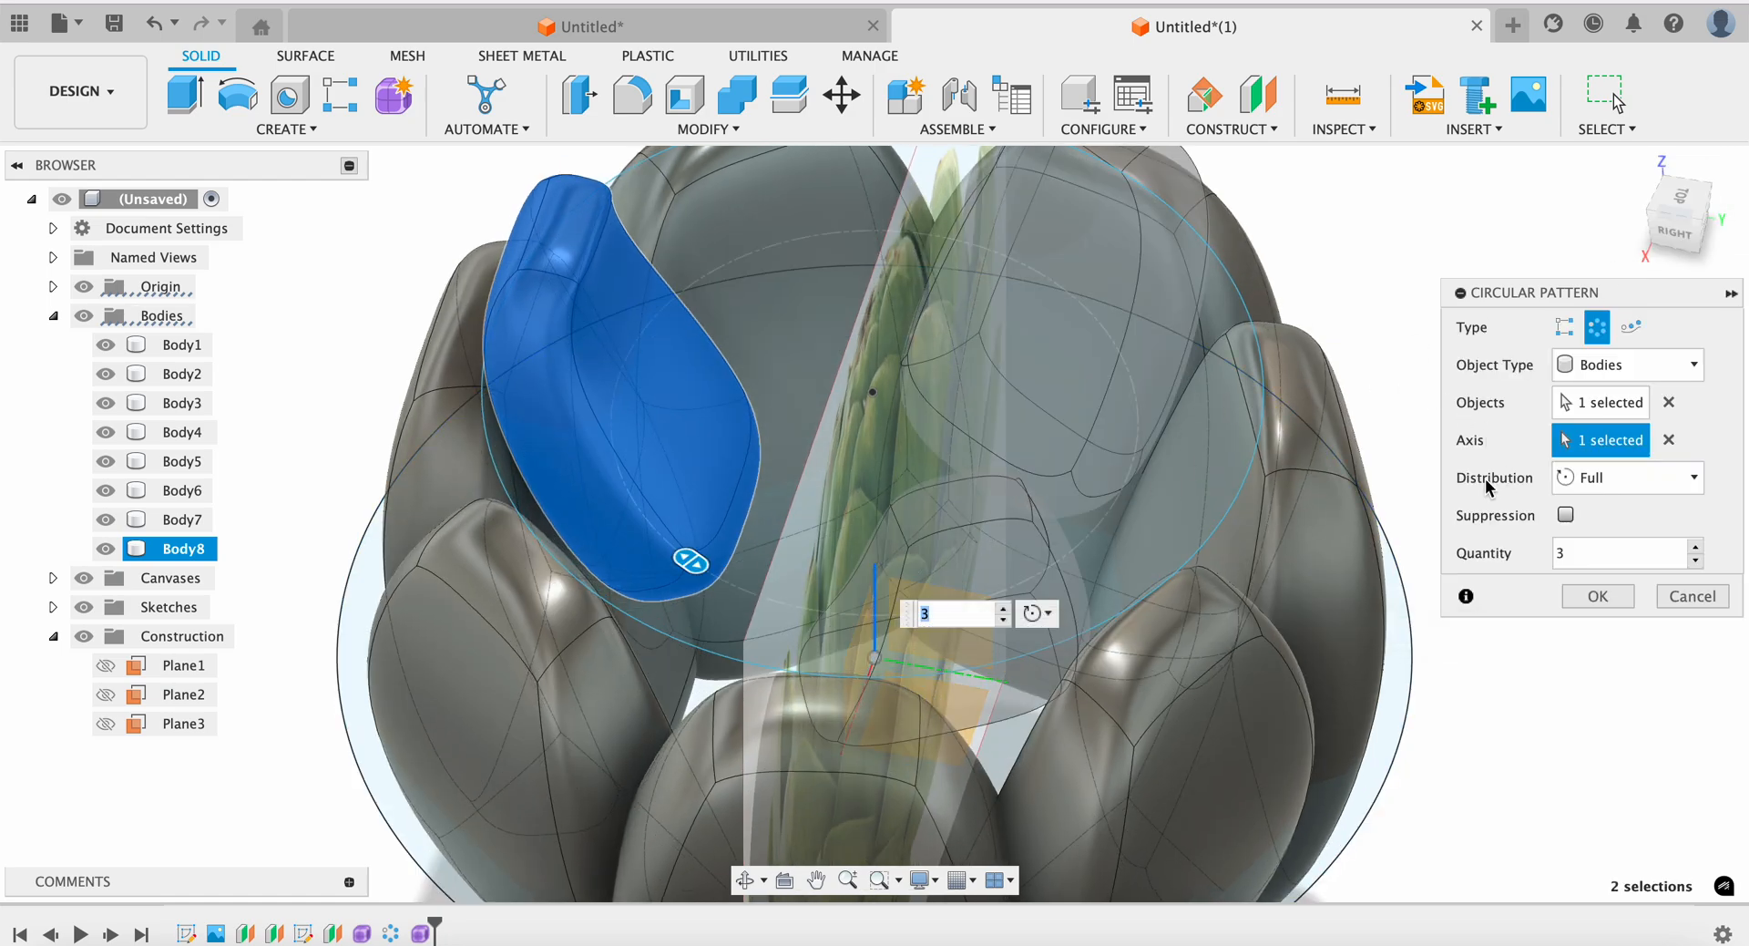
{"action": "left_click", "coordinate": [1003, 609]}
{"action": "left_click", "coordinate": [1003, 609]}
{"action": "left_click", "coordinate": [1003, 609]}
{"action": "left_click", "coordinate": [1598, 596]}
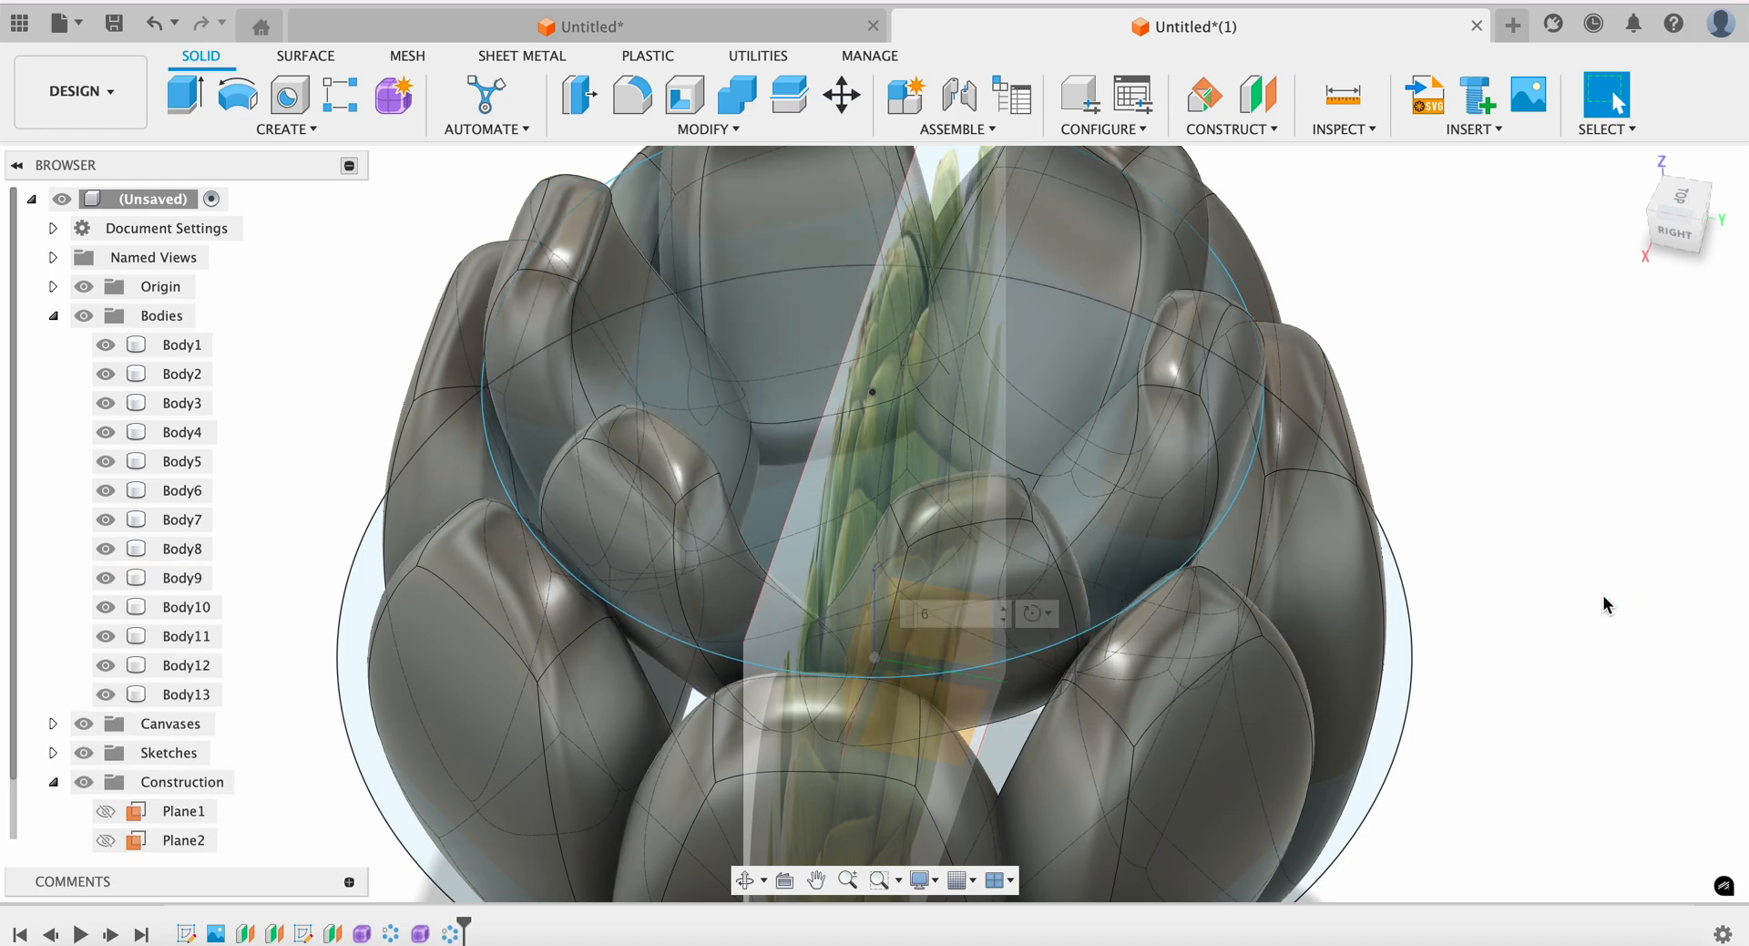
{"action": "left_click", "coordinate": [1674, 225]}
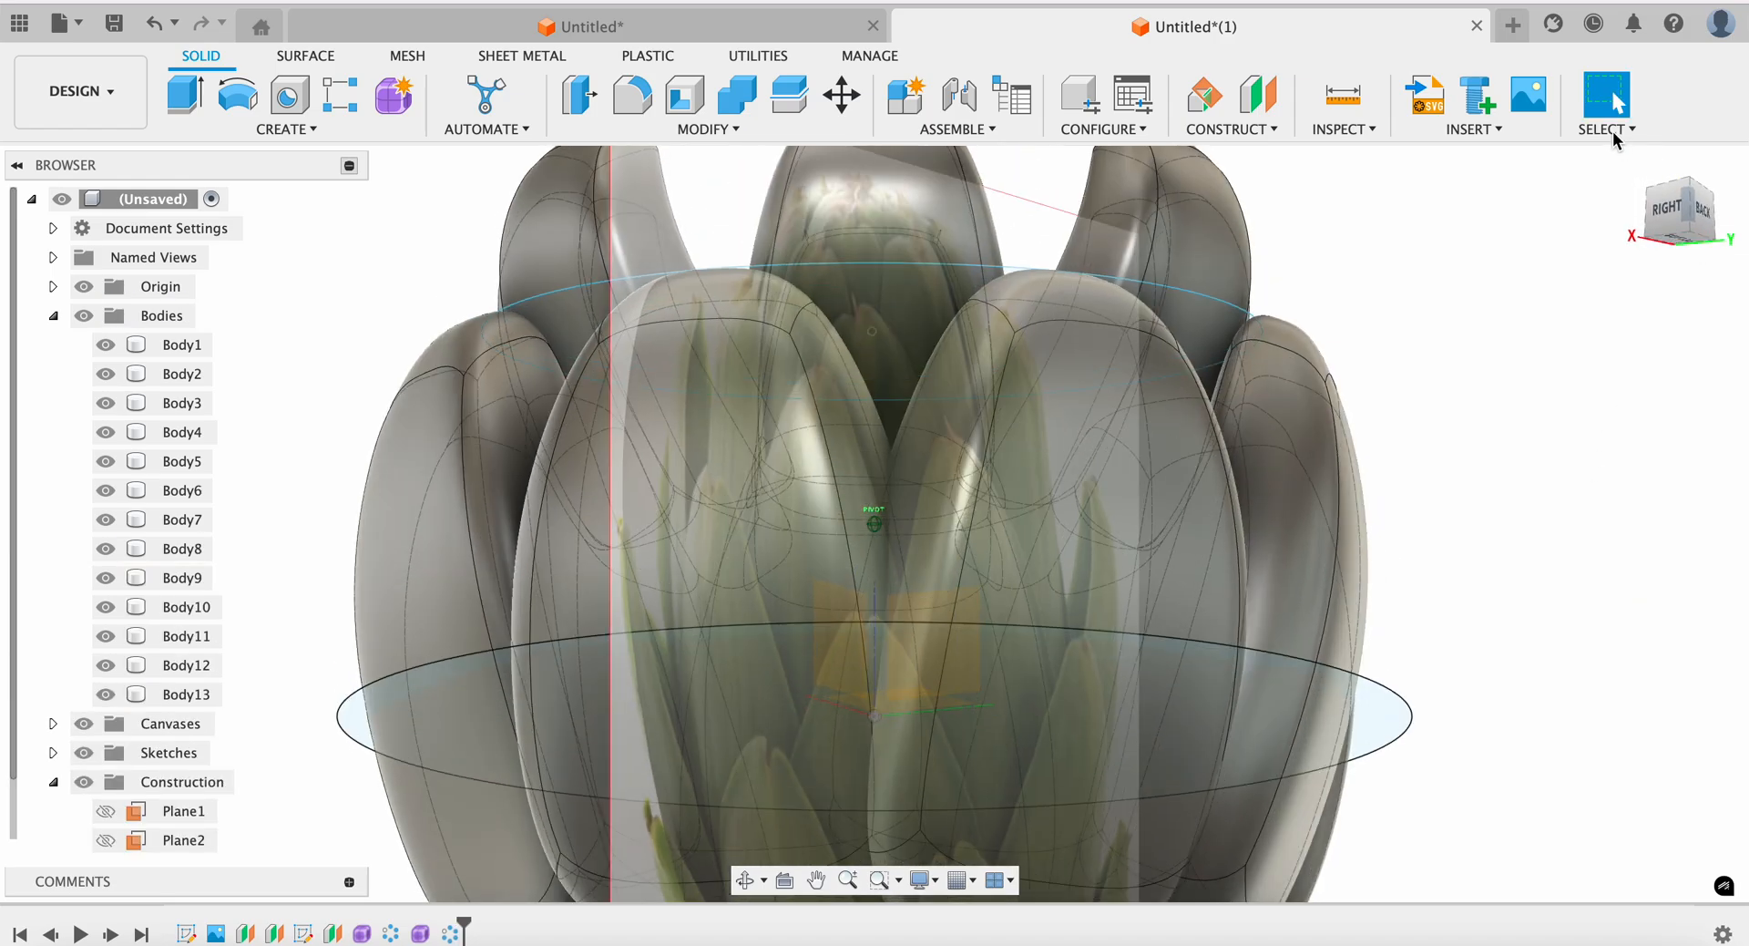
{"action": "scroll", "coordinate": [1175, 509], "scroll_direction": "down", "scroll_amount": 3}
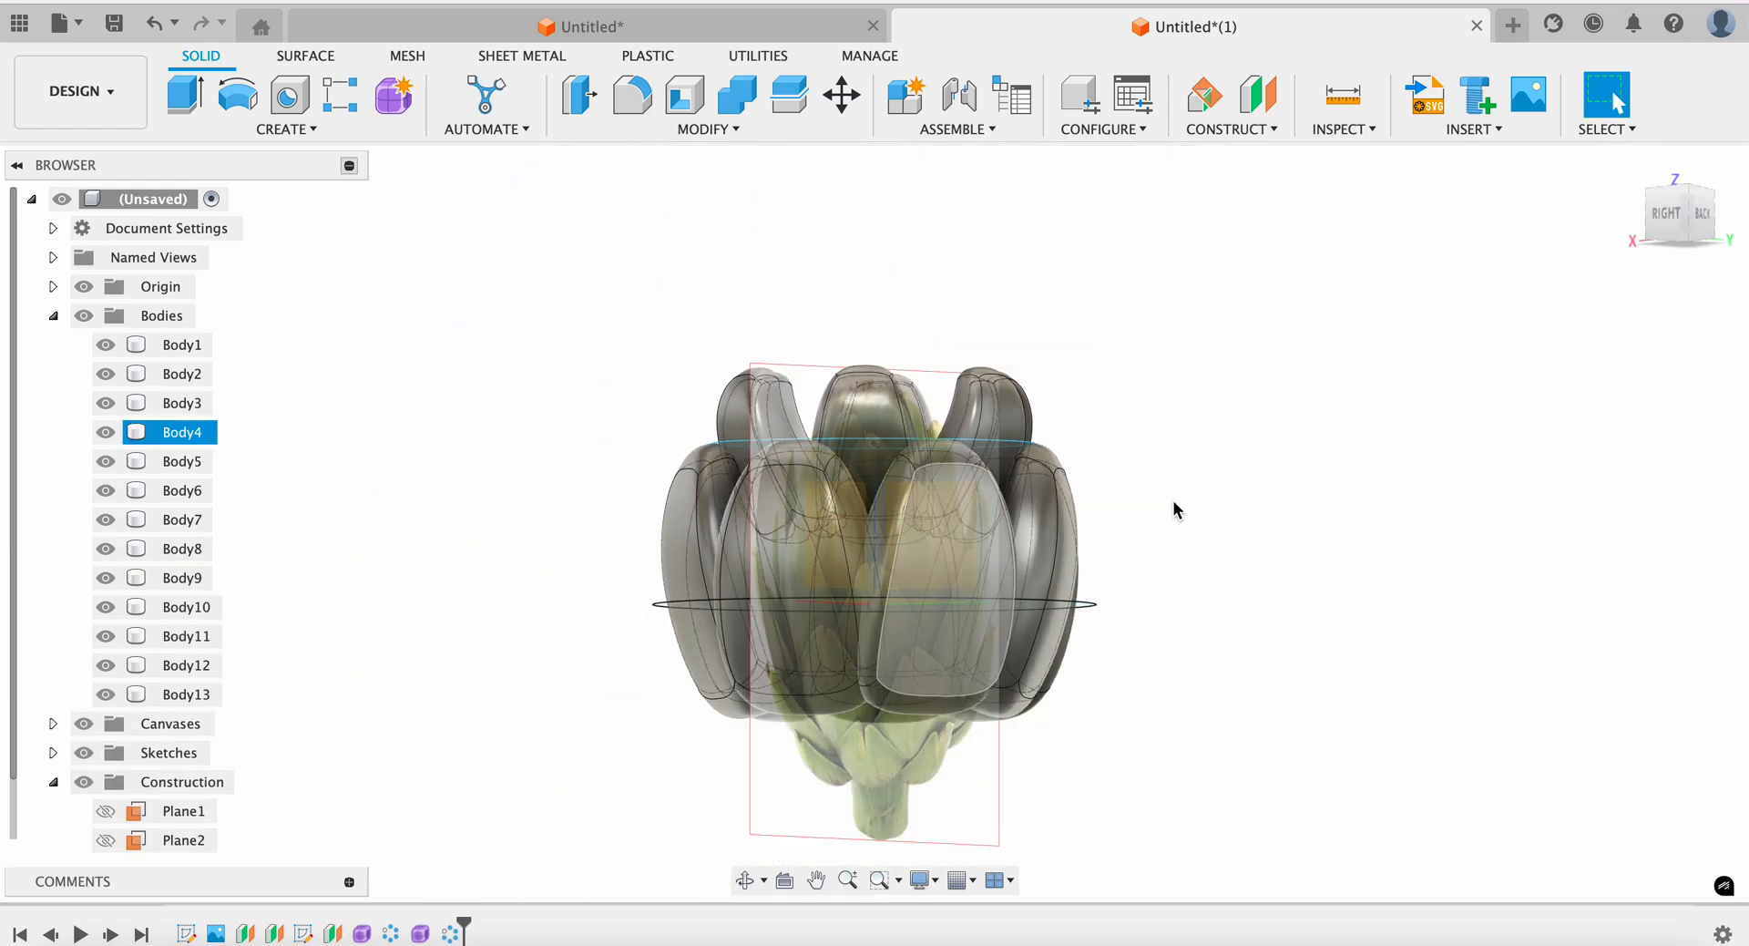